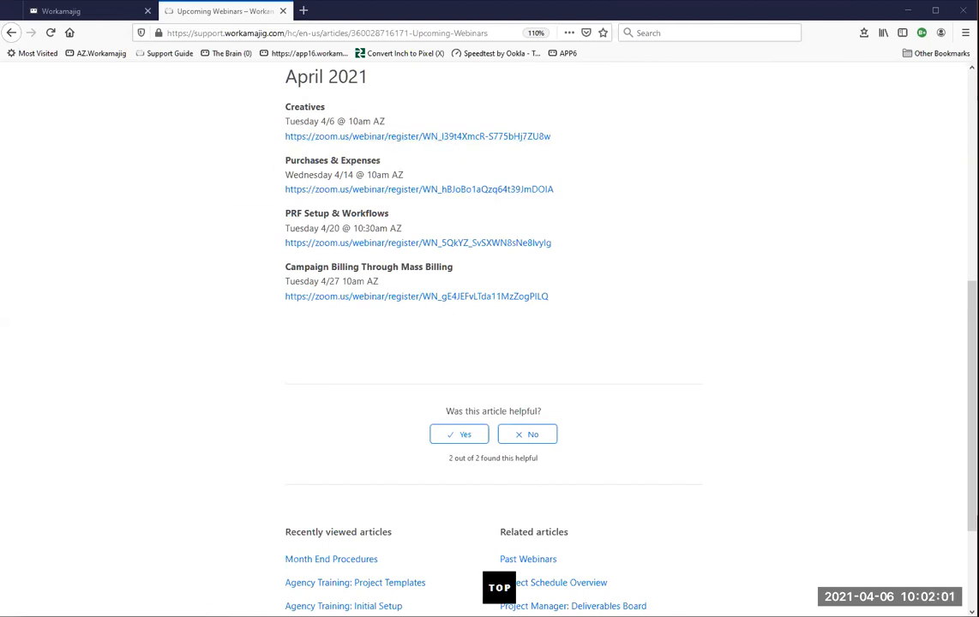
- Switch to the Workamajig sign-in page and sign in with the credentials already filled in
{"action": "double_click", "coordinate": [291, 106]}
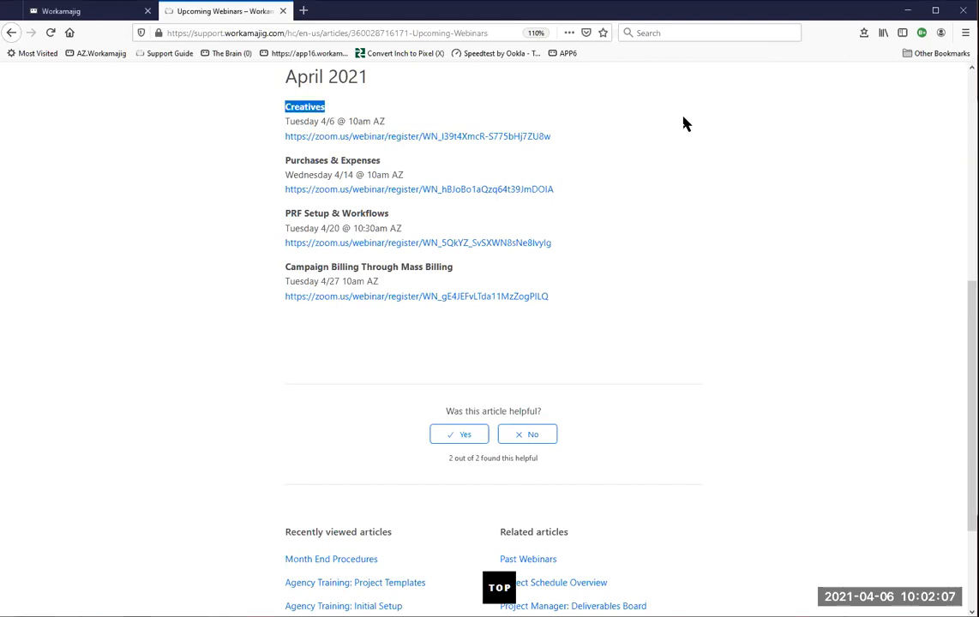
{"action": "left_click", "coordinate": [691, 142]}
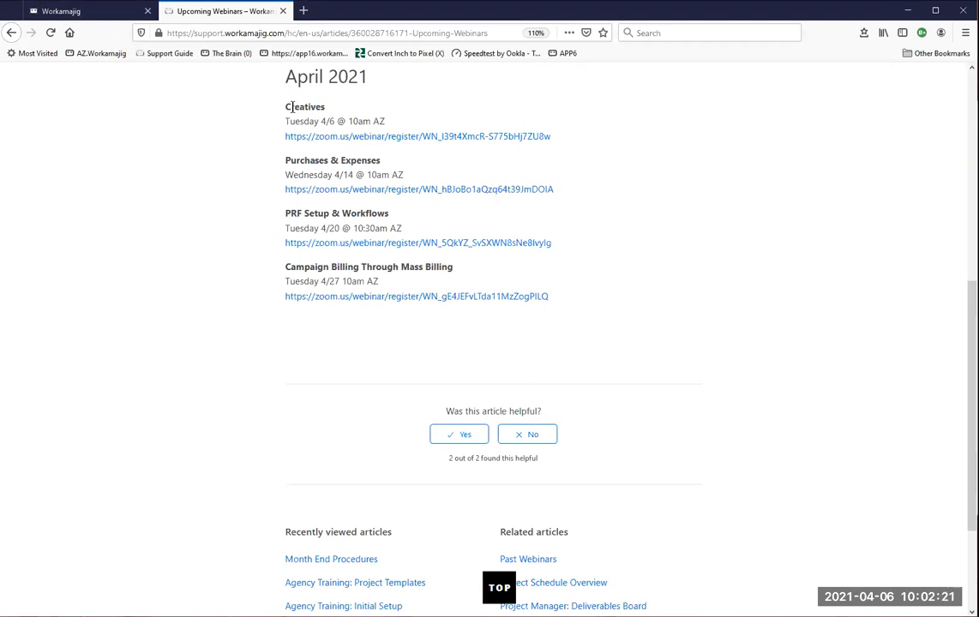
{"action": "left_click", "coordinate": [97, 17]}
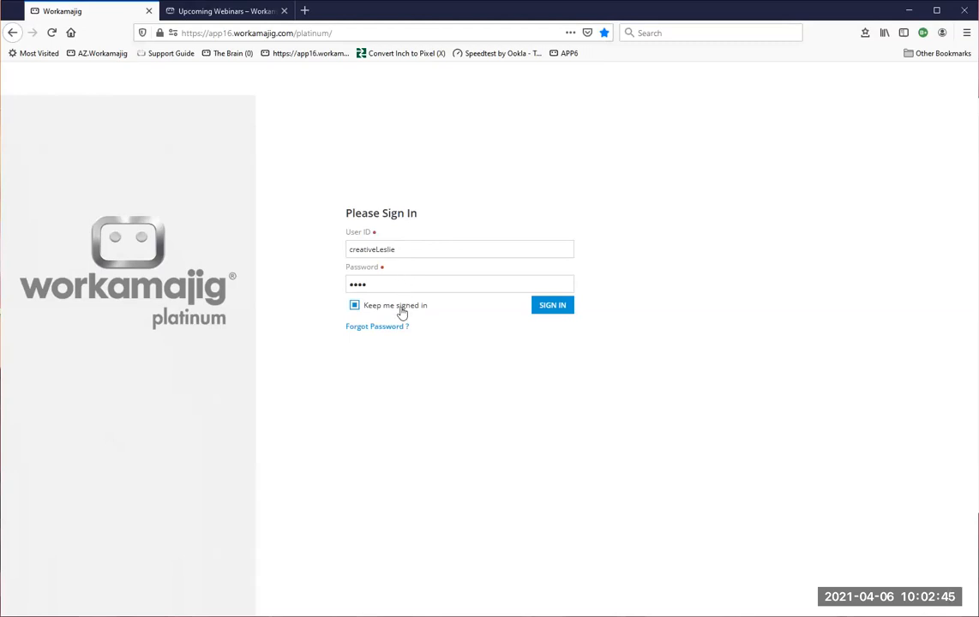
{"action": "left_click", "coordinate": [558, 307]}
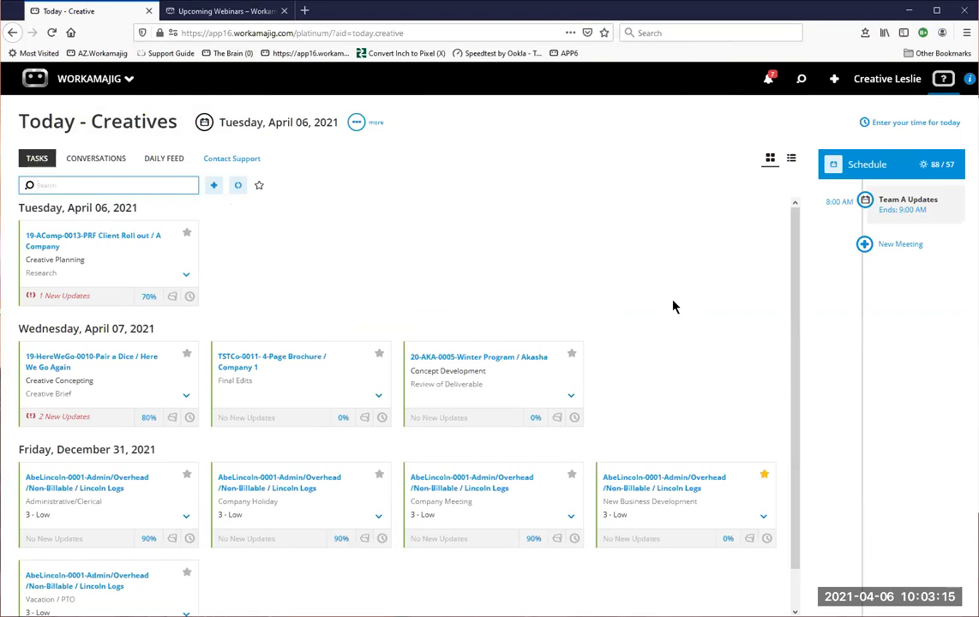
{"action": "double_click", "coordinate": [132, 124]}
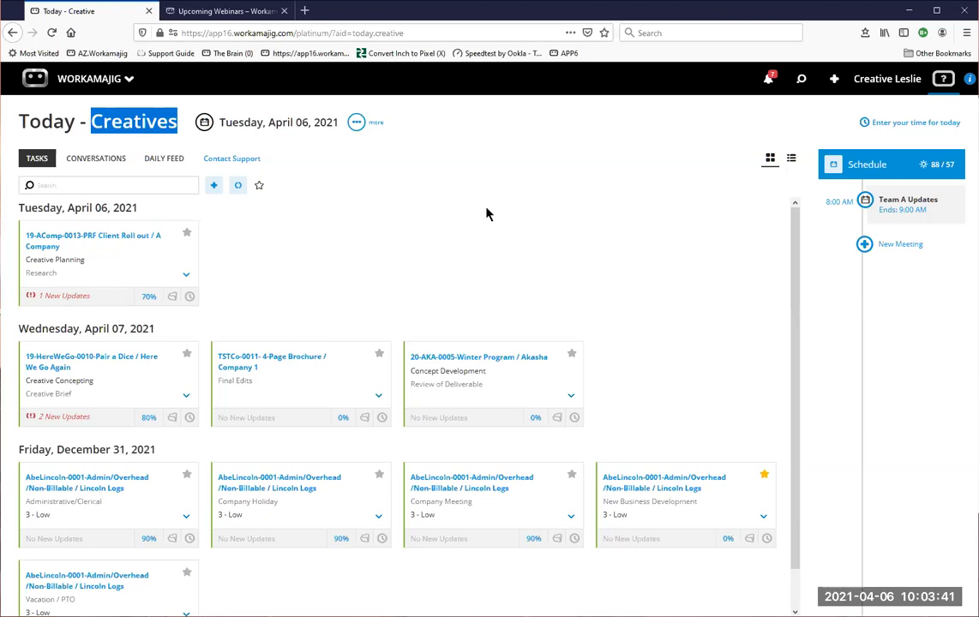
{"action": "left_click", "coordinate": [60, 109]}
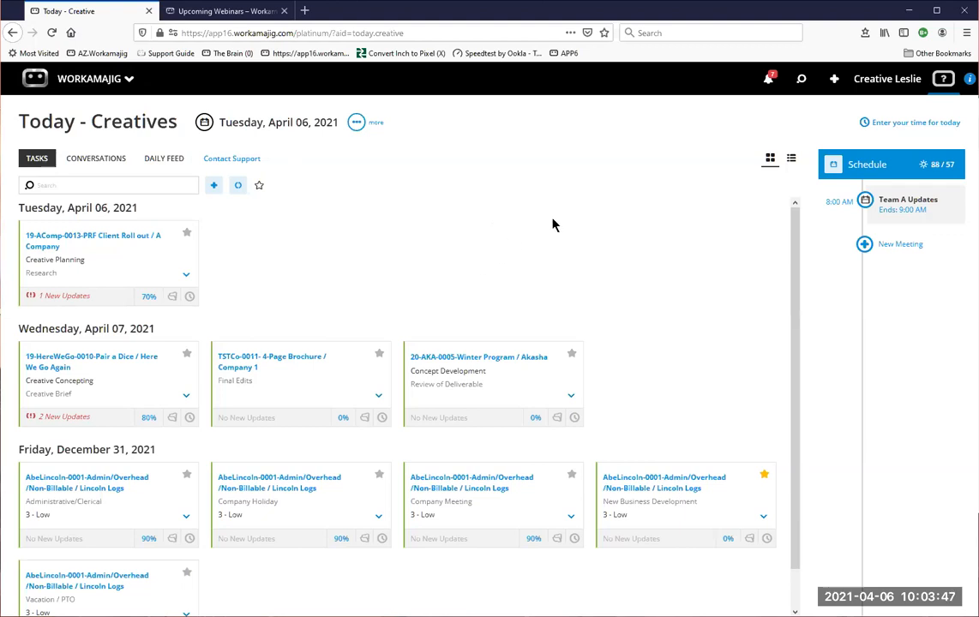
- Open the account settings and view the pages available as the default login page without changing the selection
{"action": "left_click", "coordinate": [883, 82]}
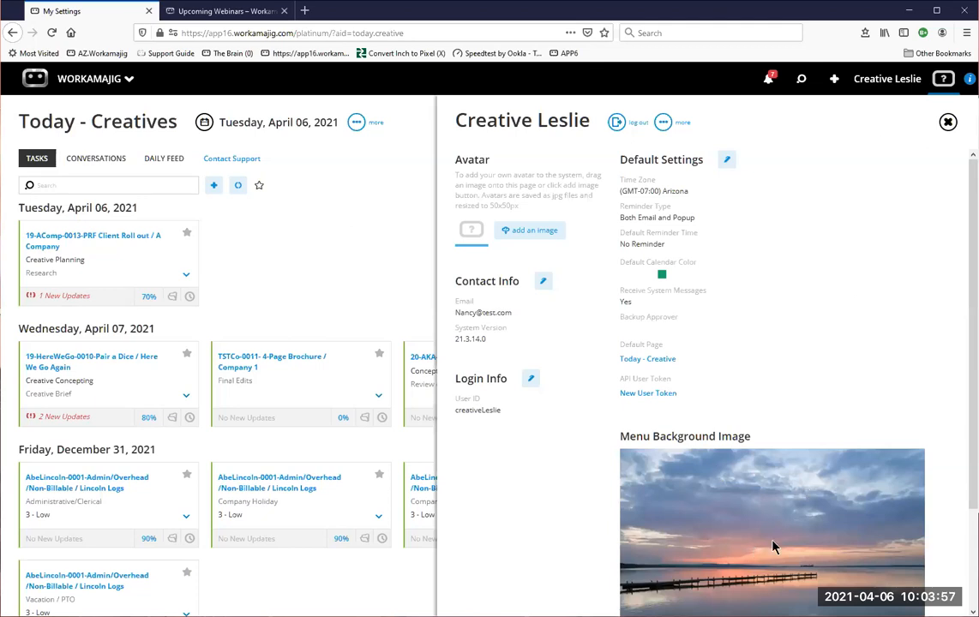
{"action": "left_click", "coordinate": [635, 363]}
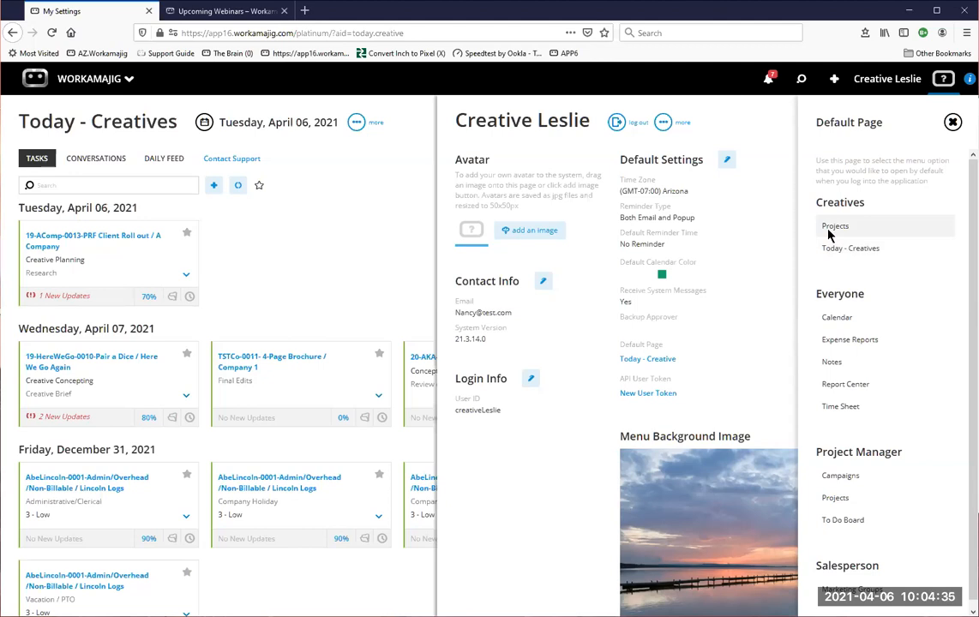
{"action": "scroll", "coordinate": [865, 411], "scroll_direction": "down", "scroll_amount": 1}
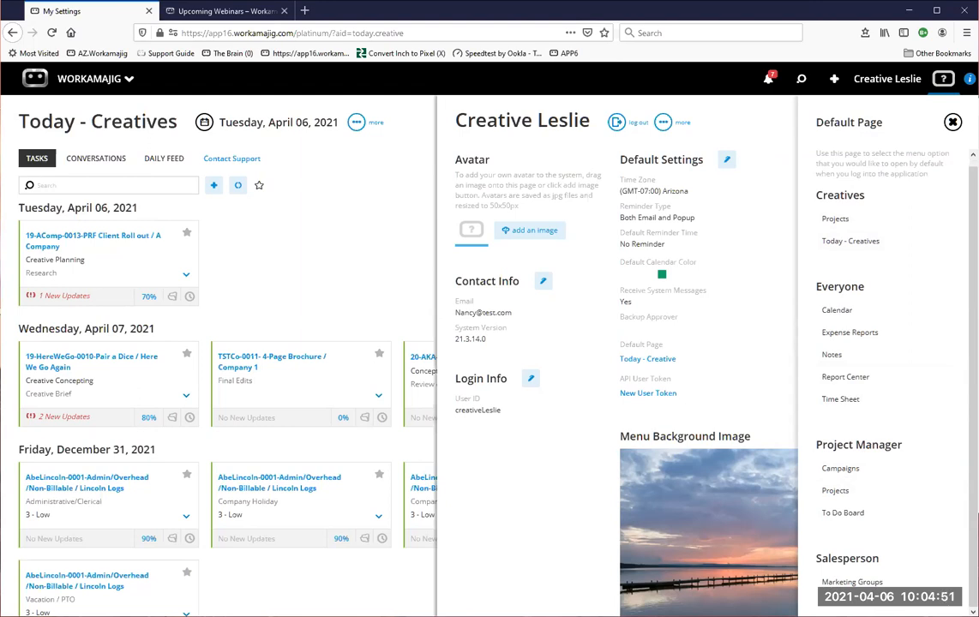
{"action": "left_click", "coordinate": [952, 122]}
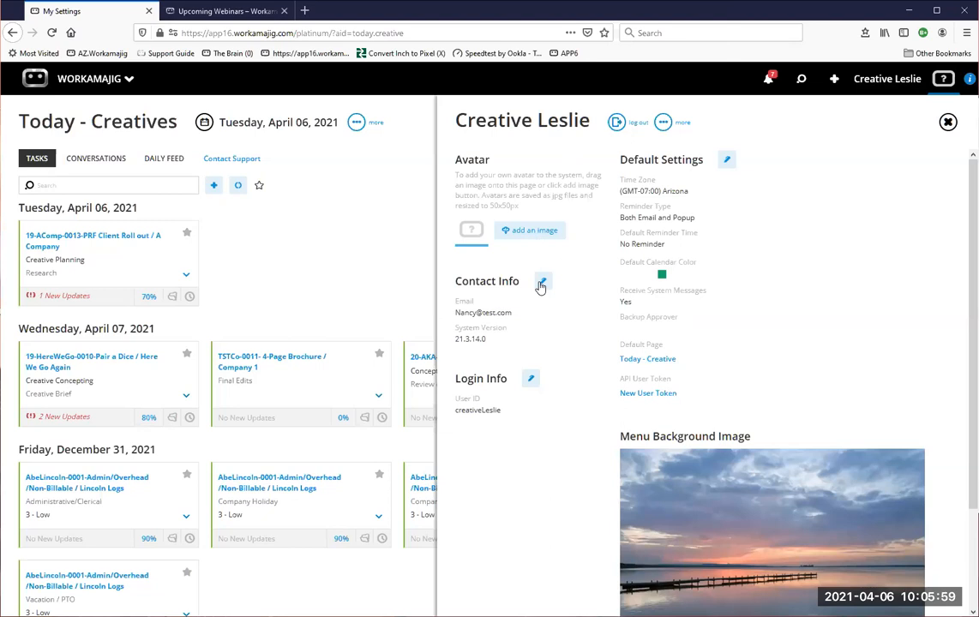
- View the Set Password form for the account's login info and close it without entering a new password
{"action": "left_click", "coordinate": [531, 381]}
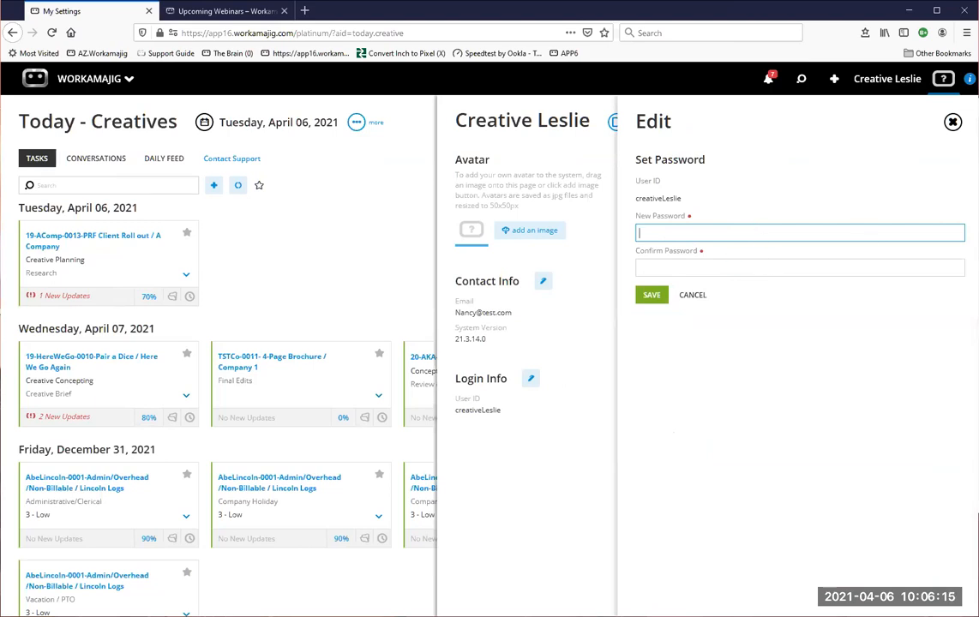
{"action": "left_click", "coordinate": [952, 122]}
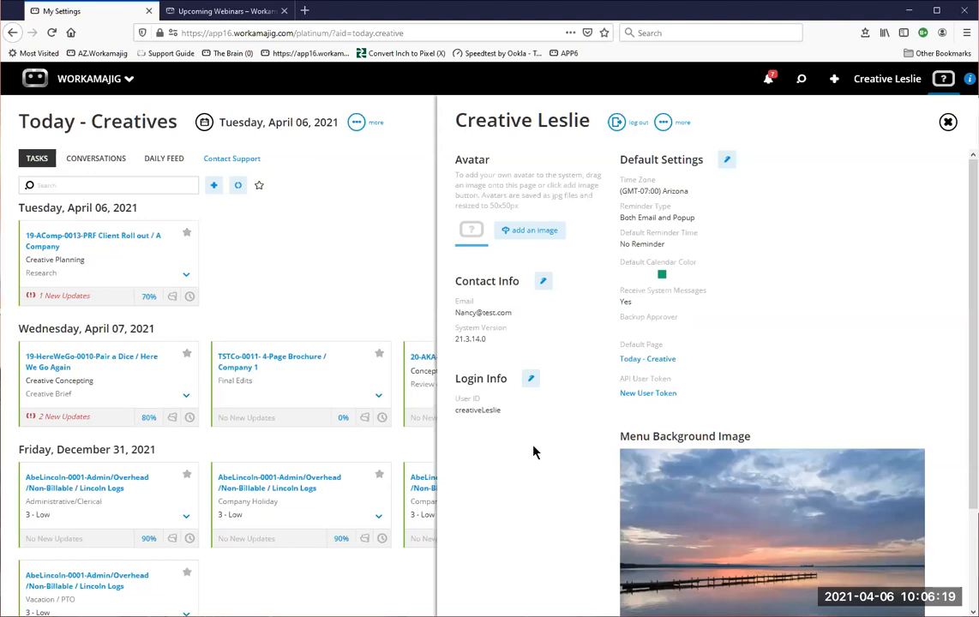
{"action": "left_click", "coordinate": [531, 382]}
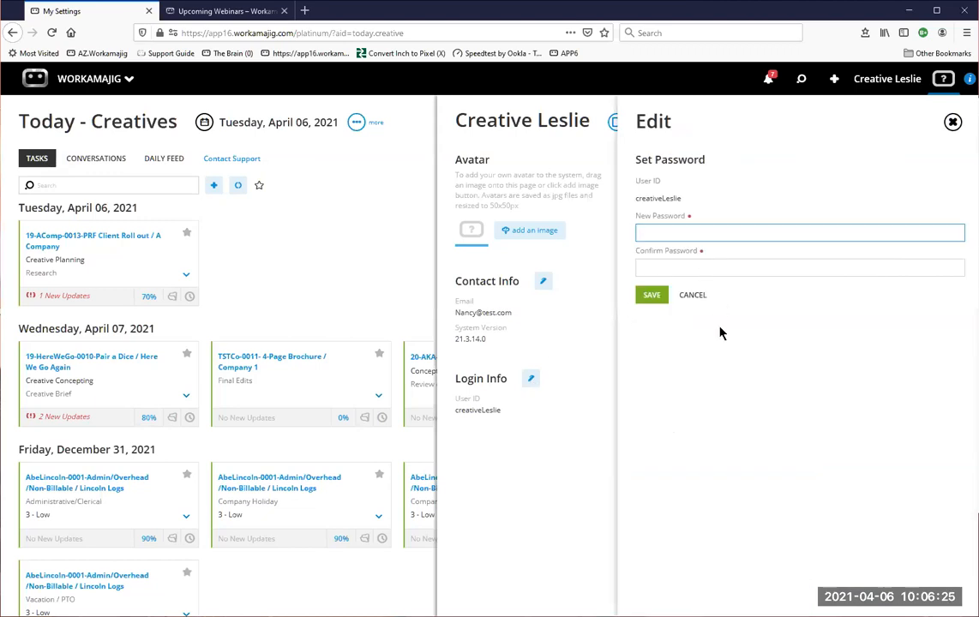
{"action": "left_click", "coordinate": [952, 122]}
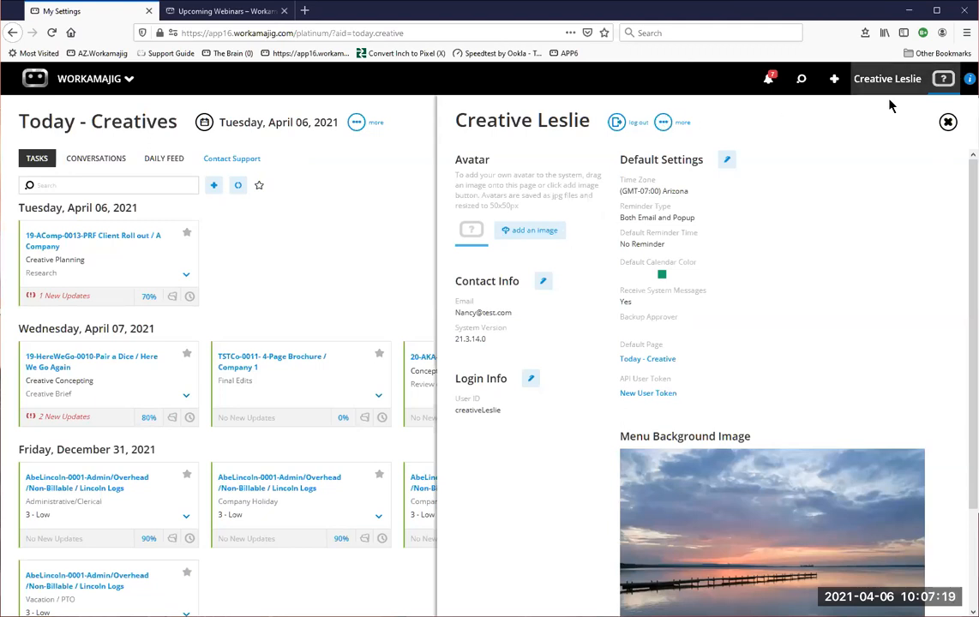
- Browse the Everyone and My Settings topics in the help widget, and close the widget and the account settings
{"action": "left_click", "coordinate": [970, 79]}
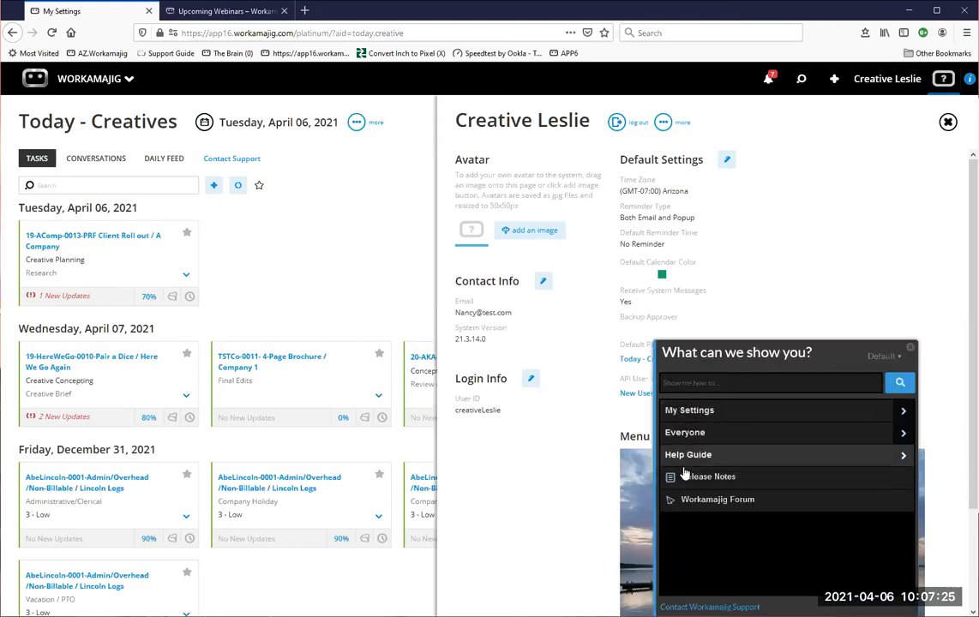
{"action": "left_click", "coordinate": [695, 433]}
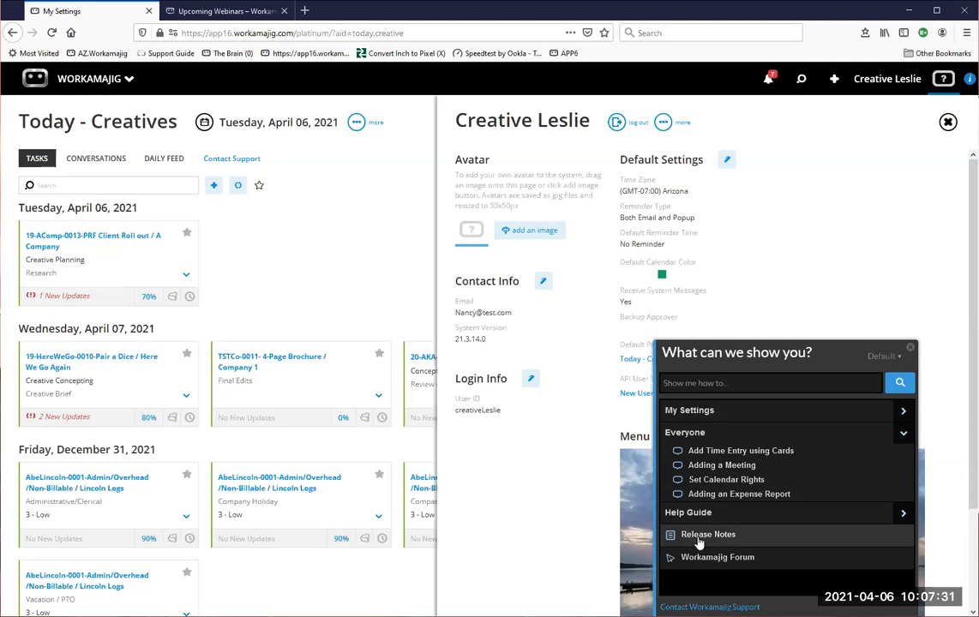
{"action": "left_click", "coordinate": [686, 434]}
{"action": "left_click", "coordinate": [686, 410]}
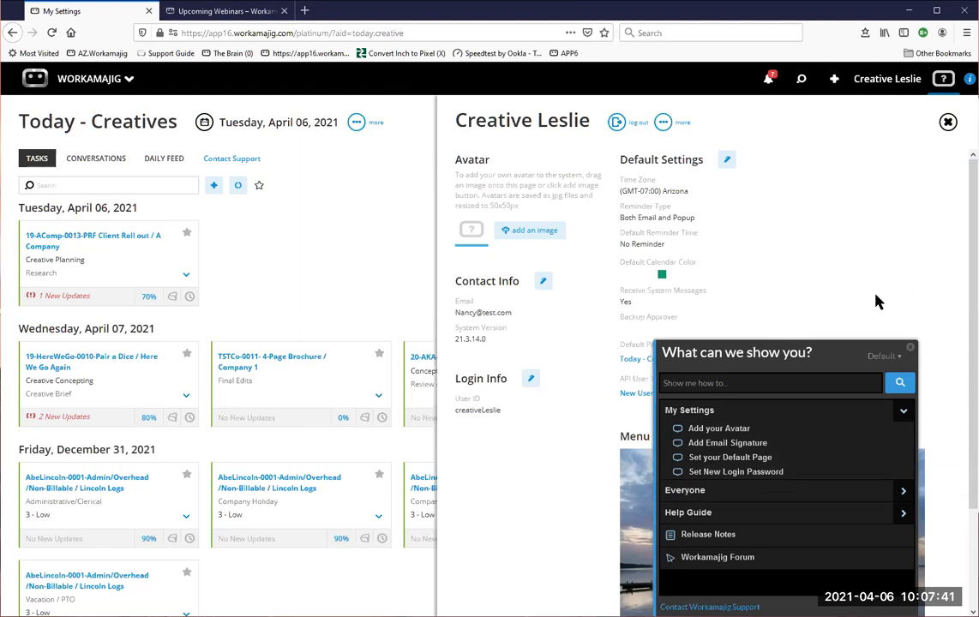
{"action": "left_click", "coordinate": [911, 347]}
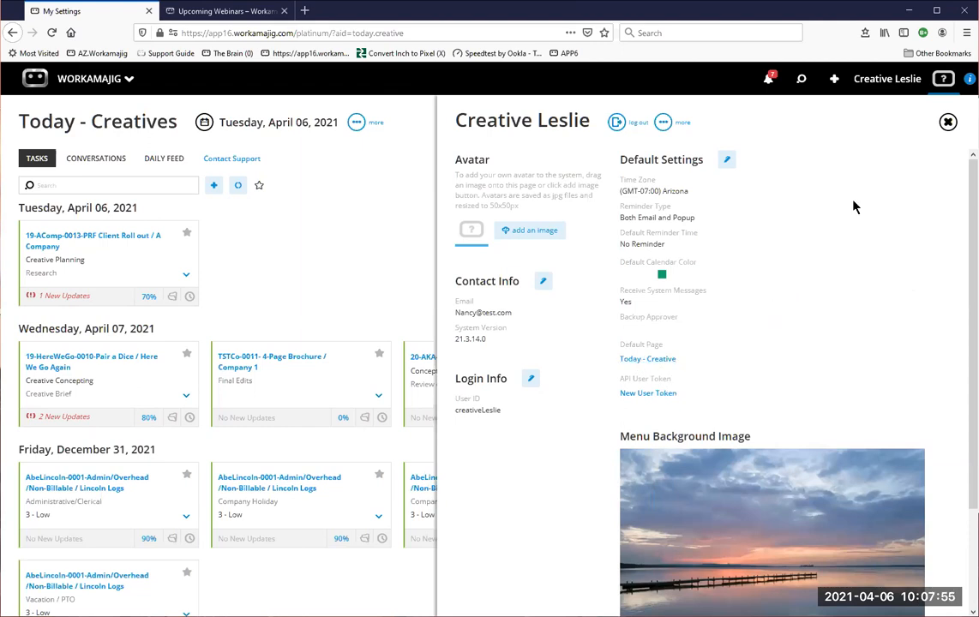
{"action": "left_click", "coordinate": [947, 124]}
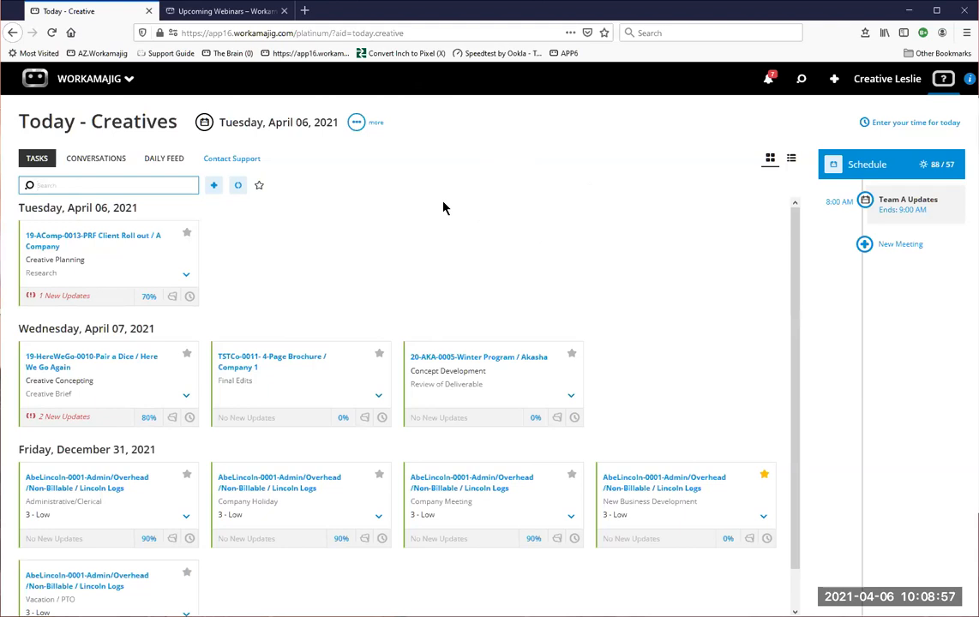
- Look through the task cards grouped by due date on the Today - Creatives page
{"action": "left_click", "coordinate": [557, 180]}
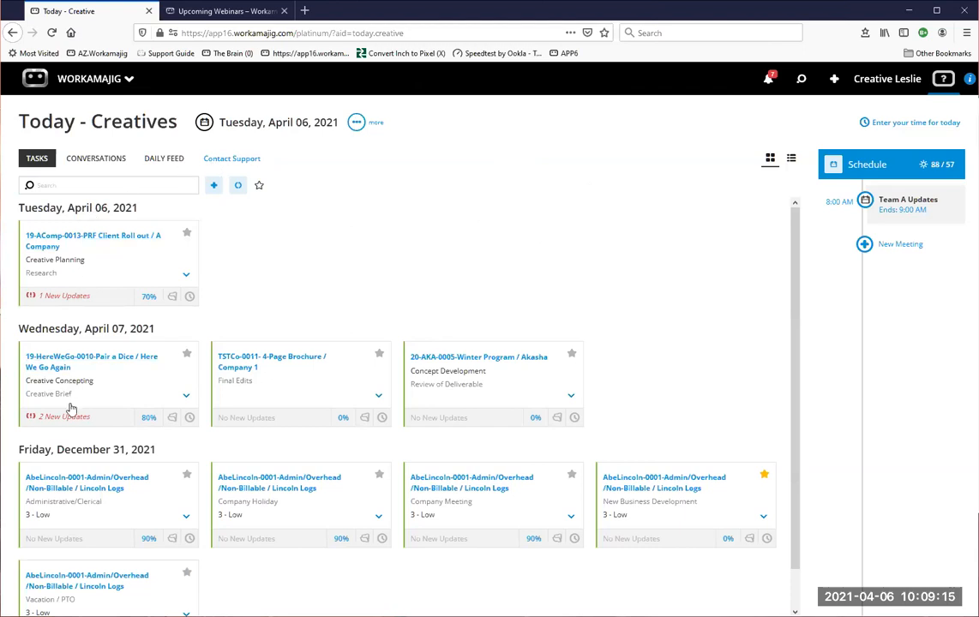
{"action": "scroll", "coordinate": [117, 532], "scroll_direction": "down", "scroll_amount": 1}
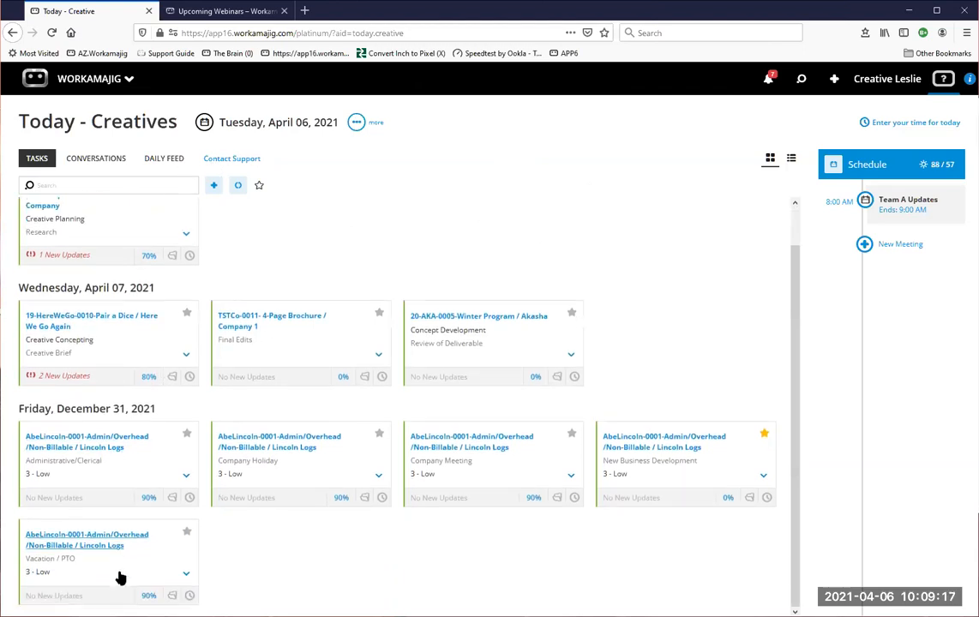
{"action": "scroll", "coordinate": [163, 471], "scroll_direction": "up", "scroll_amount": 1}
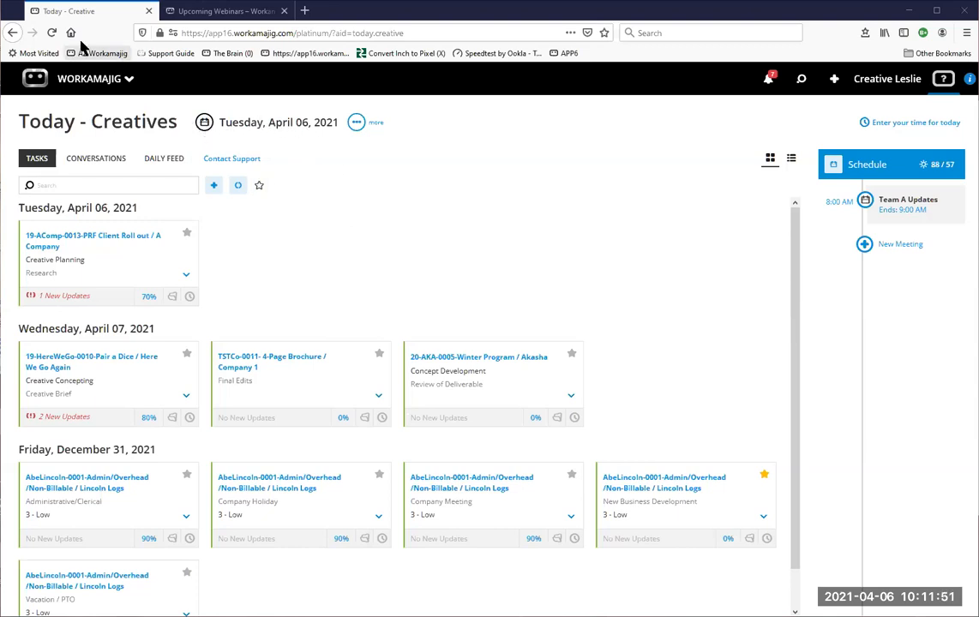
{"action": "left_click", "coordinate": [72, 76]}
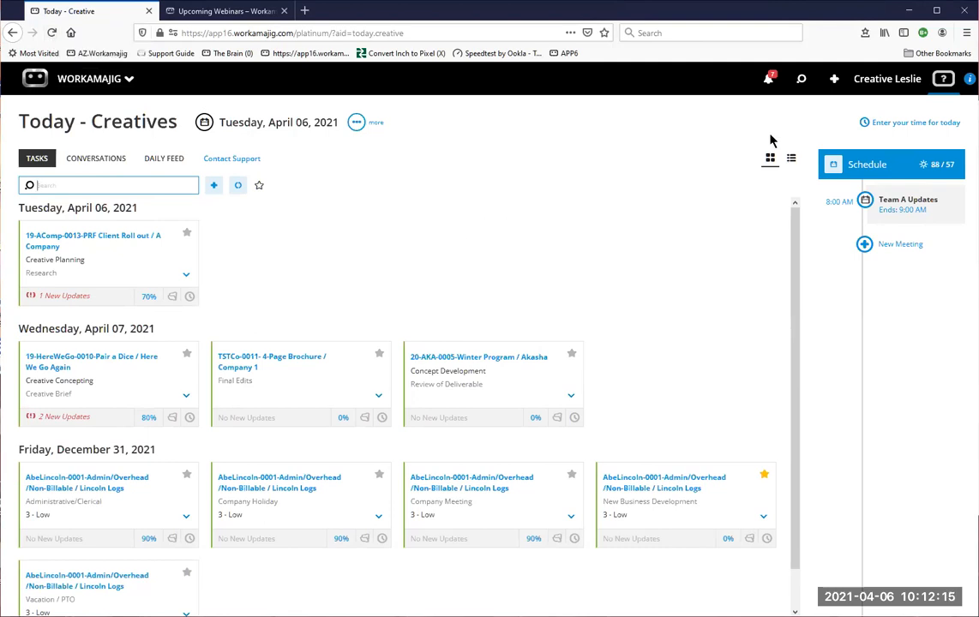
- View the log out option in the account settings, close them, and check the tasks dated December 31, 2021
{"action": "left_click", "coordinate": [876, 85]}
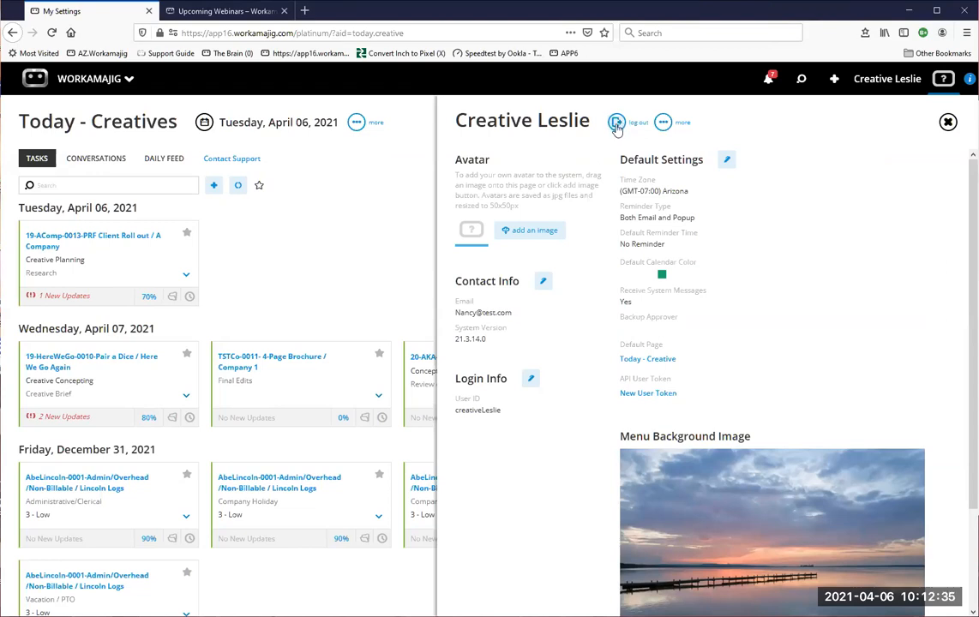
{"action": "left_click", "coordinate": [371, 232]}
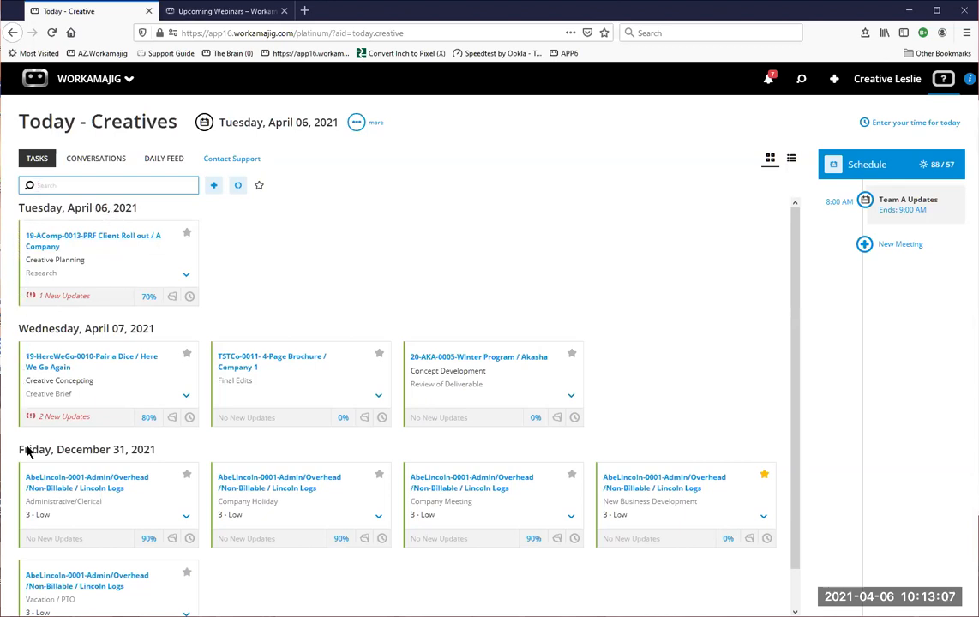
{"action": "scroll", "coordinate": [34, 480], "scroll_direction": "down", "scroll_amount": 1}
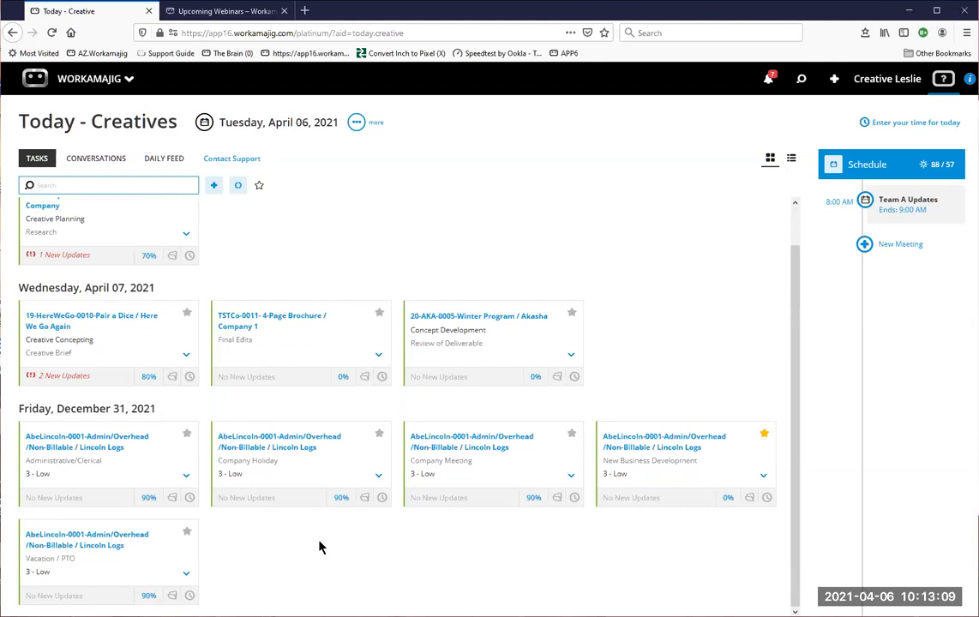
{"action": "scroll", "coordinate": [321, 546], "scroll_direction": "up", "scroll_amount": 1}
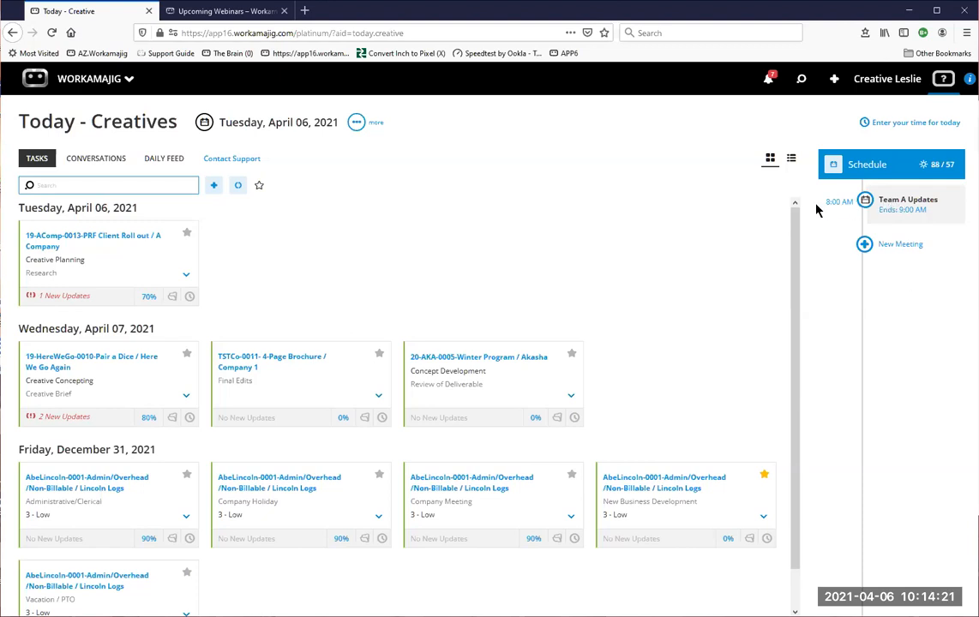
- Save the Team A Updates meeting's 1-hour time entry for 20-AKA-0005-Winter Program with the comment "done", and check it in My Time
{"action": "left_click", "coordinate": [905, 205]}
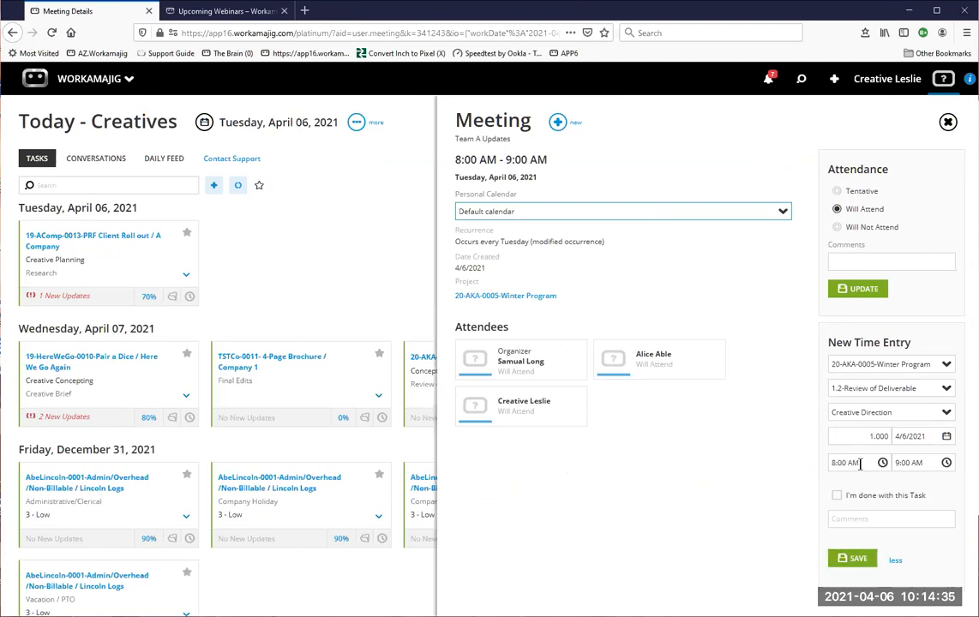
{"action": "left_click", "coordinate": [862, 437]}
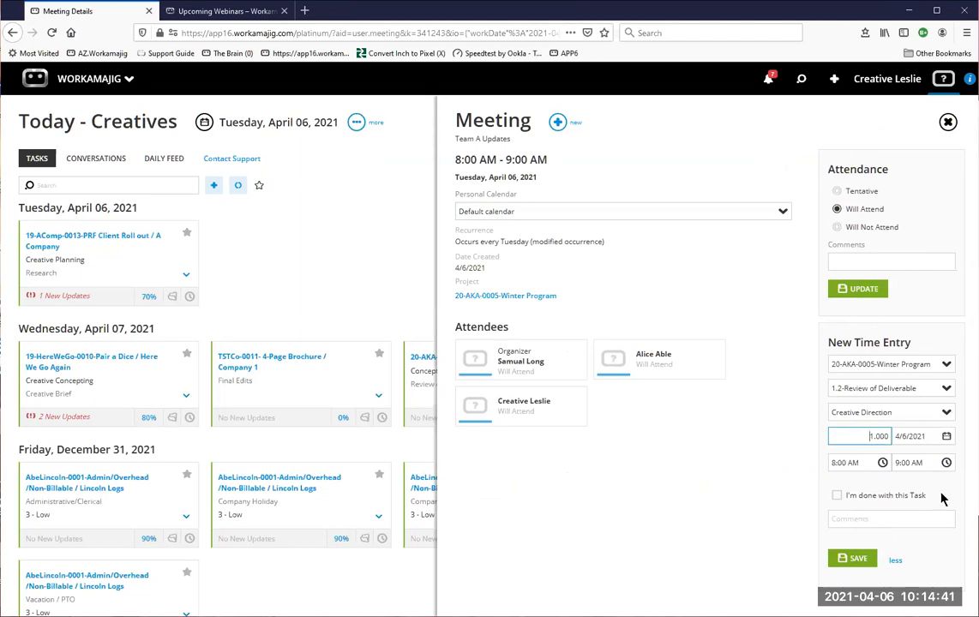
{"action": "left_click", "coordinate": [848, 519]}
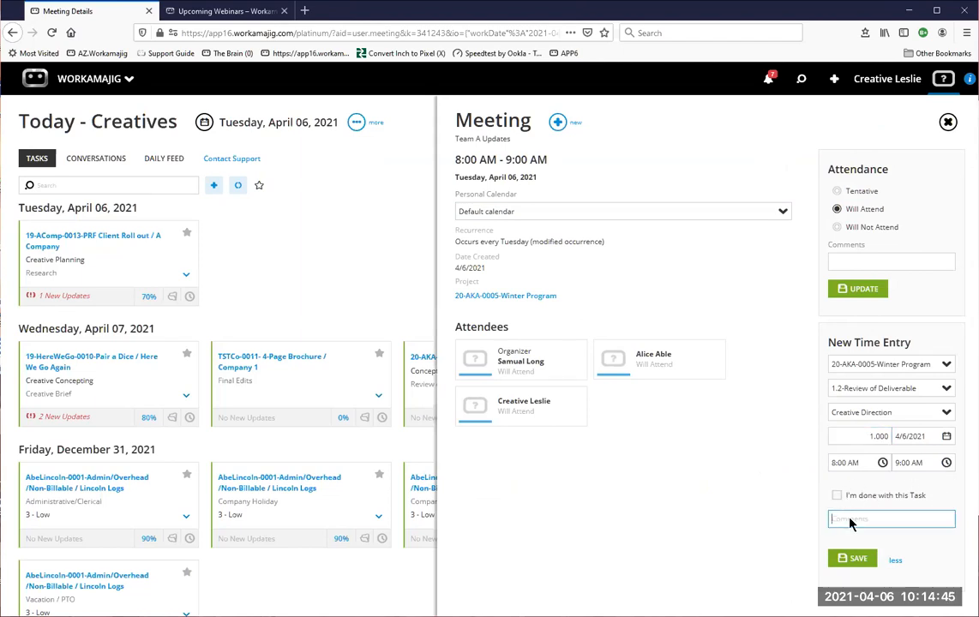
{"action": "type", "text": "done"}
{"action": "left_click", "coordinate": [854, 560]}
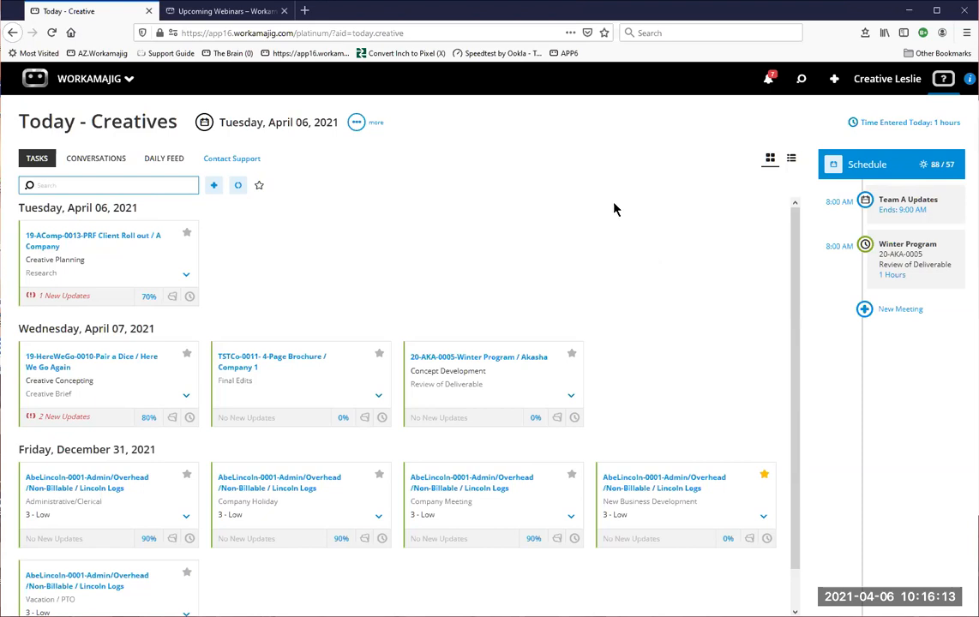
{"action": "left_click", "coordinate": [891, 125]}
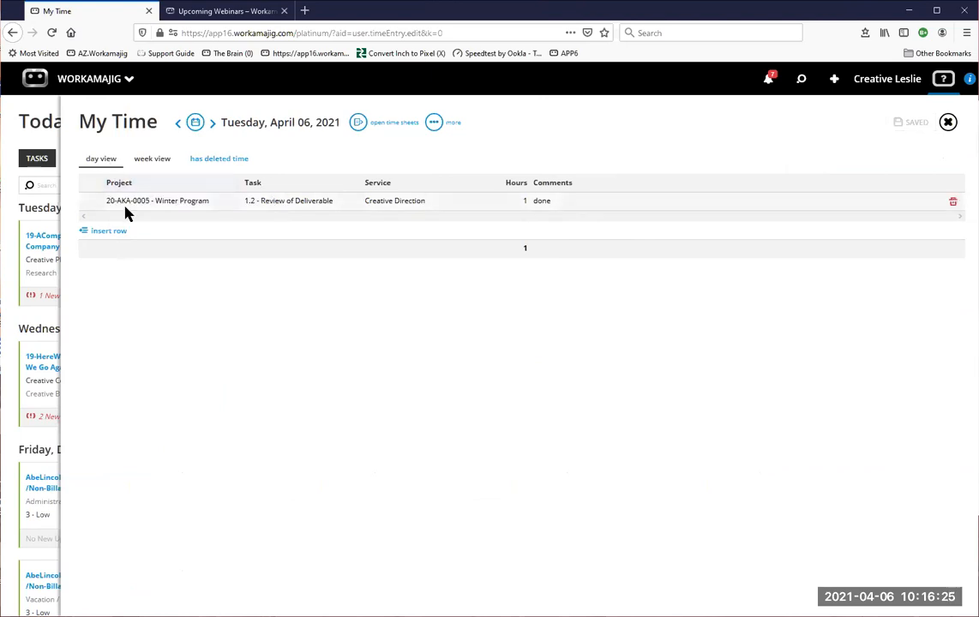
{"action": "left_click", "coordinate": [949, 123]}
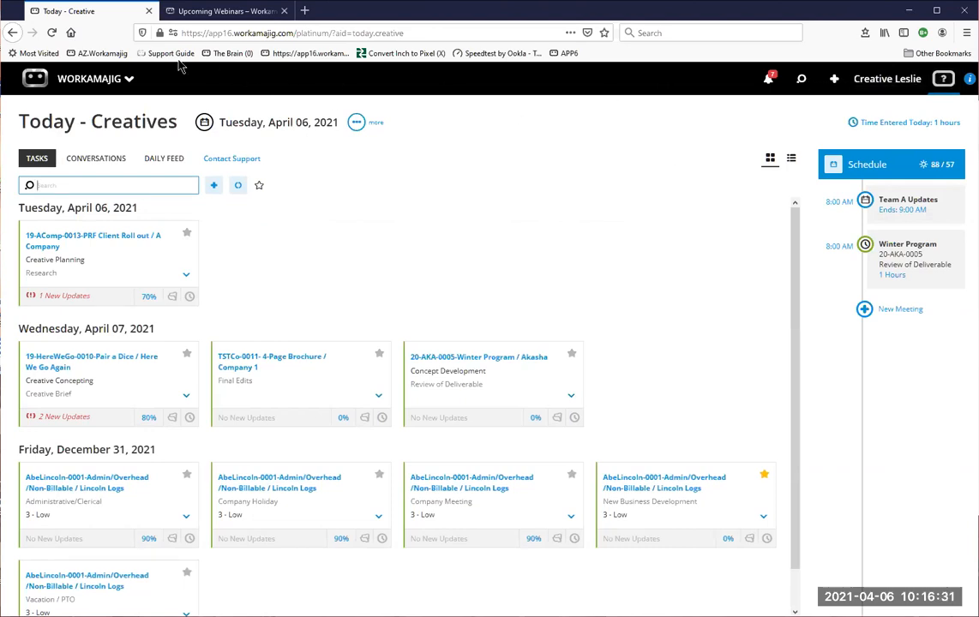
- Open the time sheet from the everyone apps and view the time entries for April 06, 2021
{"action": "left_click", "coordinate": [75, 80]}
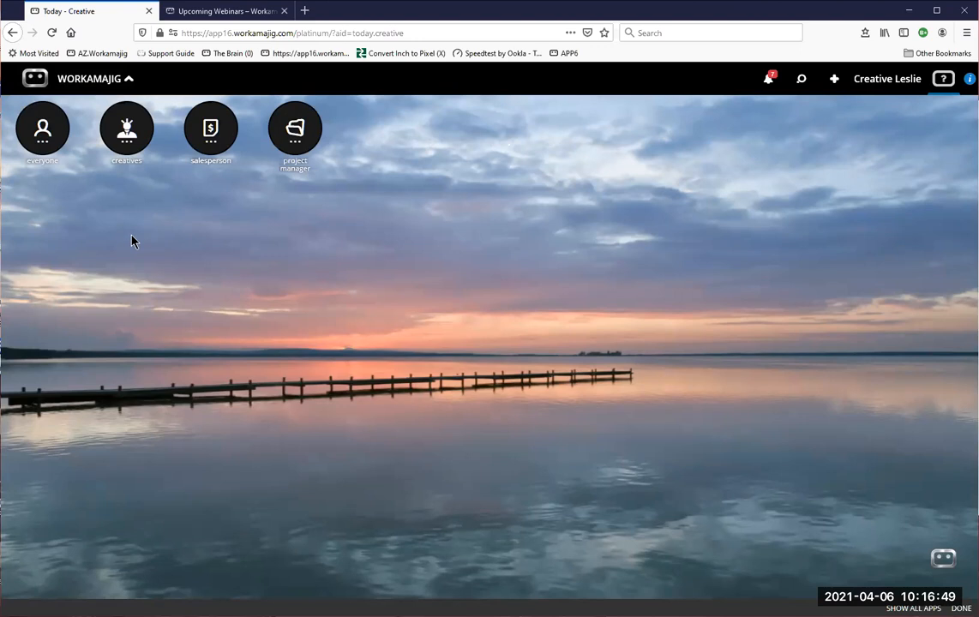
{"action": "left_click", "coordinate": [38, 115]}
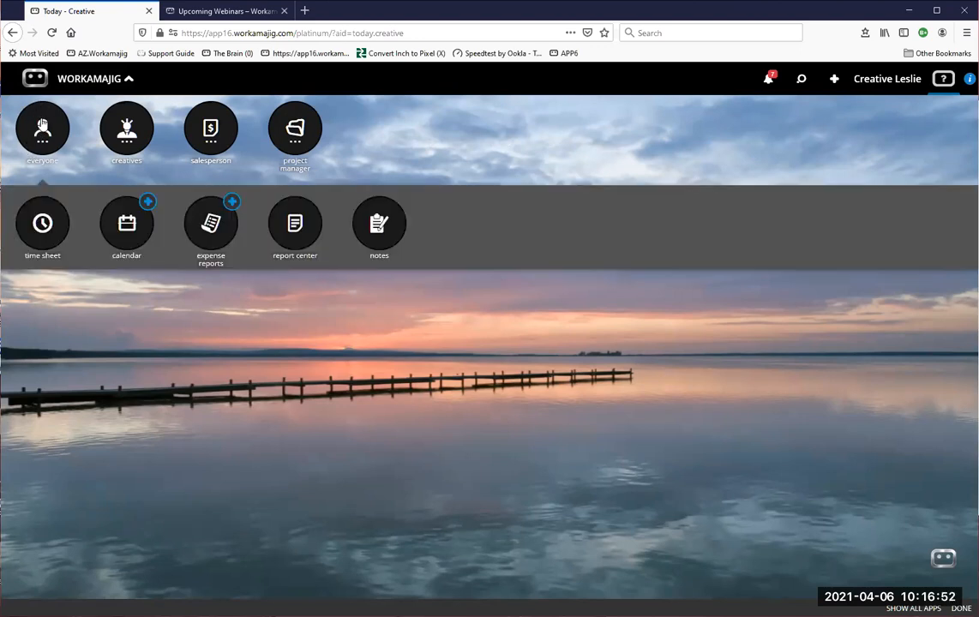
{"action": "left_click", "coordinate": [42, 224]}
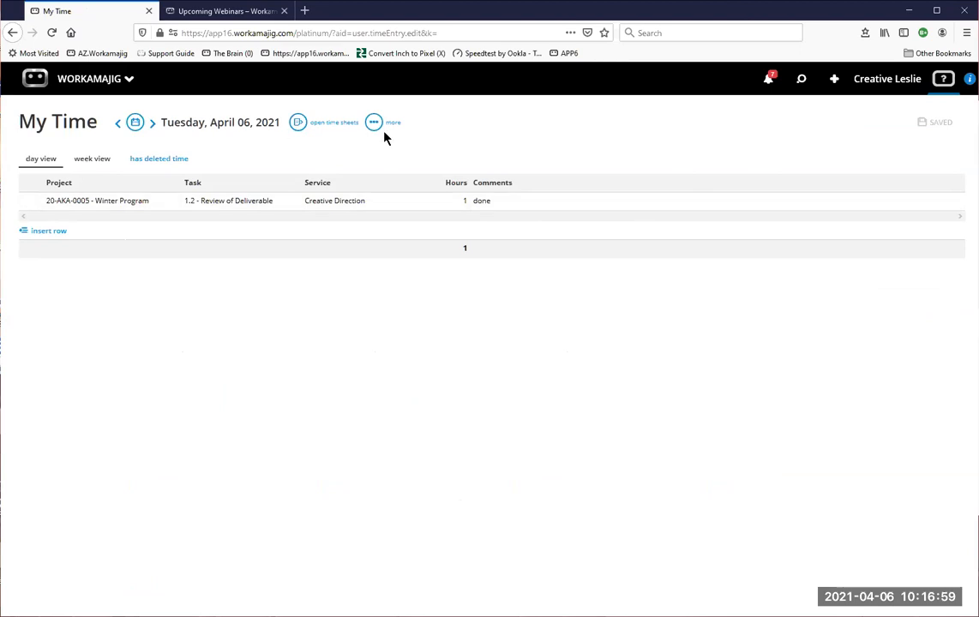
- Open the calendar from the everyone apps and switch it to the week view for Apr 4 - Apr 10, 2021
{"action": "left_click", "coordinate": [72, 83]}
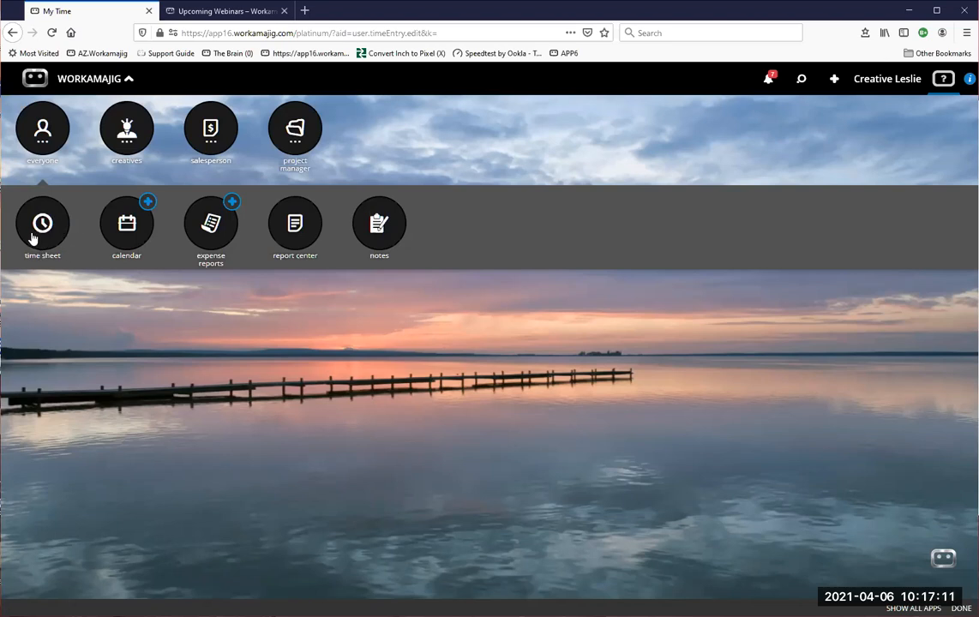
{"action": "left_click", "coordinate": [131, 243]}
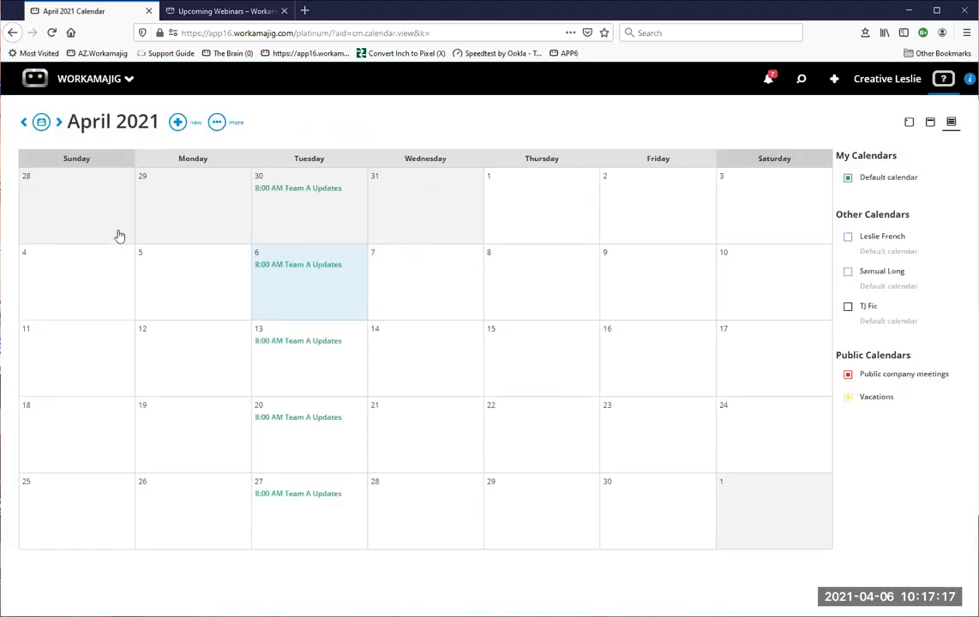
{"action": "left_click", "coordinate": [907, 123]}
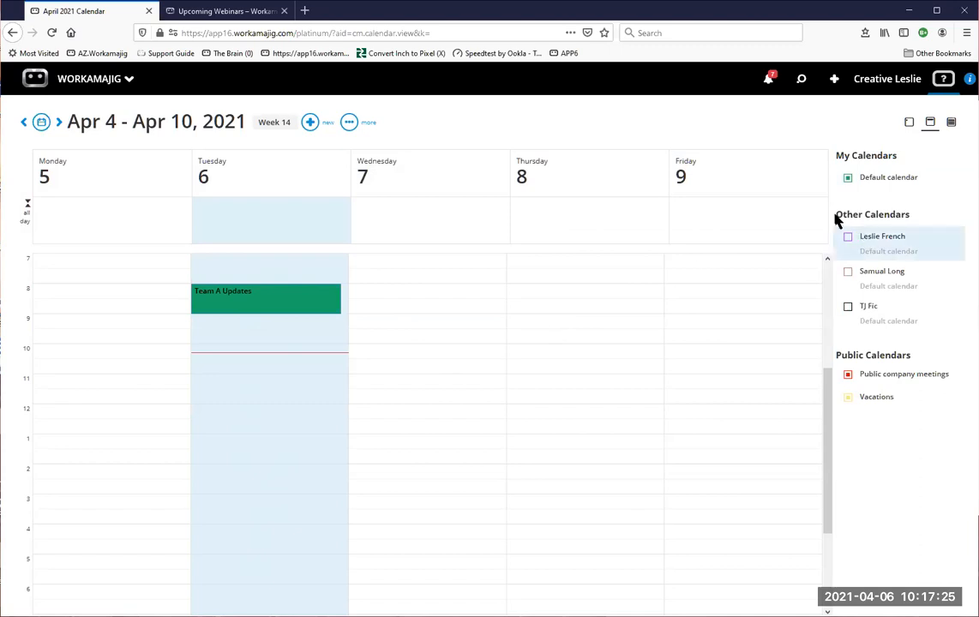
- Overlay the default calendars of two colleagues one at a time on the week view, hiding each again
{"action": "left_click", "coordinate": [848, 275]}
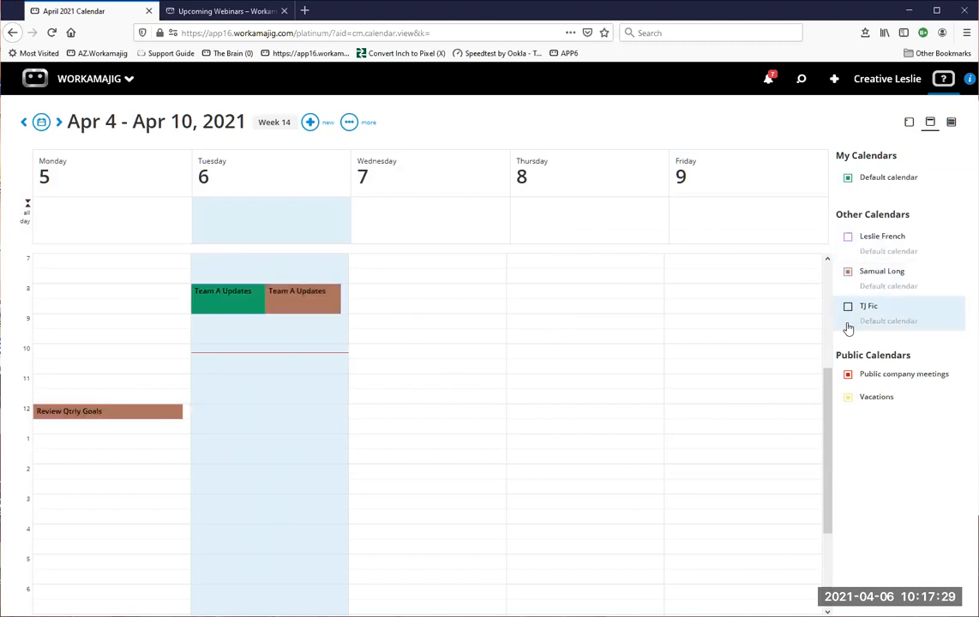
{"action": "left_click", "coordinate": [849, 276]}
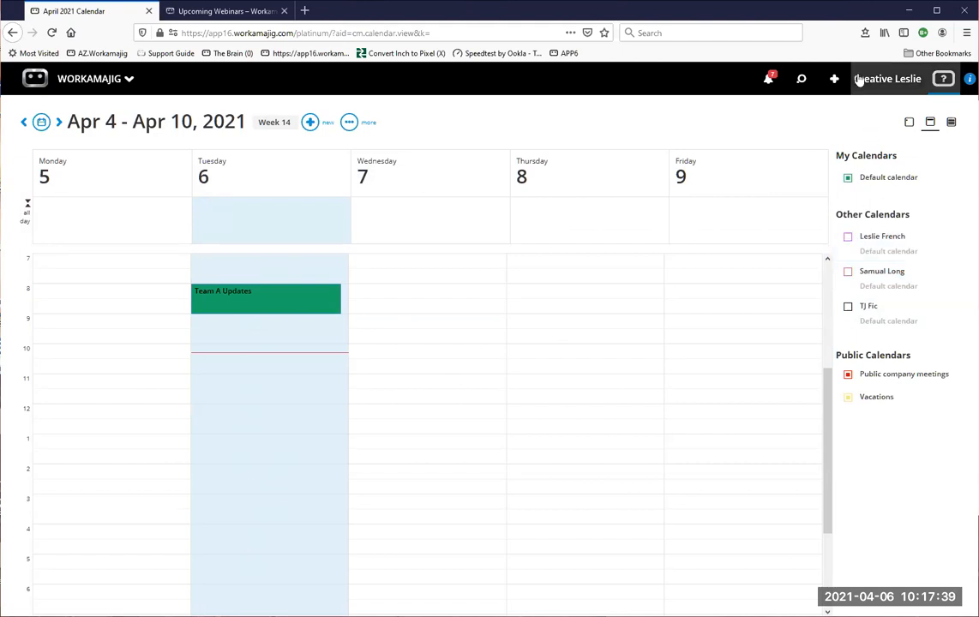
{"action": "left_click", "coordinate": [848, 237]}
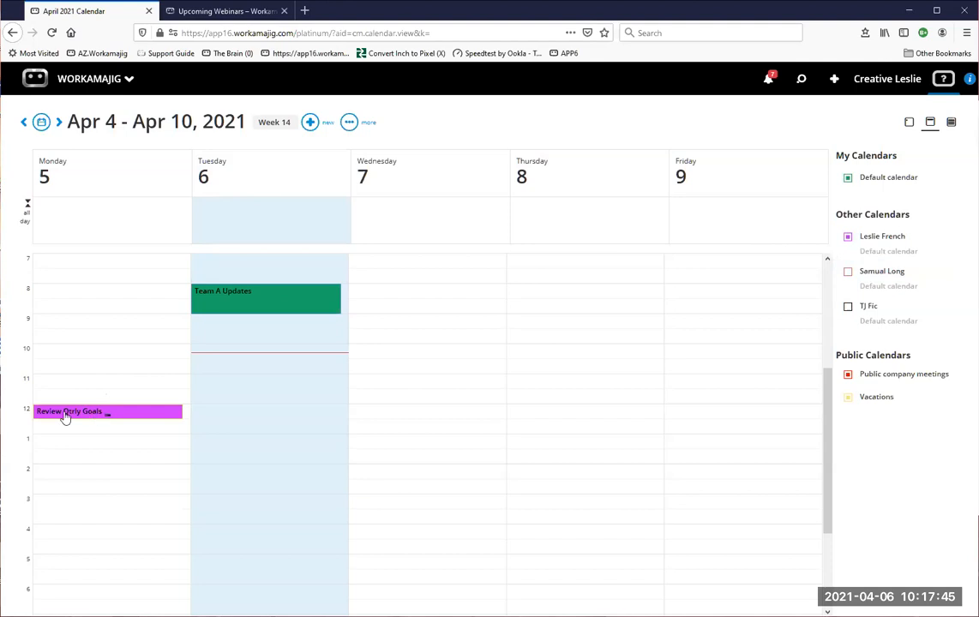
{"action": "left_click", "coordinate": [848, 237]}
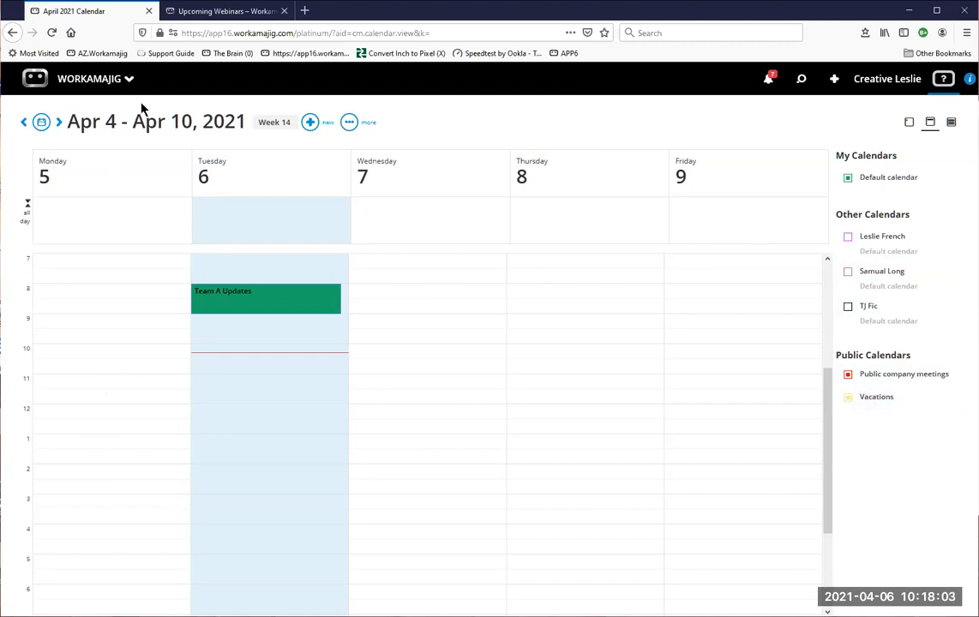
- Return the calendar to month view, look through May 2021, and go back to April 2021
{"action": "left_click", "coordinate": [951, 122]}
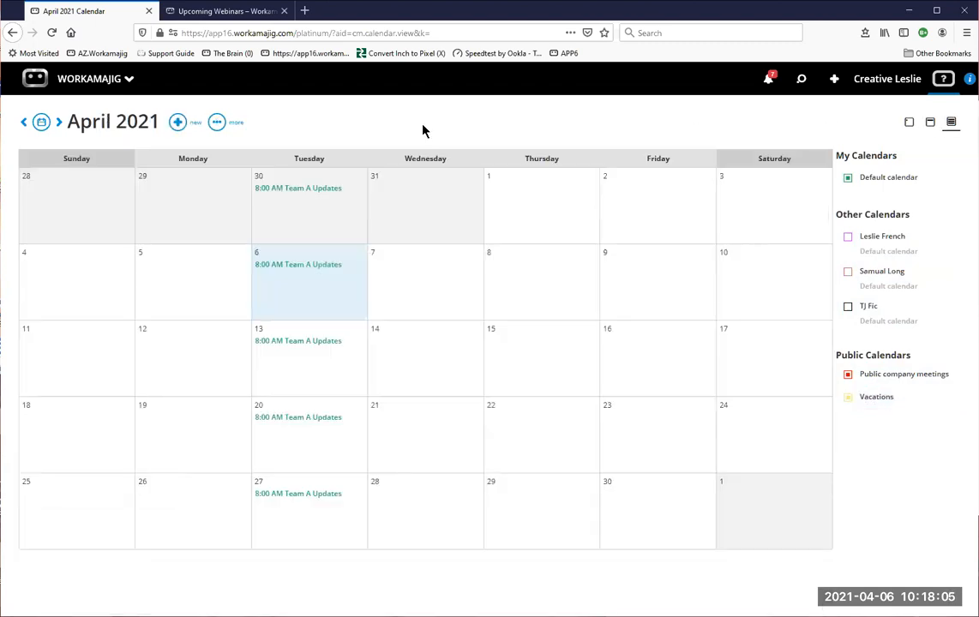
{"action": "left_click", "coordinate": [58, 123]}
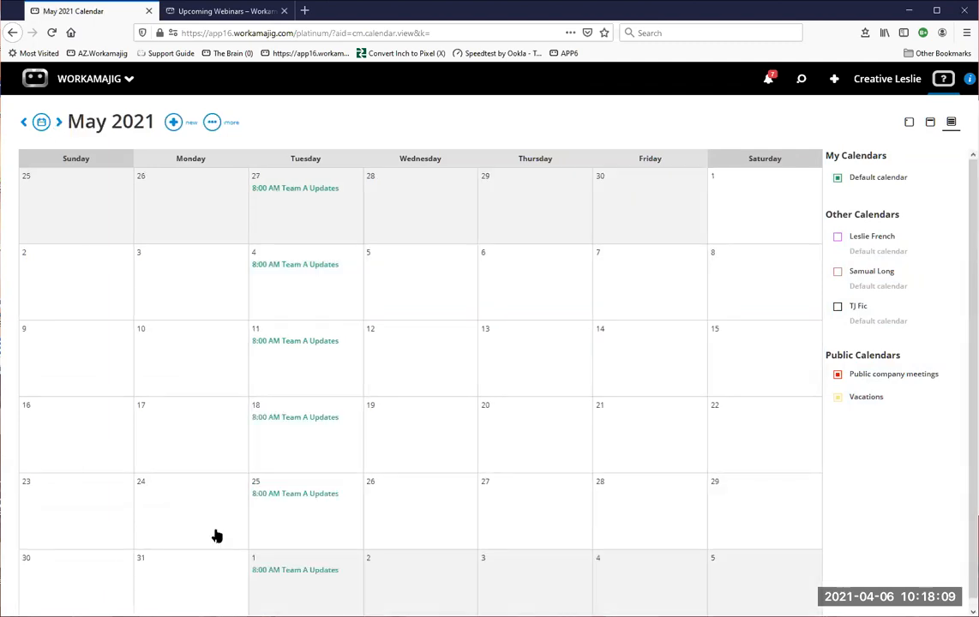
{"action": "left_click", "coordinate": [23, 122]}
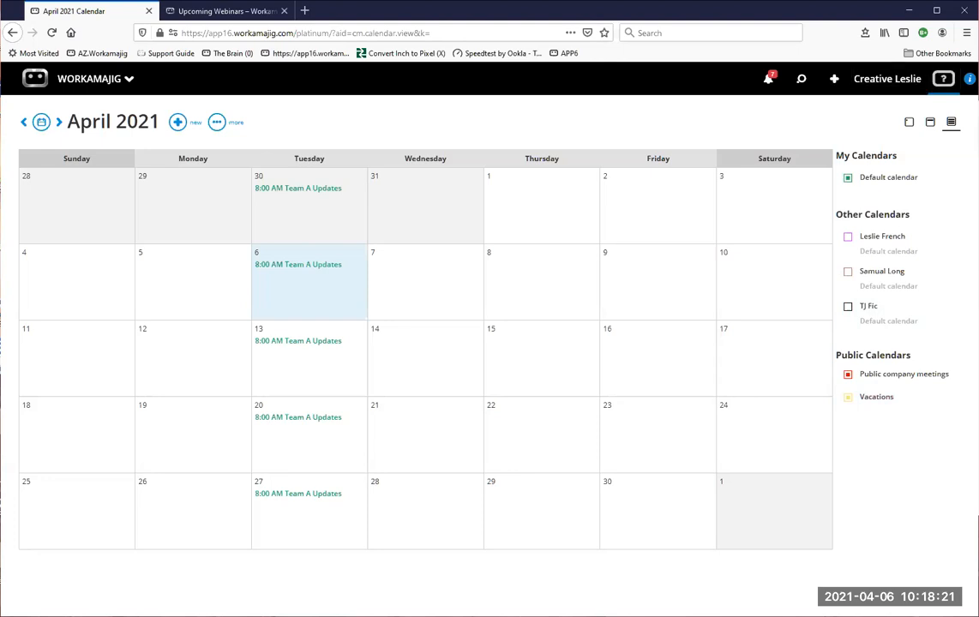
- Open the notes app from the everyone apps and check its company and personal notes
{"action": "left_click", "coordinate": [82, 79]}
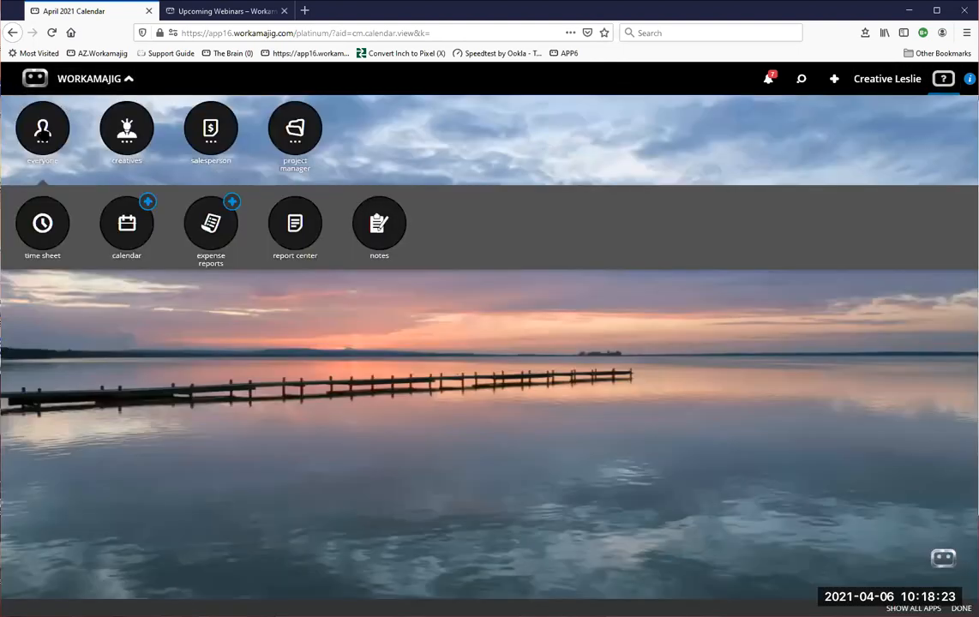
{"action": "left_click", "coordinate": [45, 131]}
{"action": "left_click", "coordinate": [49, 113]}
{"action": "left_click", "coordinate": [383, 226]}
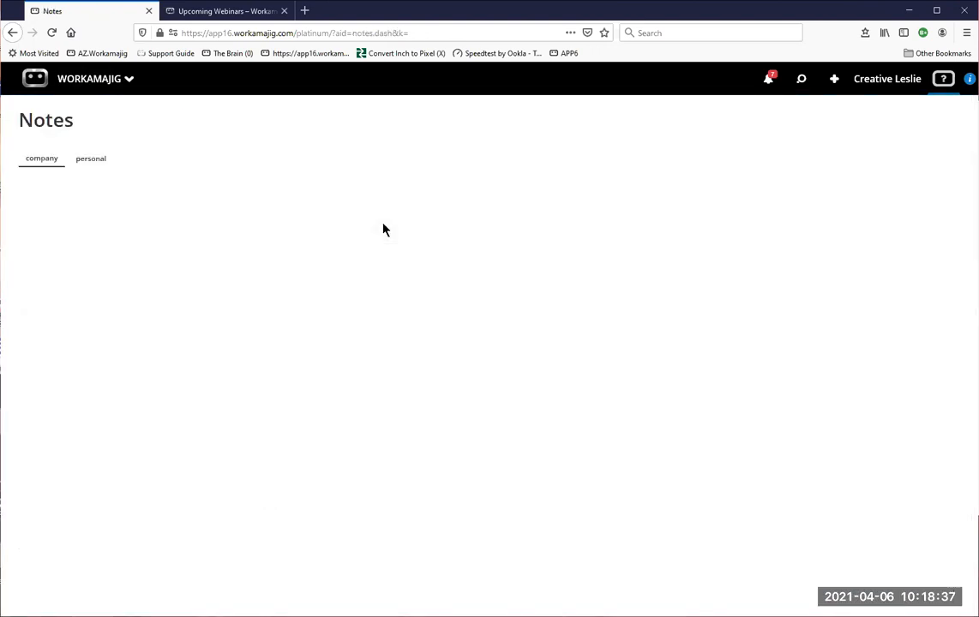
{"action": "left_click", "coordinate": [97, 165]}
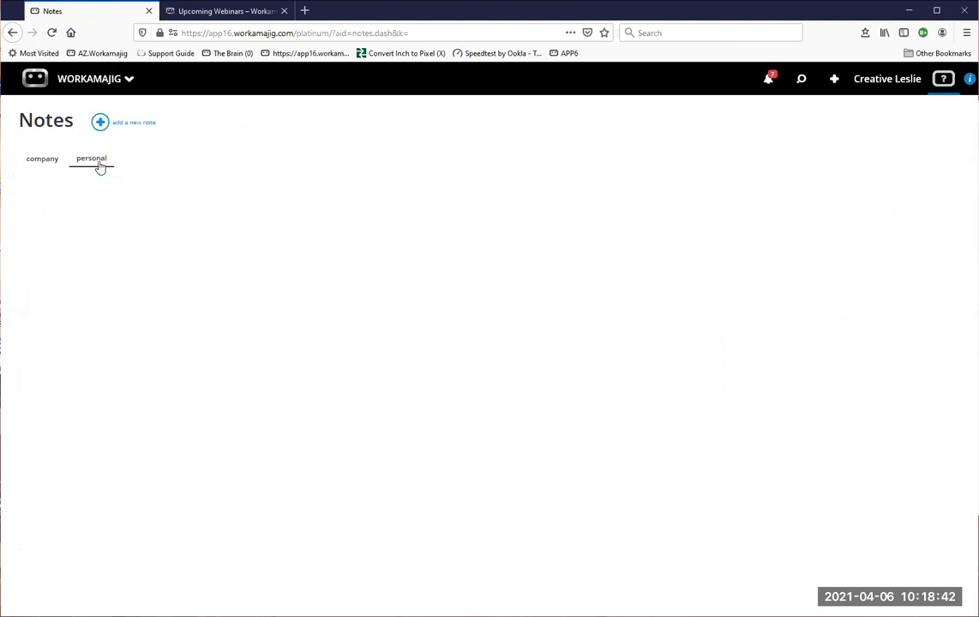
{"action": "left_click", "coordinate": [43, 161]}
- Open the report center and browse the standard Traffic Reports and the custom Other Reports
{"action": "left_click", "coordinate": [75, 89]}
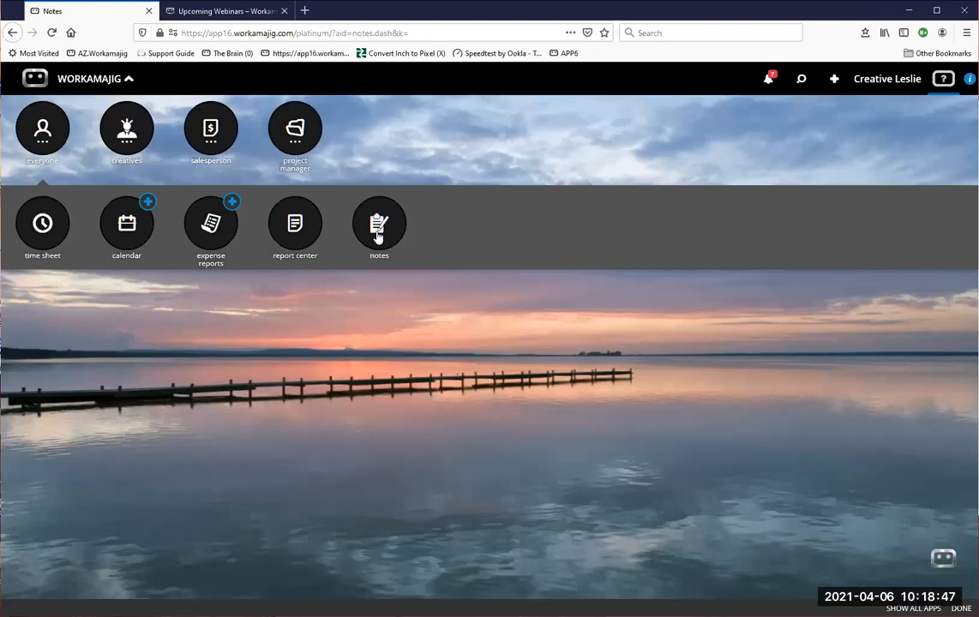
{"action": "left_click", "coordinate": [288, 228]}
{"action": "left_click", "coordinate": [48, 197]}
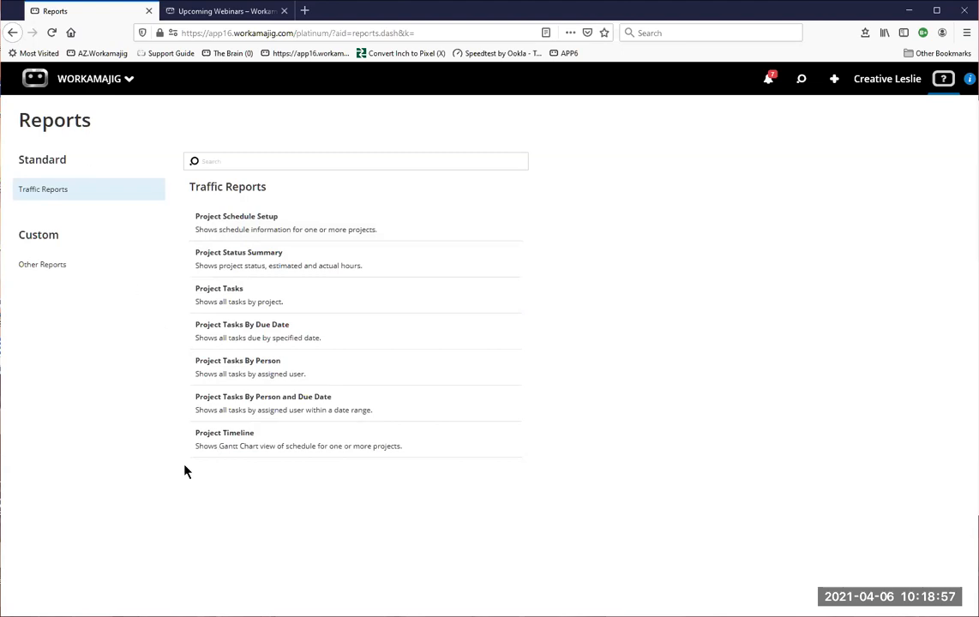
{"action": "left_click", "coordinate": [47, 270]}
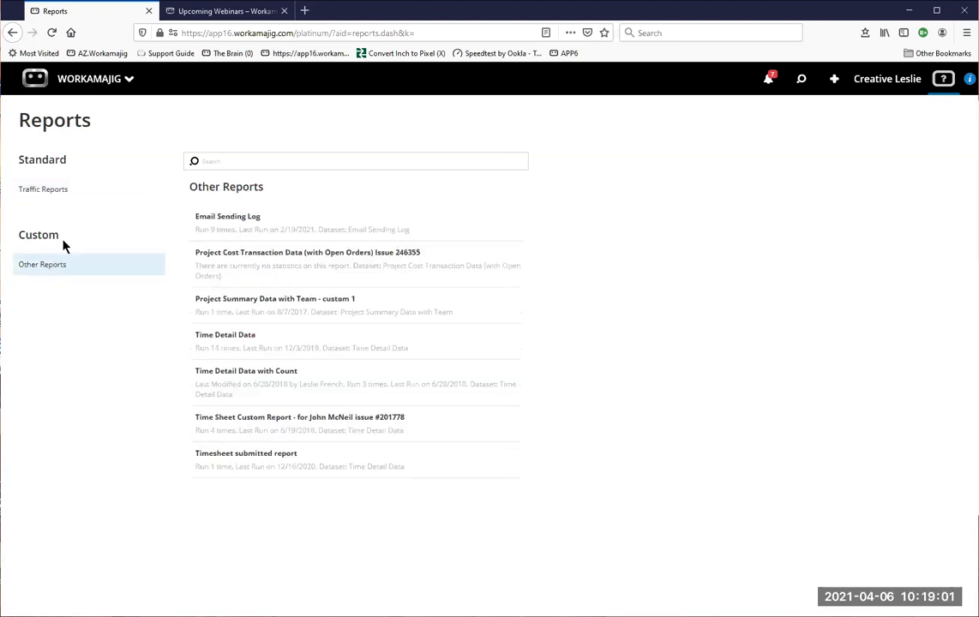
- Review the everyone app group, and open Today - Creatives from the creatives apps
{"action": "left_click", "coordinate": [81, 79]}
{"action": "left_click", "coordinate": [49, 80]}
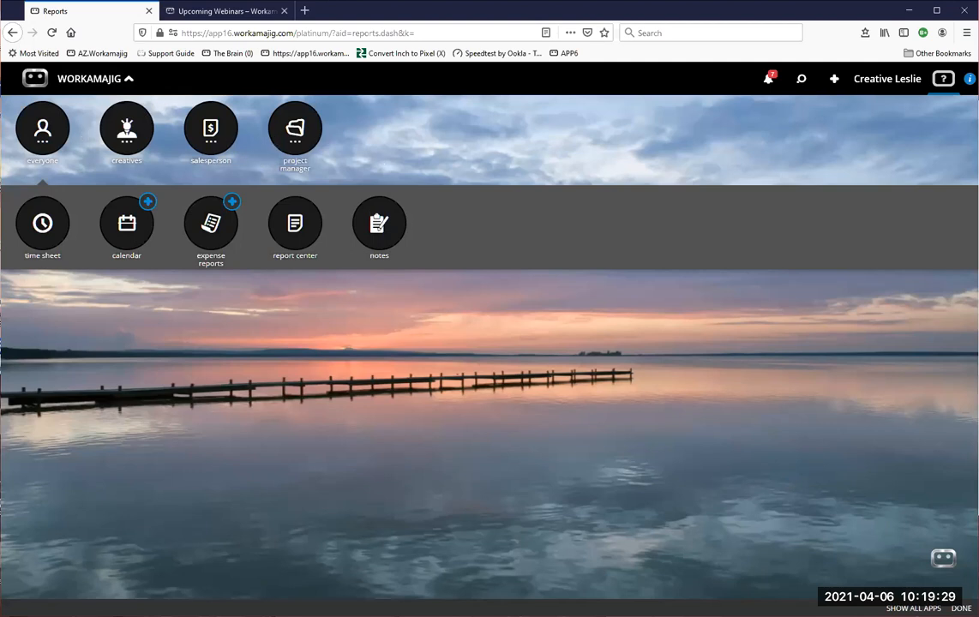
{"action": "left_click", "coordinate": [846, 530]}
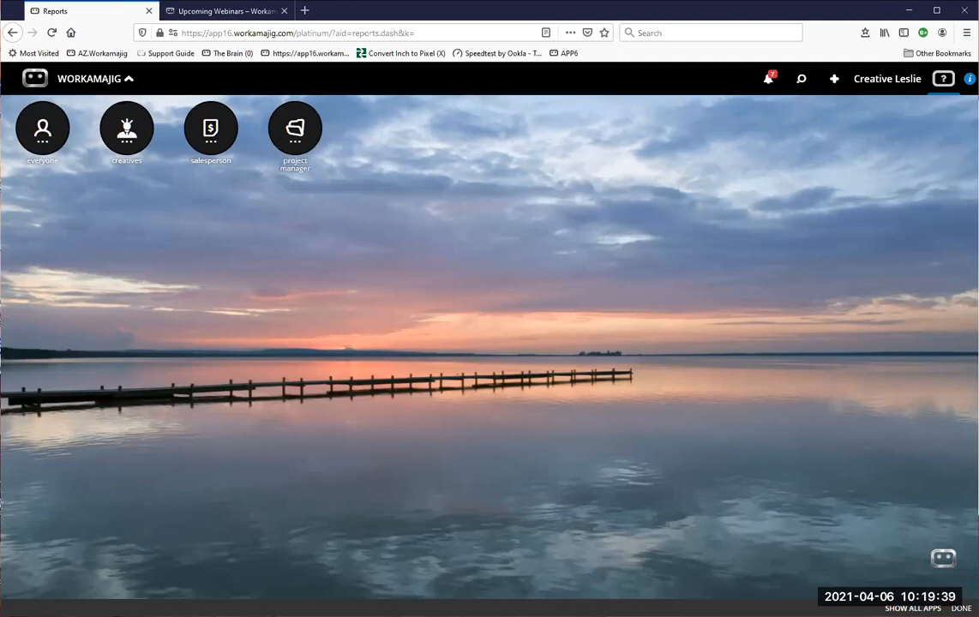
{"action": "left_click", "coordinate": [43, 129]}
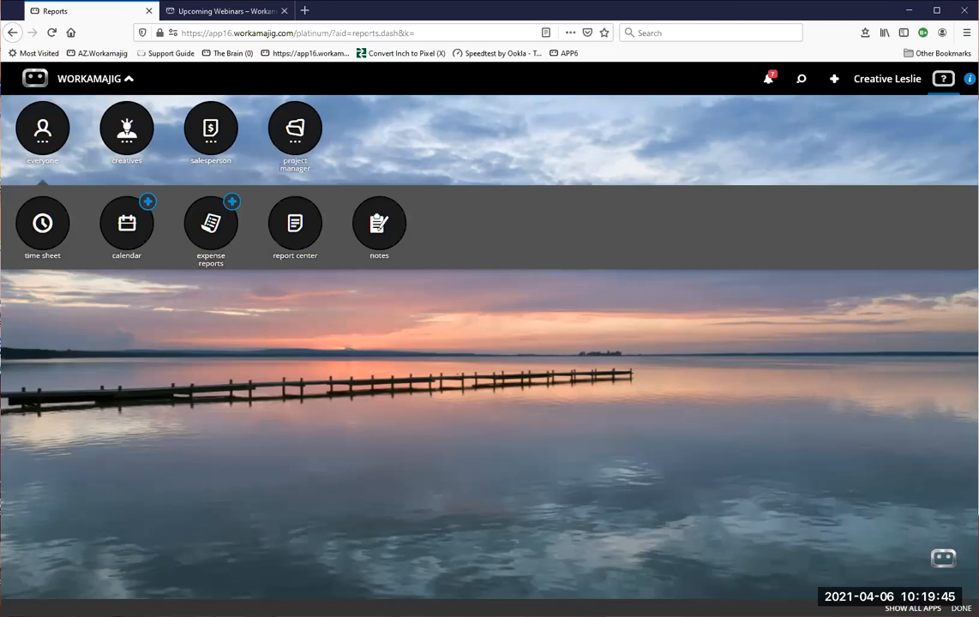
{"action": "left_click", "coordinate": [43, 128]}
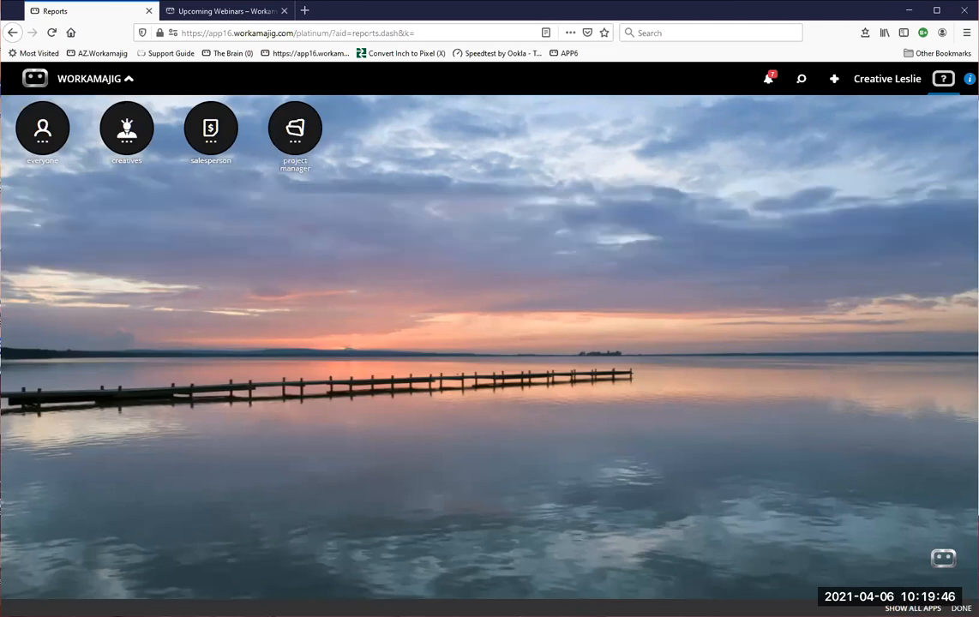
{"action": "left_click", "coordinate": [127, 128]}
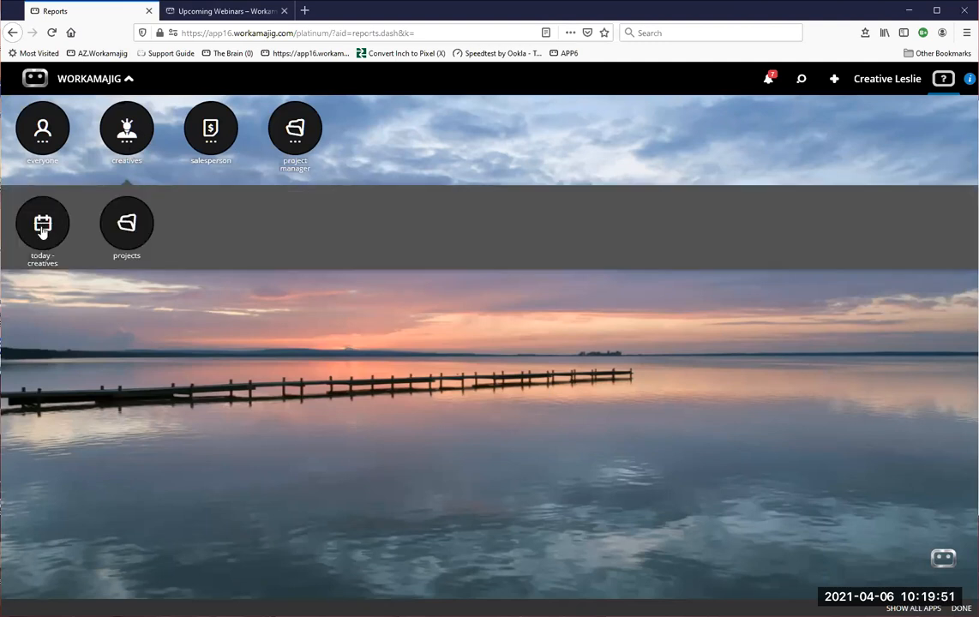
{"action": "left_click", "coordinate": [42, 226]}
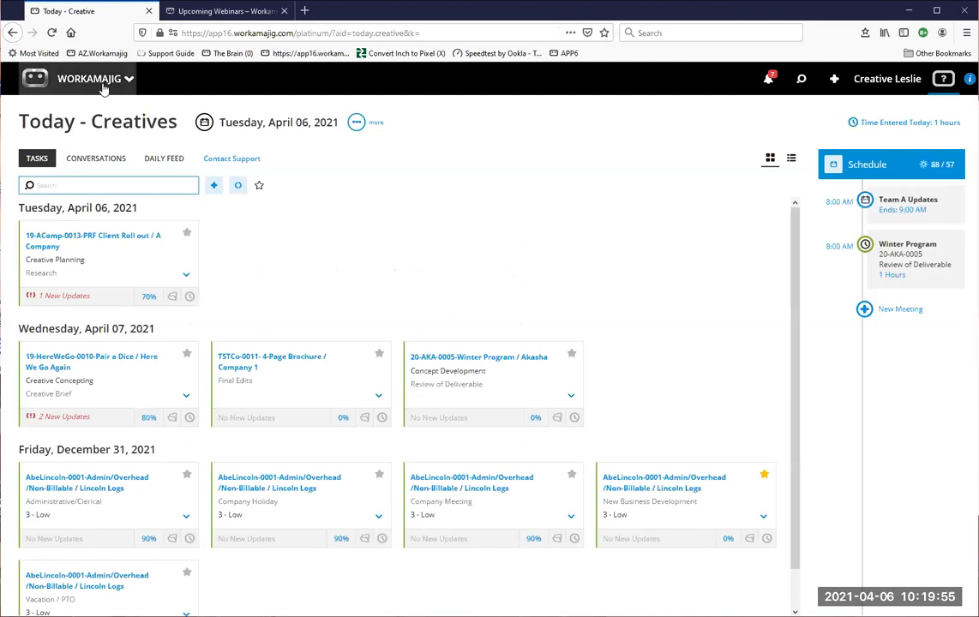
- Duplicate the Today - Creatives browser tab and open the creatives' Projects list in the copy
{"action": "right_click", "coordinate": [86, 11]}
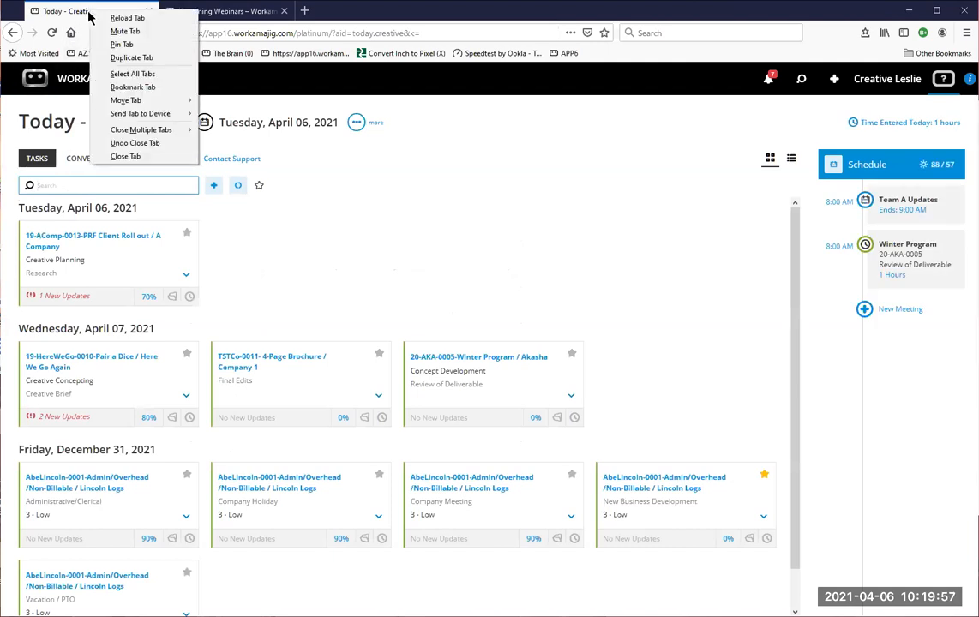
{"action": "left_click", "coordinate": [120, 59]}
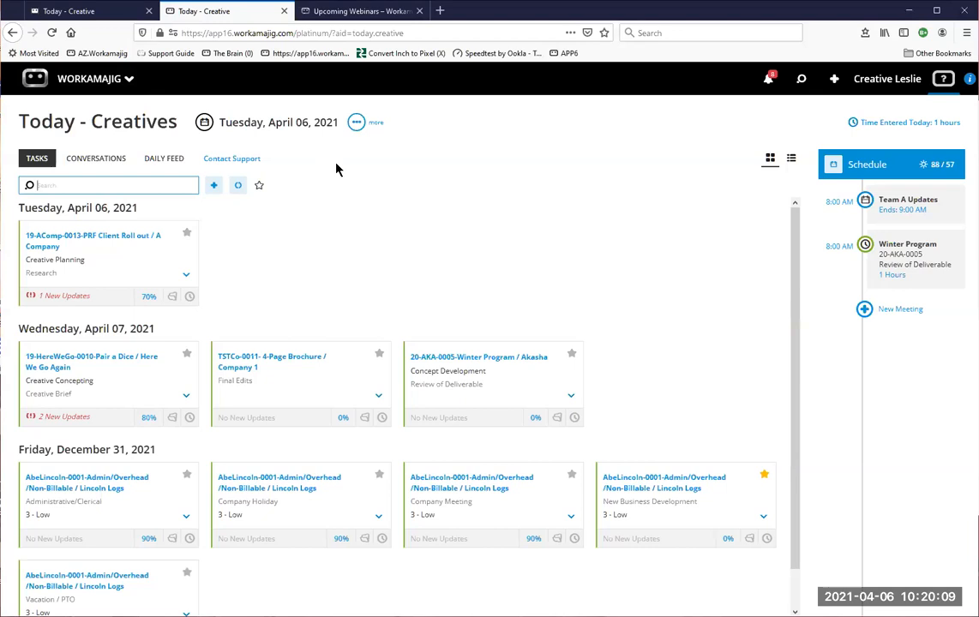
{"action": "left_click", "coordinate": [98, 83]}
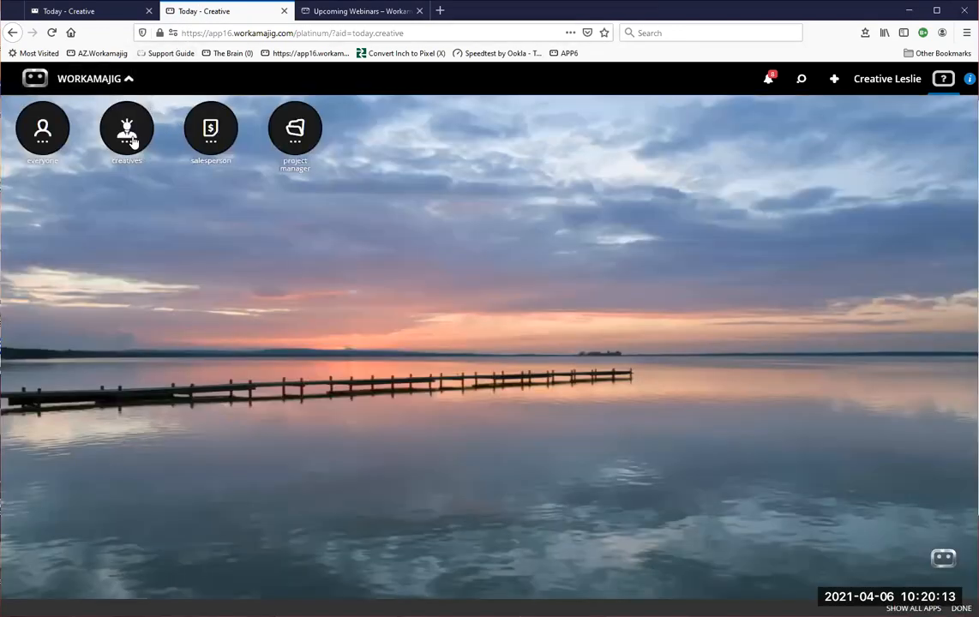
{"action": "left_click", "coordinate": [133, 143]}
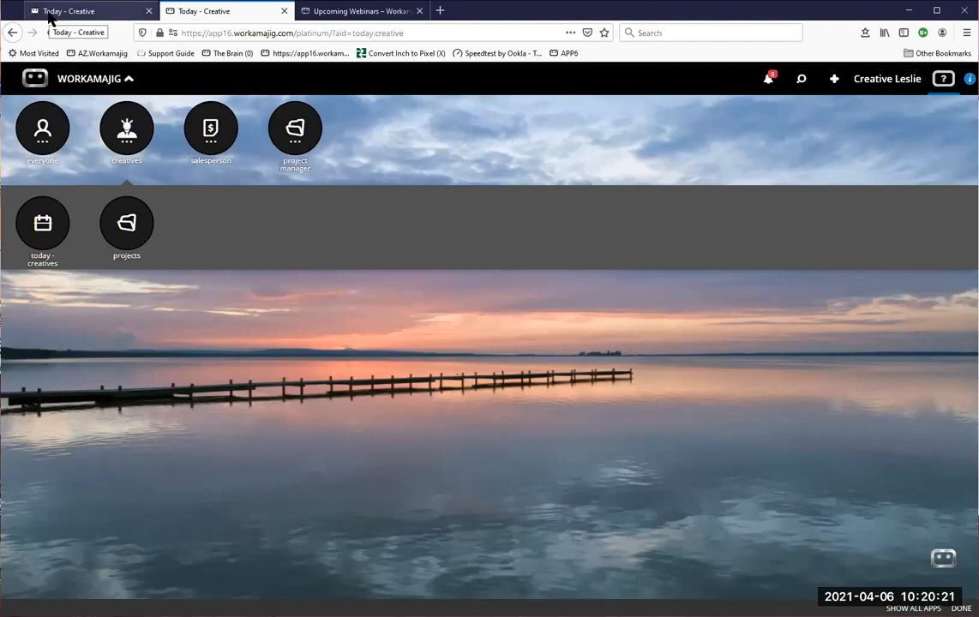
{"action": "left_click", "coordinate": [125, 225]}
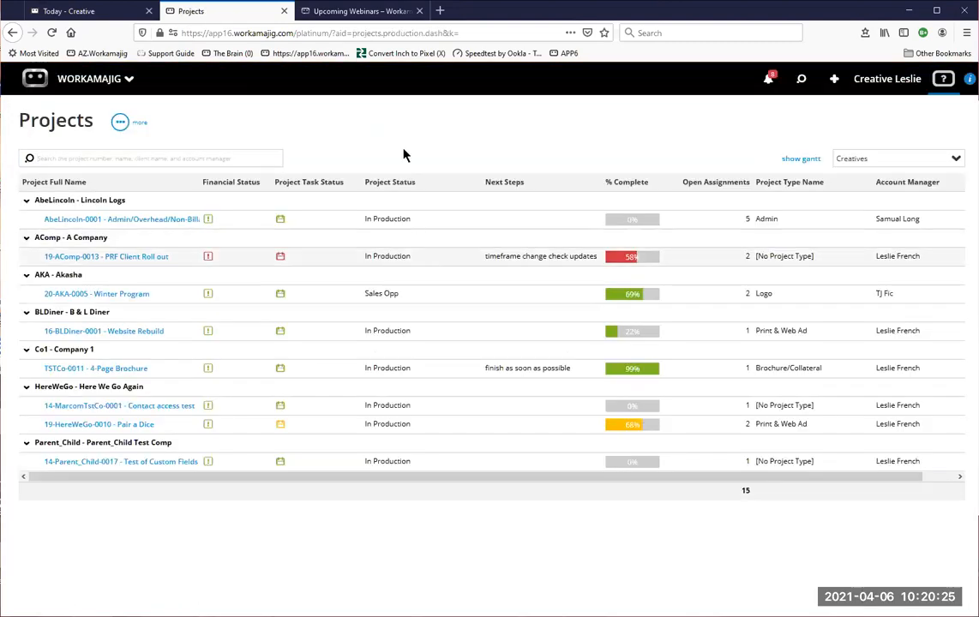
- Back on the original Today - Creatives page, show the tasks as a list and expand the Tuesday, April 06, 2021 group
{"action": "left_click", "coordinate": [100, 12]}
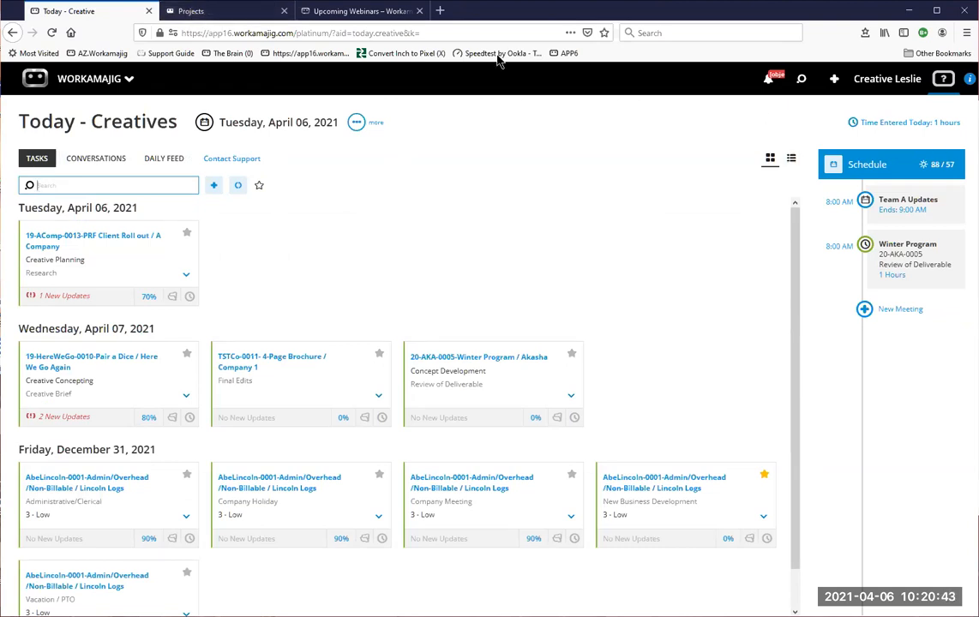
{"action": "left_click", "coordinate": [581, 117]}
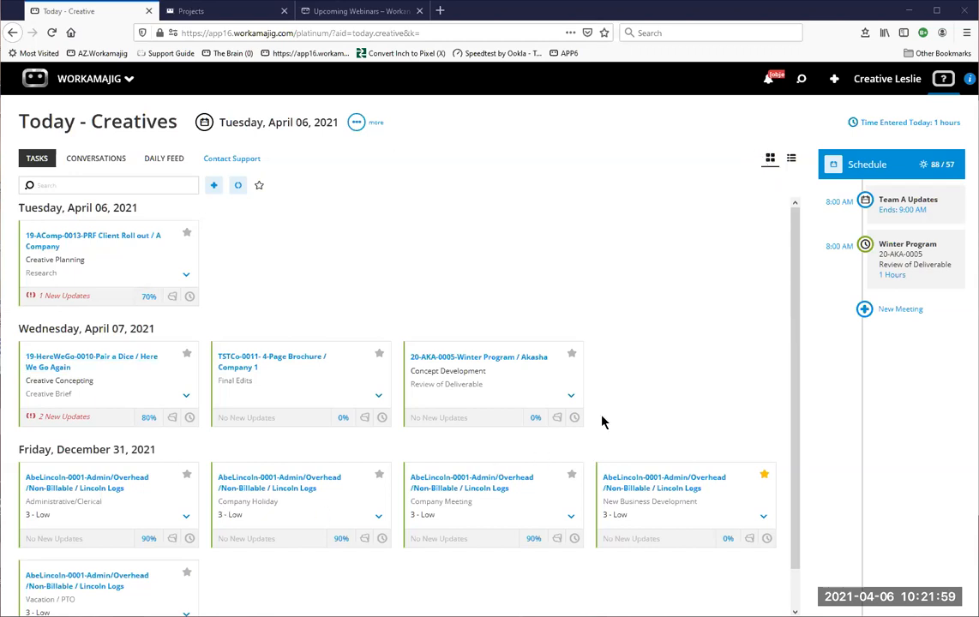
{"action": "left_click", "coordinate": [793, 161]}
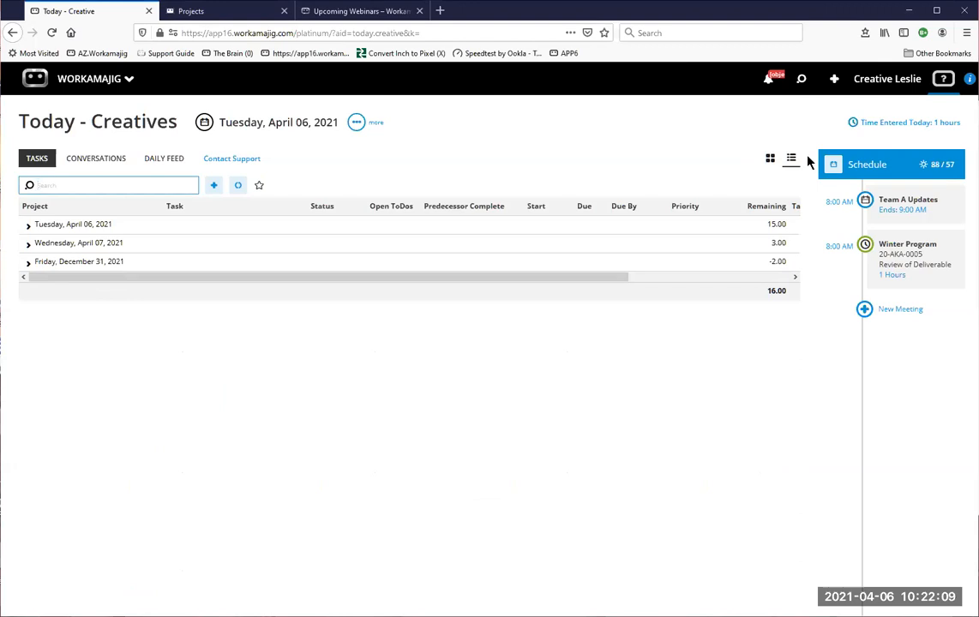
{"action": "left_click", "coordinate": [28, 227]}
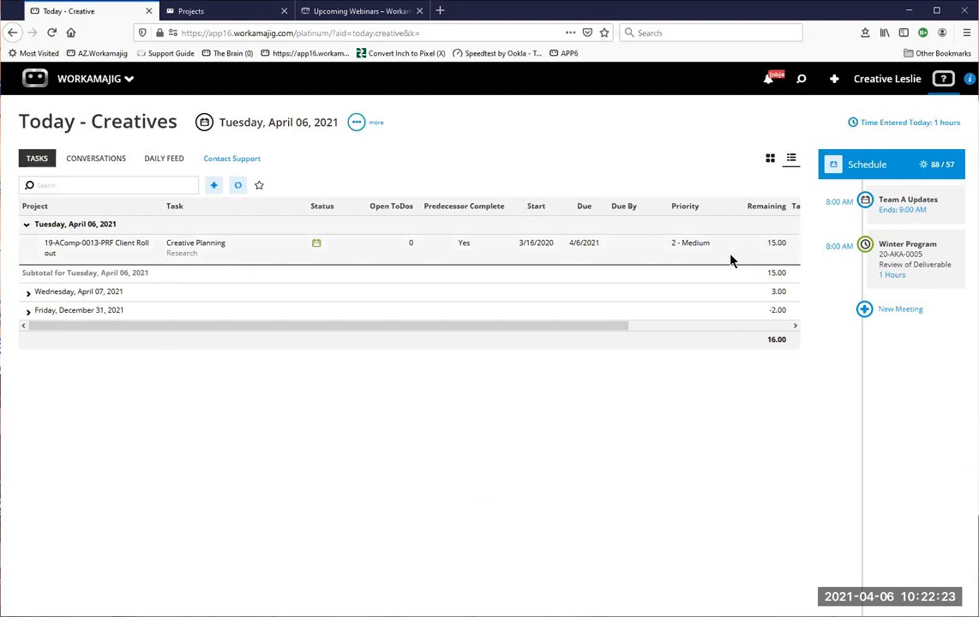
{"action": "left_click_drag", "start_coordinate": [611, 330], "coordinate": [314, 319]}
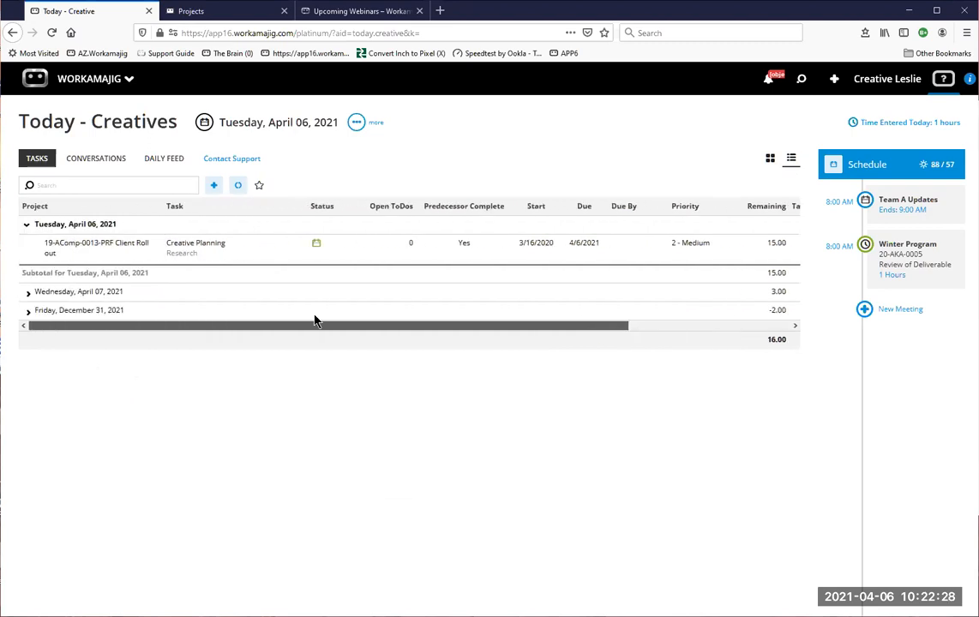
- Expand the Wednesday, April 07, 2021 and Friday, December 31, 2021 task groups, then return the tasks to card view
{"action": "left_click", "coordinate": [29, 294]}
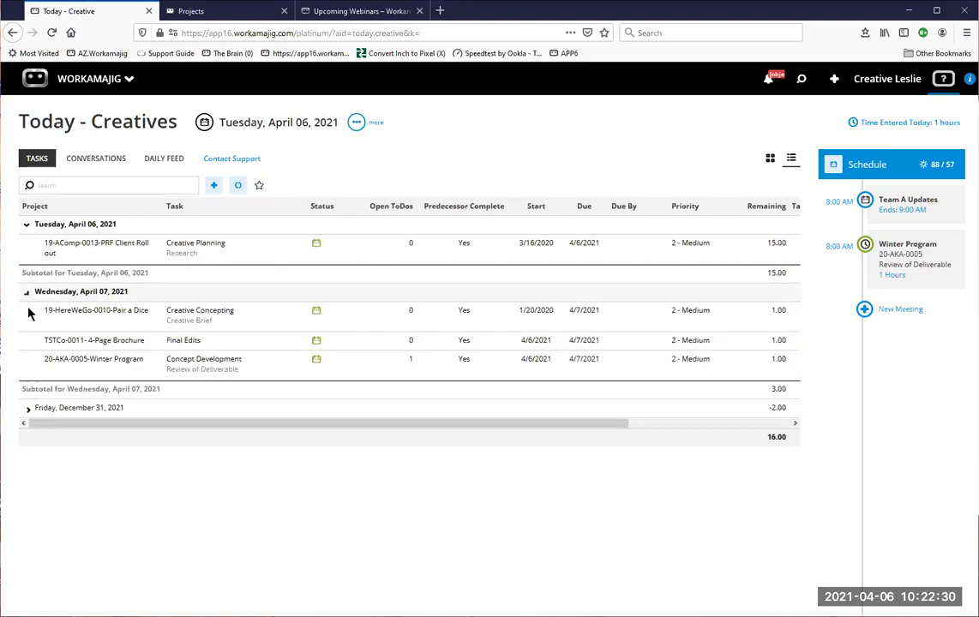
{"action": "left_click", "coordinate": [28, 410]}
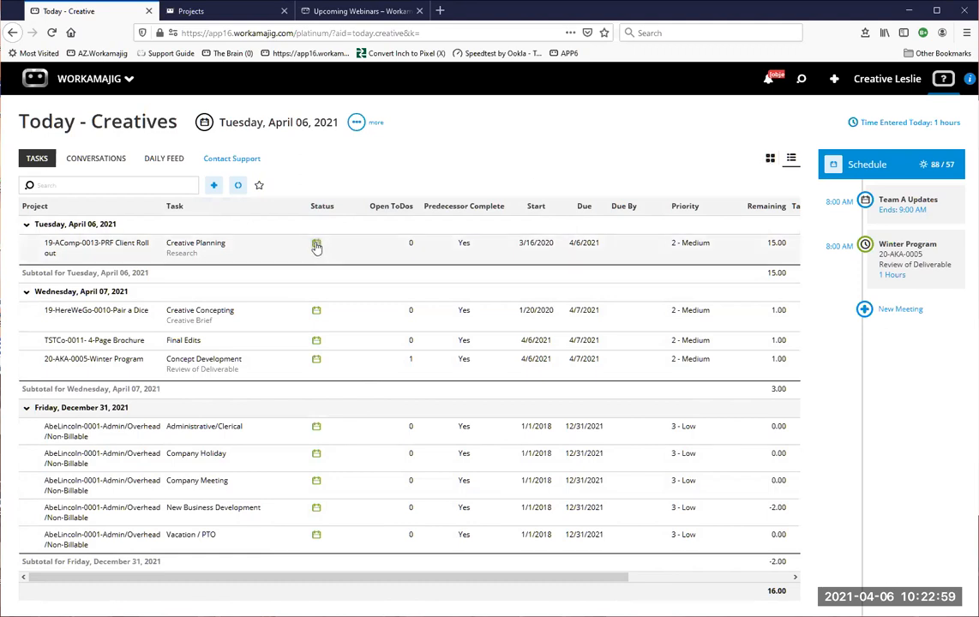
{"action": "left_click", "coordinate": [770, 160]}
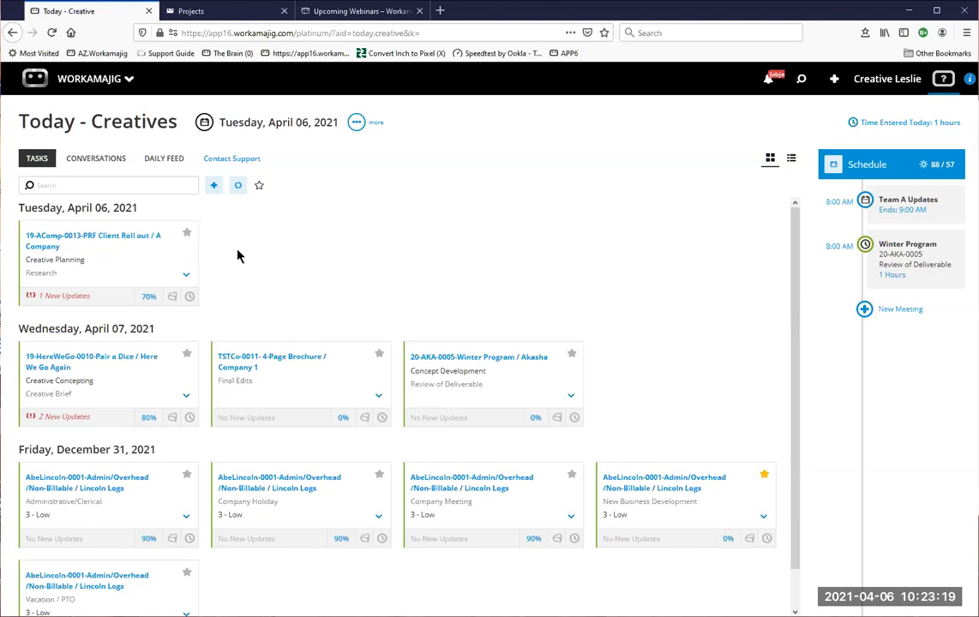
- In the Today page's display options, set the date range to Due on or before Today, review the grouping choices, and save
{"action": "left_click", "coordinate": [356, 124]}
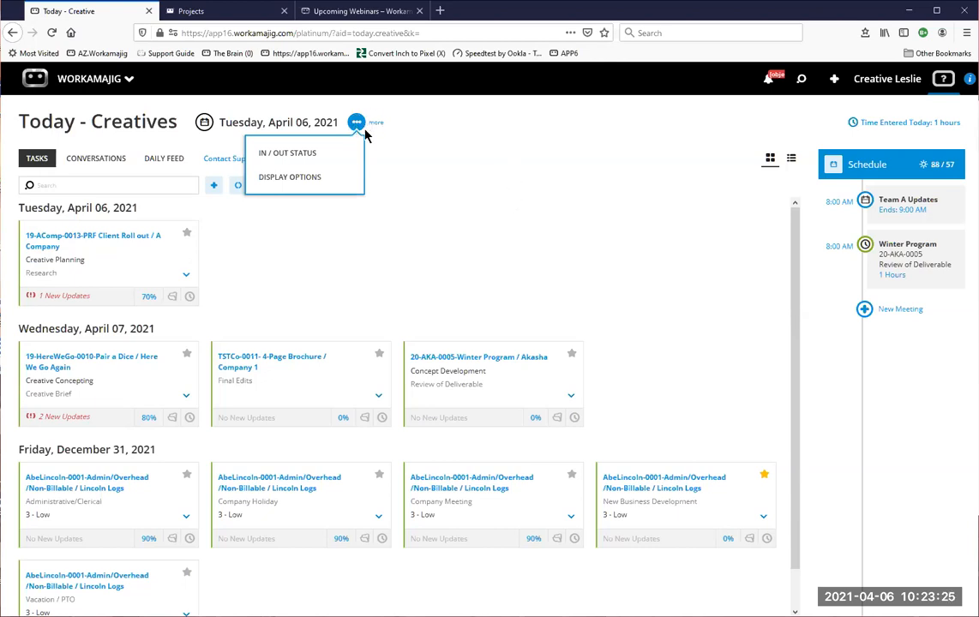
{"action": "left_click", "coordinate": [280, 178]}
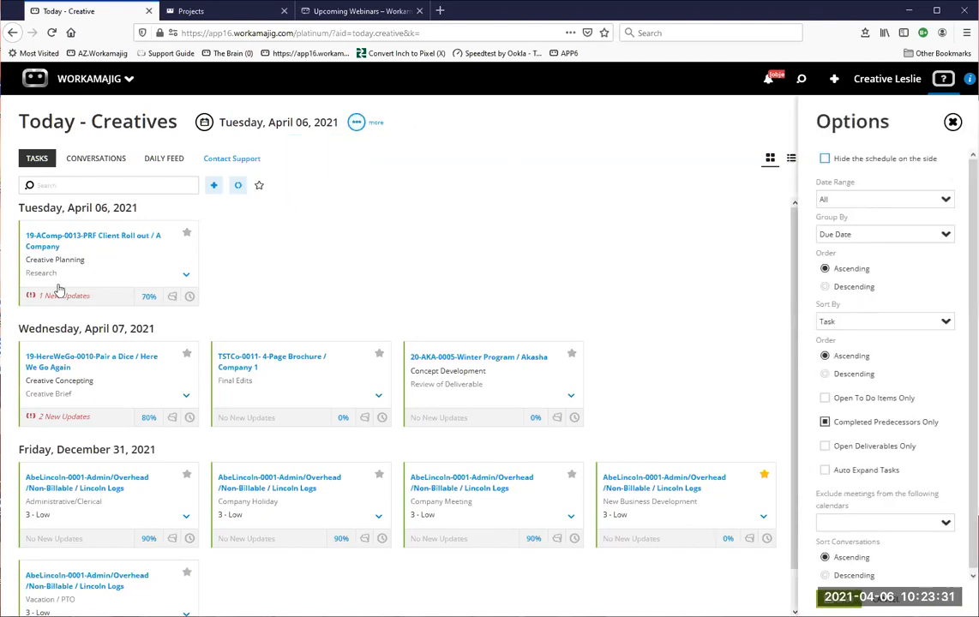
{"action": "left_click", "coordinate": [842, 201]}
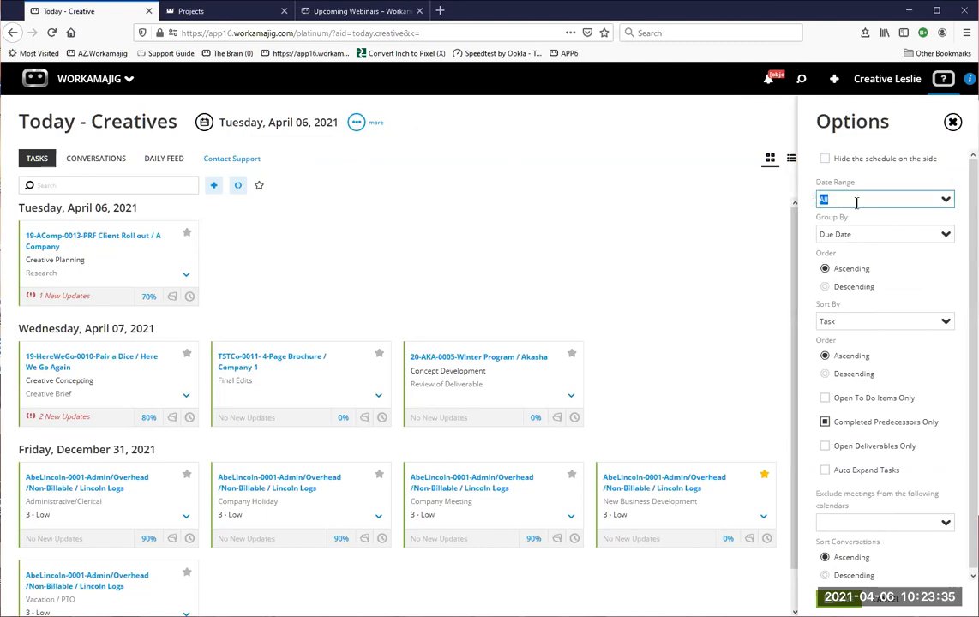
{"action": "left_click", "coordinate": [947, 200]}
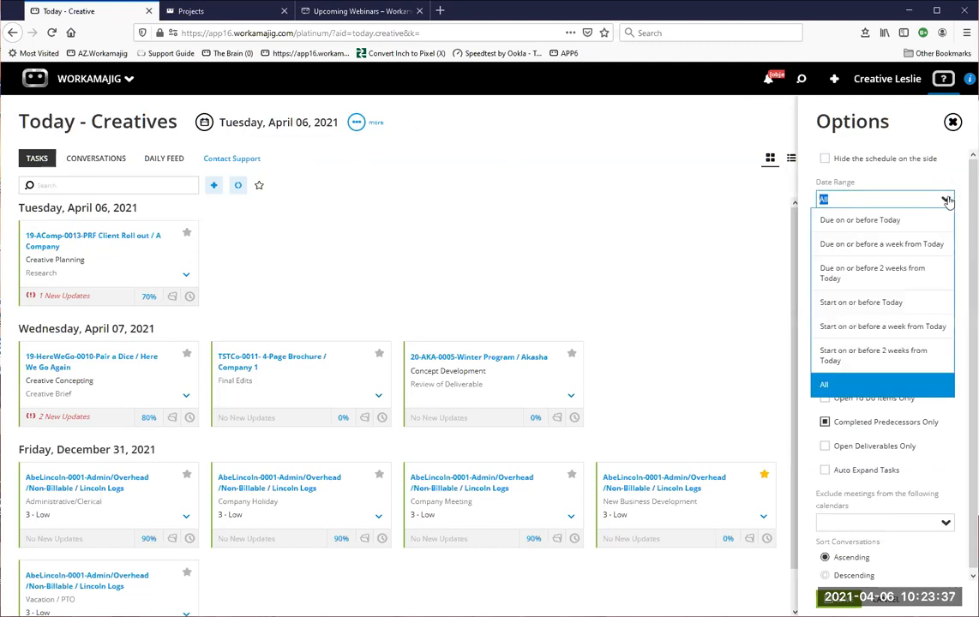
{"action": "left_click", "coordinate": [841, 221]}
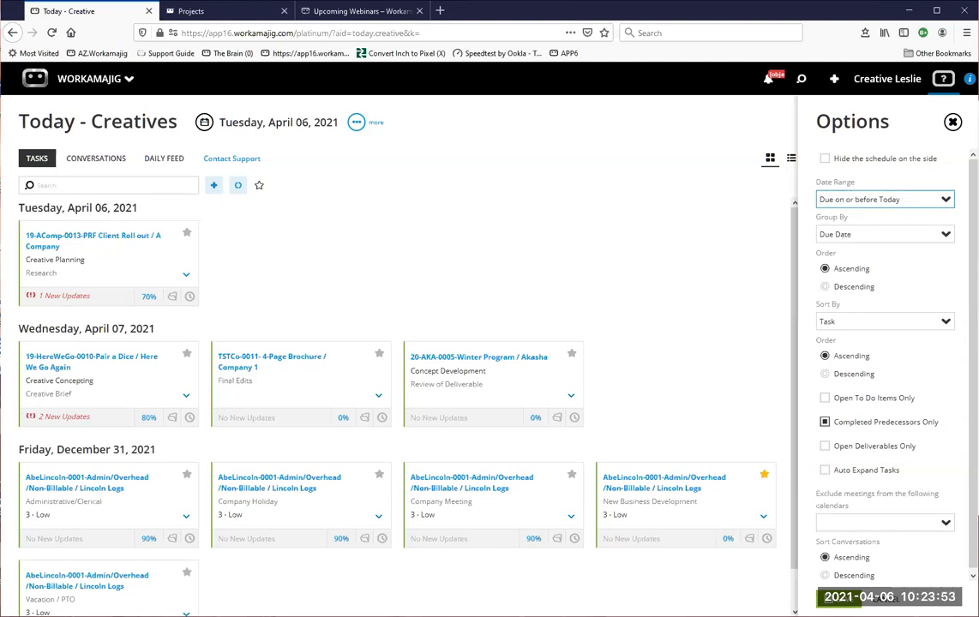
{"action": "left_click", "coordinate": [945, 236]}
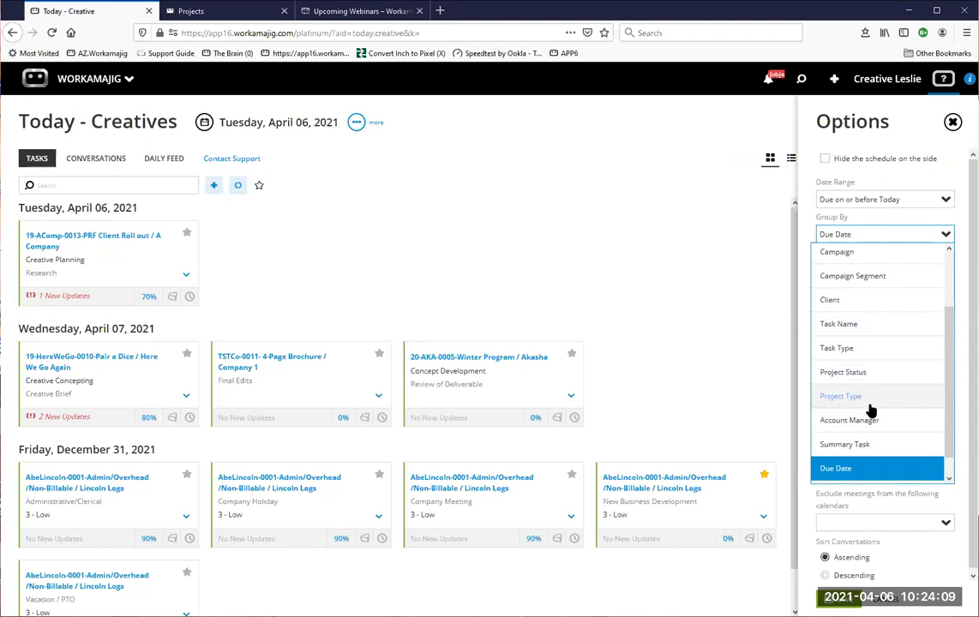
{"action": "scroll", "coordinate": [864, 425], "scroll_direction": "down", "scroll_amount": 1}
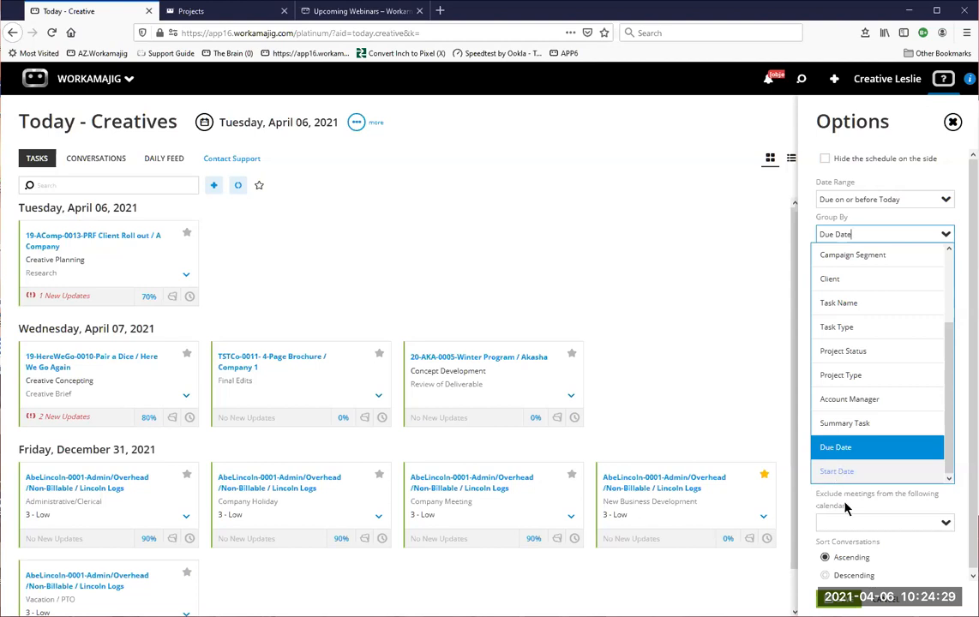
{"action": "scroll", "coordinate": [857, 325], "scroll_direction": "up", "scroll_amount": 3}
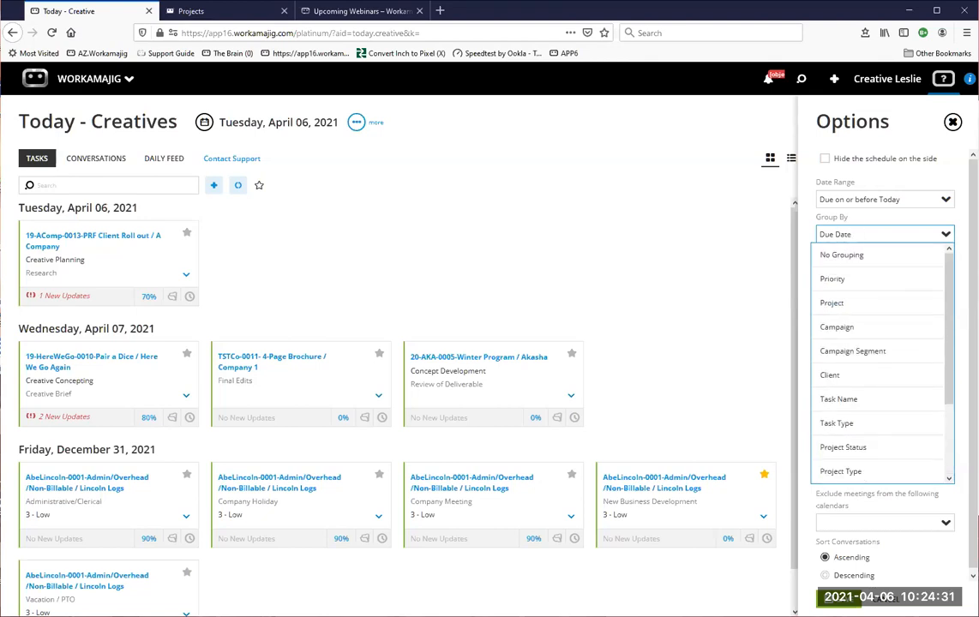
{"action": "left_click", "coordinate": [891, 180]}
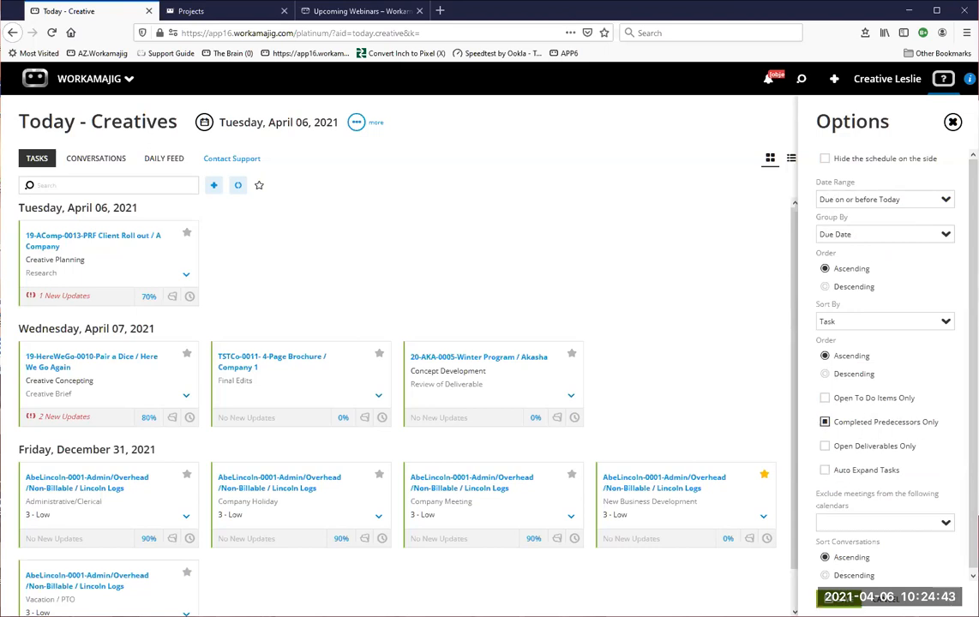
{"action": "left_click", "coordinate": [846, 602]}
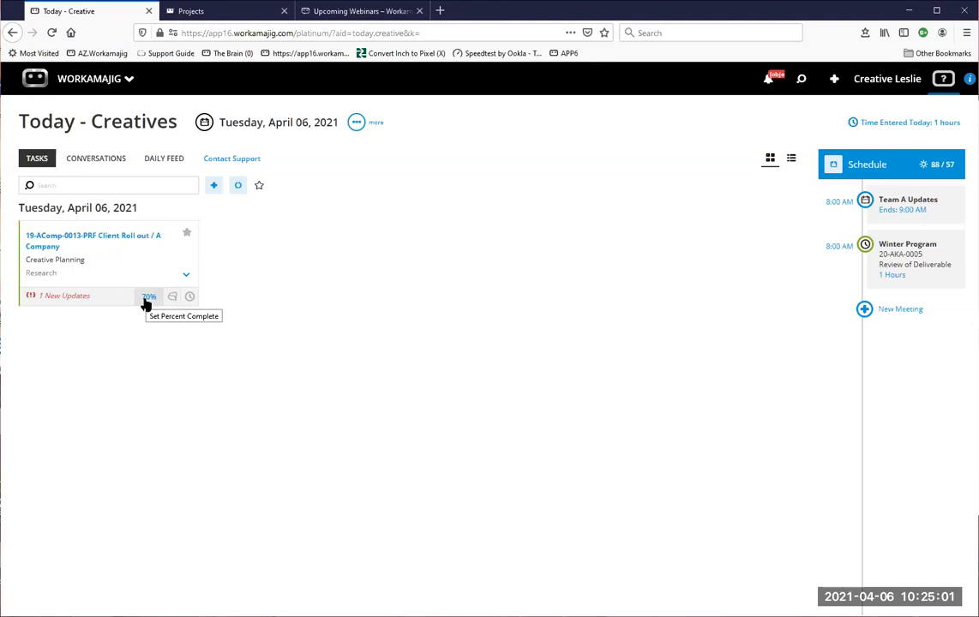
- Expand the PRF Client Roll out task card, open its new updates, and view the Research task's deliverables and conversations
{"action": "left_click", "coordinate": [185, 279]}
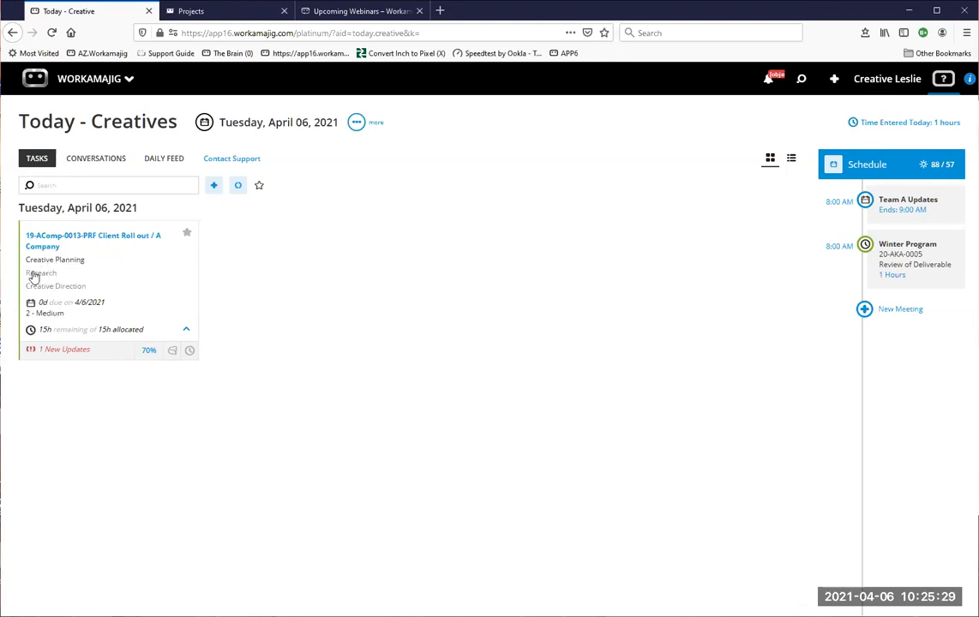
{"action": "left_click", "coordinate": [74, 352]}
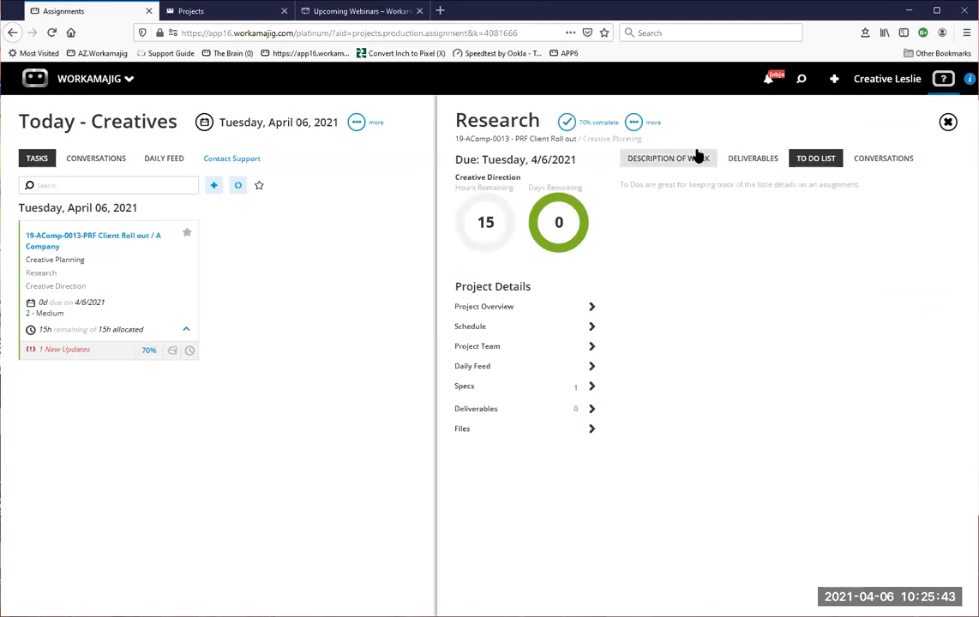
{"action": "left_click", "coordinate": [753, 160]}
{"action": "left_click", "coordinate": [867, 163]}
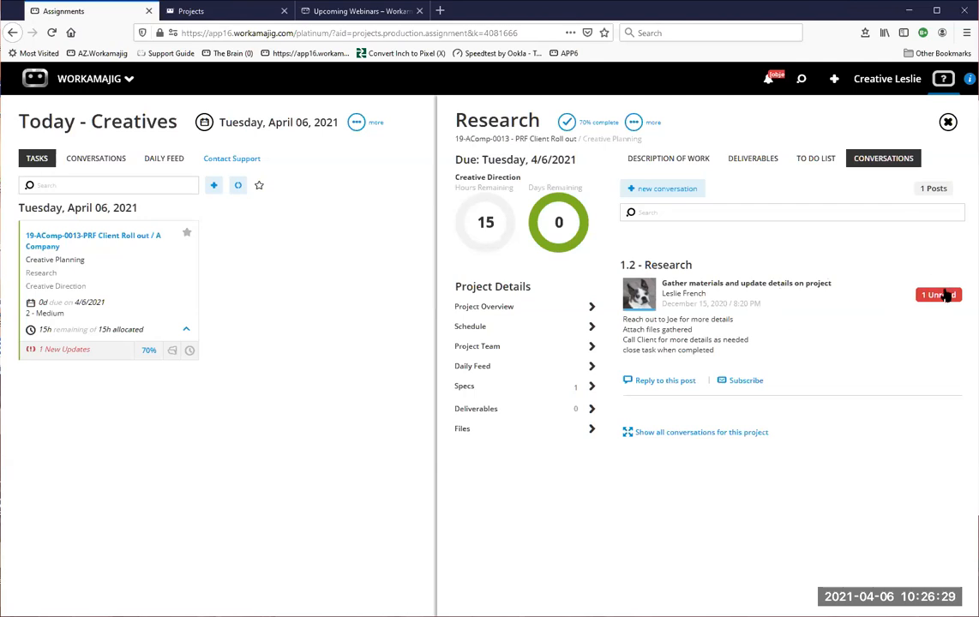
- Open the account settings and review the additional actions, including Mark Everything as Read, then close the settings
{"action": "left_click", "coordinate": [887, 79]}
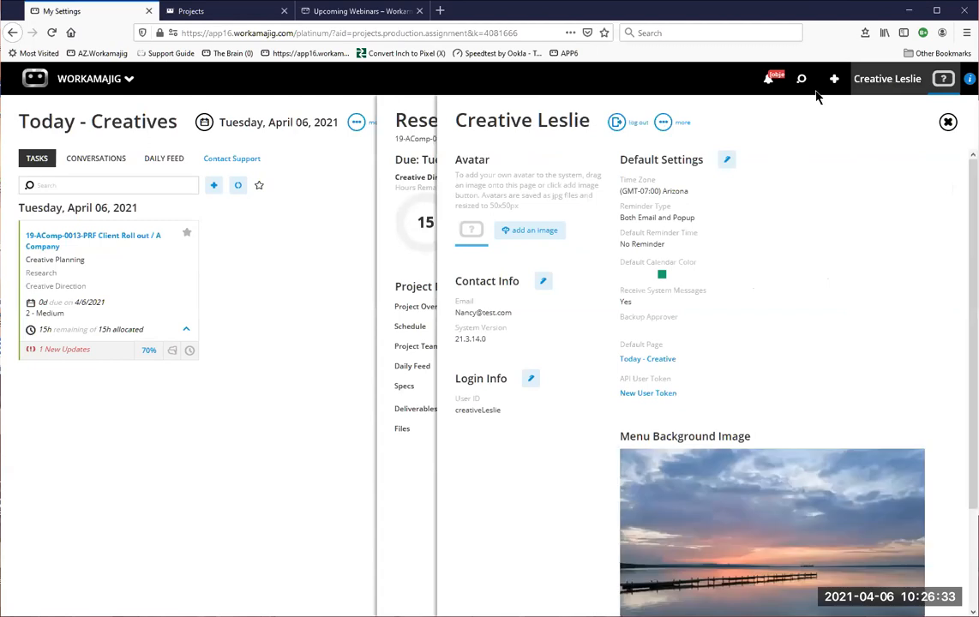
{"action": "left_click", "coordinate": [663, 122]}
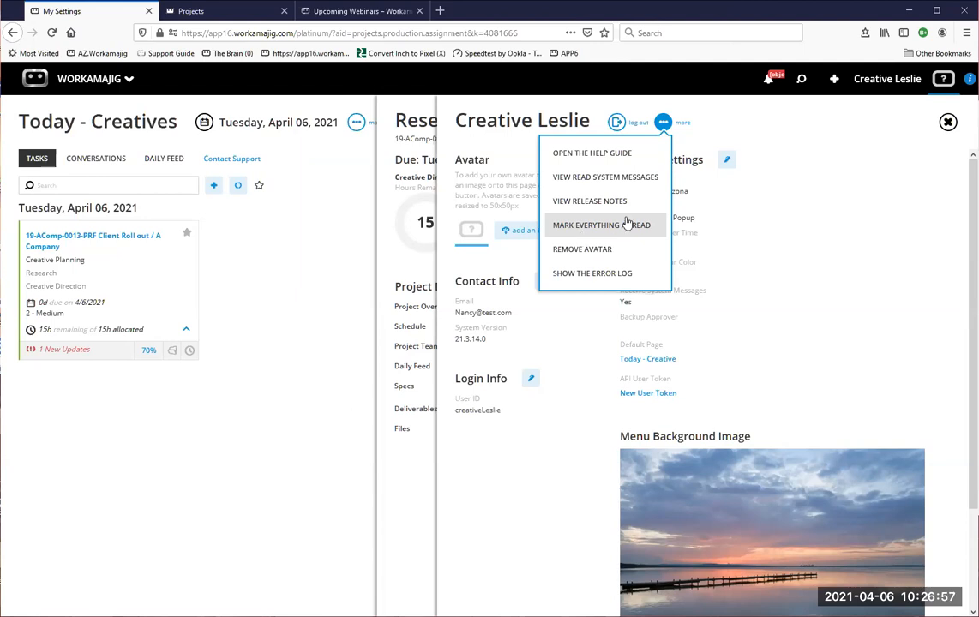
{"action": "left_click", "coordinate": [948, 123]}
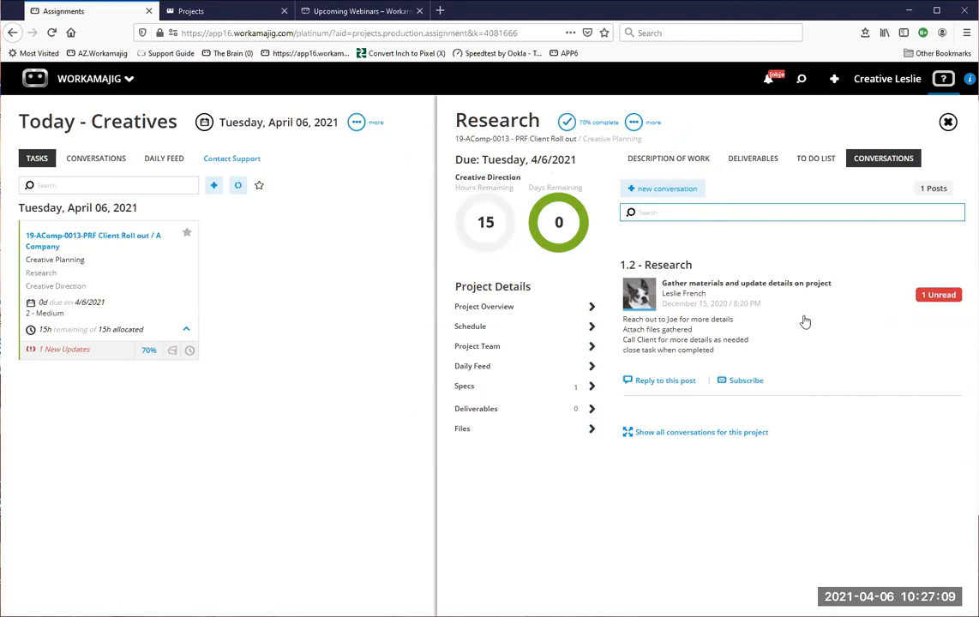
- Open the "Gather materials and update details on project" conversation, post the reply "here is my update", and close the conversation
{"action": "left_click", "coordinate": [739, 331]}
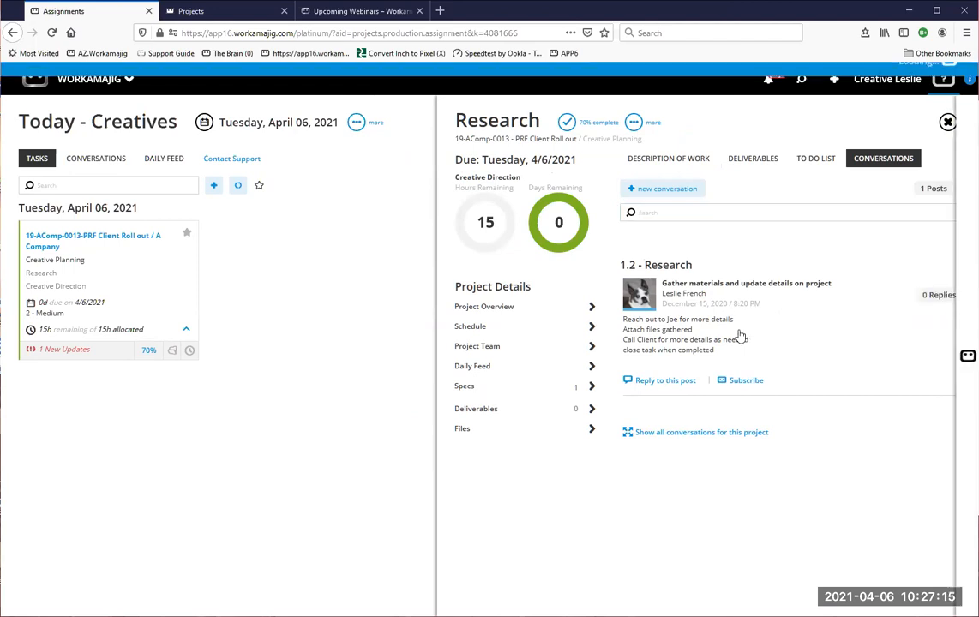
{"action": "left_click", "coordinate": [604, 122]}
{"action": "left_click", "coordinate": [508, 184]}
{"action": "type", "text": "her"}
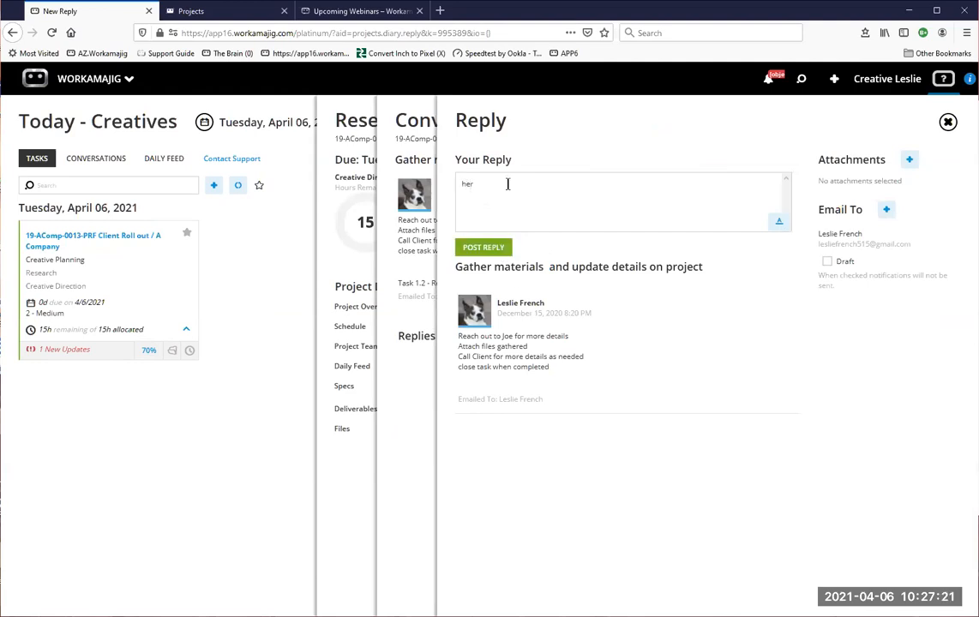
{"action": "type", "text": "e is my update"}
{"action": "left_click_drag", "start_coordinate": [465, 183], "coordinate": [569, 176]}
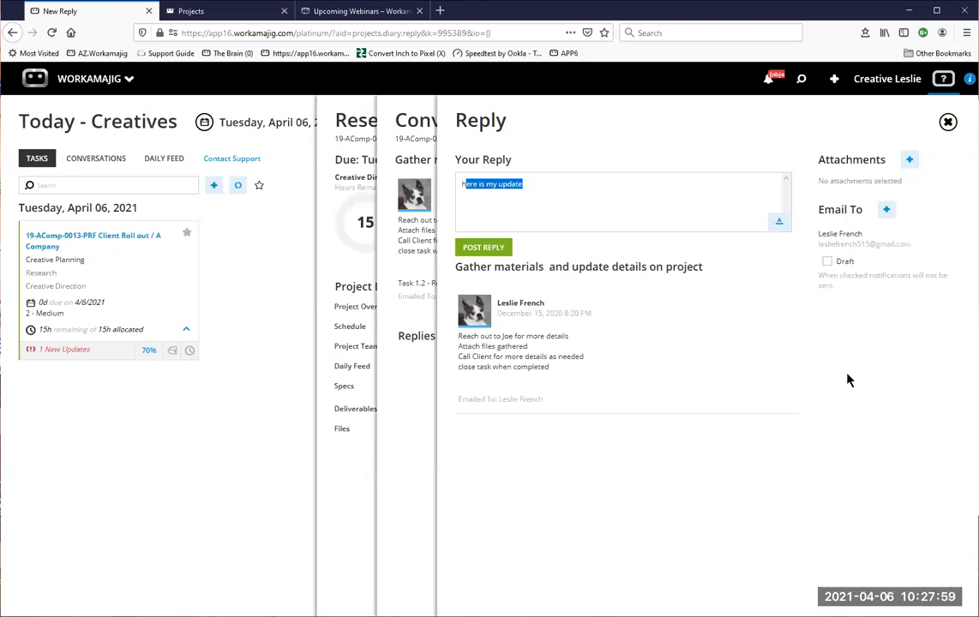
{"action": "left_click", "coordinate": [485, 248]}
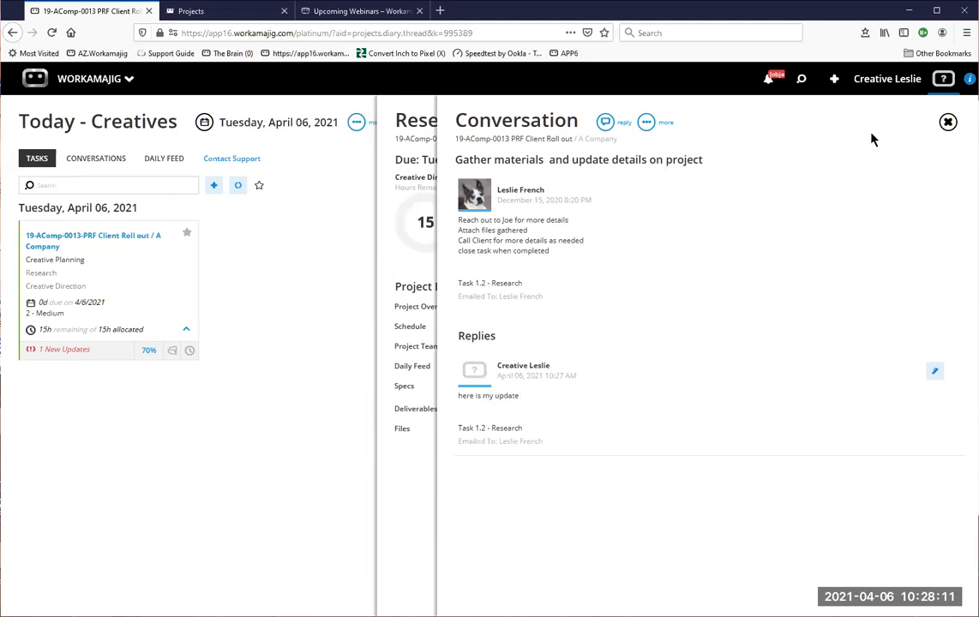
{"action": "left_click", "coordinate": [948, 121]}
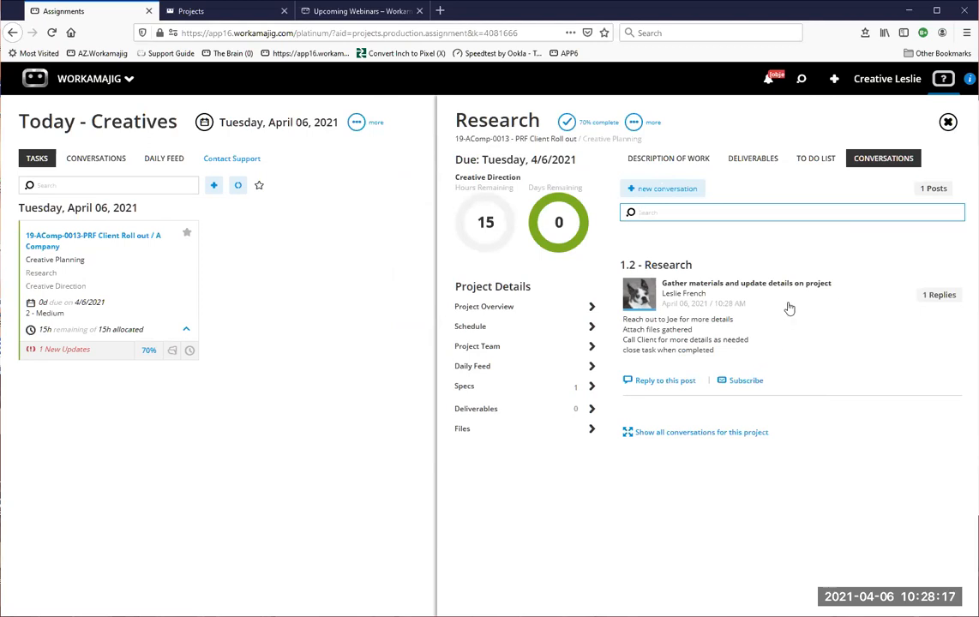
- Open a new conversation post for the Research task, review the recipient groups for emailing it, and close it without saving
{"action": "left_click", "coordinate": [657, 192]}
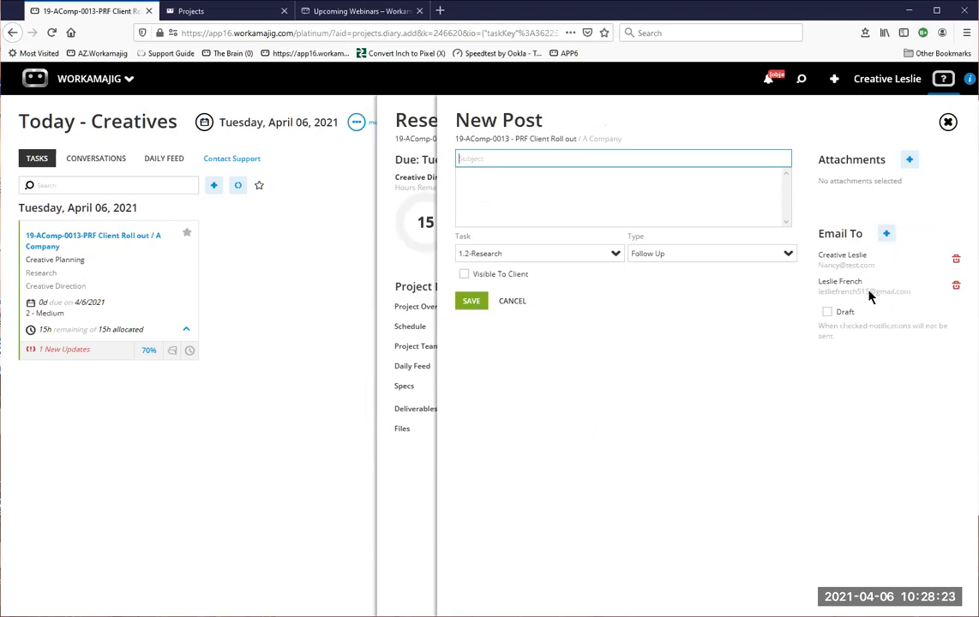
{"action": "left_click", "coordinate": [884, 235]}
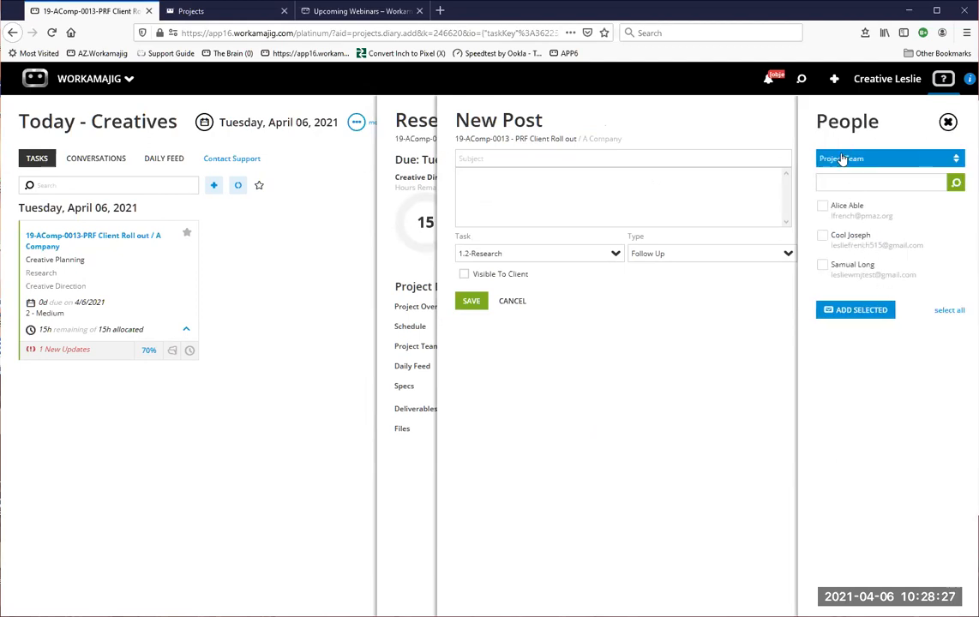
{"action": "left_click", "coordinate": [842, 160]}
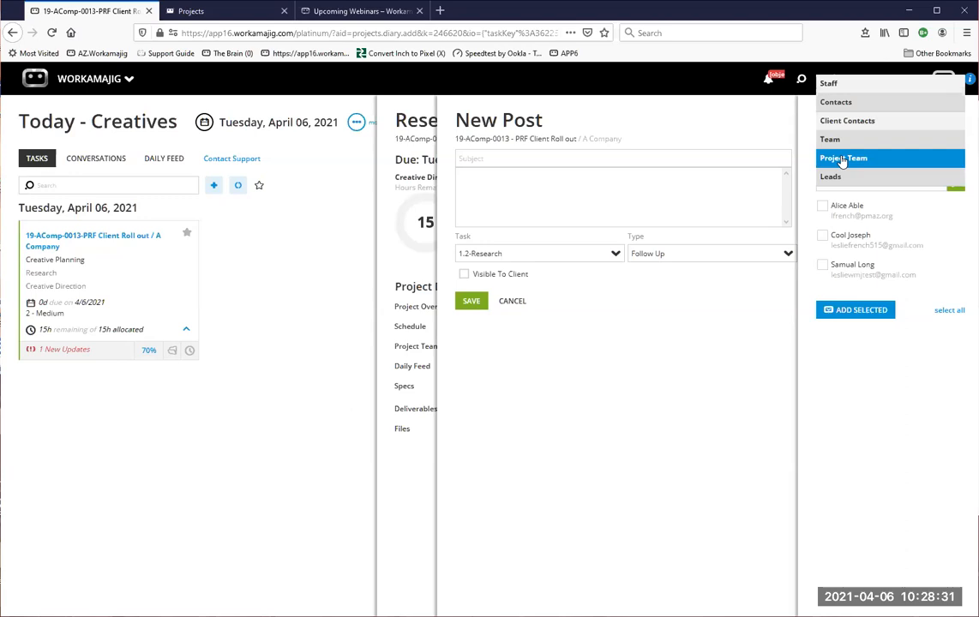
{"action": "left_click", "coordinate": [883, 390]}
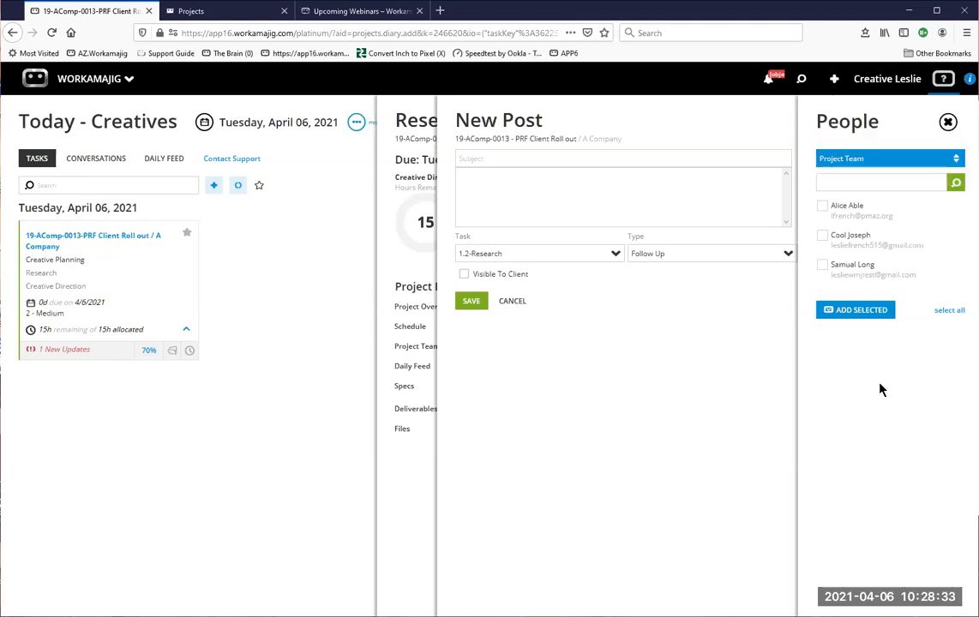
{"action": "left_click", "coordinate": [948, 124]}
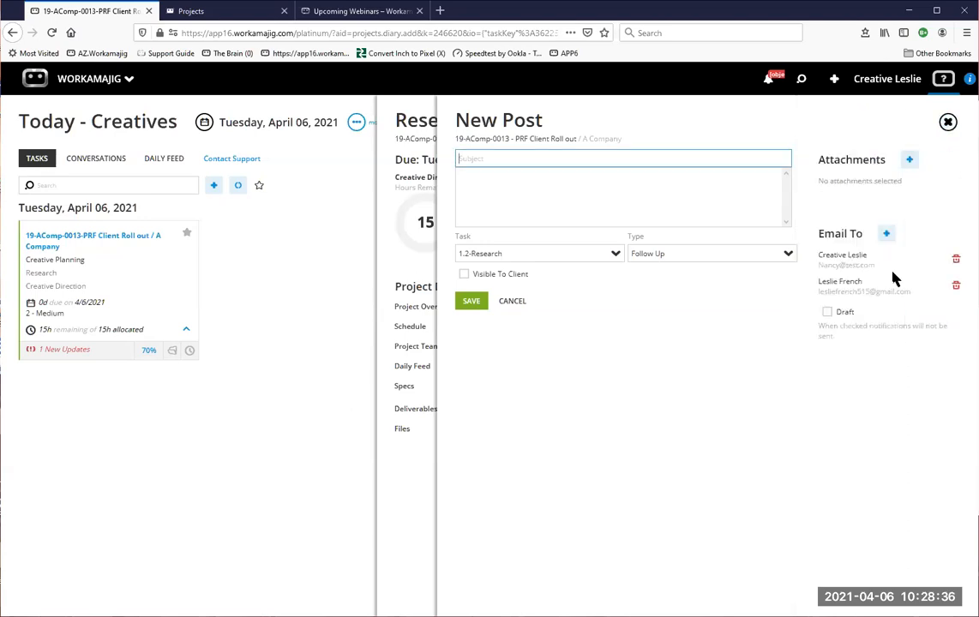
{"action": "left_click", "coordinate": [498, 200]}
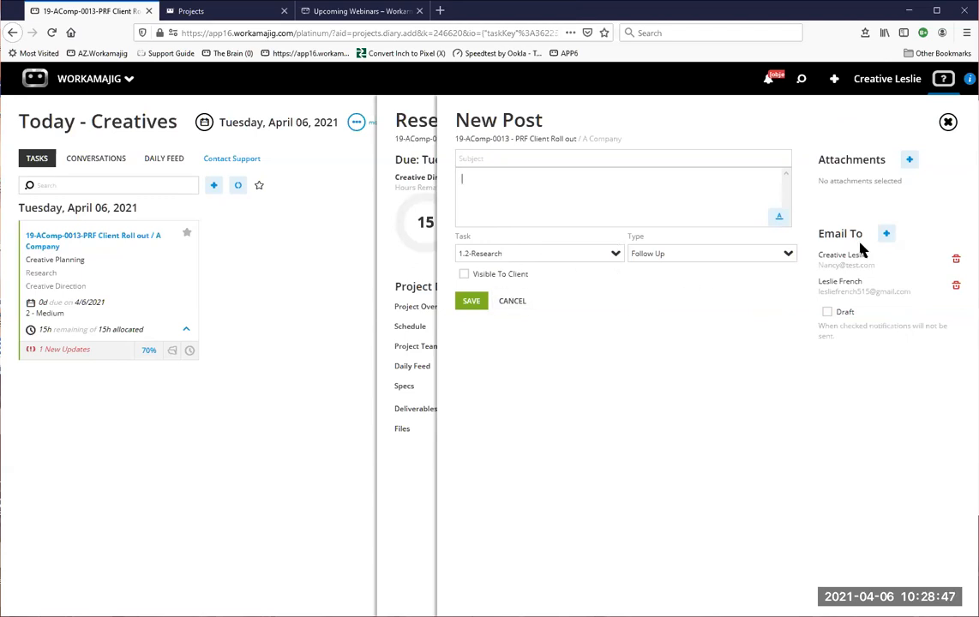
{"action": "left_click", "coordinate": [948, 123]}
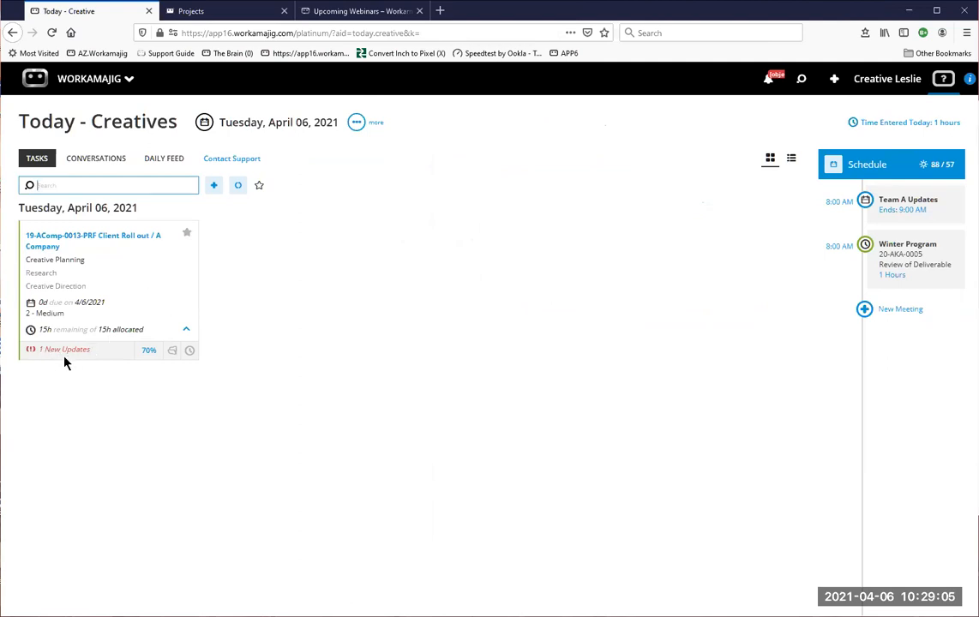
- Reload the Today - Creatives page, reopen the Research task, and view its description of work
{"action": "left_click", "coordinate": [51, 32]}
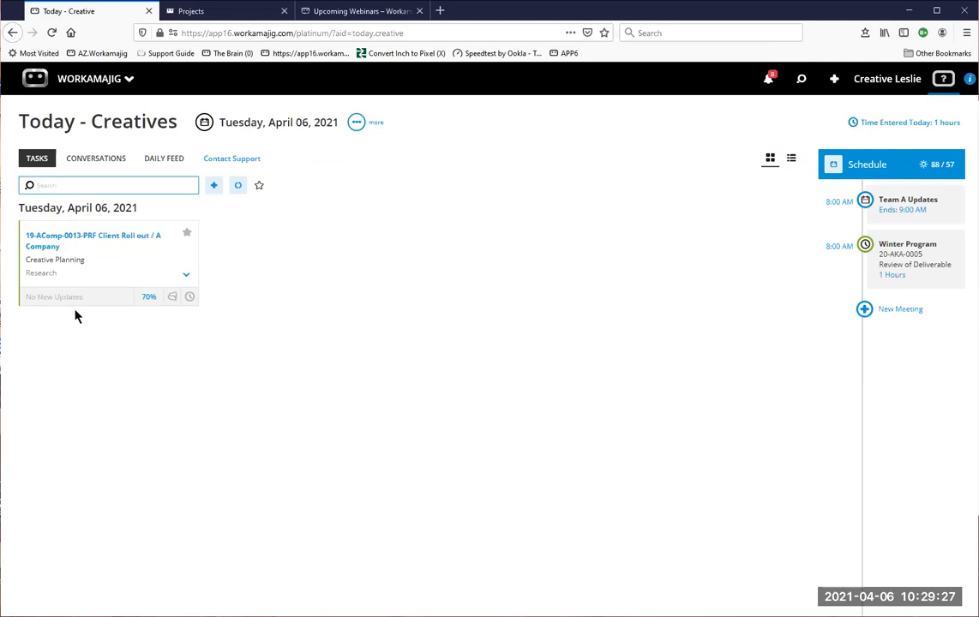
{"action": "left_click", "coordinate": [144, 266]}
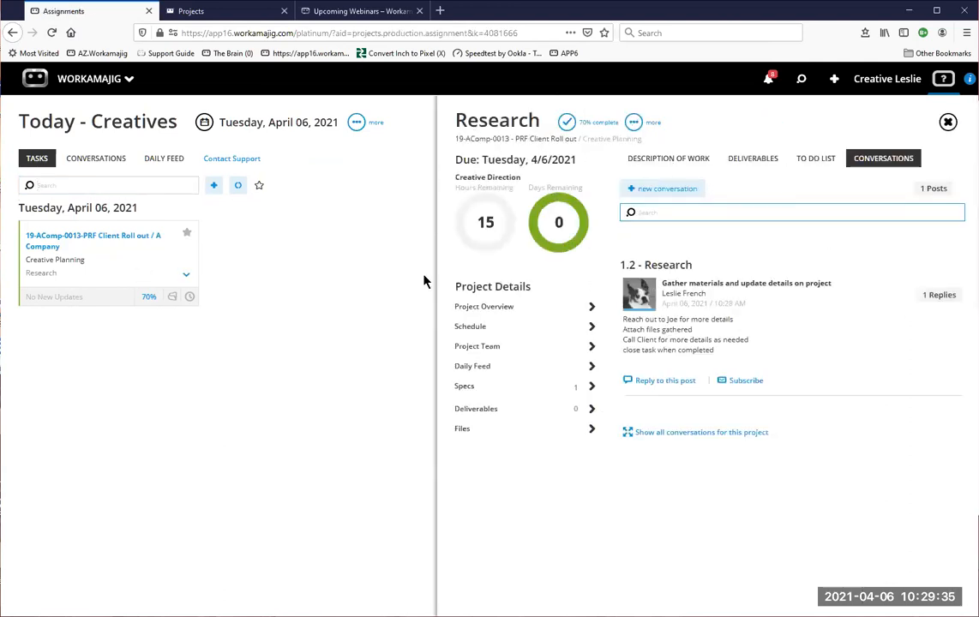
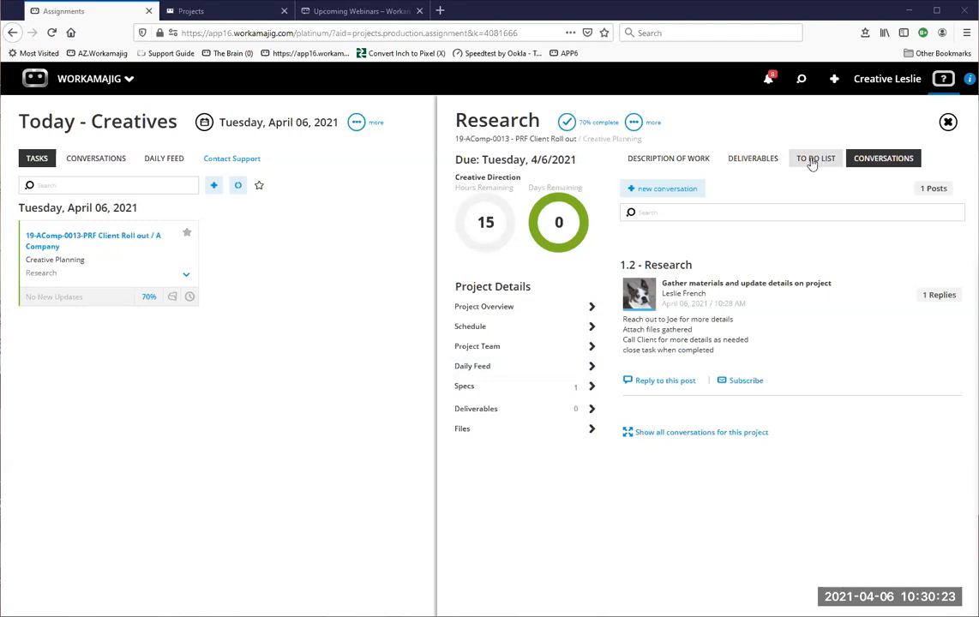
{"action": "left_click", "coordinate": [686, 165]}
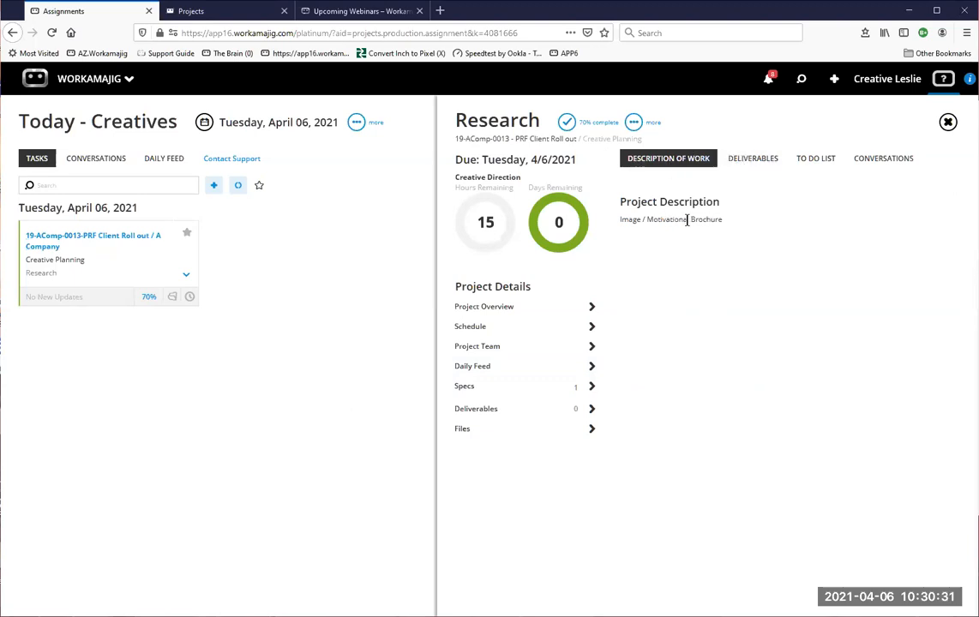
- Review the Research task's deliverables, to-do list, and conversations
{"action": "left_click", "coordinate": [754, 161]}
{"action": "left_click", "coordinate": [812, 166]}
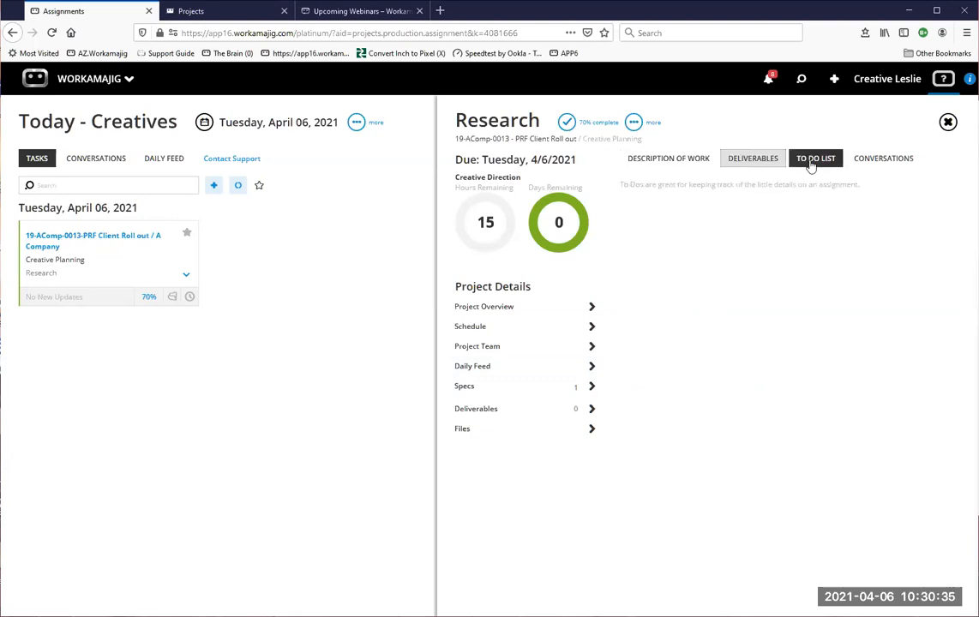
{"action": "left_click", "coordinate": [866, 167]}
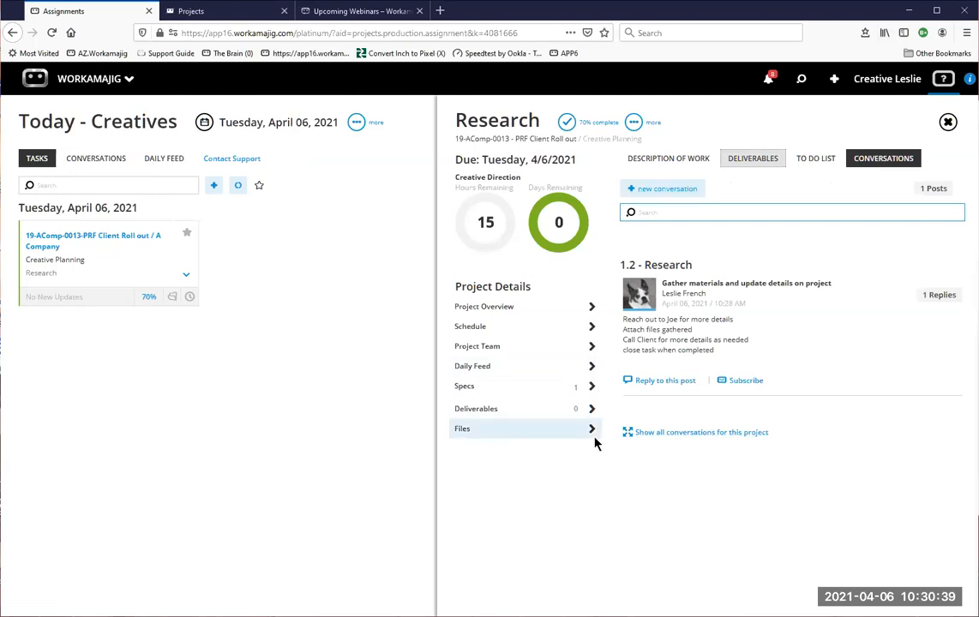
- Open the project overview from the Research task, review its custom field sections, and close the overview
{"action": "left_click", "coordinate": [509, 314]}
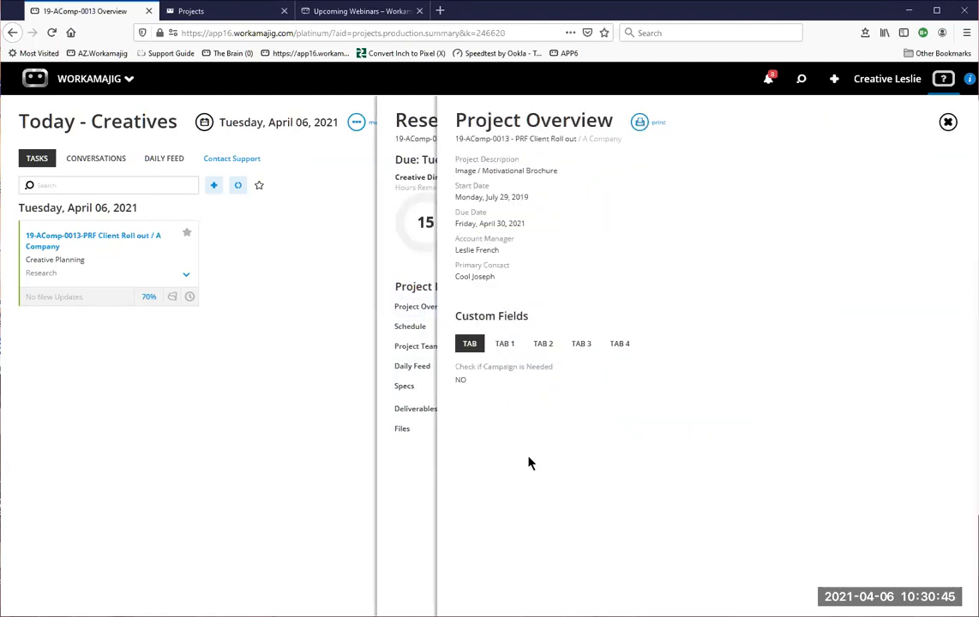
{"action": "left_click", "coordinate": [507, 349]}
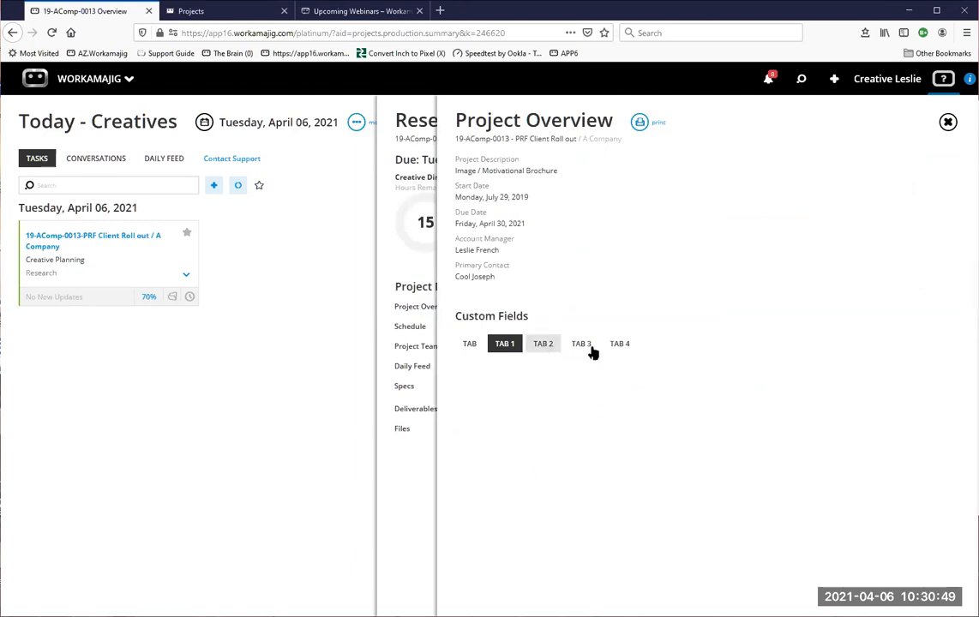
{"action": "left_click", "coordinate": [624, 348]}
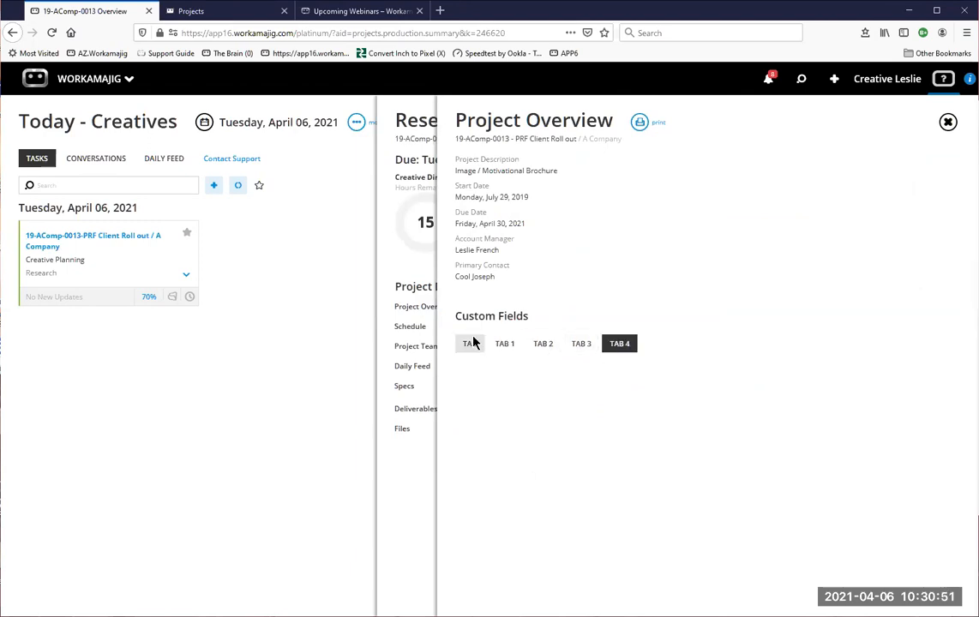
{"action": "left_click", "coordinate": [947, 122]}
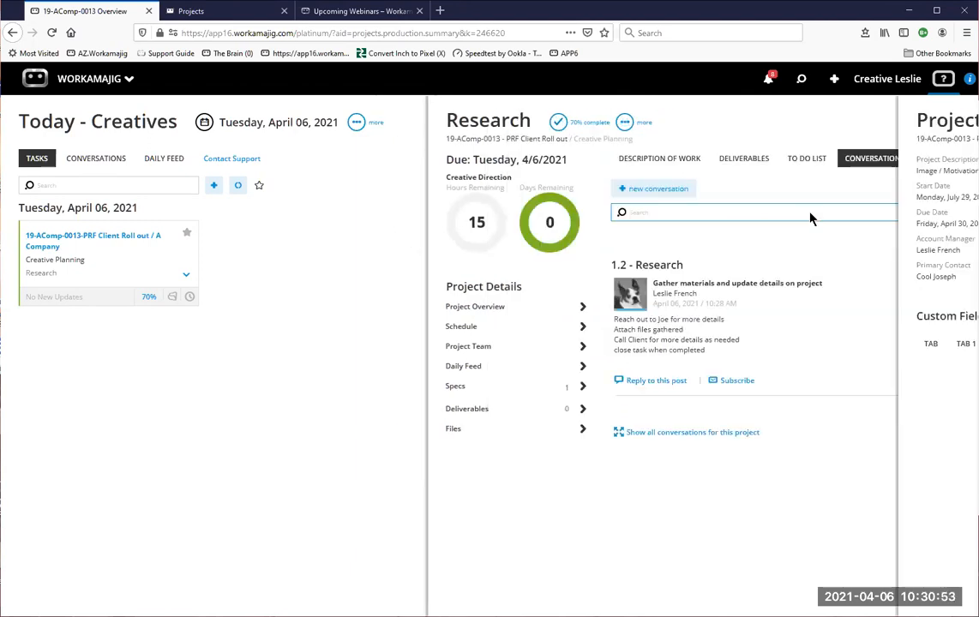
- Open the project schedule, review the Research task's plan and other details, then close the schedule and the task
{"action": "left_click", "coordinate": [490, 328]}
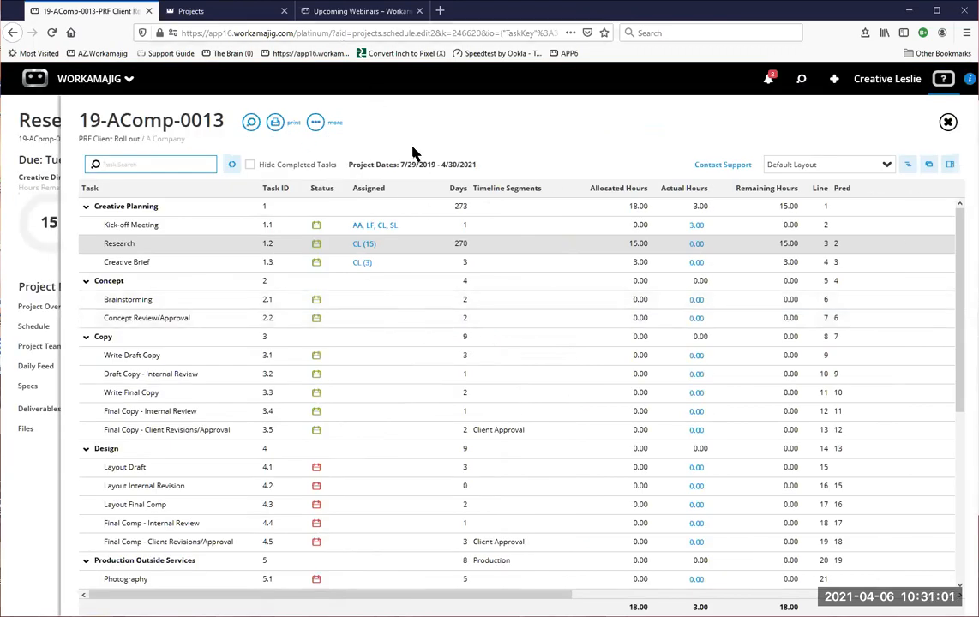
{"action": "left_click", "coordinate": [950, 164]}
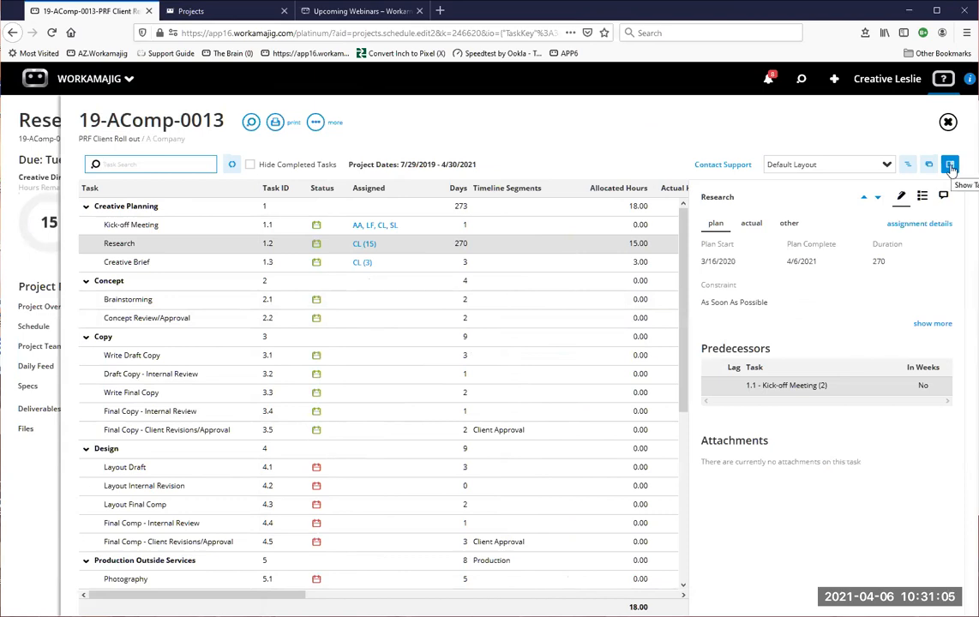
{"action": "left_click", "coordinate": [122, 243]}
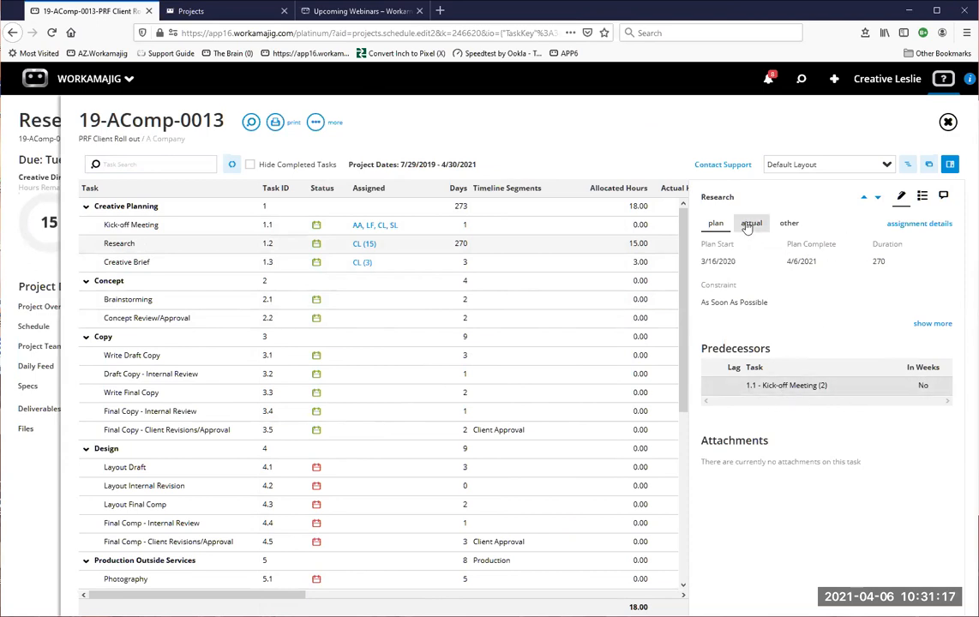
{"action": "left_click", "coordinate": [789, 224]}
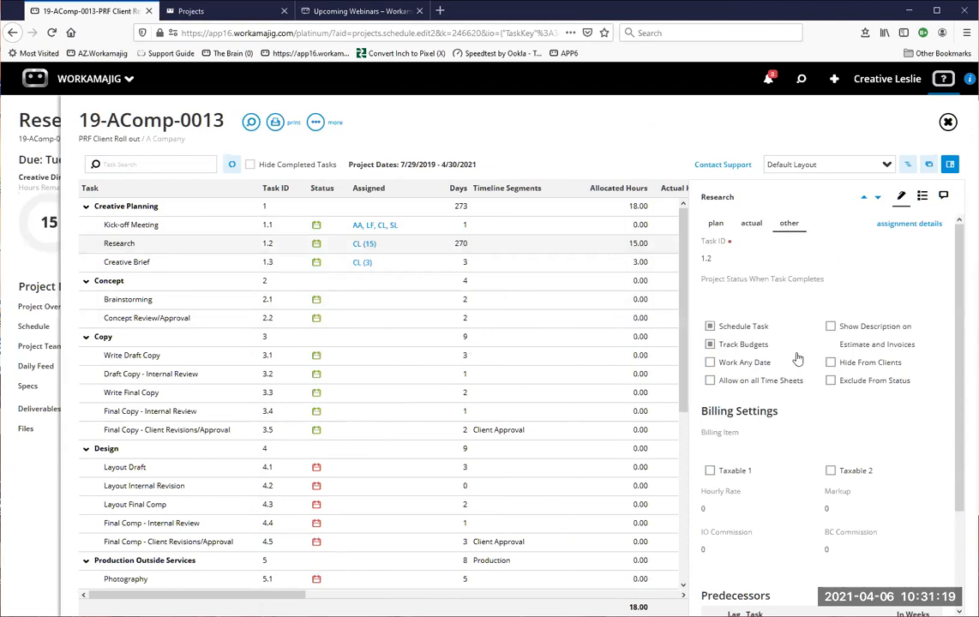
{"action": "left_click", "coordinate": [716, 224]}
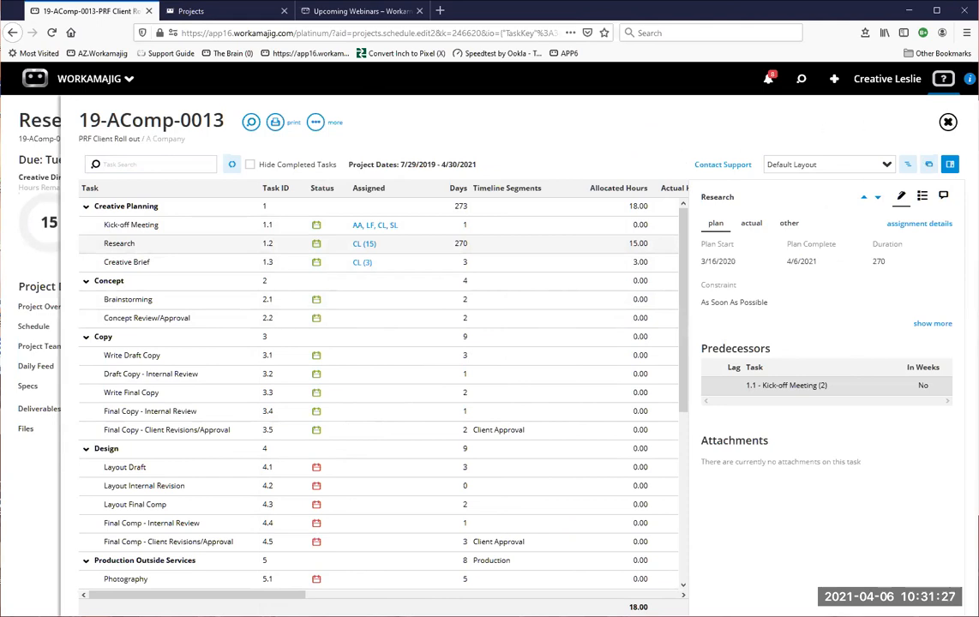
{"action": "left_click", "coordinate": [947, 123]}
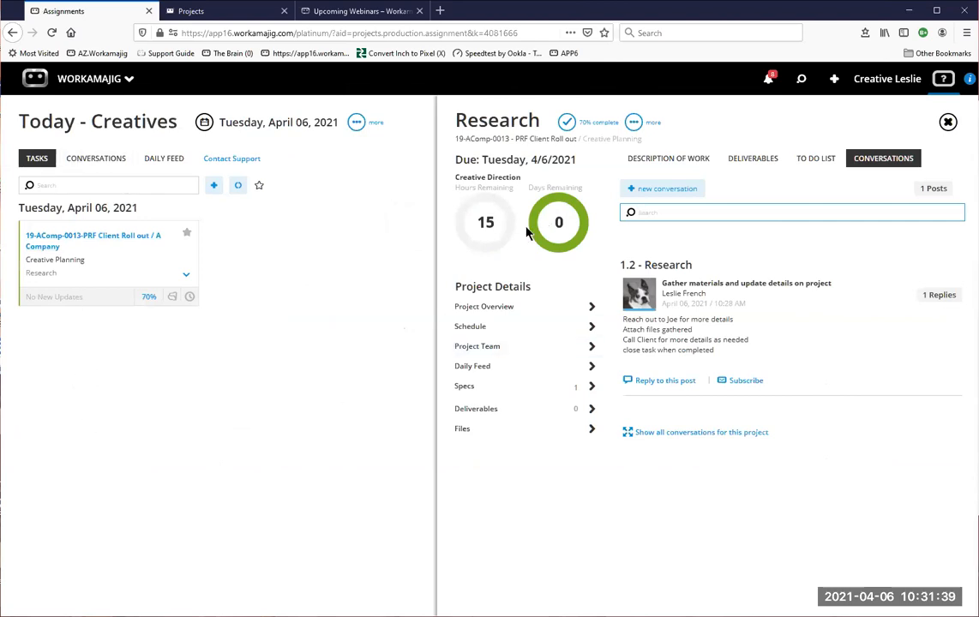
{"action": "left_click", "coordinate": [947, 125]}
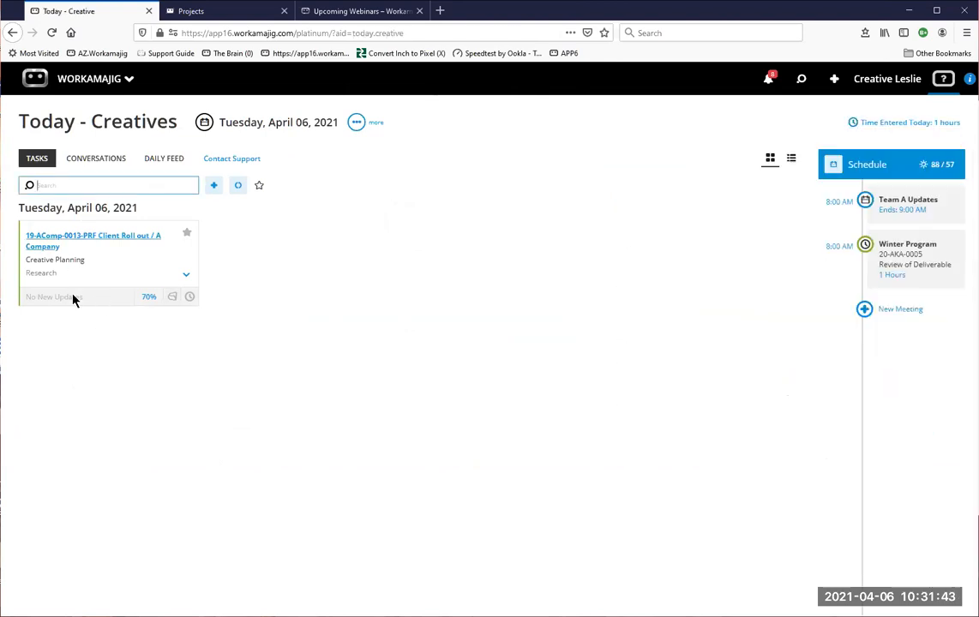
- Start a timer for the Research task, then view the PRF Client Roll out project from the timer and close it
{"action": "left_click", "coordinate": [189, 298]}
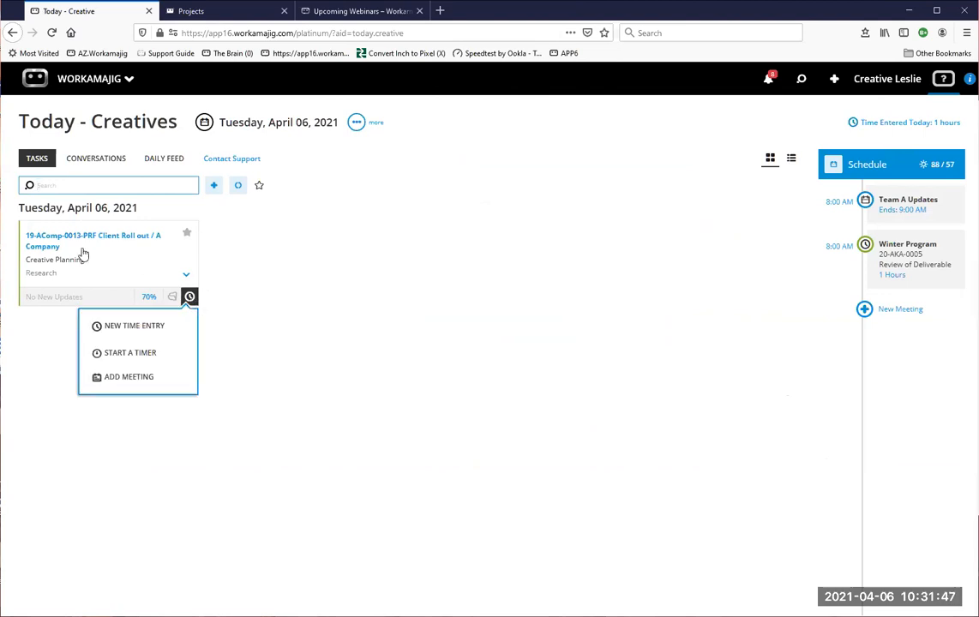
{"action": "left_click", "coordinate": [119, 359]}
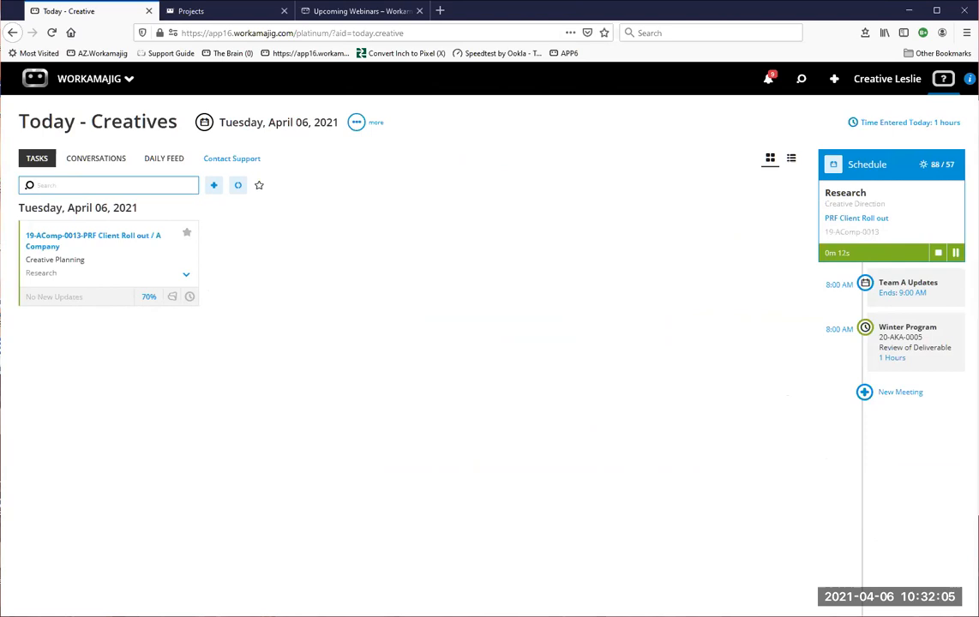
{"action": "left_click", "coordinate": [850, 220]}
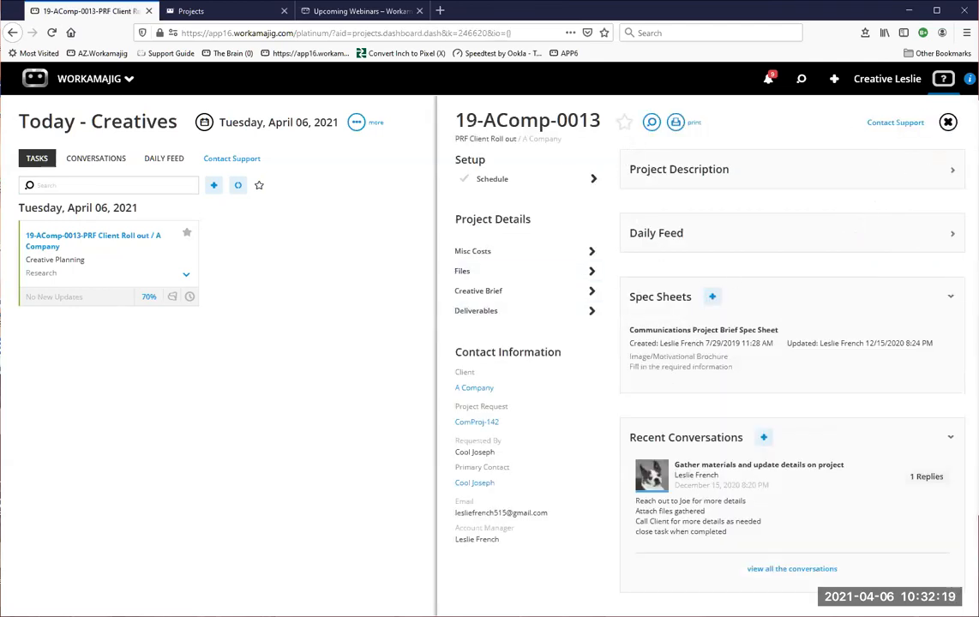
{"action": "left_click", "coordinate": [948, 123]}
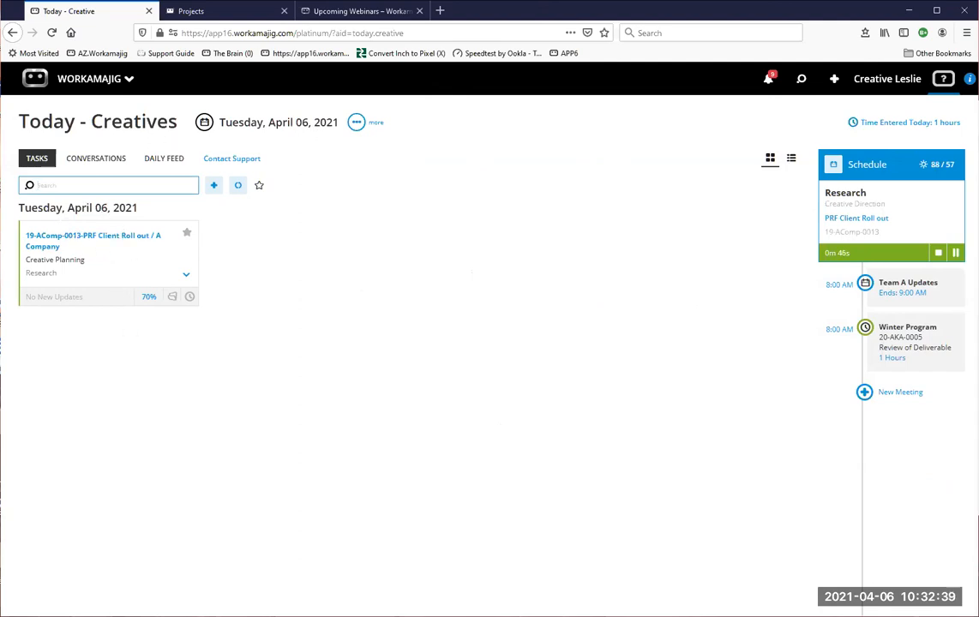
- Set the Research task's percent complete to 90% and expand the details on its card
{"action": "left_click", "coordinate": [150, 299]}
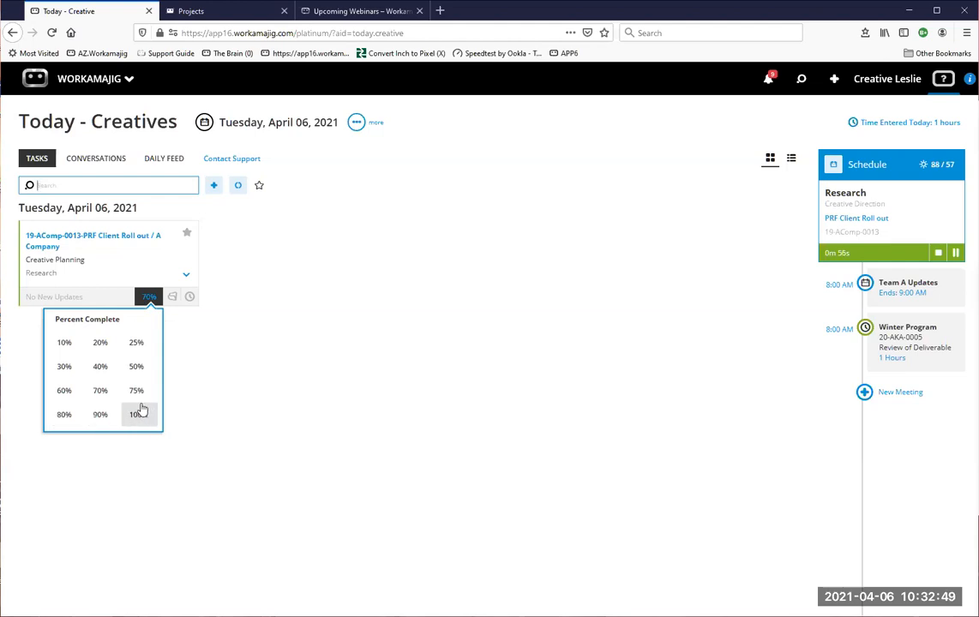
{"action": "left_click", "coordinate": [100, 415]}
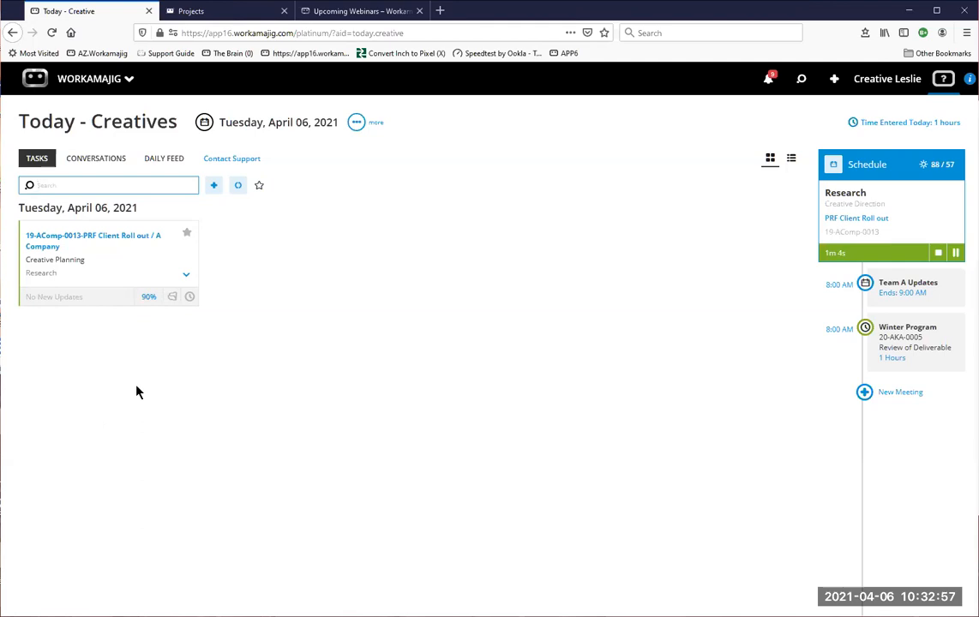
{"action": "left_click", "coordinate": [186, 279]}
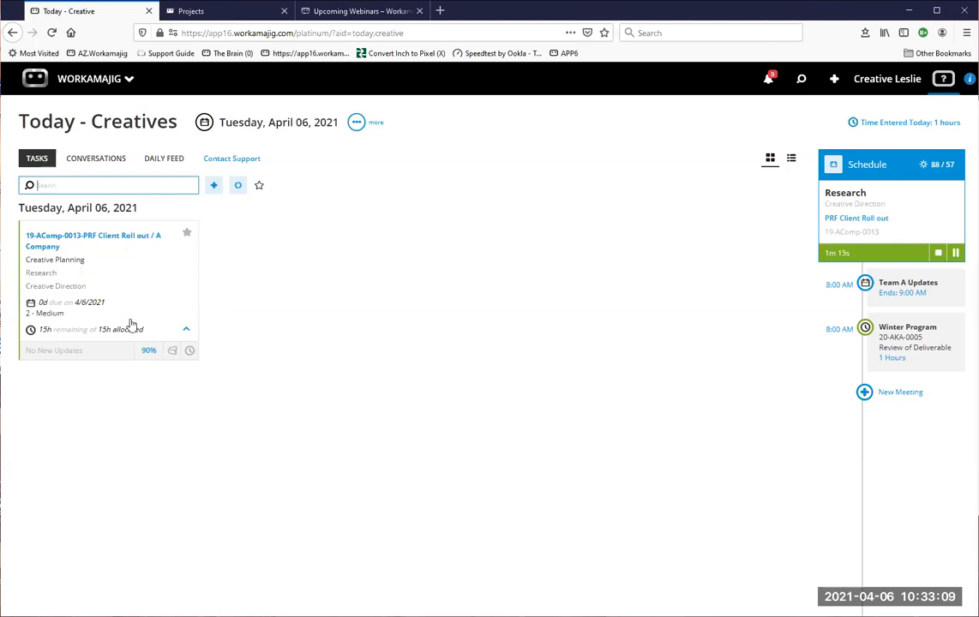
- Open the Research task and review its percent complete choices without changing the value
{"action": "left_click", "coordinate": [158, 280]}
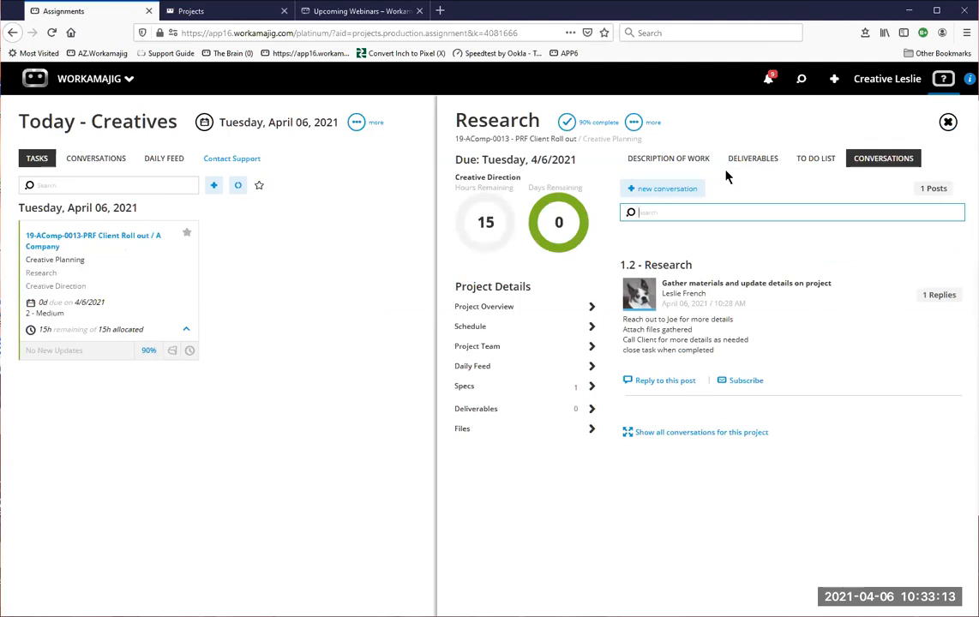
{"action": "left_click", "coordinate": [566, 126]}
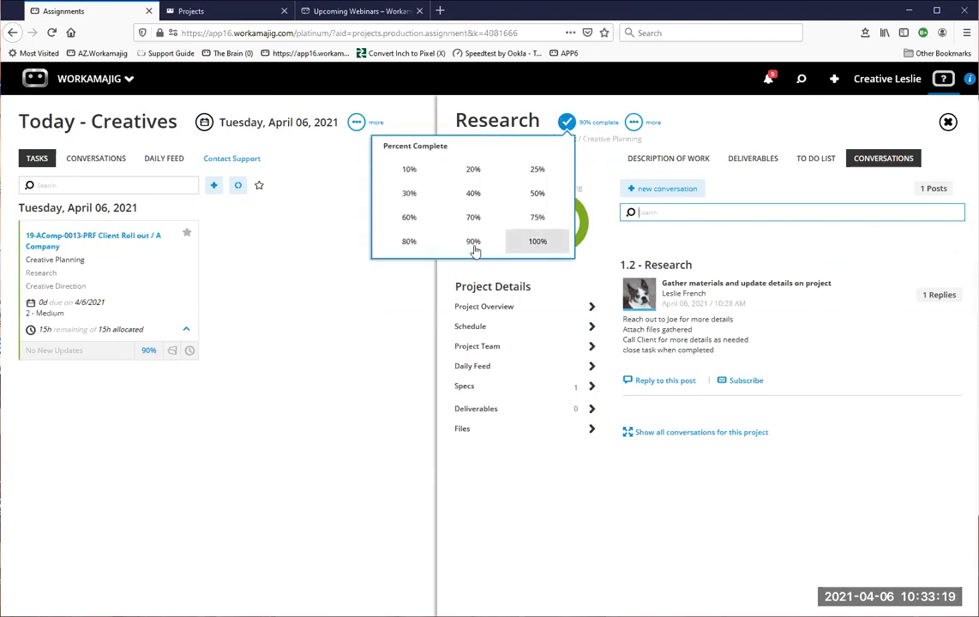
{"action": "left_click", "coordinate": [743, 135]}
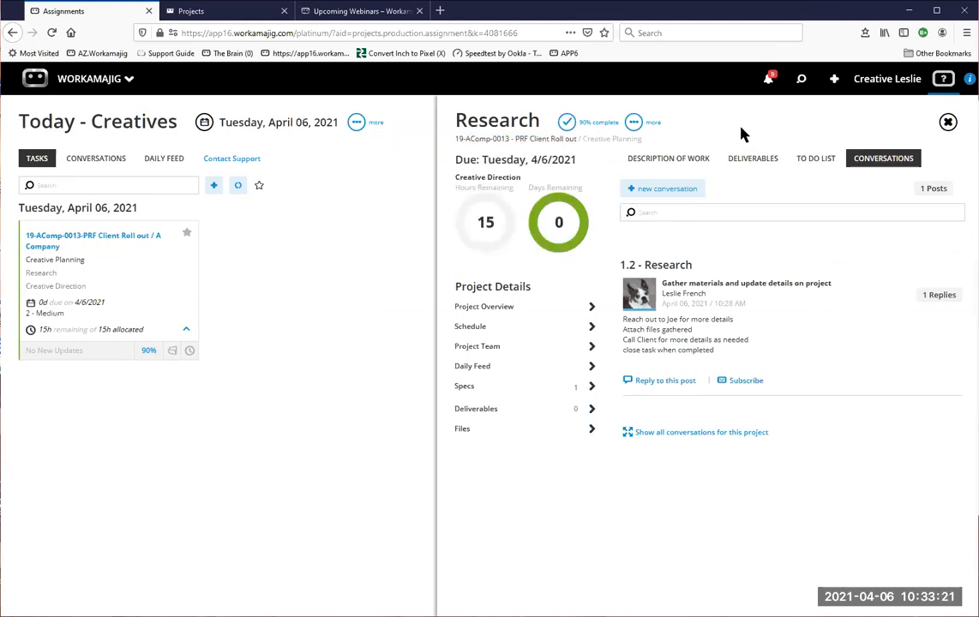
- Open the project's specifications and view the fields of the Communications Project Brief Spec Sheet, including Trim Size
{"action": "left_click", "coordinate": [514, 394]}
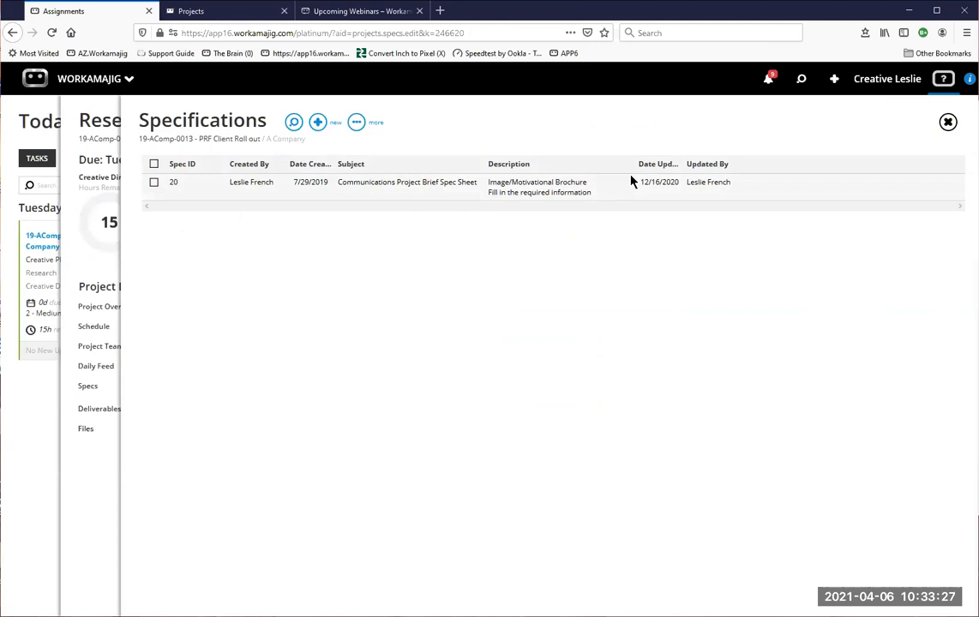
{"action": "left_click", "coordinate": [322, 190]}
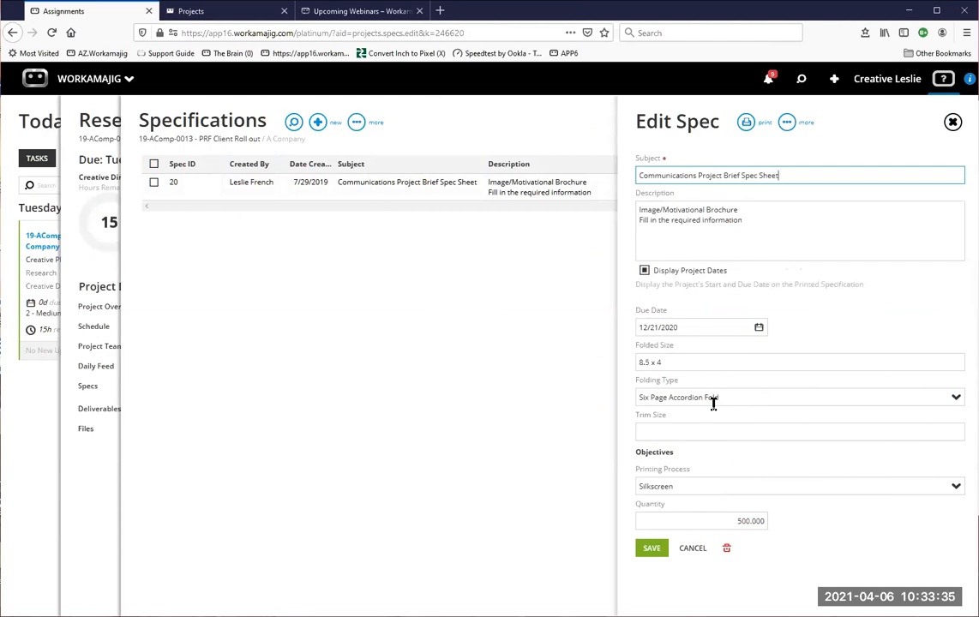
{"action": "left_click", "coordinate": [708, 436]}
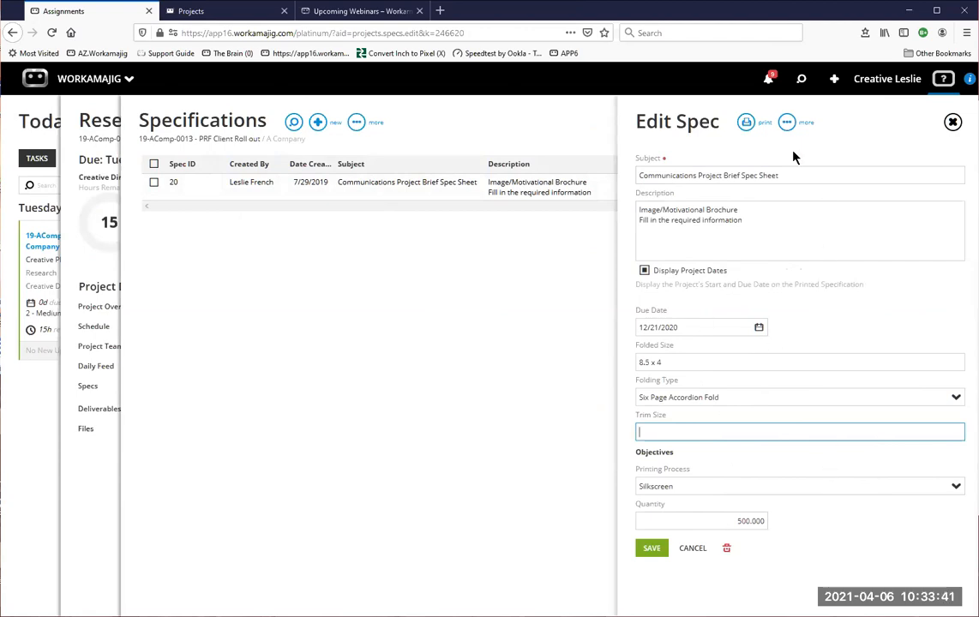
- Preview the printable spec sheet, then cancel the spec edit and close the specifications and the Research task
{"action": "left_click", "coordinate": [747, 124]}
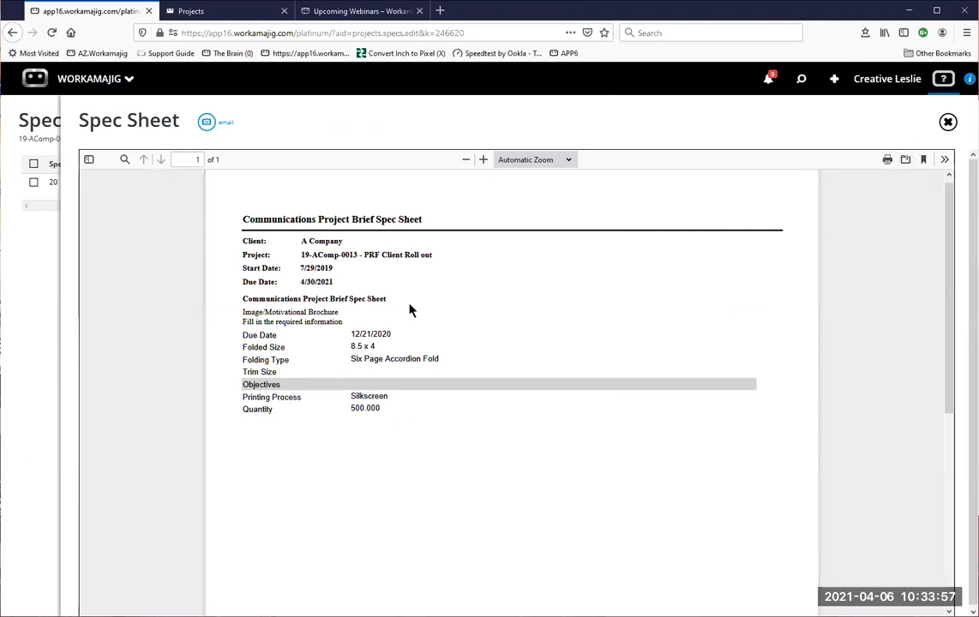
{"action": "left_click", "coordinate": [947, 122]}
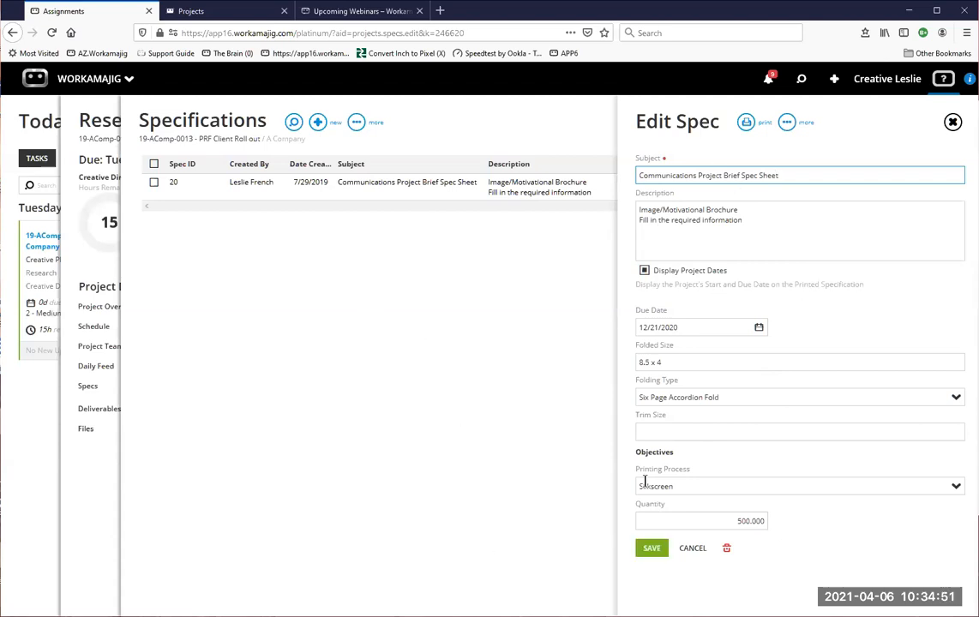
{"action": "left_click", "coordinate": [693, 549]}
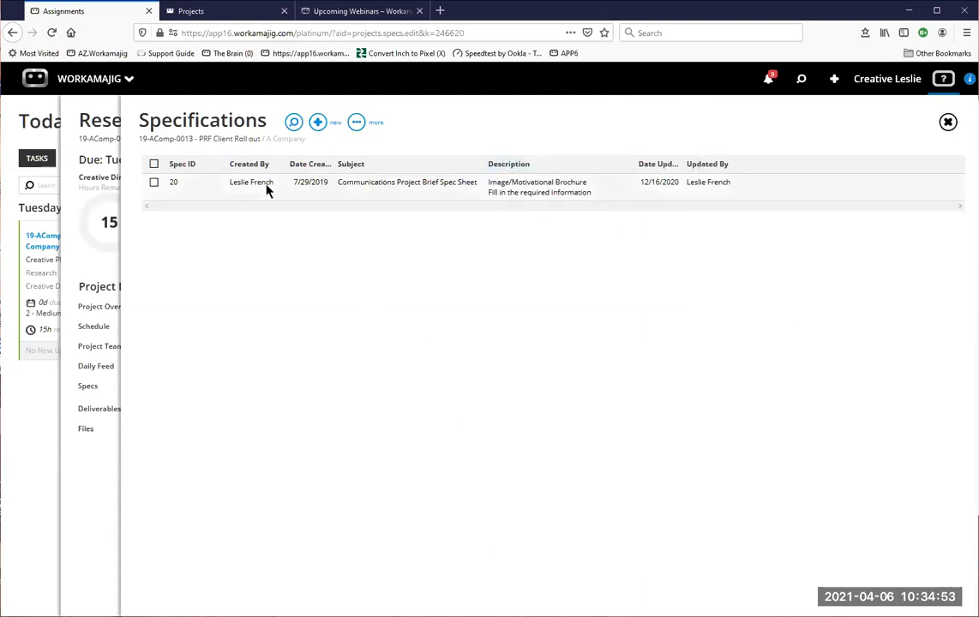
{"action": "left_click", "coordinate": [948, 124]}
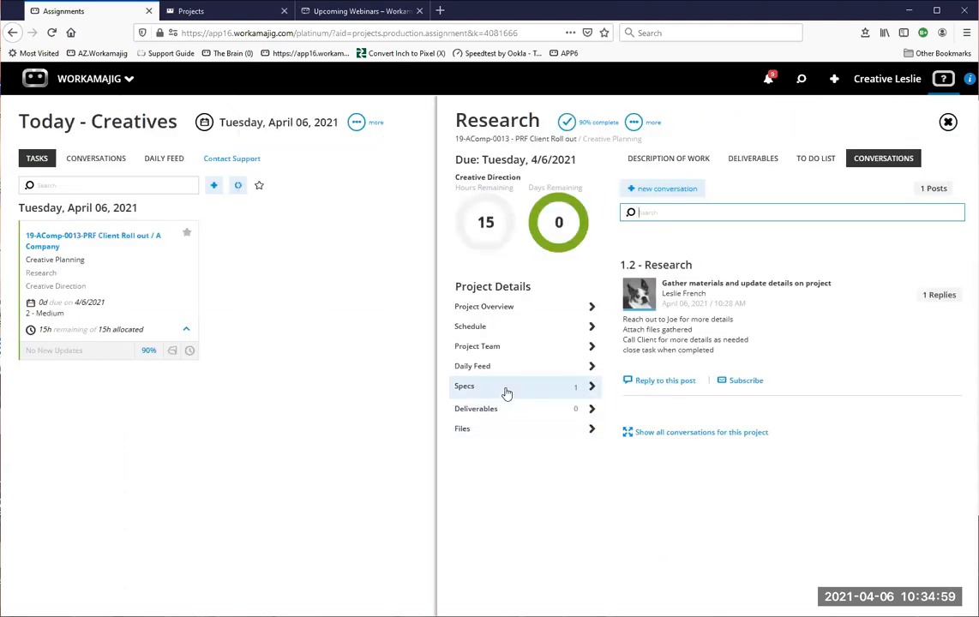
{"action": "left_click", "coordinate": [948, 122]}
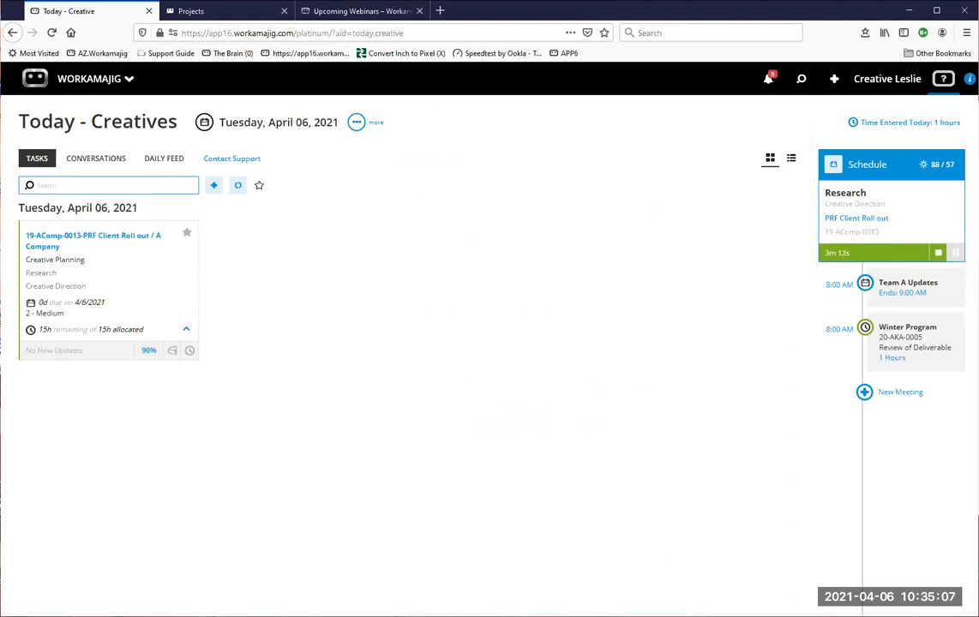
- Pause and resume the Research timer, then stop it to open its time entry
{"action": "left_click", "coordinate": [956, 253]}
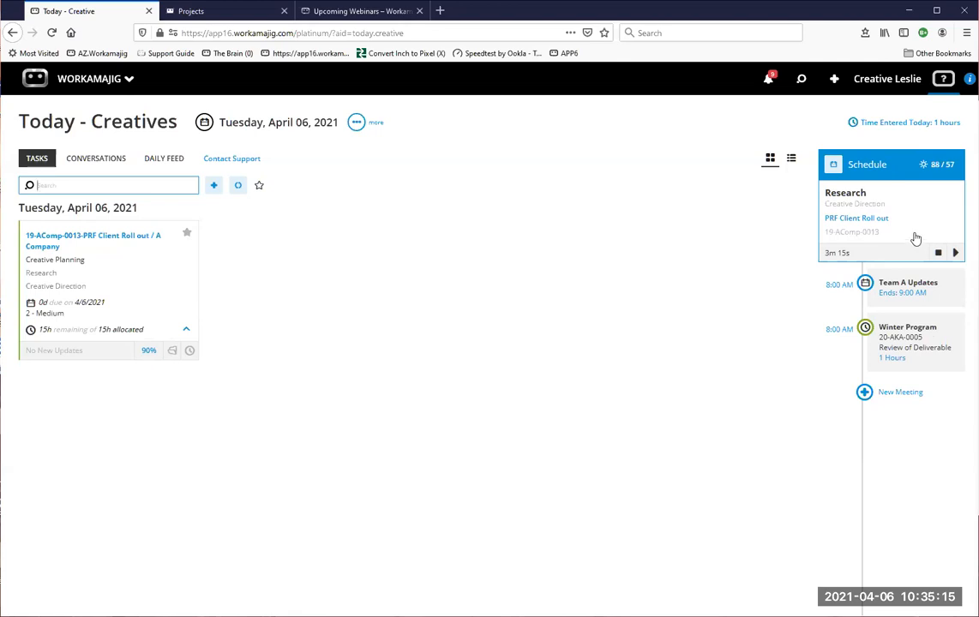
{"action": "left_click", "coordinate": [955, 254]}
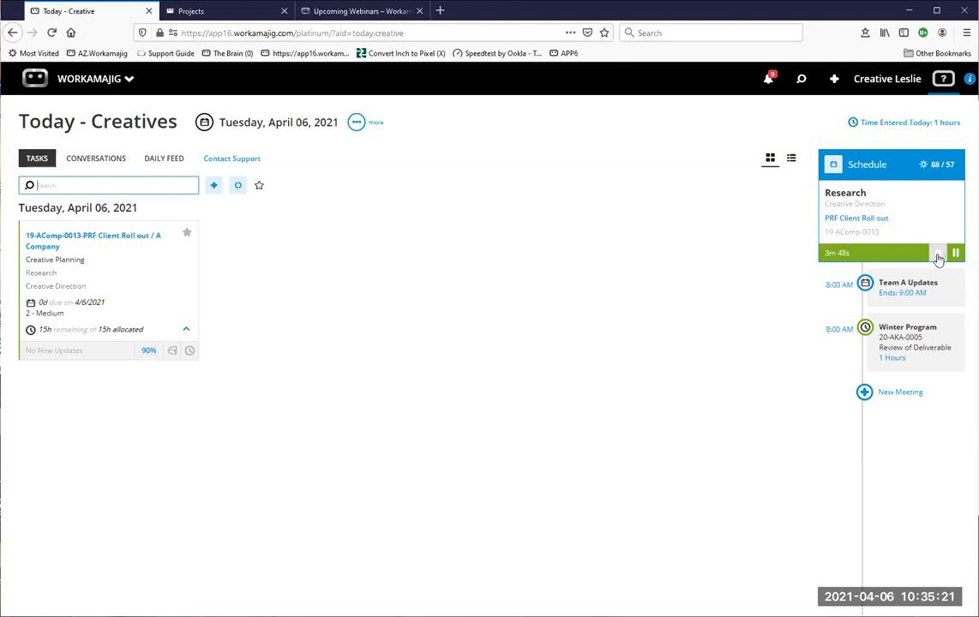
{"action": "left_click", "coordinate": [938, 256]}
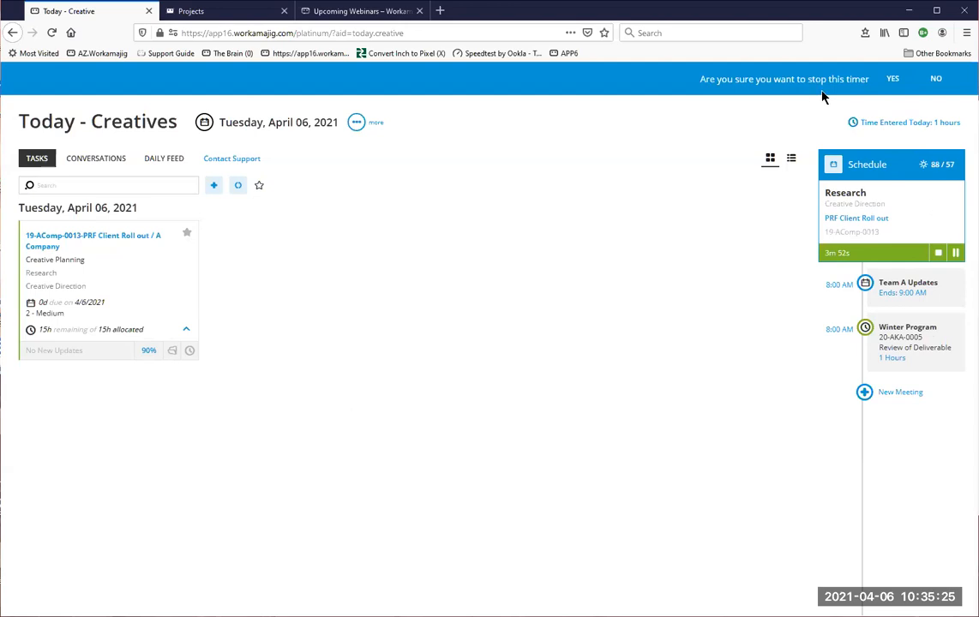
{"action": "left_click", "coordinate": [891, 80]}
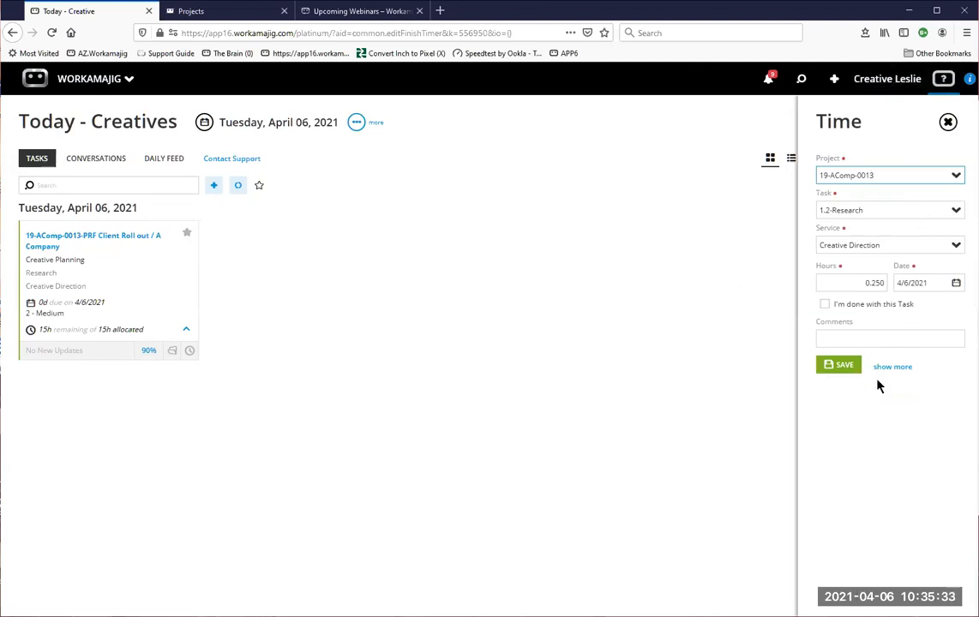
- Check the hours and task completion option in the timer's time entry, and save the Research entry at 0.250 hours
{"action": "left_click", "coordinate": [870, 283]}
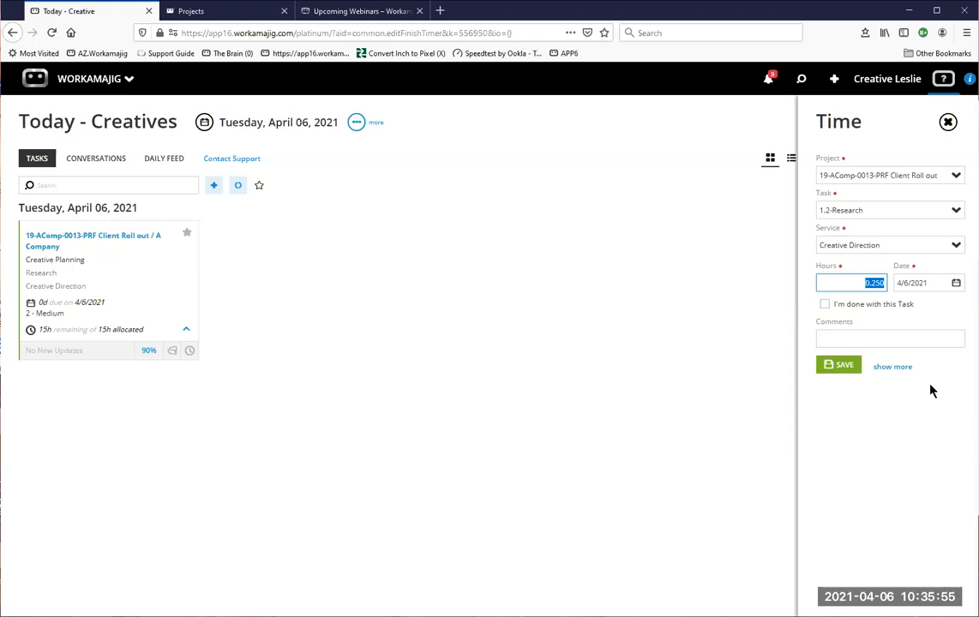
{"action": "left_click", "coordinate": [868, 281]}
{"action": "left_click_drag", "start_coordinate": [856, 282], "coordinate": [896, 290]}
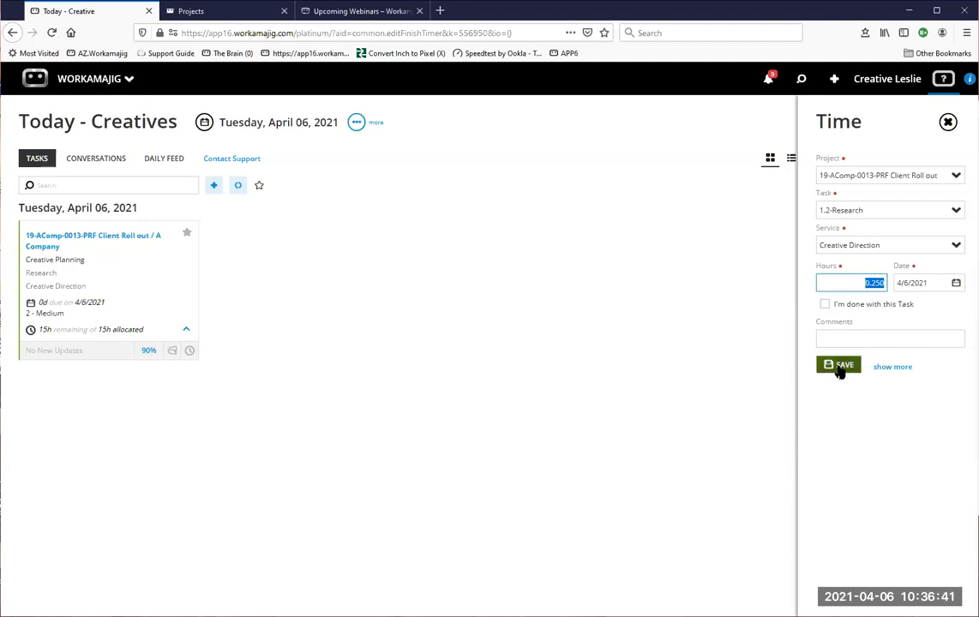
{"action": "left_click", "coordinate": [824, 306]}
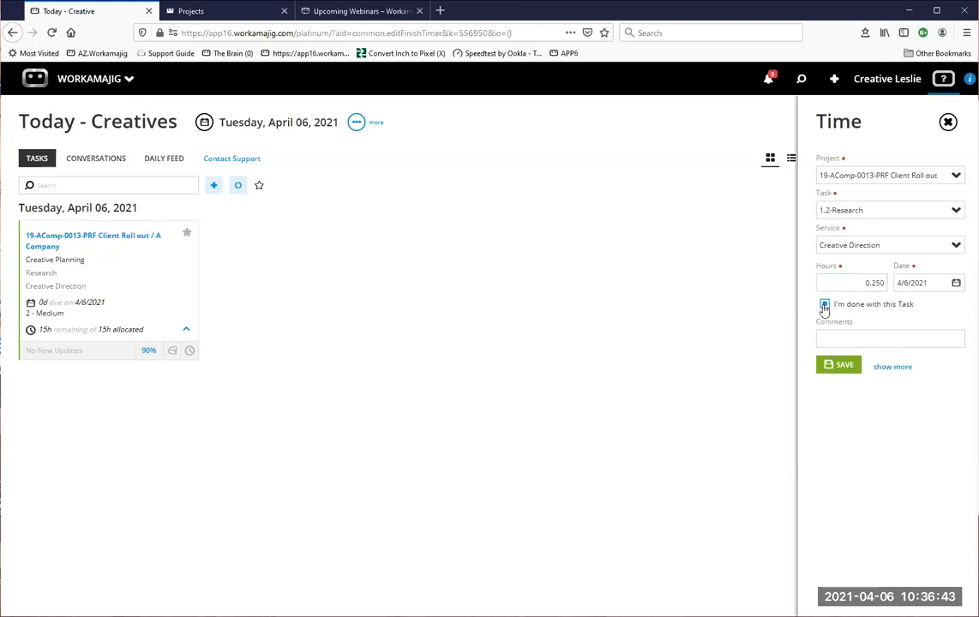
{"action": "left_click", "coordinate": [824, 306]}
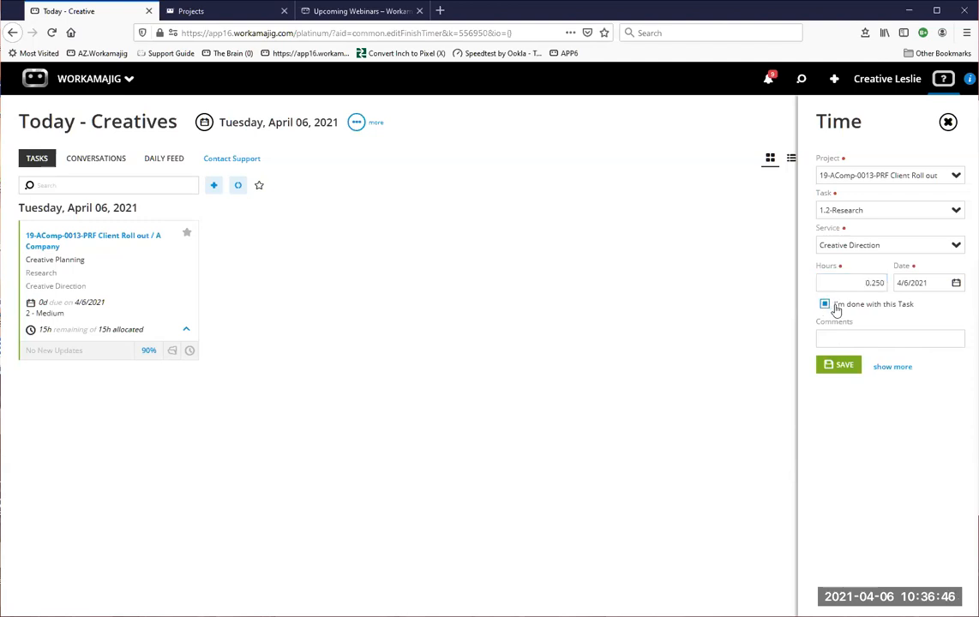
{"action": "left_click", "coordinate": [848, 364]}
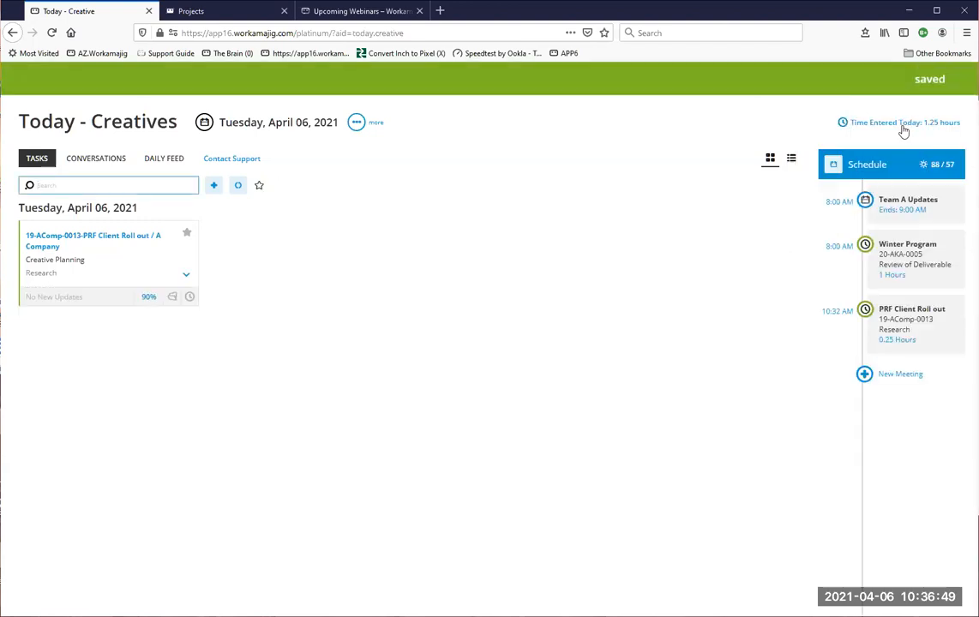
- Log a new 2-hour time entry on the Research task with the comment "done", mark the task as done, and save it
{"action": "left_click", "coordinate": [191, 298]}
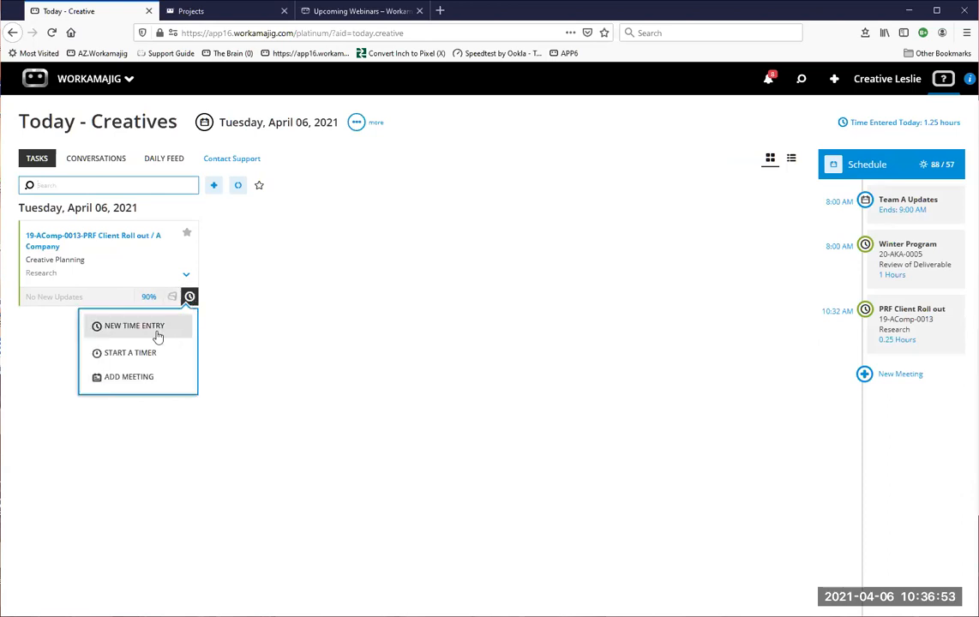
{"action": "left_click", "coordinate": [156, 333]}
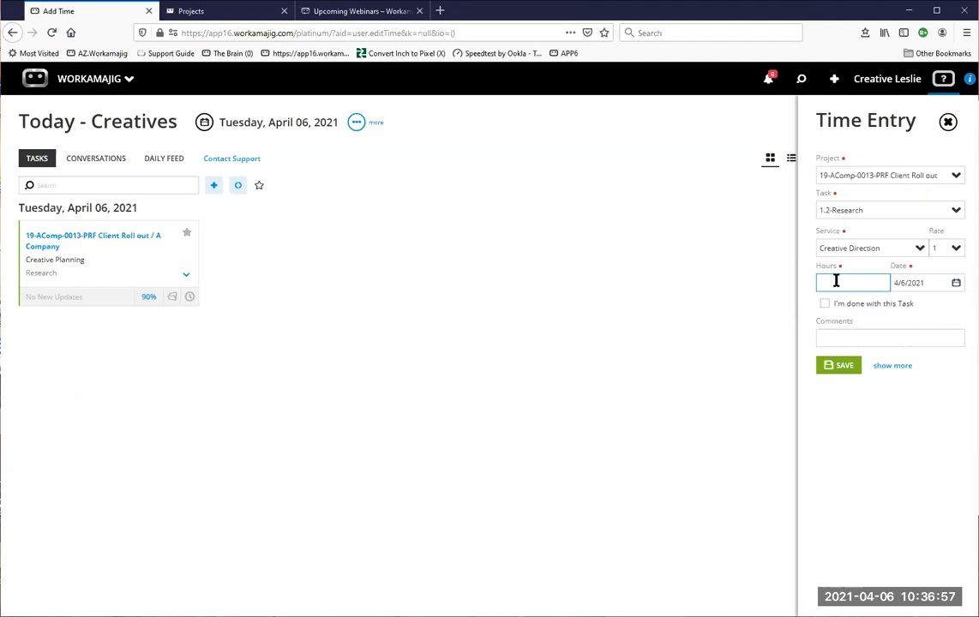
{"action": "type", "text": "2"}
{"action": "left_click", "coordinate": [840, 336]}
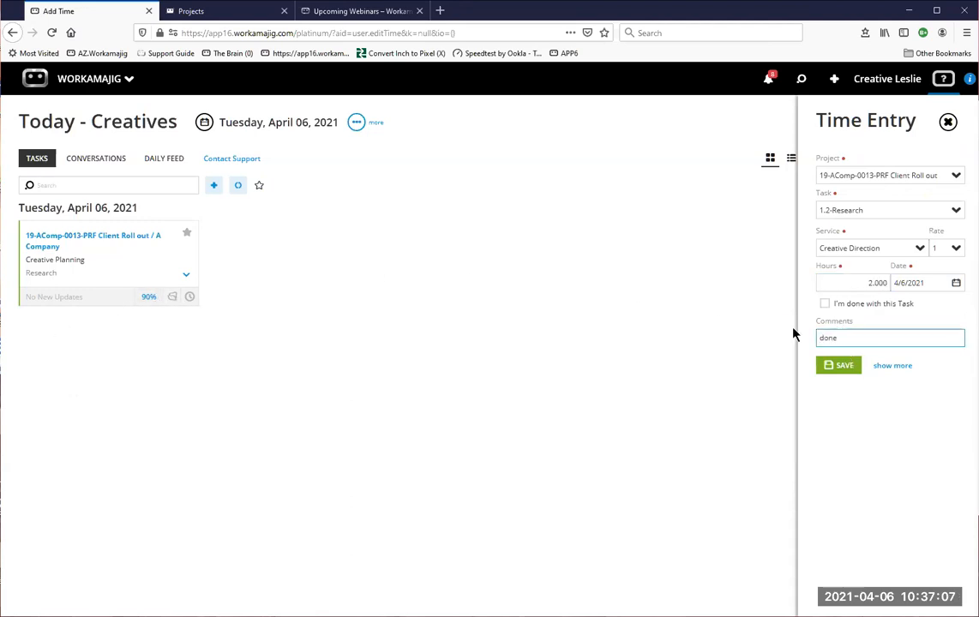
{"action": "left_click", "coordinate": [825, 303]}
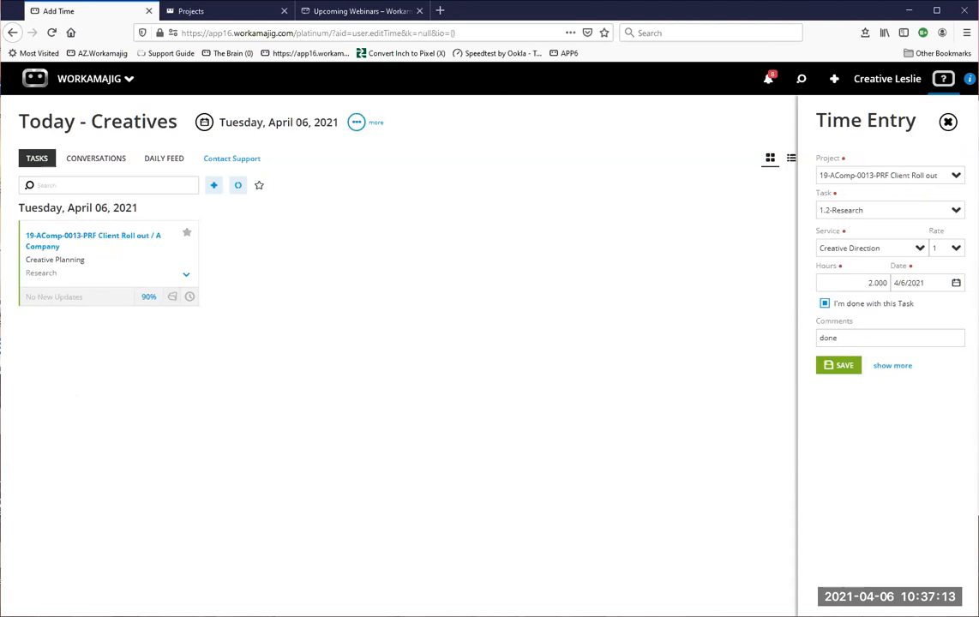
{"action": "left_click", "coordinate": [844, 368]}
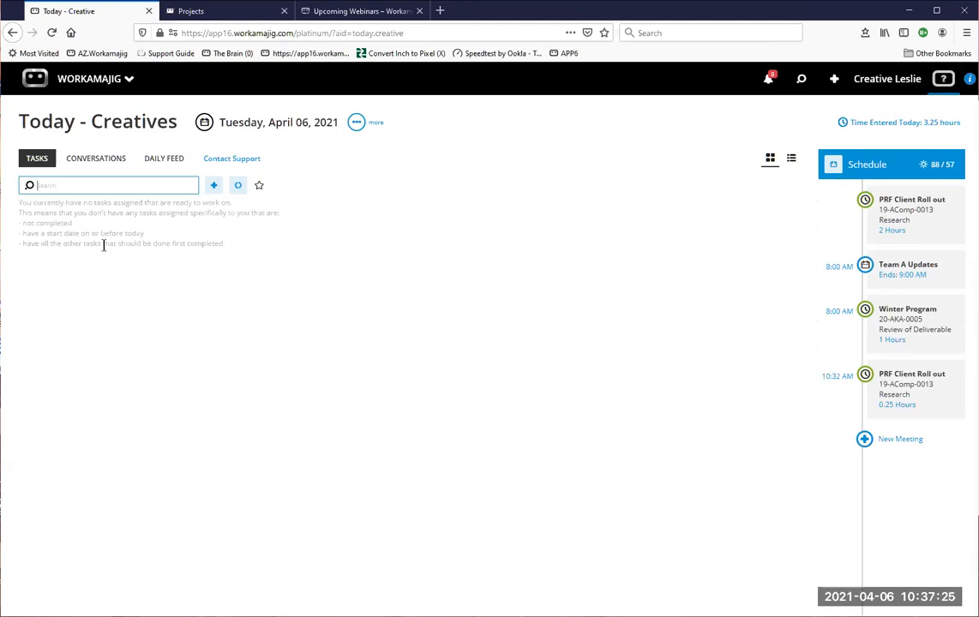
- Open the 0.25-hour Research time entry from the schedule to view its editable fields, and close it without changes
{"action": "left_click", "coordinate": [904, 383]}
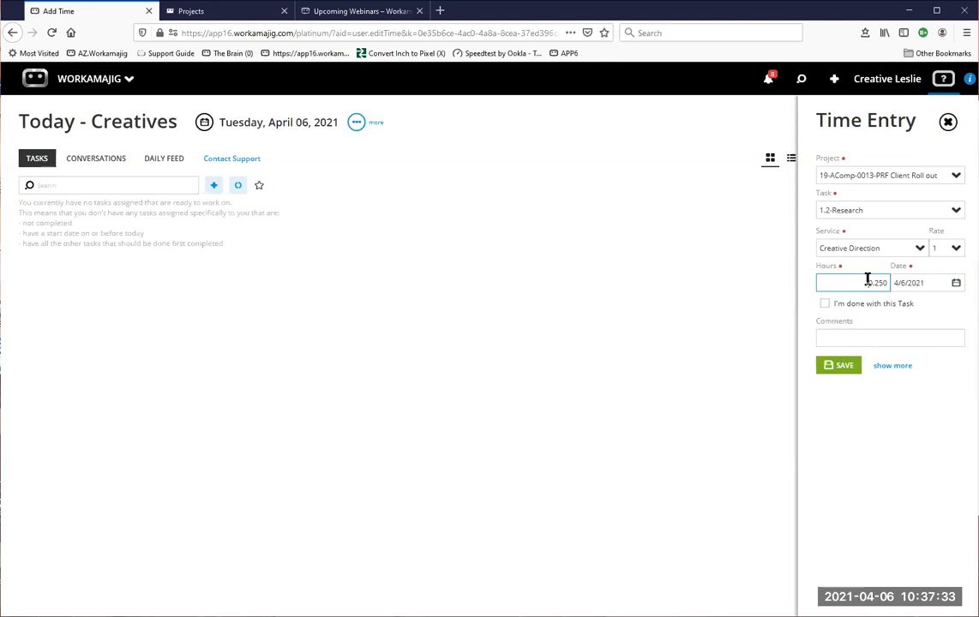
{"action": "left_click", "coordinate": [909, 339]}
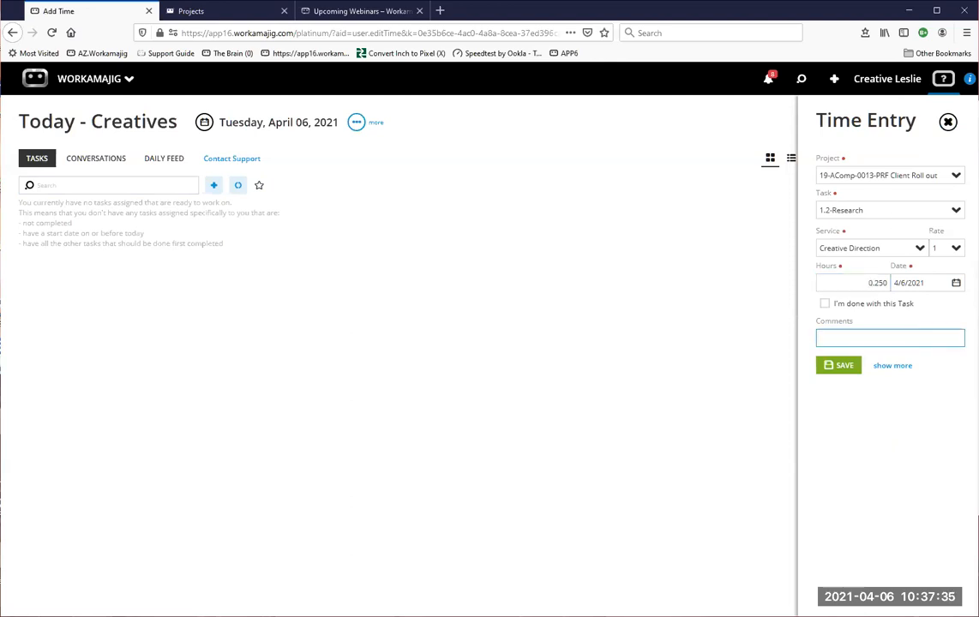
{"action": "left_click", "coordinate": [948, 122]}
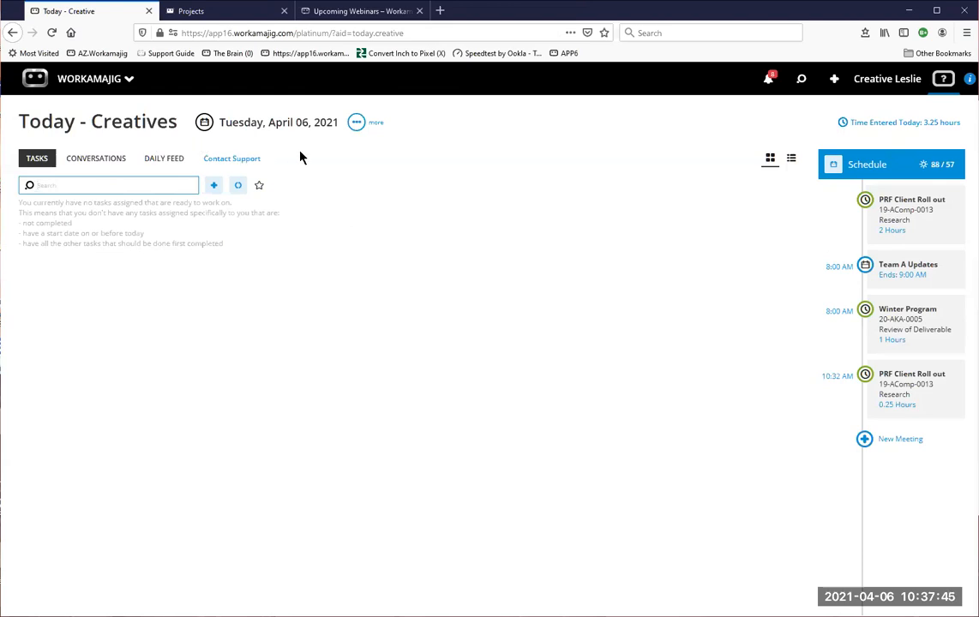
- Set the Date Range in the Today page's display options to All and save the options
{"action": "left_click", "coordinate": [357, 122]}
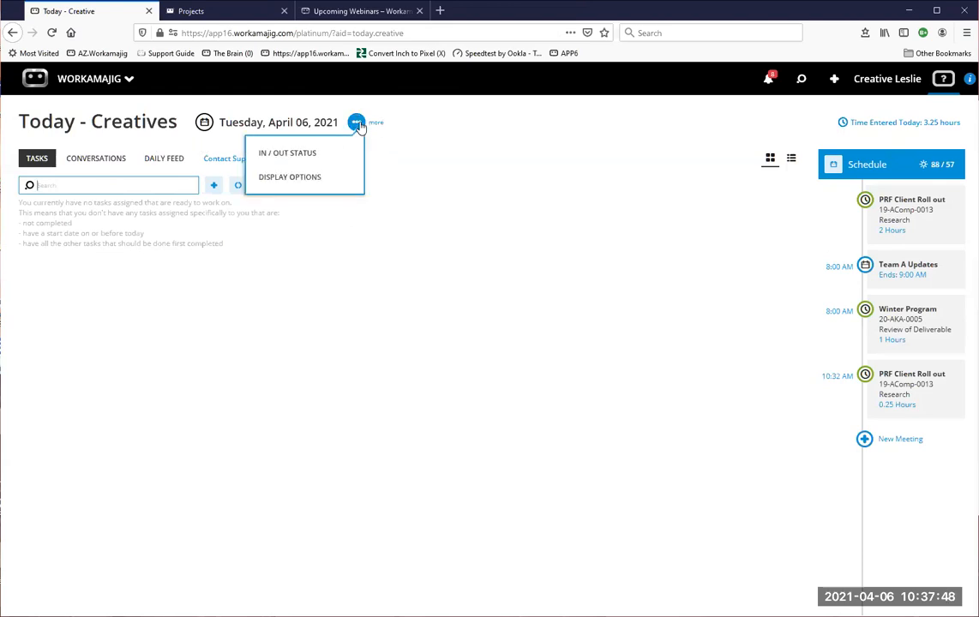
{"action": "left_click", "coordinate": [297, 183]}
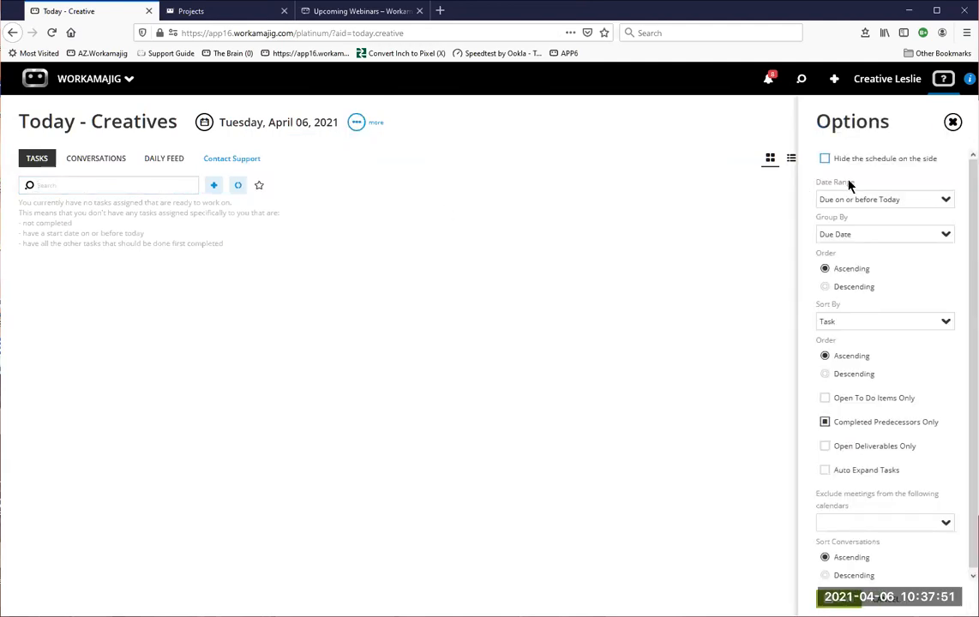
{"action": "left_click_drag", "start_coordinate": [893, 199], "coordinate": [815, 204]}
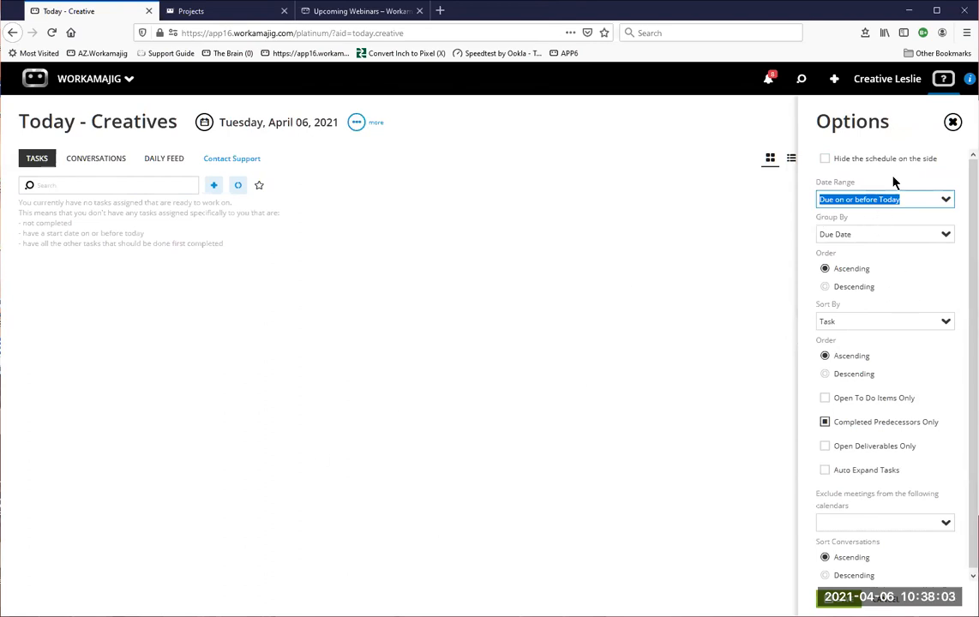
{"action": "left_click", "coordinate": [863, 201]}
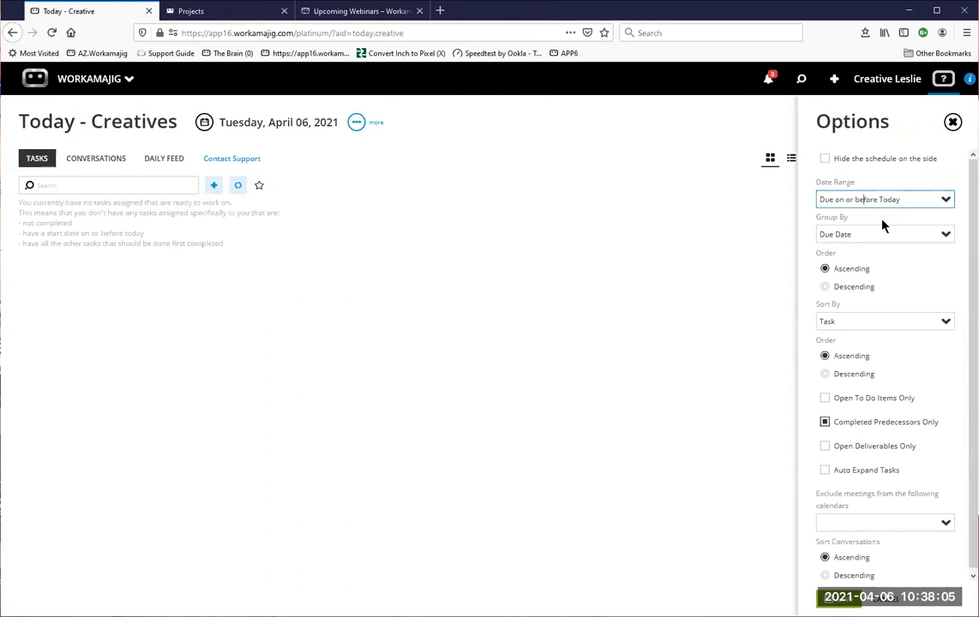
{"action": "left_click", "coordinate": [947, 238]}
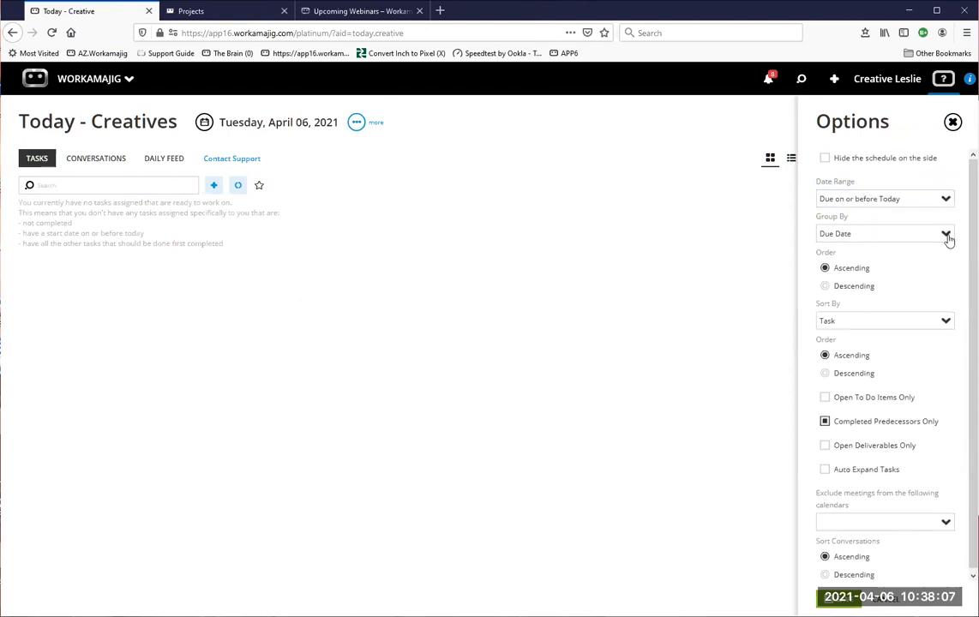
{"action": "left_click", "coordinate": [947, 237]}
{"action": "left_click", "coordinate": [948, 234]}
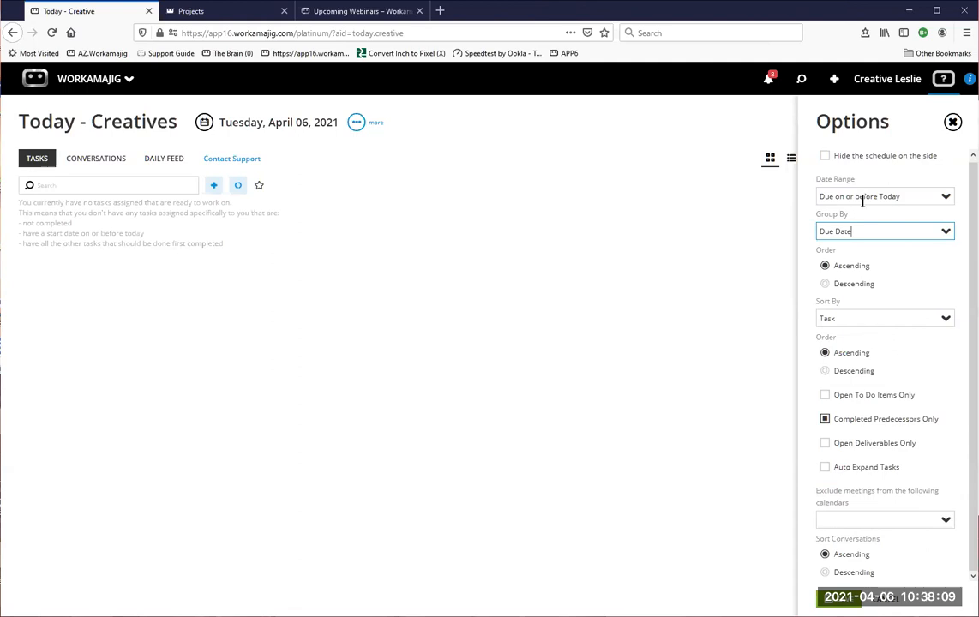
{"action": "left_click", "coordinate": [945, 198]}
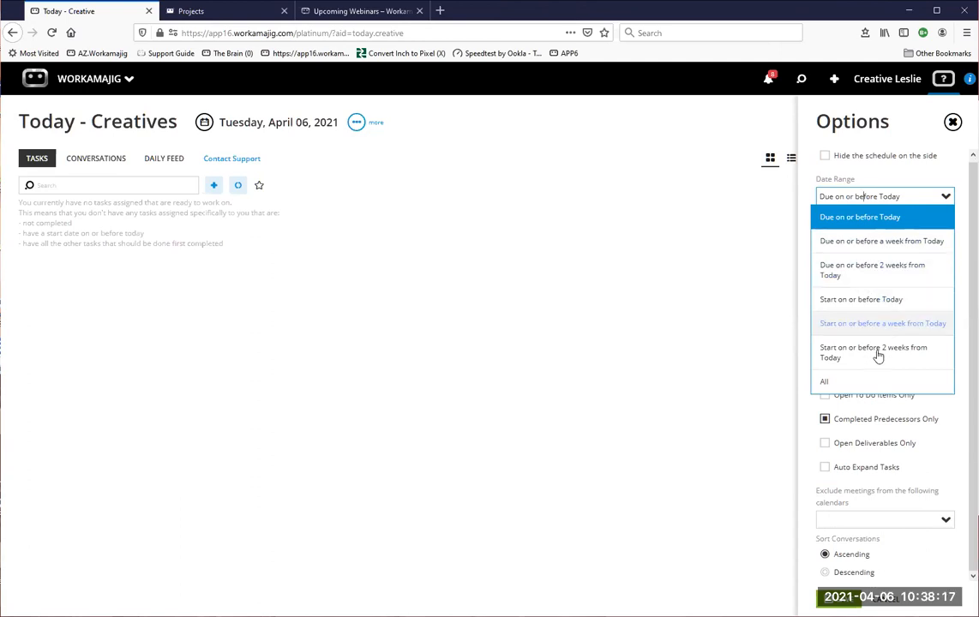
{"action": "left_click", "coordinate": [829, 385]}
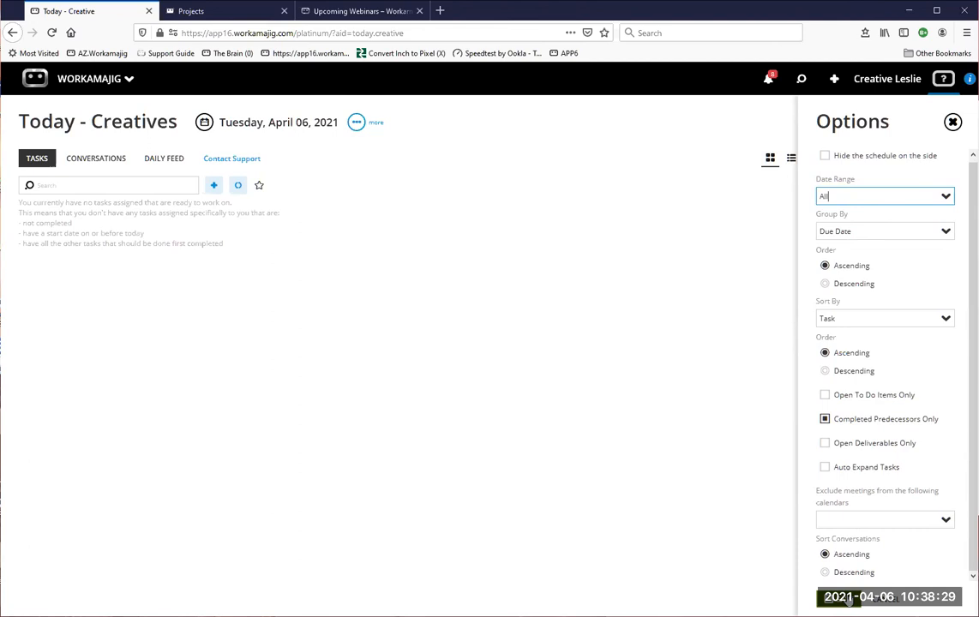
{"action": "left_click", "coordinate": [849, 600]}
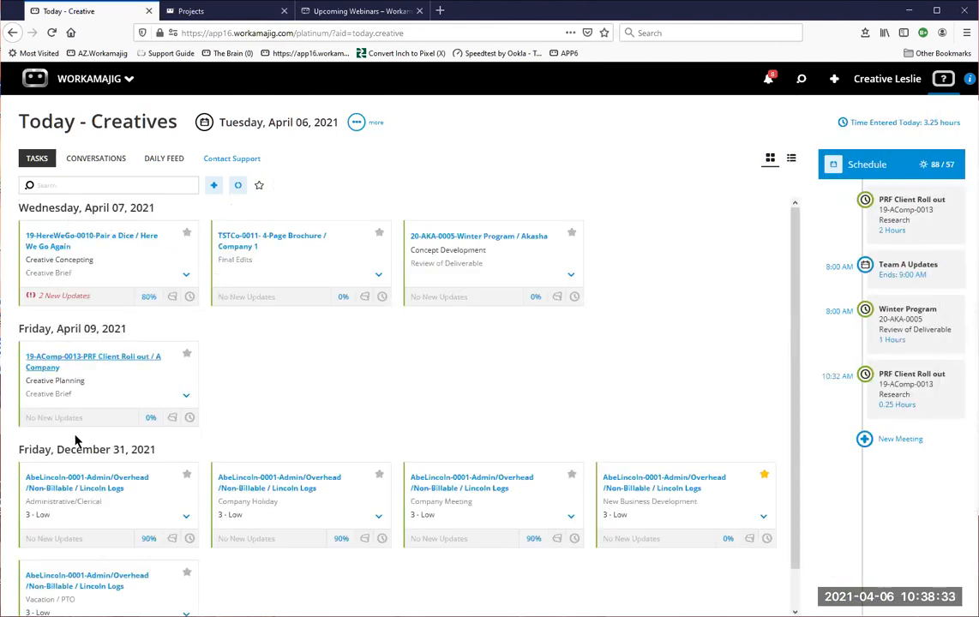
- Turn off Completed Predecessors Only in the Today page's display options and save the options
{"action": "scroll", "coordinate": [83, 506], "scroll_direction": "down", "scroll_amount": 1}
{"action": "scroll", "coordinate": [86, 515], "scroll_direction": "down", "scroll_amount": 1}
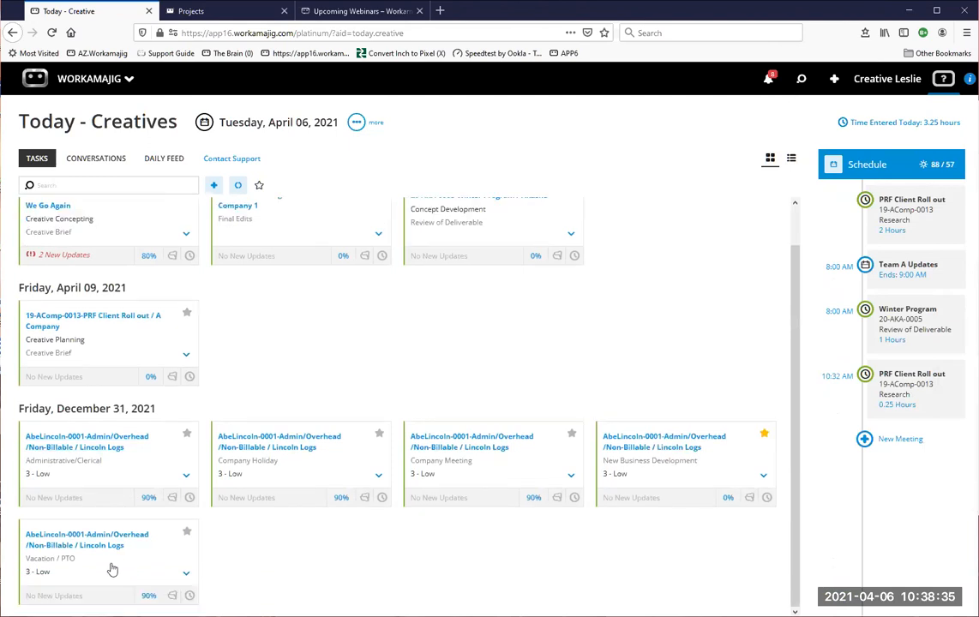
{"action": "scroll", "coordinate": [109, 566], "scroll_direction": "up", "scroll_amount": 1}
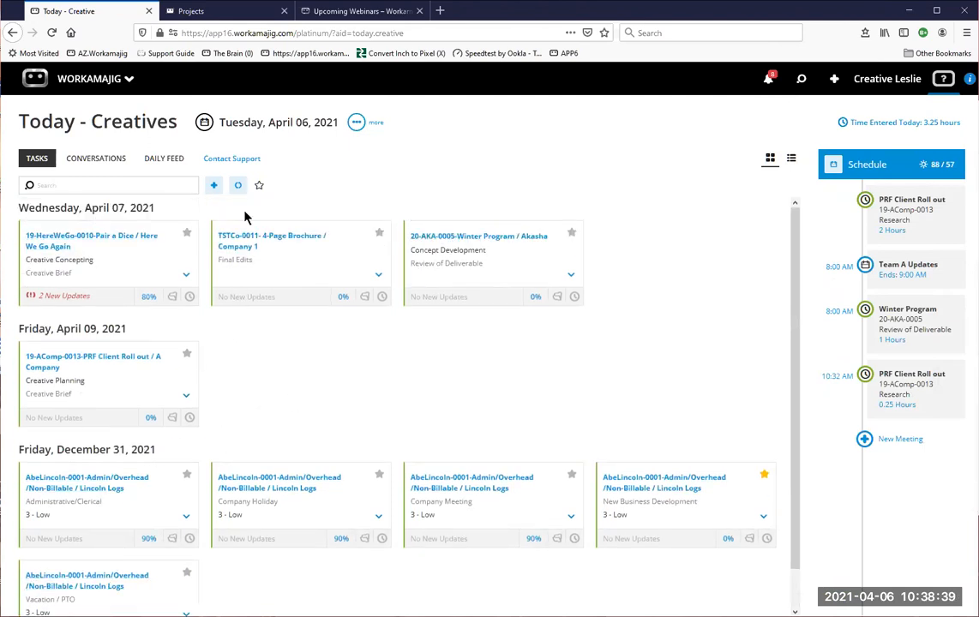
{"action": "left_click", "coordinate": [356, 123]}
{"action": "left_click", "coordinate": [290, 176]}
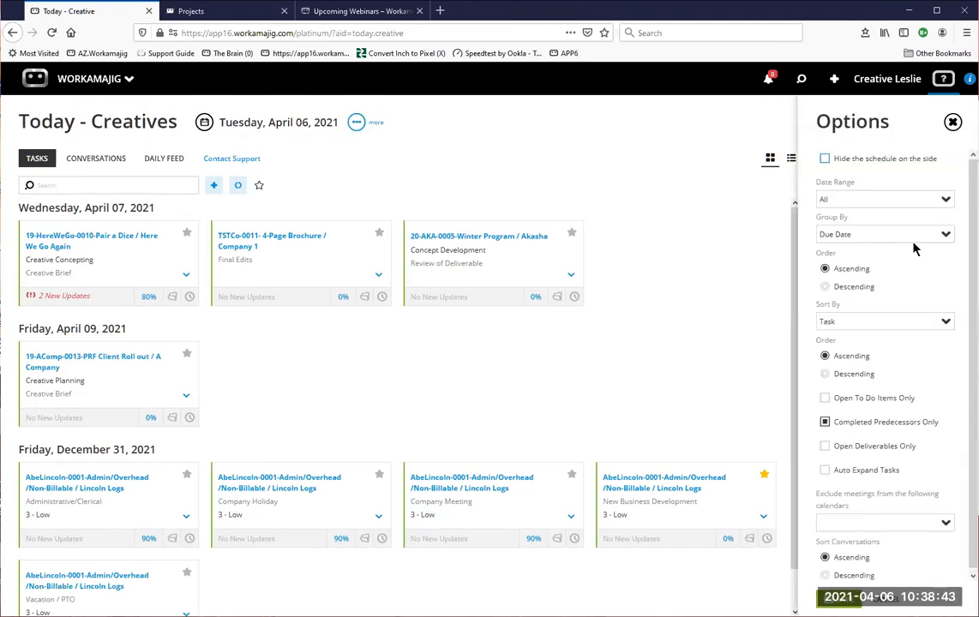
{"action": "left_click", "coordinate": [829, 423]}
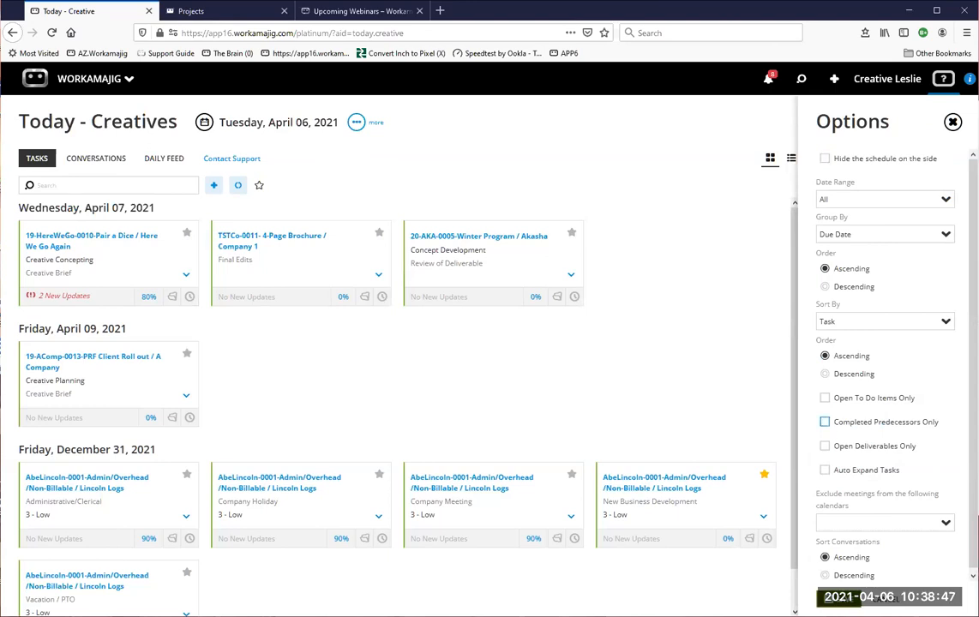
{"action": "left_click", "coordinate": [836, 597]}
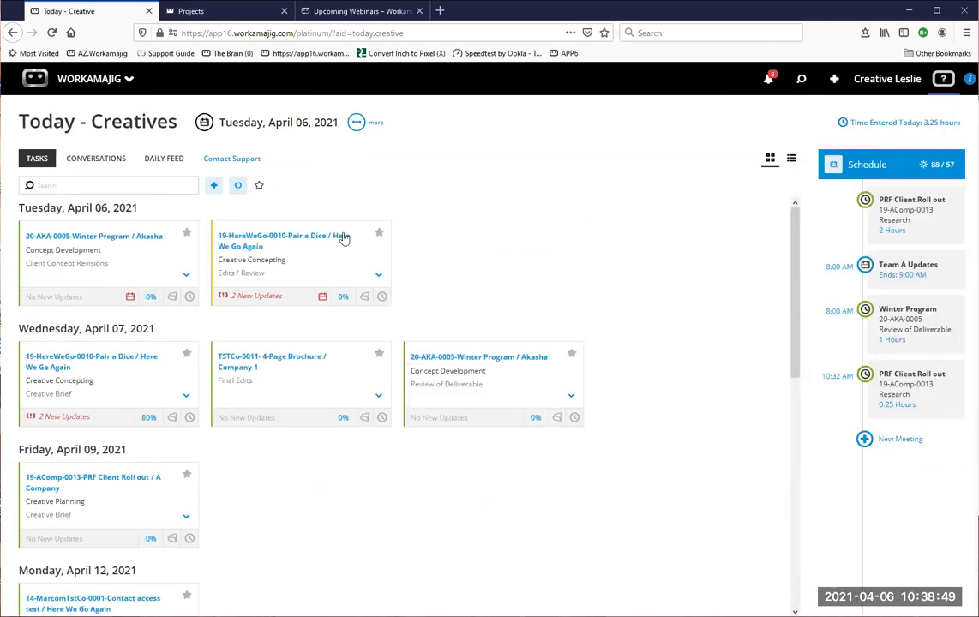
- Look through the expanded task list, check the predecessor flag on the Pair a Dice Edits / Review task, and view its time-logging choices
{"action": "scroll", "coordinate": [131, 407], "scroll_direction": "down", "scroll_amount": 4}
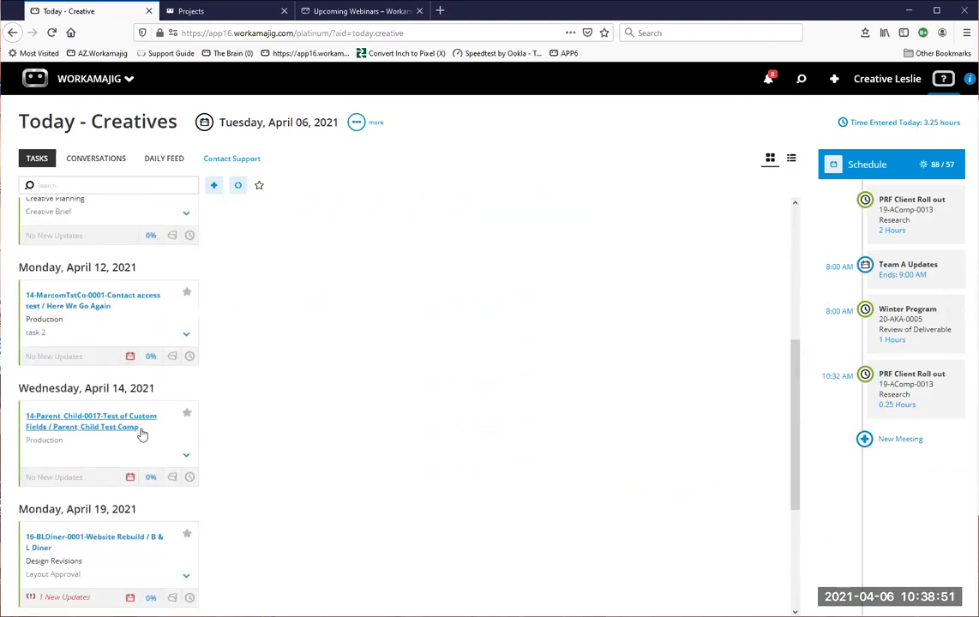
{"action": "scroll", "coordinate": [142, 434], "scroll_direction": "down", "scroll_amount": 3}
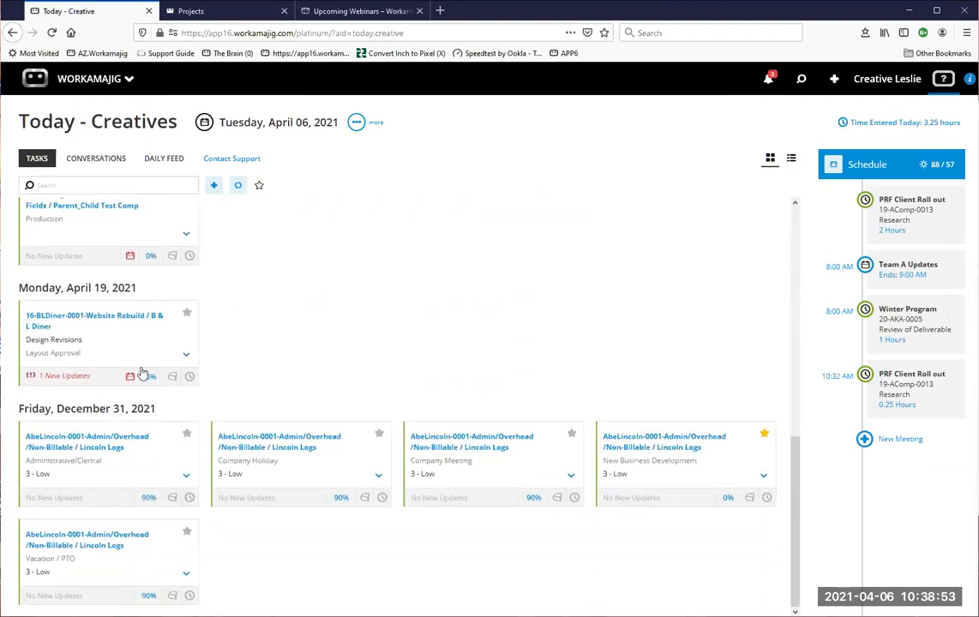
{"action": "scroll", "coordinate": [451, 330], "scroll_direction": "up", "scroll_amount": 7}
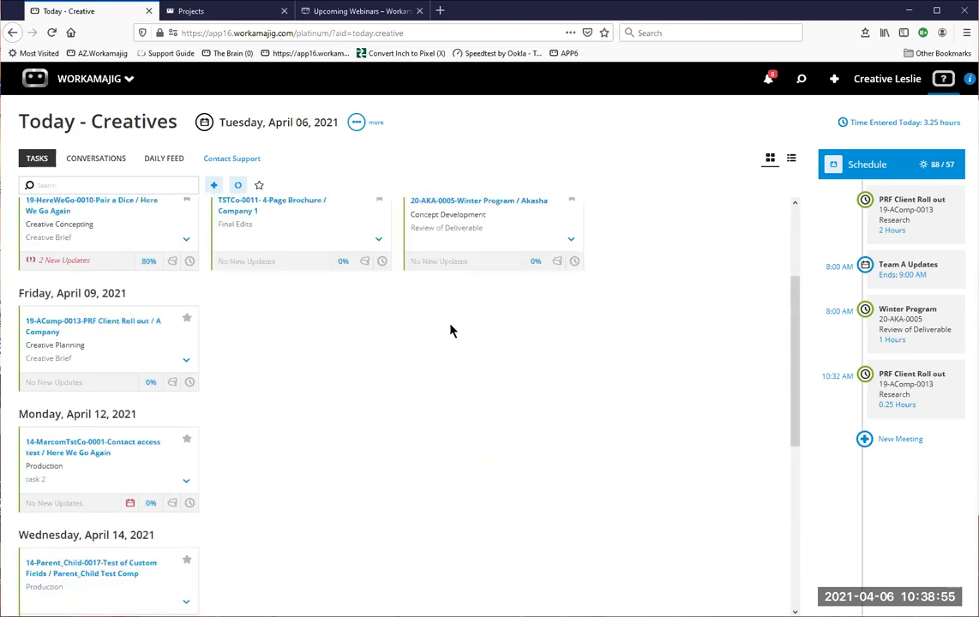
{"action": "scroll", "coordinate": [452, 331], "scroll_direction": "up", "scroll_amount": 2}
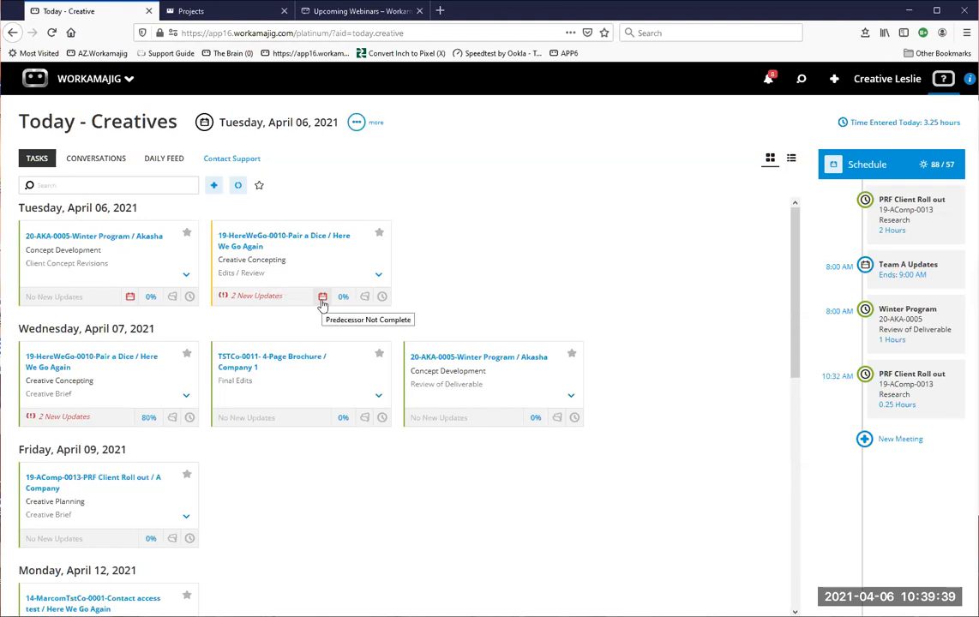
{"action": "left_click", "coordinate": [383, 298]}
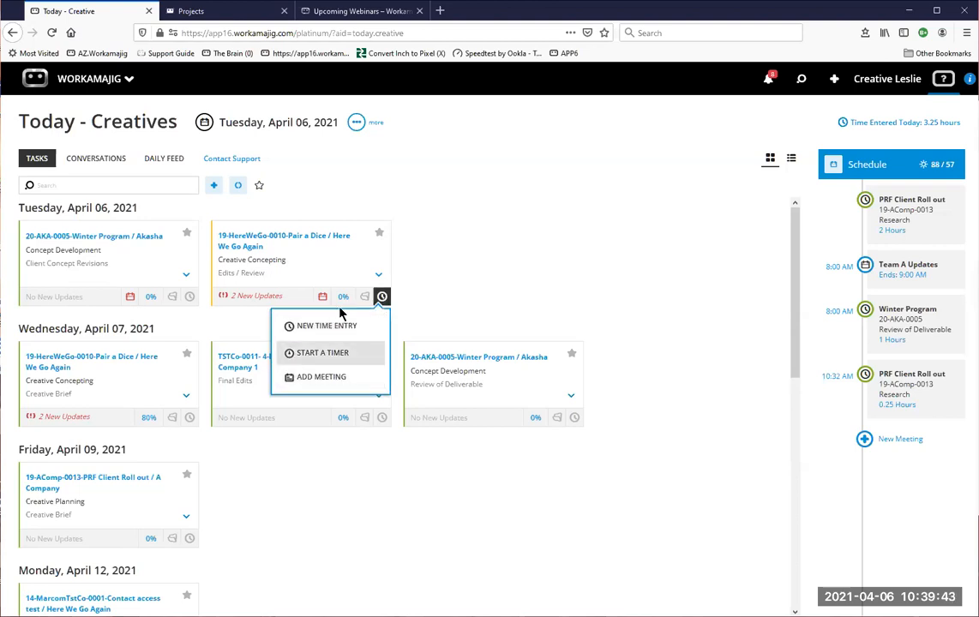
{"action": "left_click", "coordinate": [461, 247]}
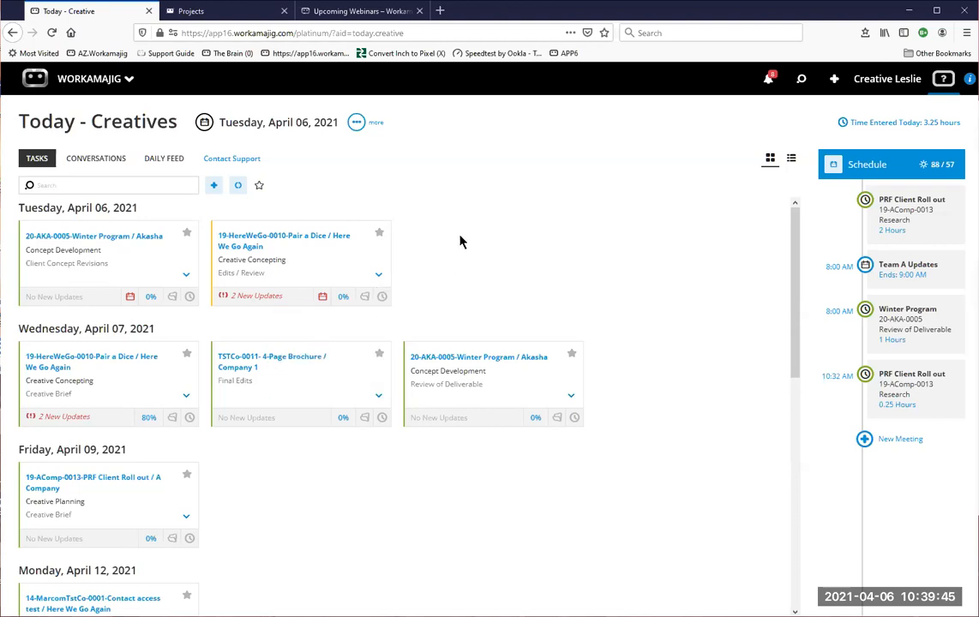
- Turn on Completed Predecessors Only in the Today page's display options and save the options
{"action": "left_click", "coordinate": [354, 125]}
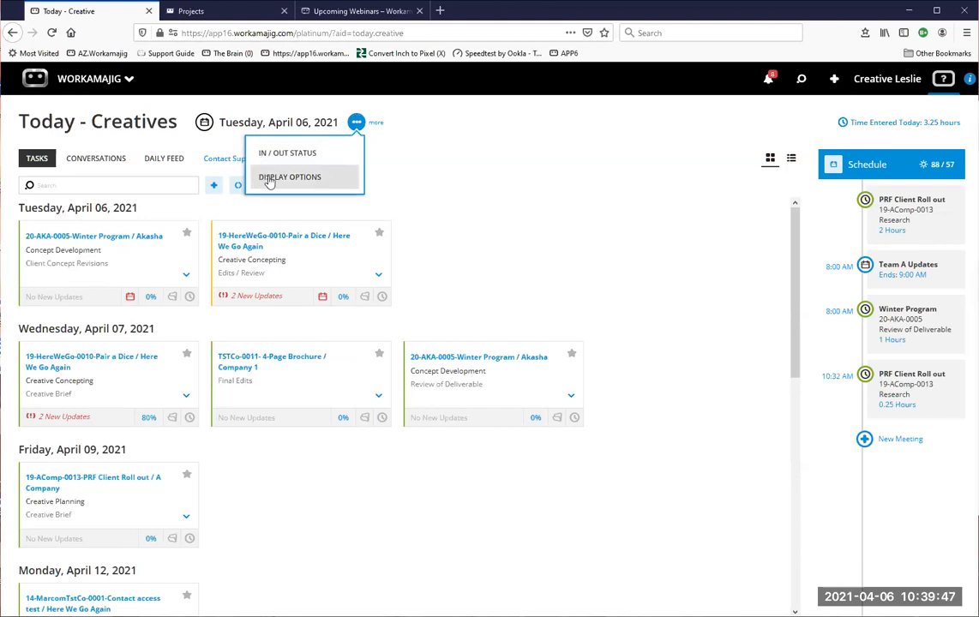
{"action": "left_click", "coordinate": [245, 161]}
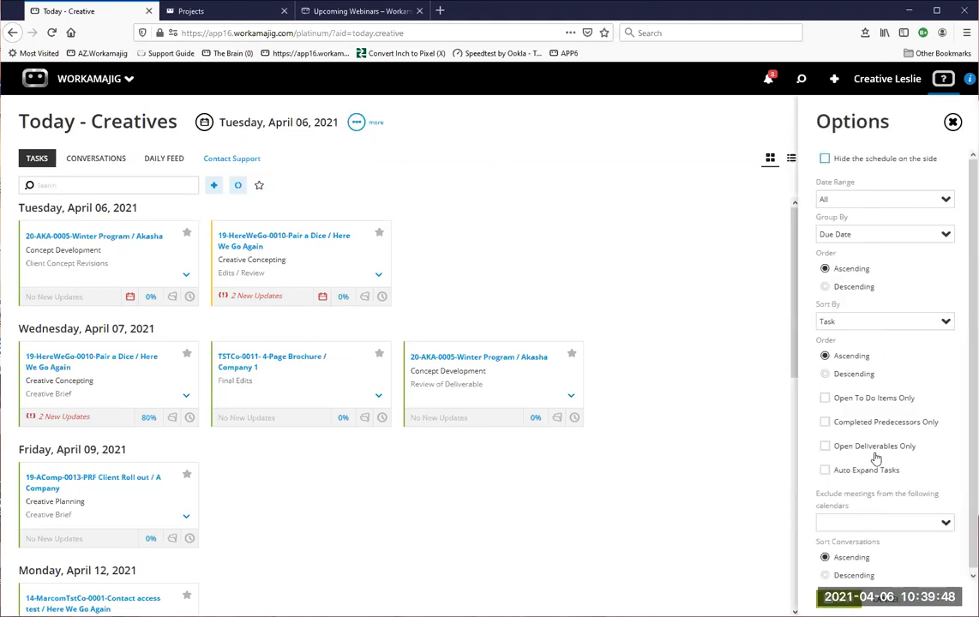
{"action": "left_click", "coordinate": [824, 421]}
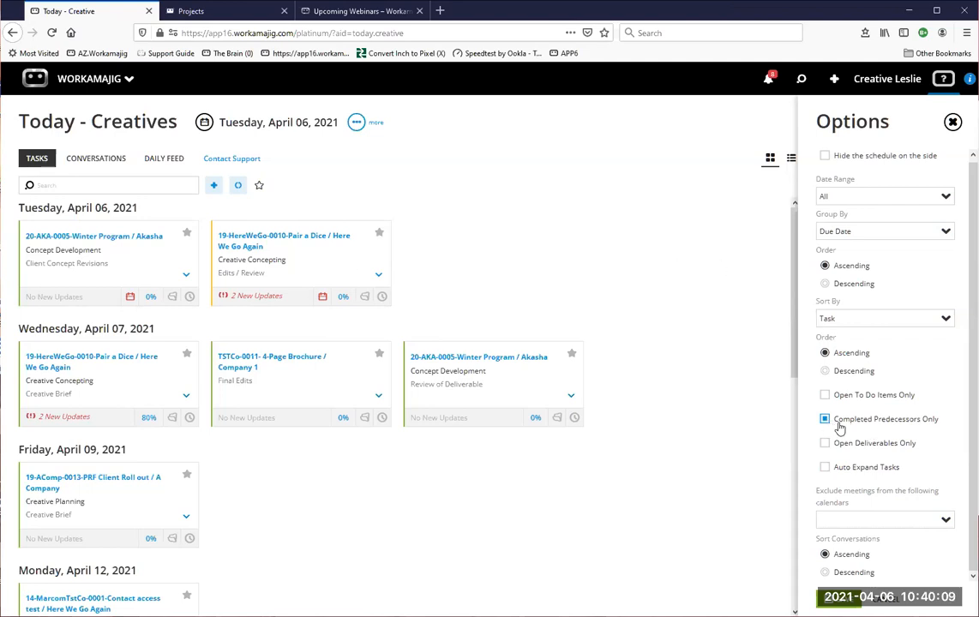
{"action": "left_click", "coordinate": [838, 599]}
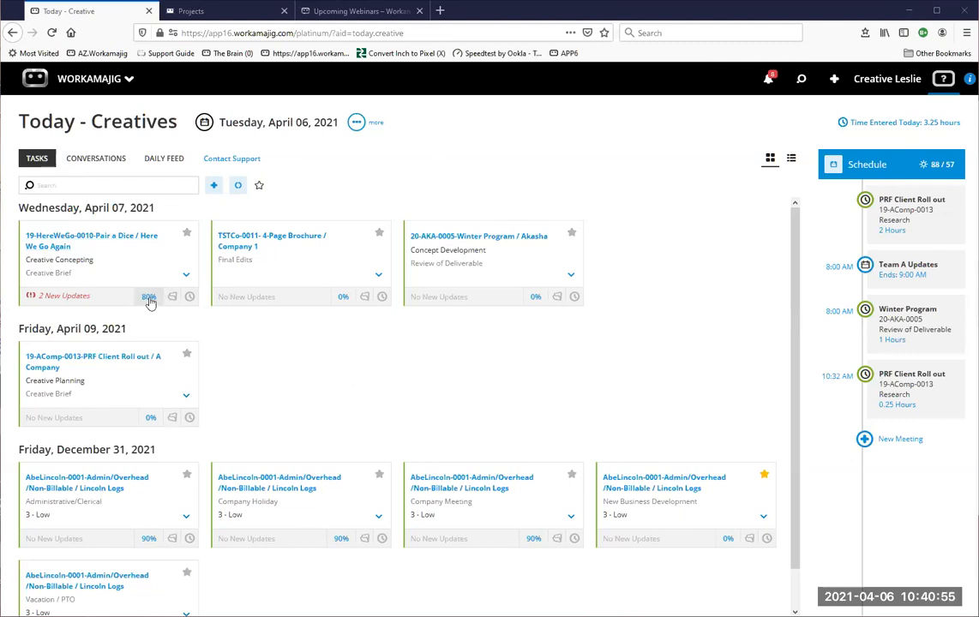
- Open the schedule of project 19-HereWeGo-0010 and review its progress columns and the Creative Brief task's plan, actual and other details
{"action": "left_click", "coordinate": [58, 245]}
{"action": "left_click", "coordinate": [517, 178]}
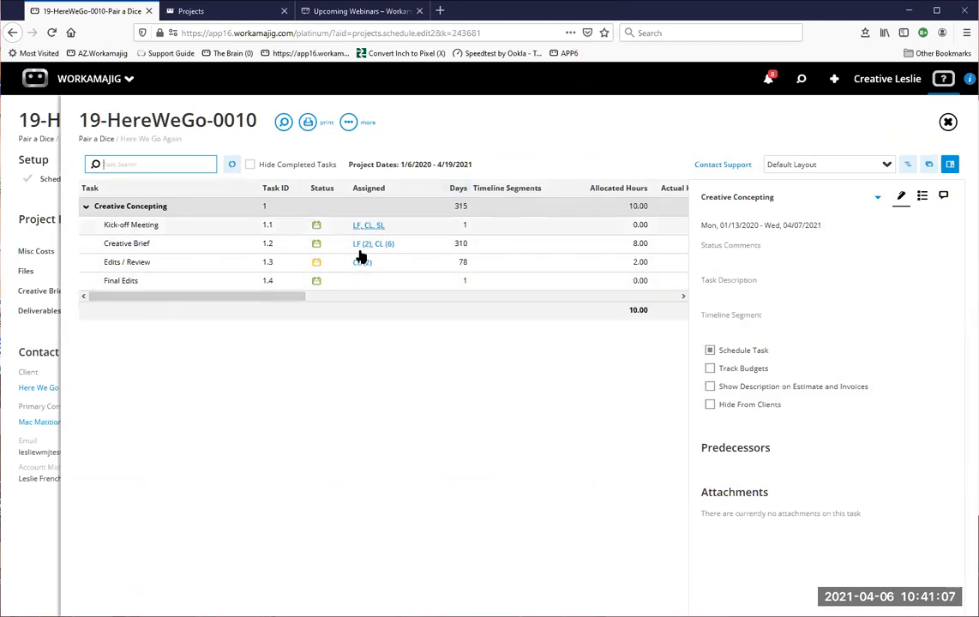
{"action": "left_click_drag", "start_coordinate": [293, 297], "coordinate": [669, 319]}
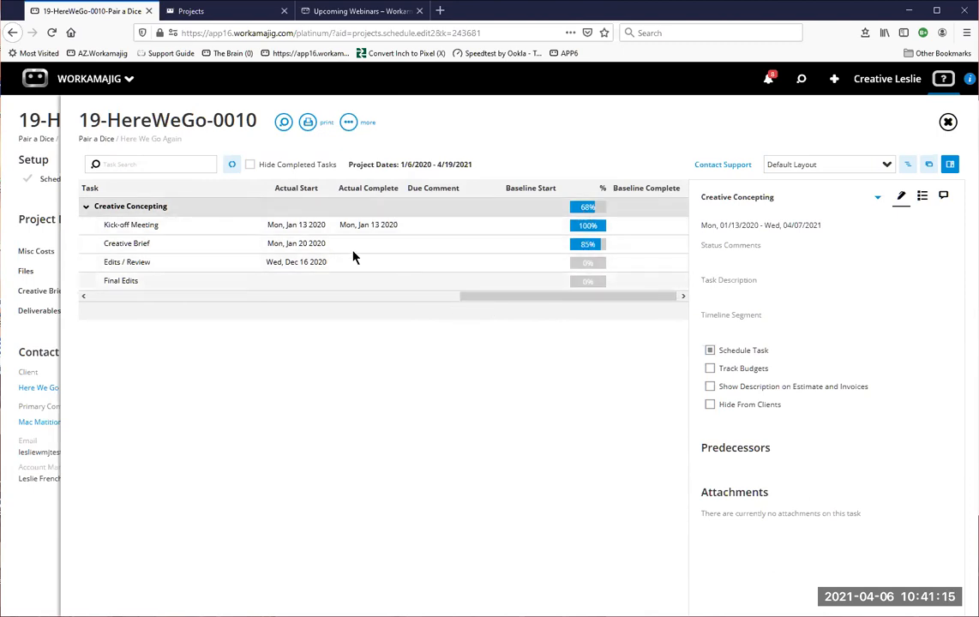
{"action": "left_click", "coordinate": [468, 248]}
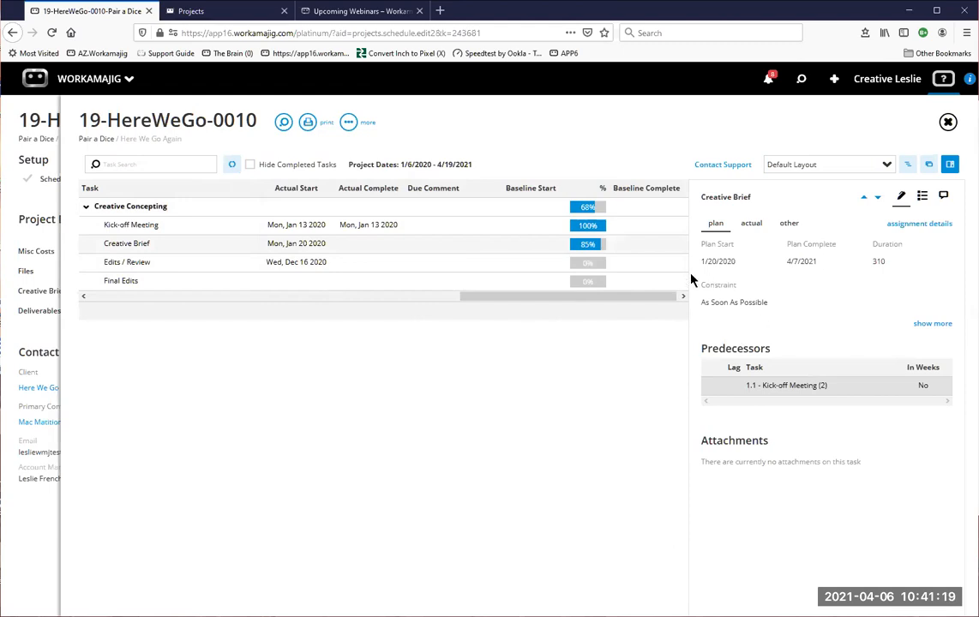
{"action": "left_click", "coordinate": [760, 225]}
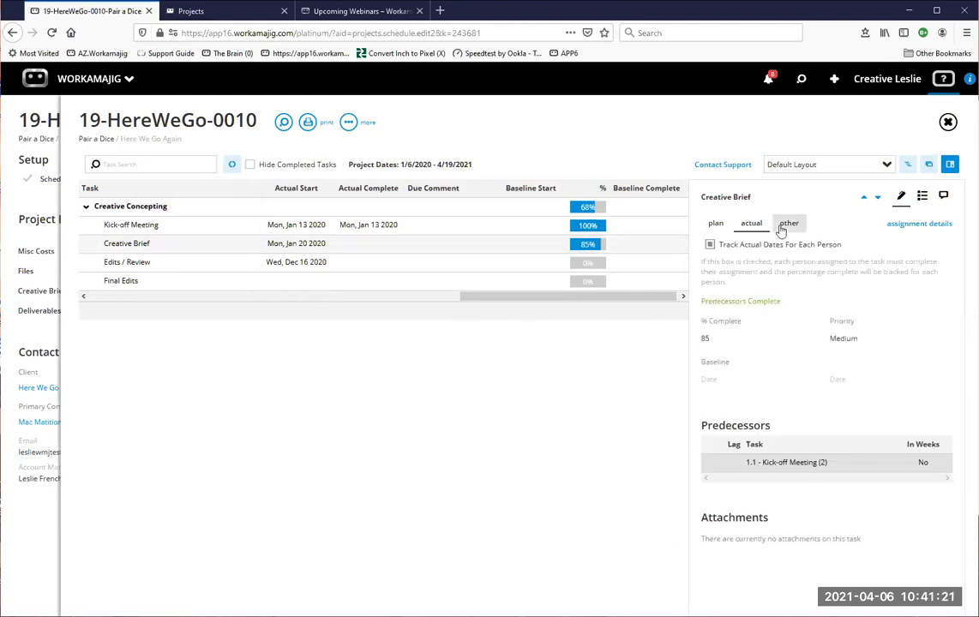
{"action": "left_click", "coordinate": [786, 225]}
{"action": "left_click", "coordinate": [725, 230]}
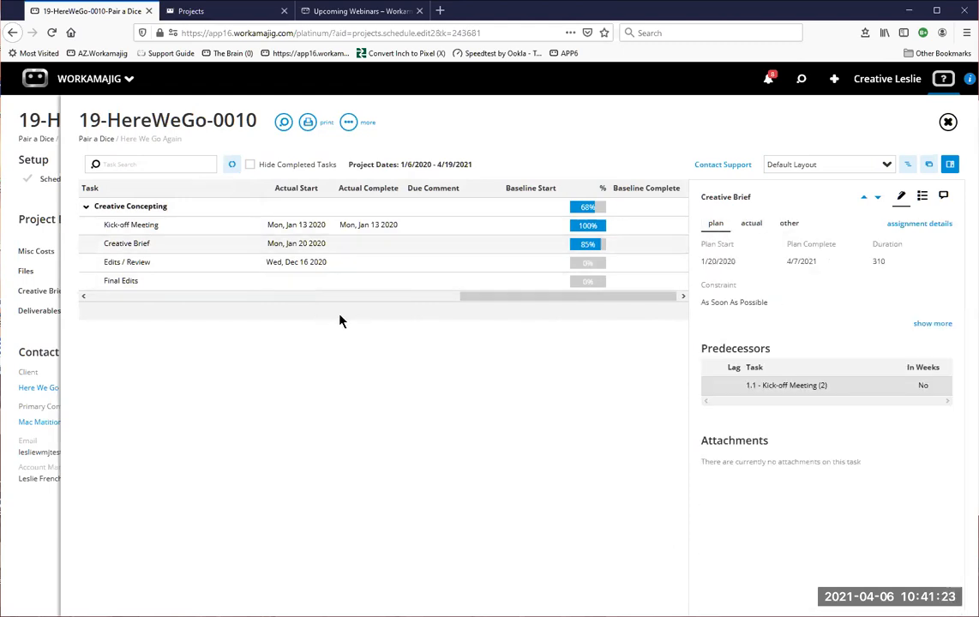
- View the time entries behind the Creative Brief task's actual hours in the schedule, and return to the Today page
{"action": "left_click_drag", "start_coordinate": [506, 301], "coordinate": [139, 302]}
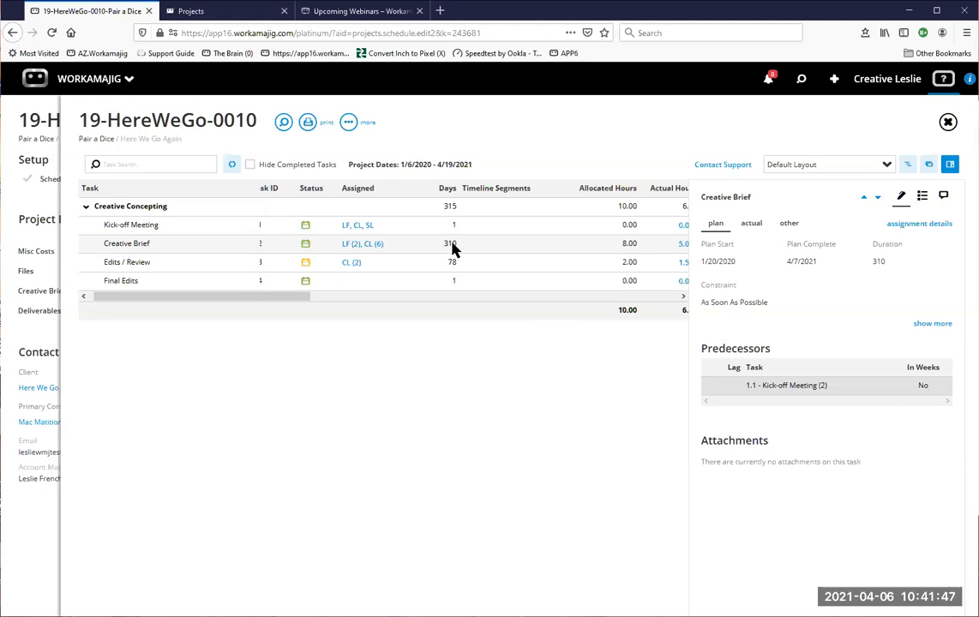
{"action": "left_click_drag", "start_coordinate": [299, 297], "coordinate": [416, 261]}
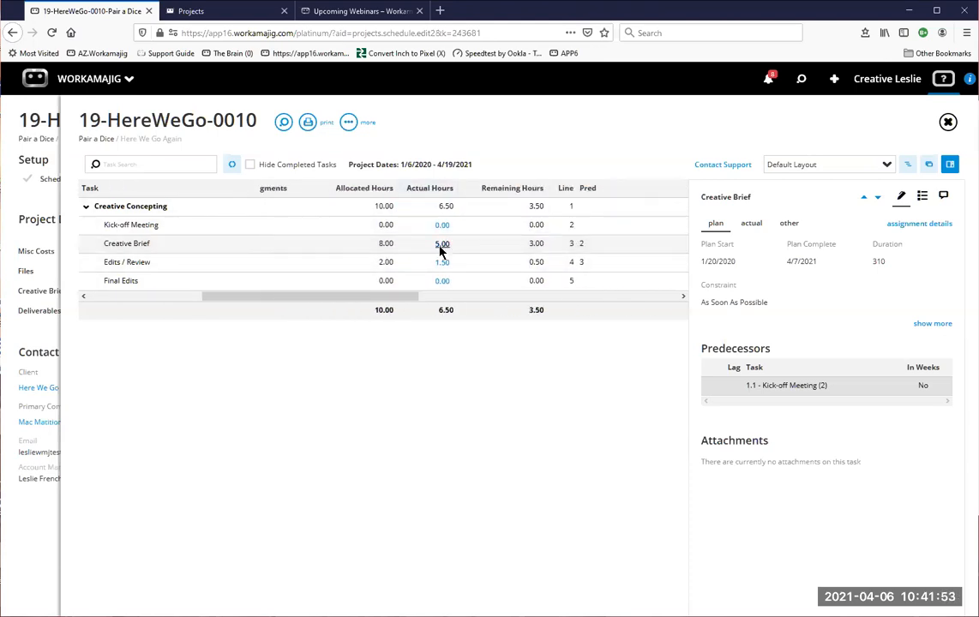
{"action": "left_click", "coordinate": [440, 245]}
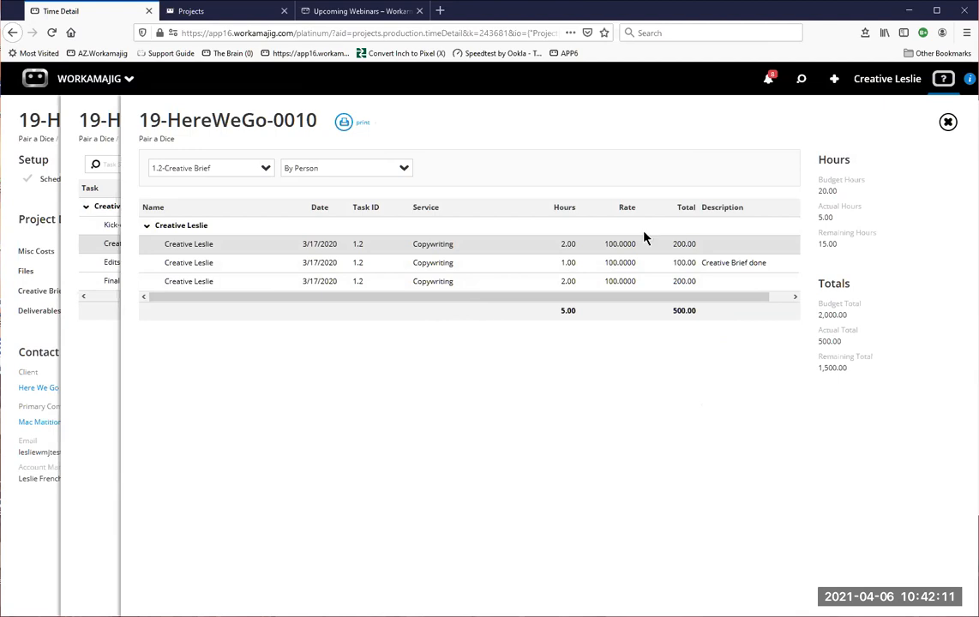
{"action": "left_click", "coordinate": [948, 122]}
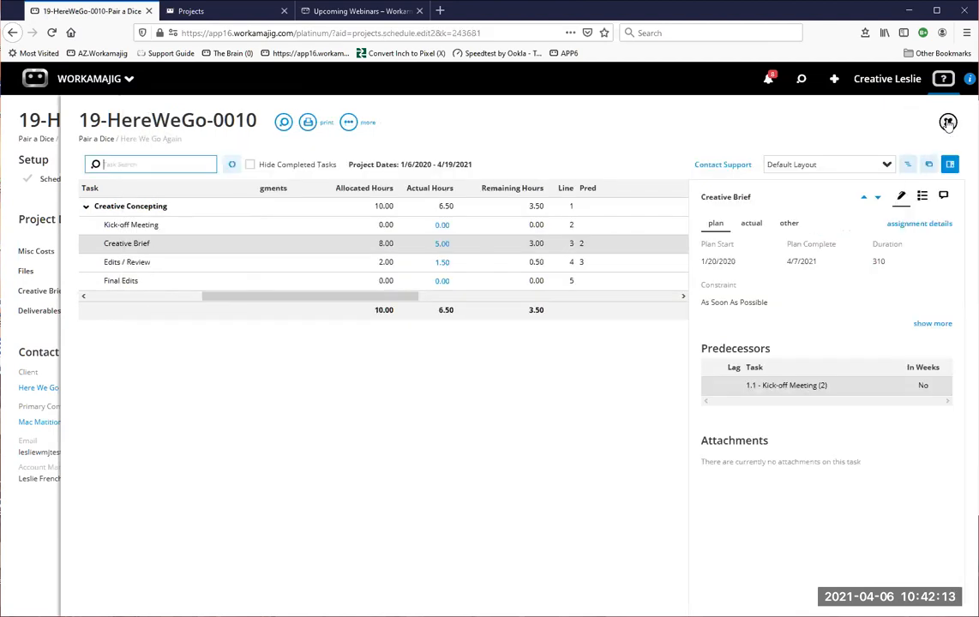
{"action": "left_click_drag", "start_coordinate": [361, 296], "coordinate": [153, 291]}
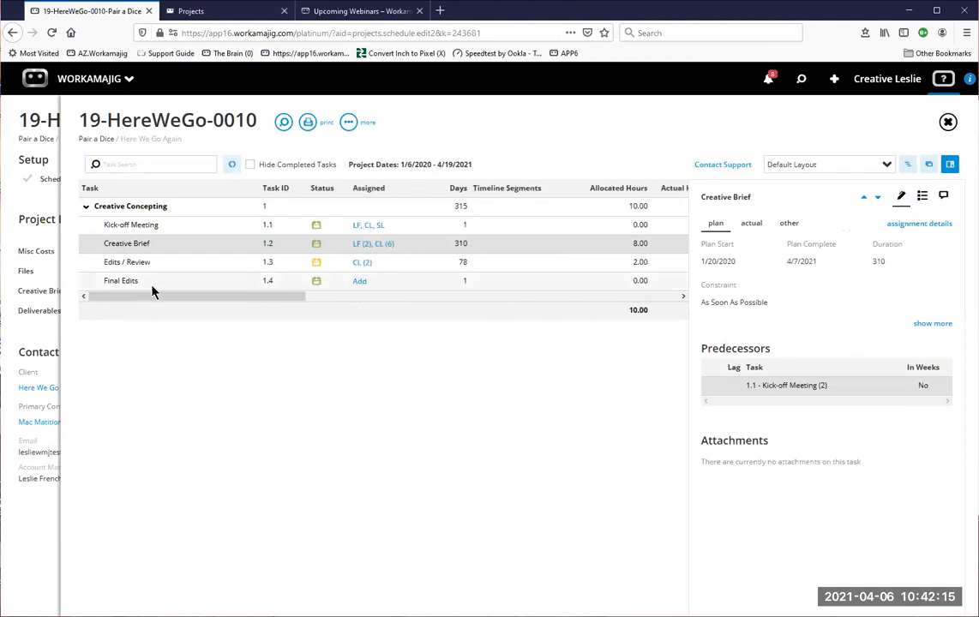
{"action": "left_click", "coordinate": [947, 123]}
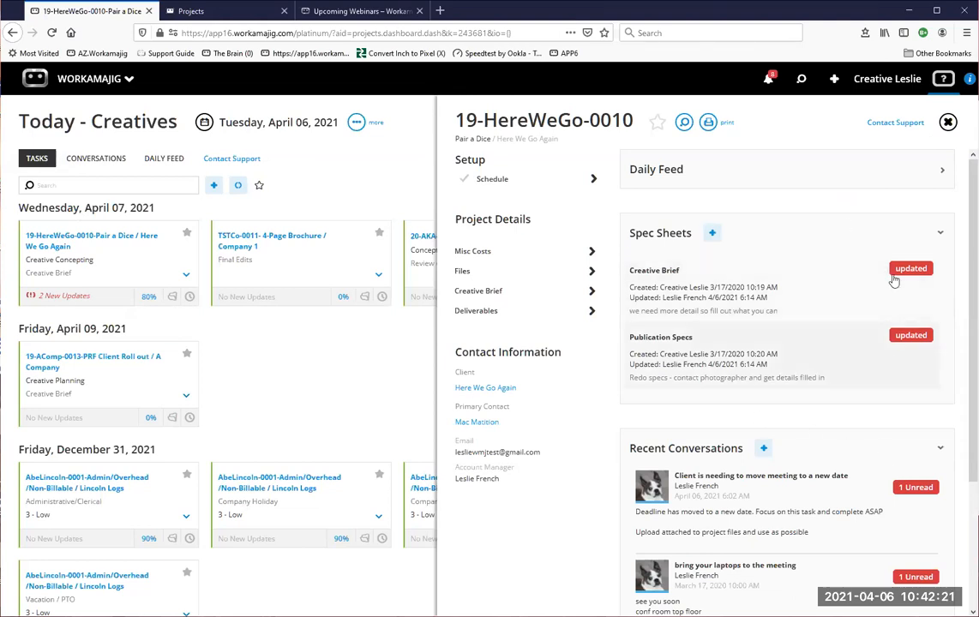
{"action": "left_click", "coordinate": [949, 123]}
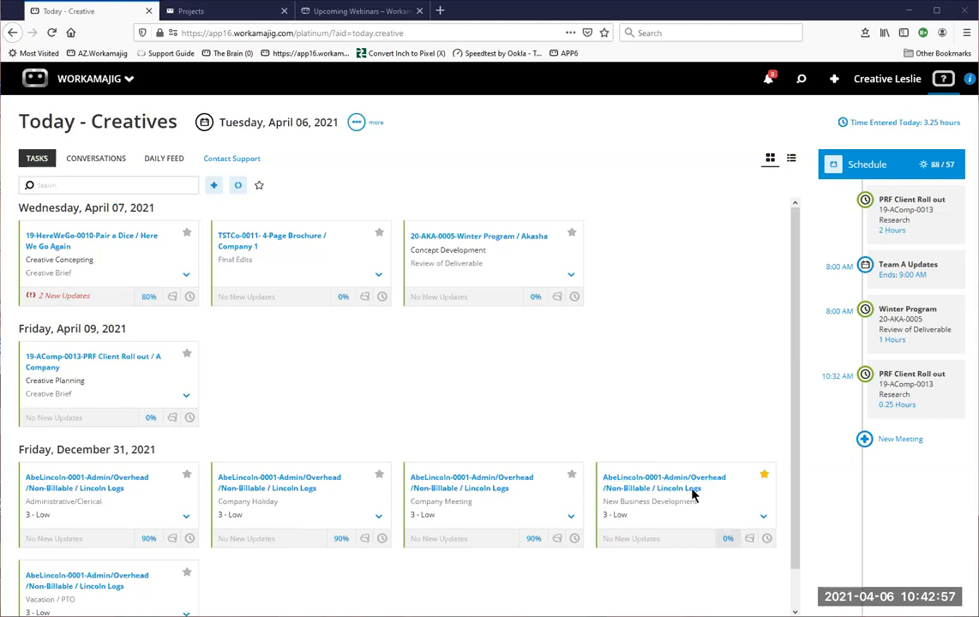
- Search the Today page's tasks for "ac" and for "13", and clear the search
{"action": "left_click", "coordinate": [102, 185]}
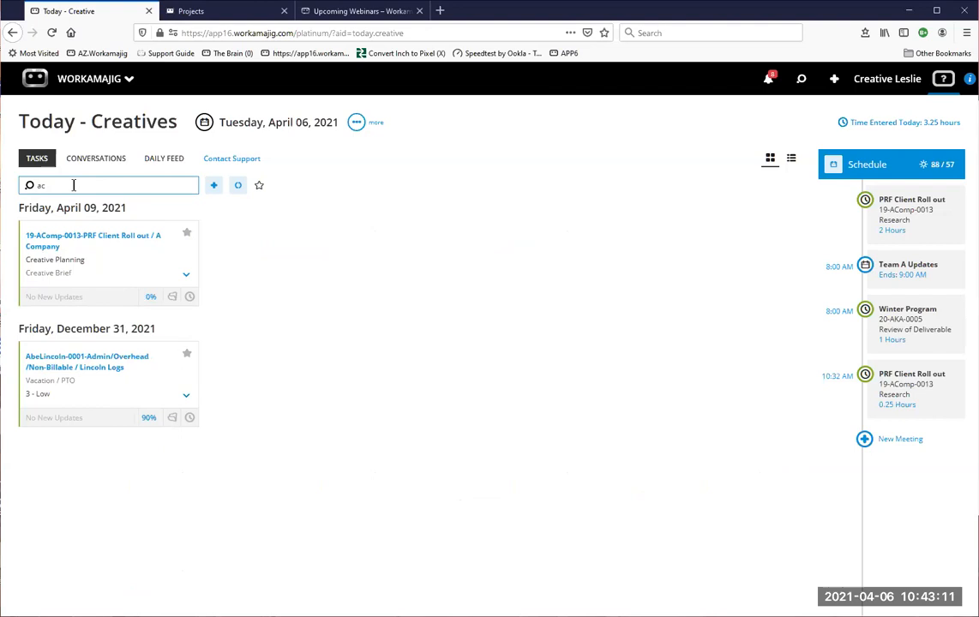
{"action": "double_click", "coordinate": [73, 185]}
{"action": "type", "text": "13"}
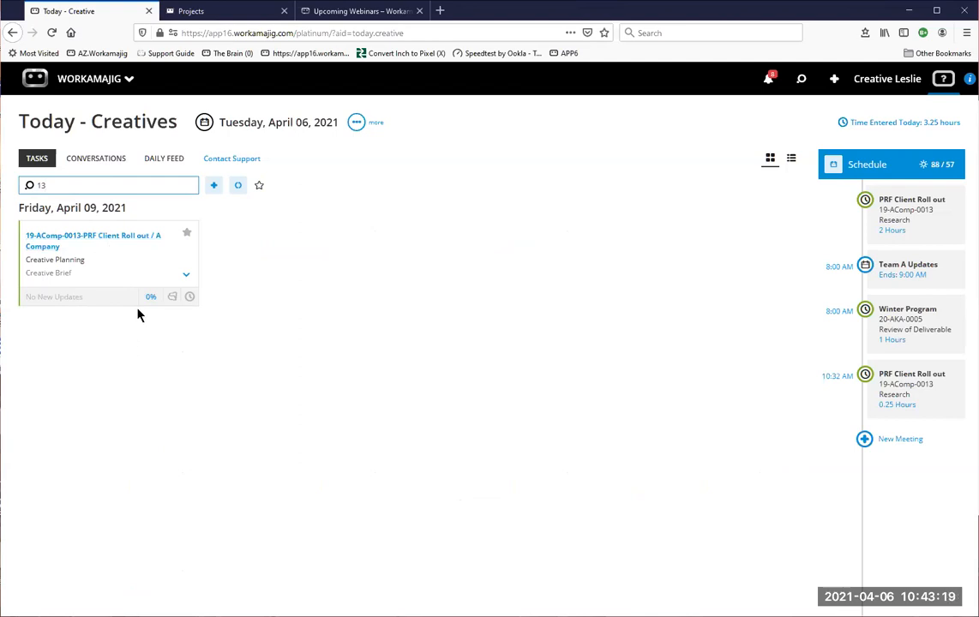
{"action": "key", "text": "ctrl+a"}
{"action": "key", "text": "BackSpace"}
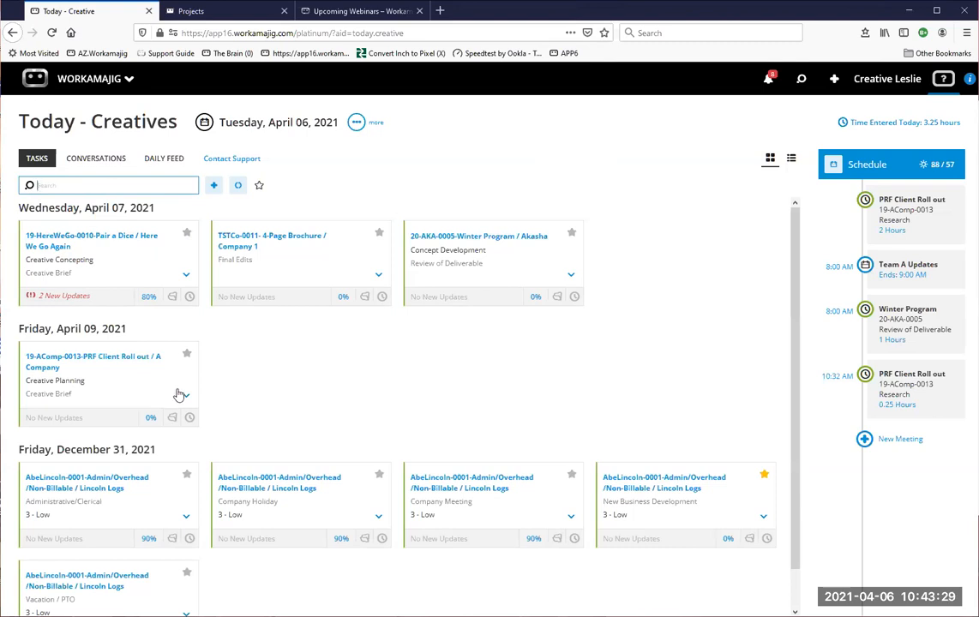
- Open the three April 07 tasks in turn, and look through the Creative Brief's to-do list, deliverables, work description and conversations
{"action": "left_click", "coordinate": [525, 272]}
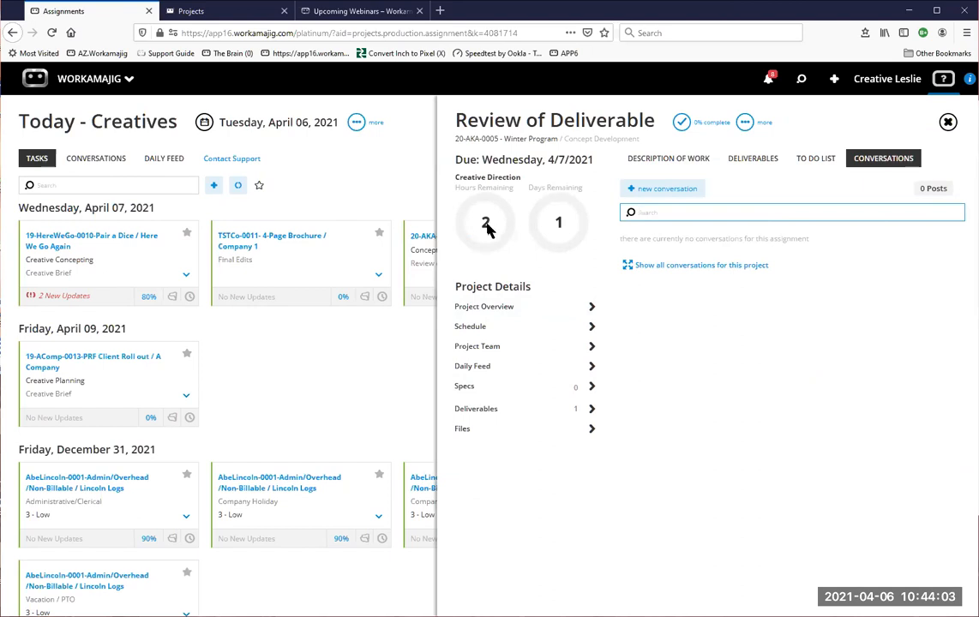
{"action": "left_click", "coordinate": [323, 267]}
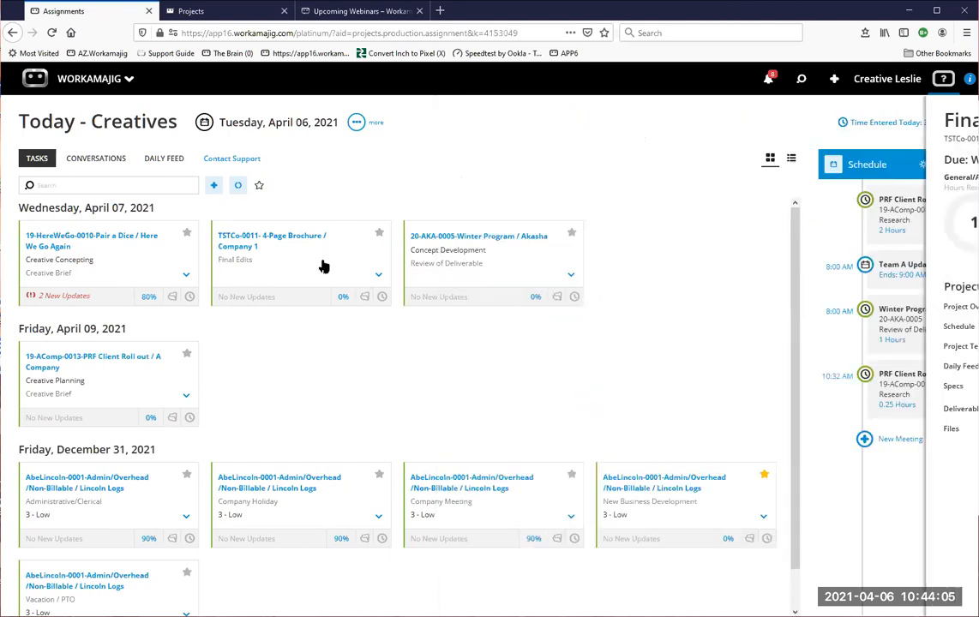
{"action": "left_click", "coordinate": [128, 271]}
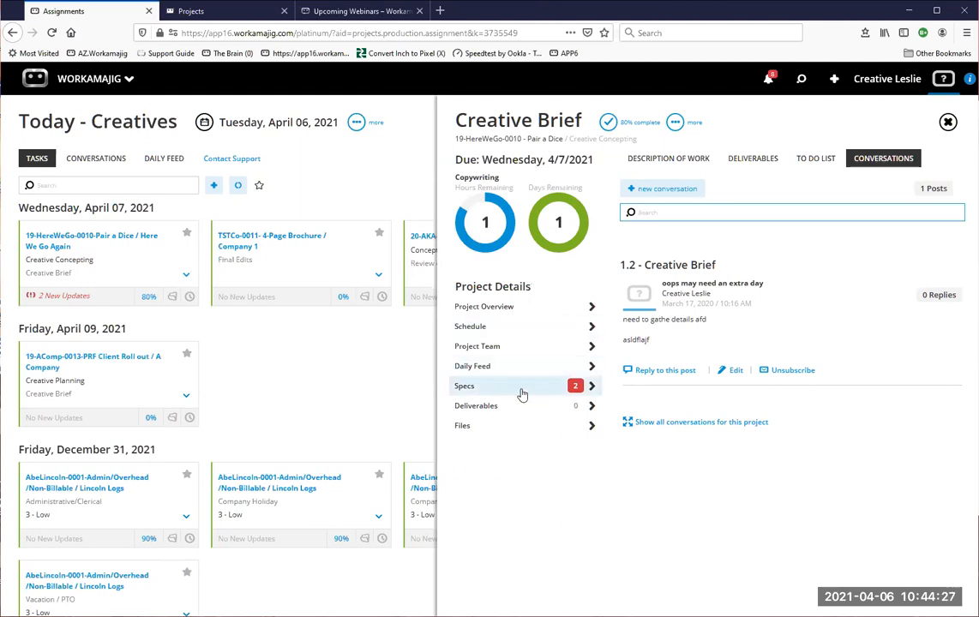
{"action": "left_click", "coordinate": [814, 158]}
{"action": "left_click", "coordinate": [769, 162]}
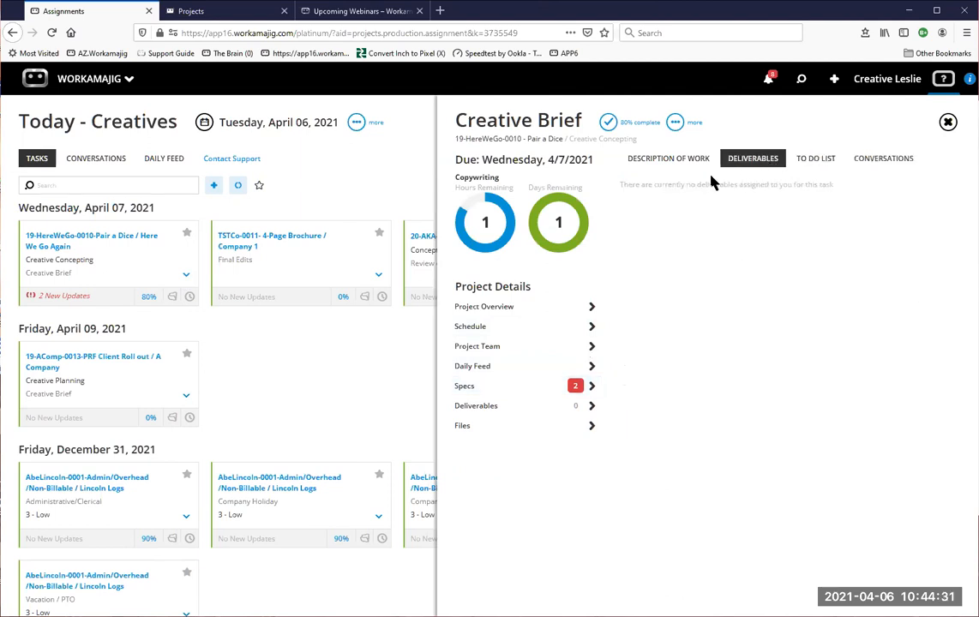
{"action": "left_click", "coordinate": [682, 163]}
{"action": "left_click", "coordinate": [875, 161]}
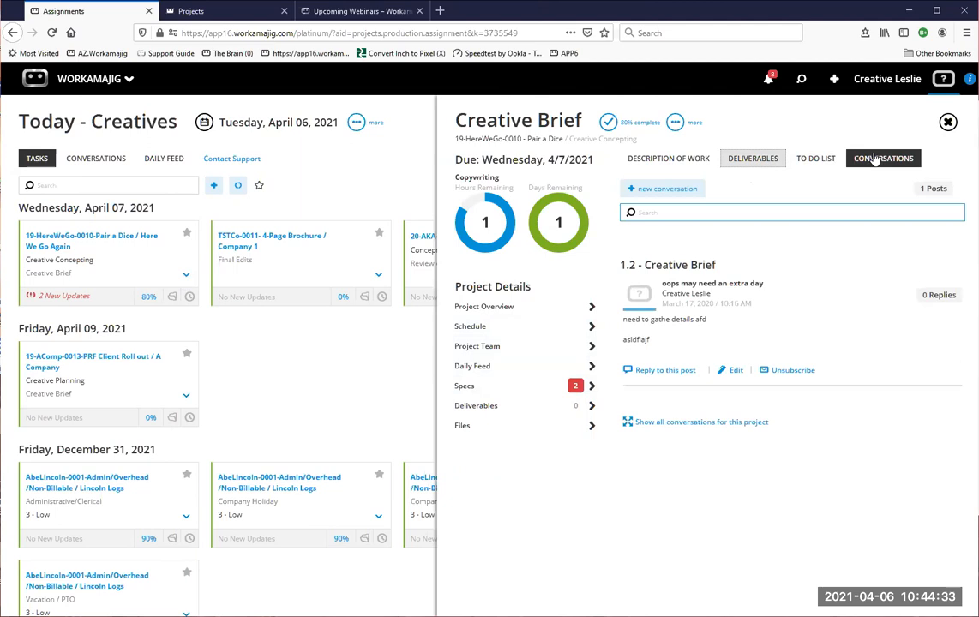
{"action": "left_click", "coordinate": [948, 123]}
- View the Winter Program Review of Deliverable task's deliverables and work description, and try to open the project's deliverables
{"action": "left_click", "coordinate": [535, 265]}
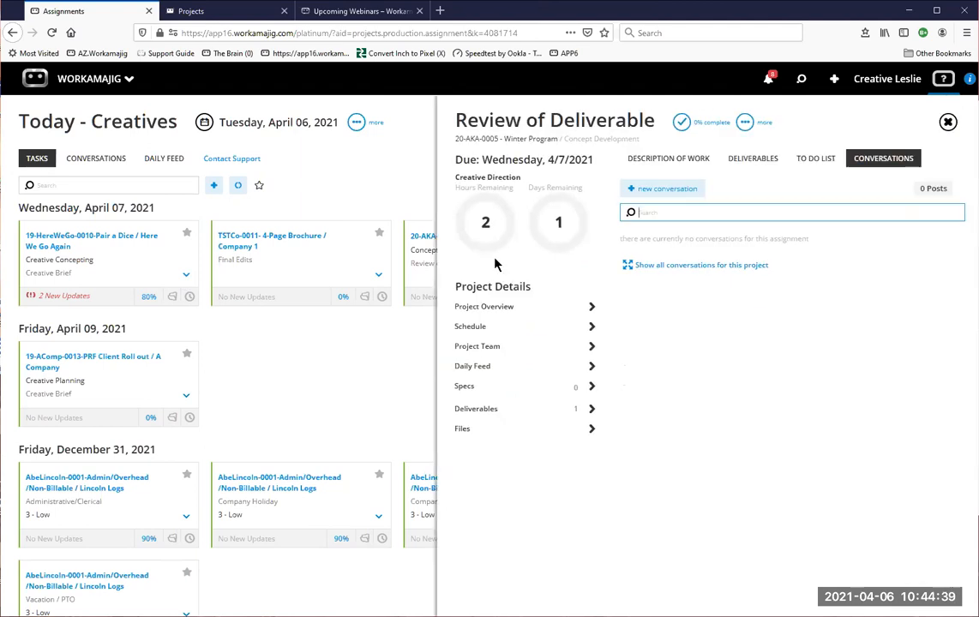
{"action": "left_click", "coordinate": [755, 163]}
{"action": "left_click", "coordinate": [667, 165]}
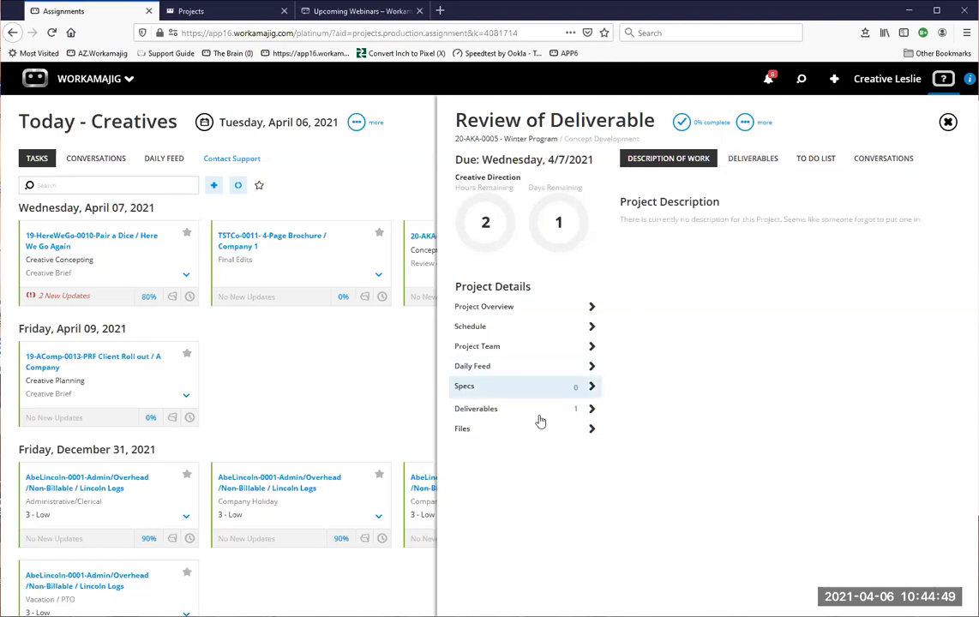
{"action": "left_click", "coordinate": [477, 411]}
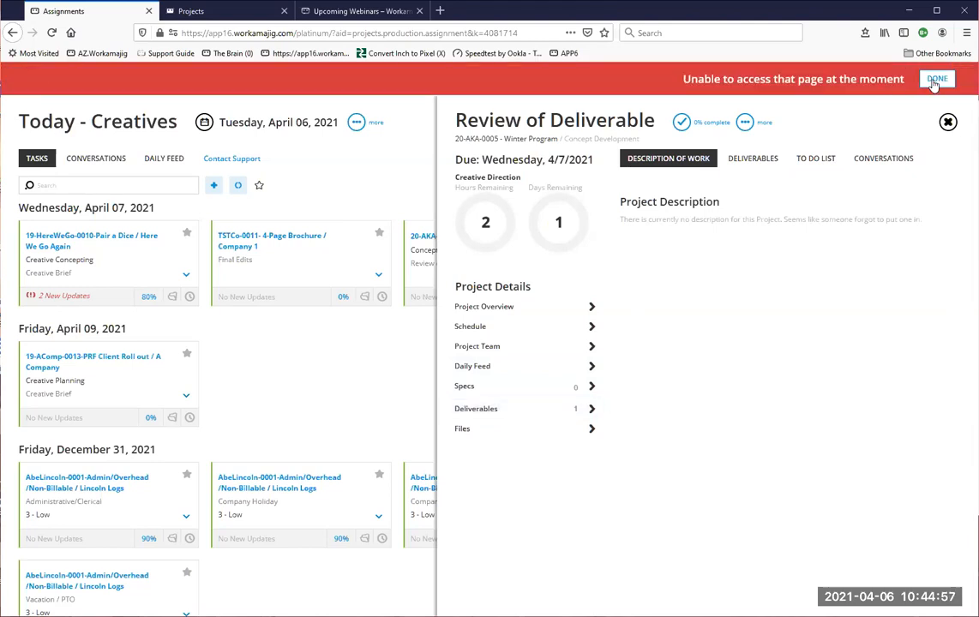
{"action": "left_click", "coordinate": [936, 79]}
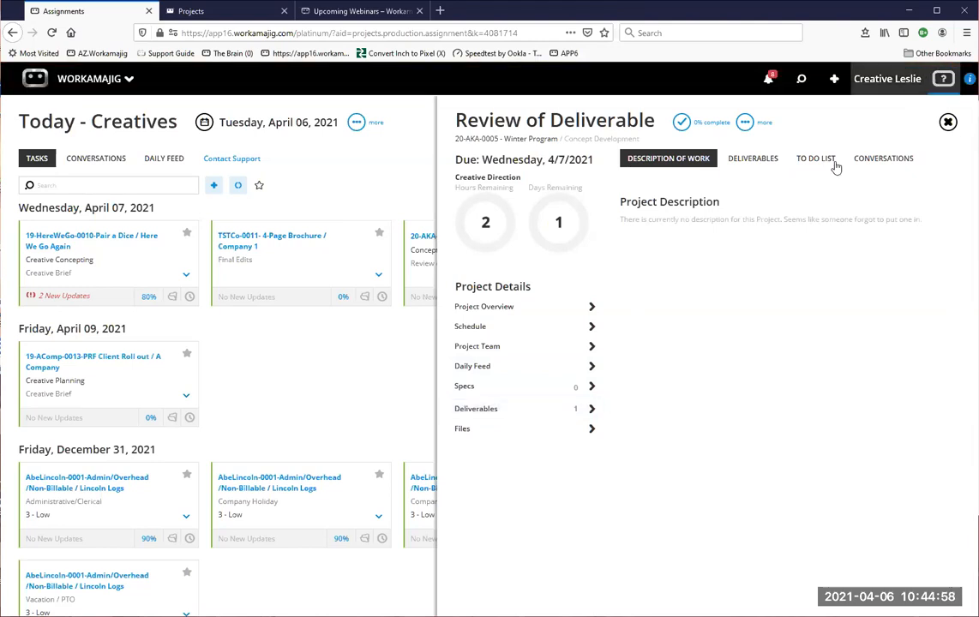
{"action": "left_click", "coordinate": [948, 122]}
- Reopen the Review of Deliverable task, view its Project Overview, retry opening the project's deliverables, and close the task
{"action": "left_click", "coordinate": [530, 269]}
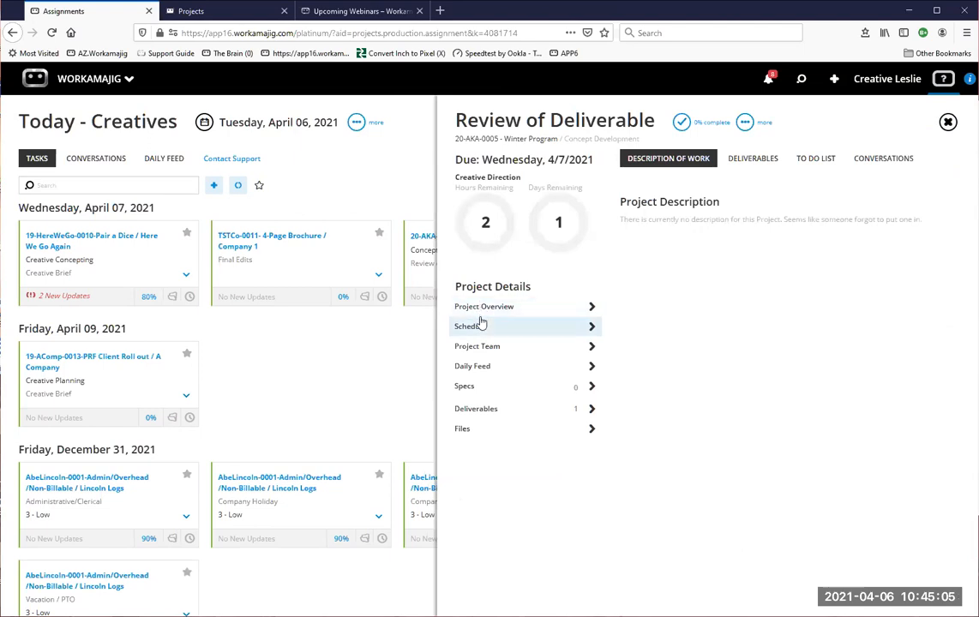
{"action": "left_click", "coordinate": [484, 306]}
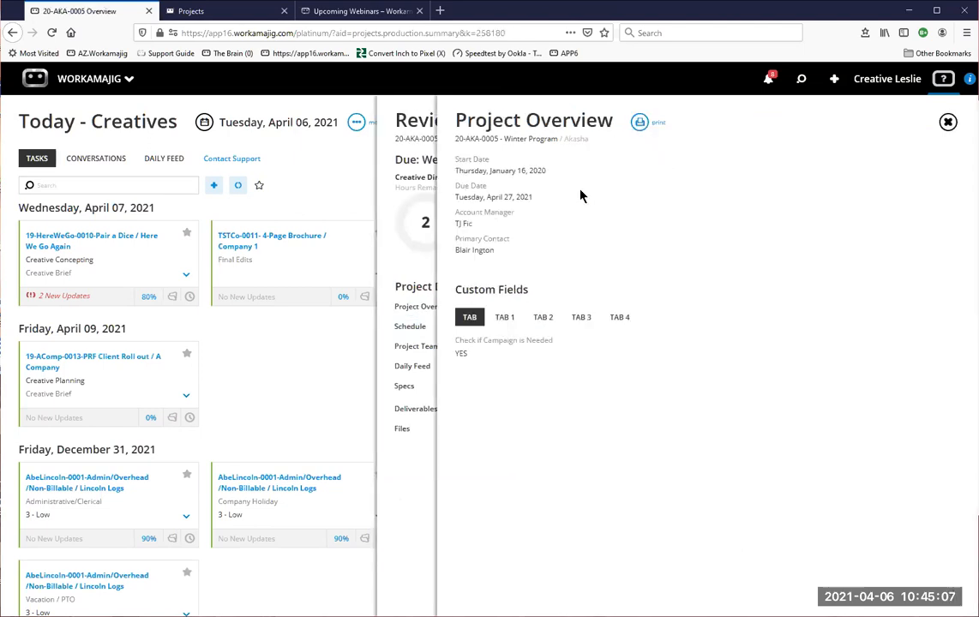
{"action": "left_click", "coordinate": [946, 123]}
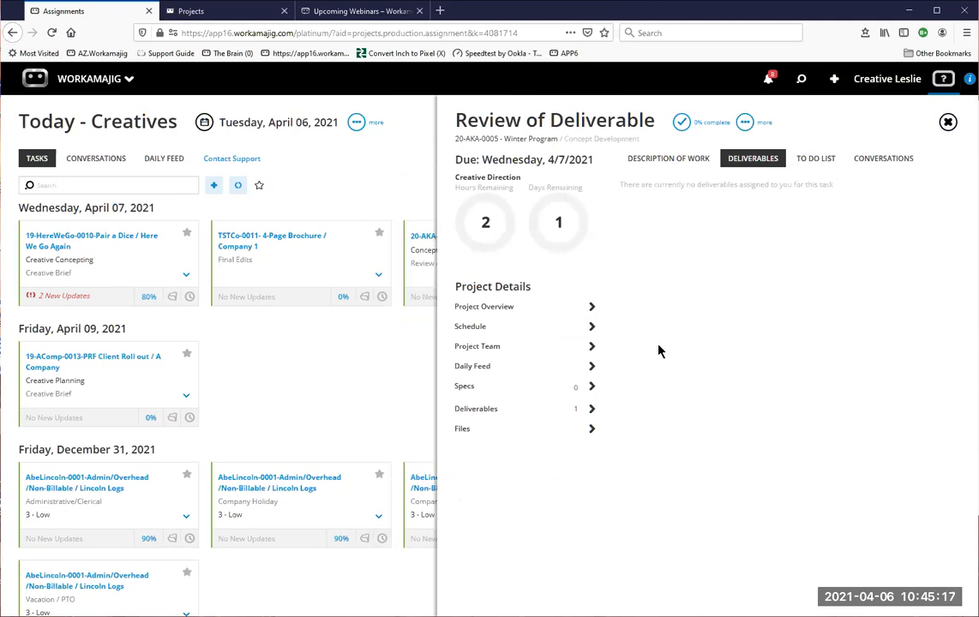
{"action": "left_click", "coordinate": [497, 412]}
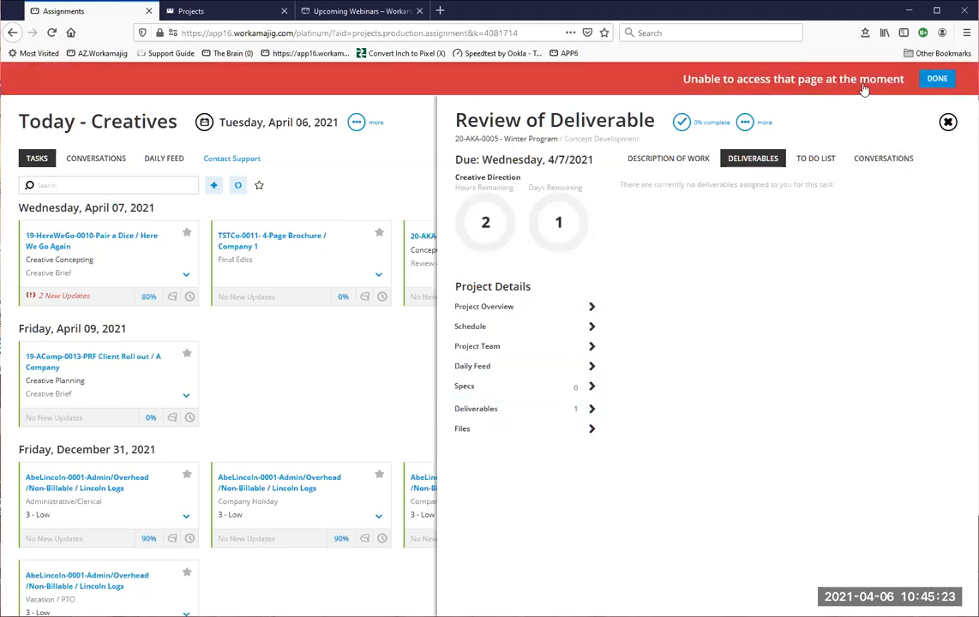
{"action": "left_click", "coordinate": [938, 78]}
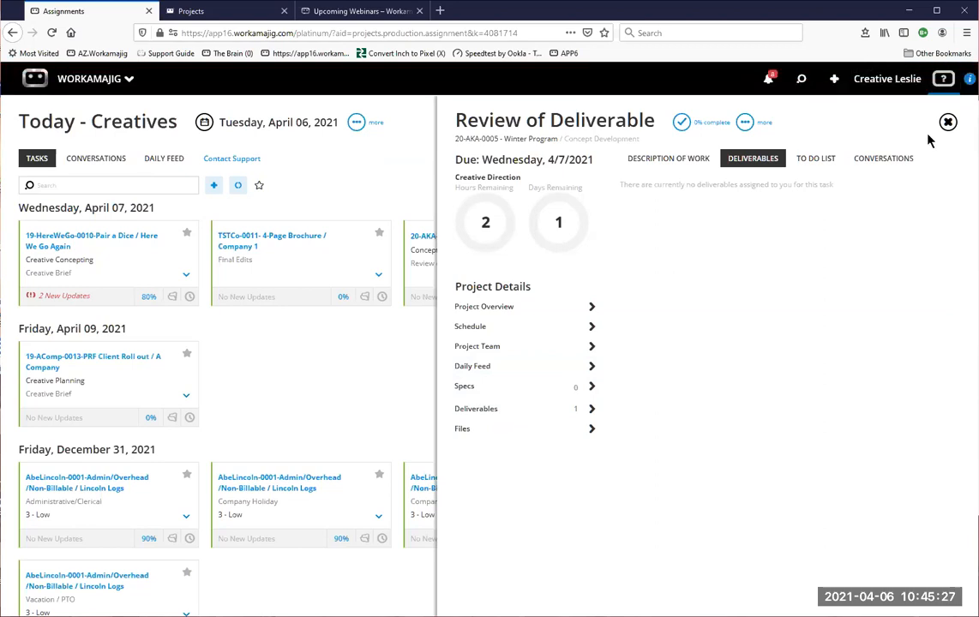
{"action": "left_click", "coordinate": [947, 122]}
- Open the Deliverables view from the saved search views, and list all deliverables without search criteria
{"action": "left_click", "coordinate": [801, 80]}
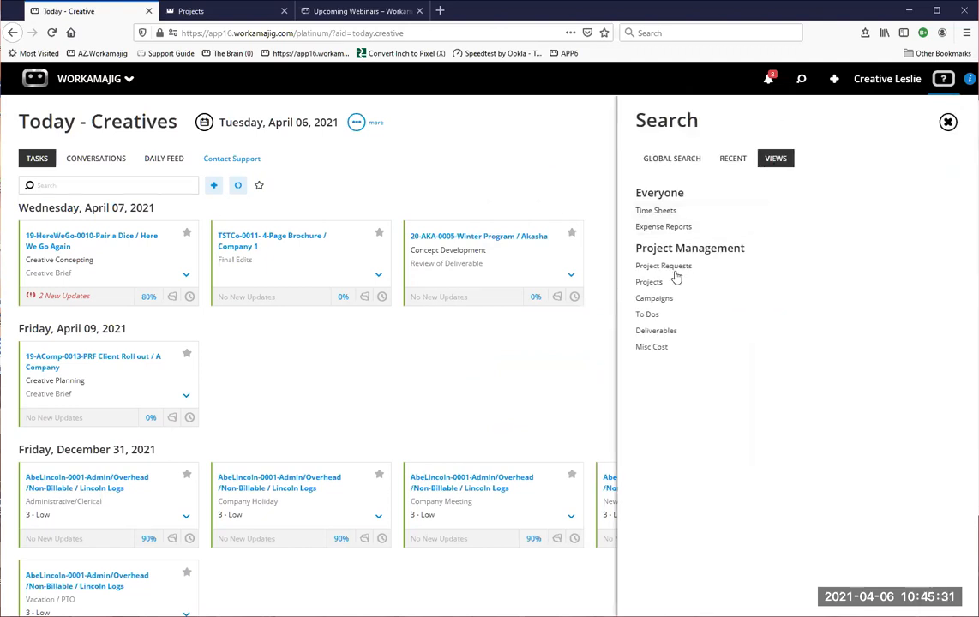
{"action": "left_click", "coordinate": [653, 333]}
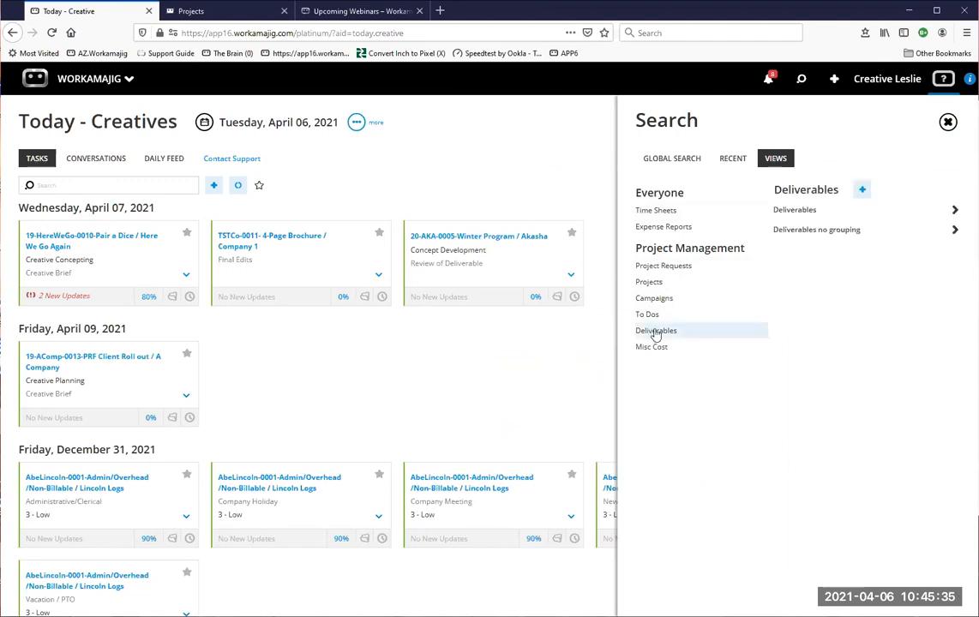
{"action": "left_click", "coordinate": [797, 211]}
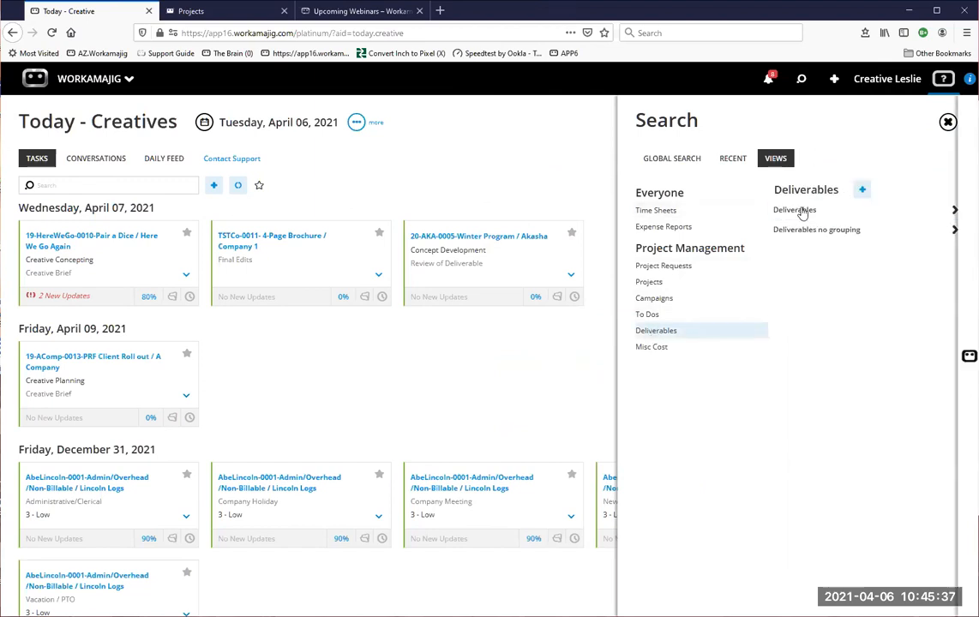
{"action": "left_click", "coordinate": [837, 455]}
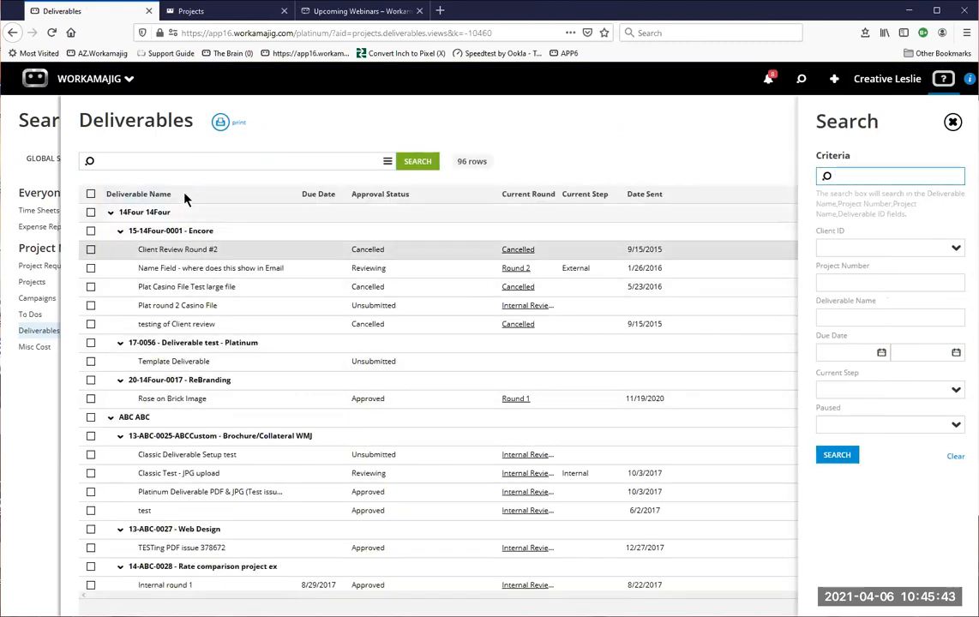
- Search the deliverables for "005", and view the 19-ABC-0005 Template Deliverable and the second deliverable under 17-AbeLincoln-0002-0052
{"action": "left_click", "coordinate": [182, 161]}
{"action": "type", "text": "005"}
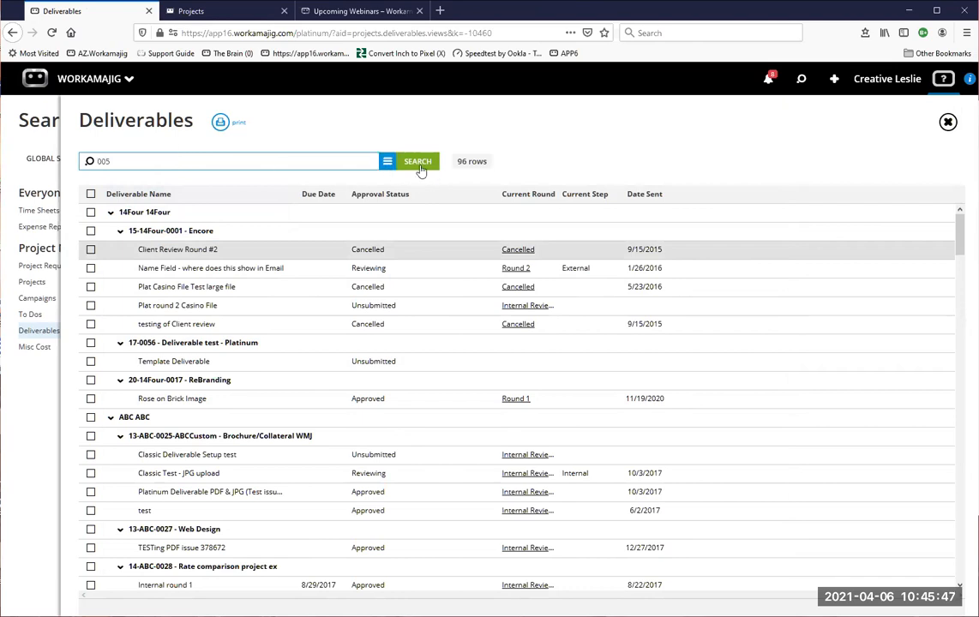
{"action": "left_click", "coordinate": [419, 168]}
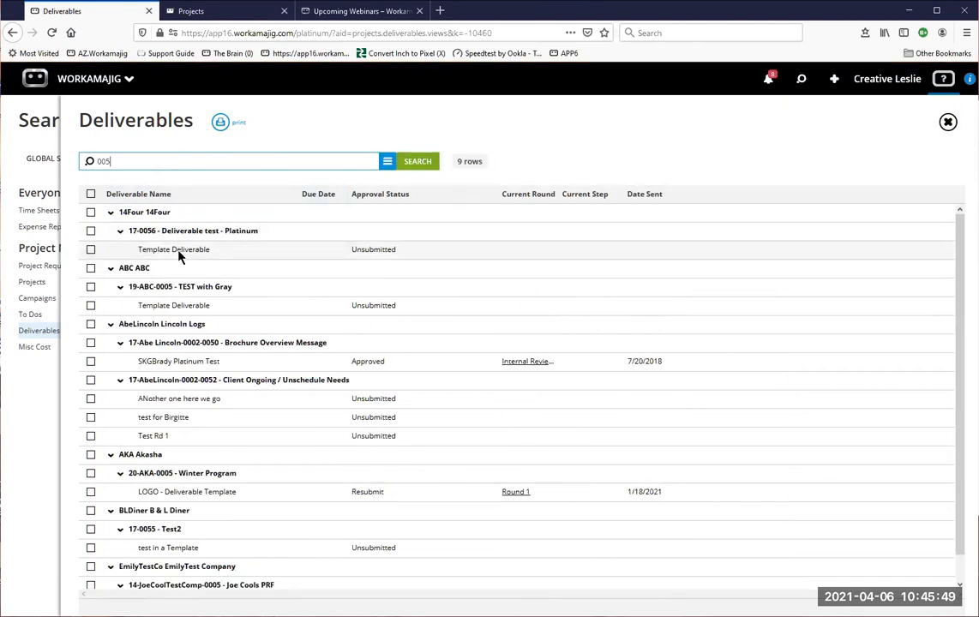
{"action": "left_click", "coordinate": [167, 304]}
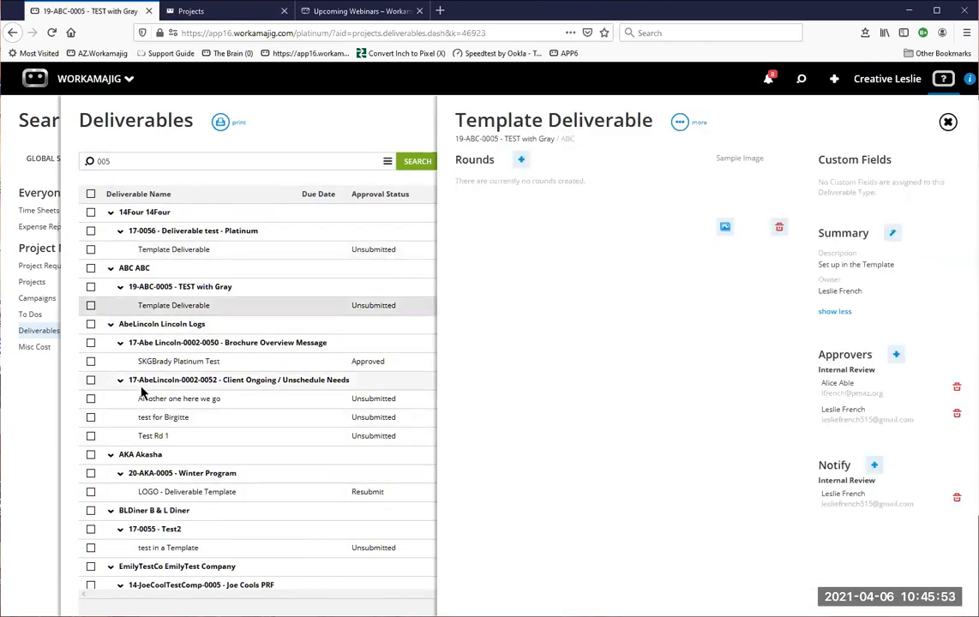
{"action": "left_click", "coordinate": [196, 416]}
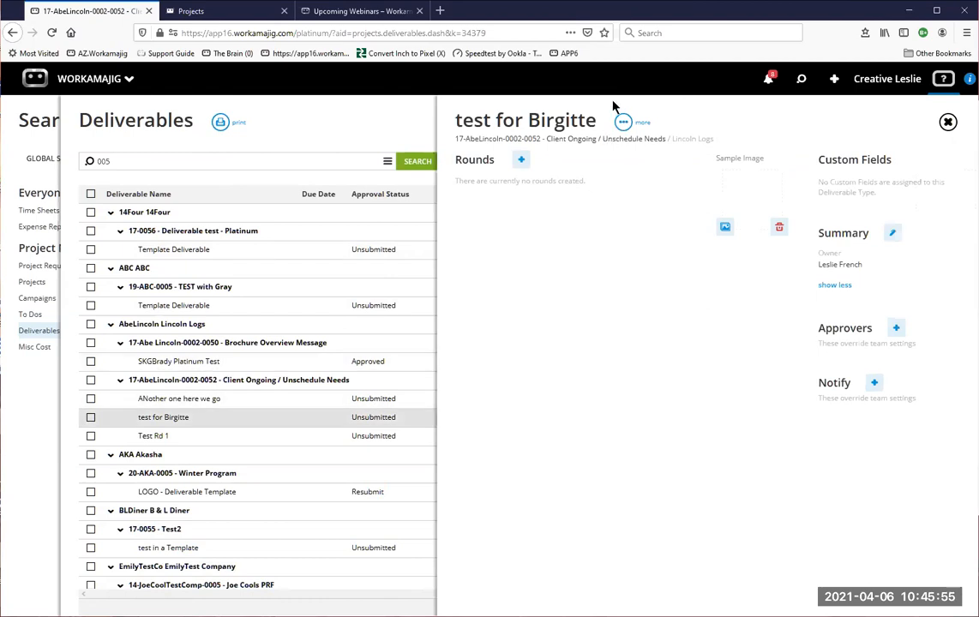
{"action": "left_click", "coordinate": [947, 122]}
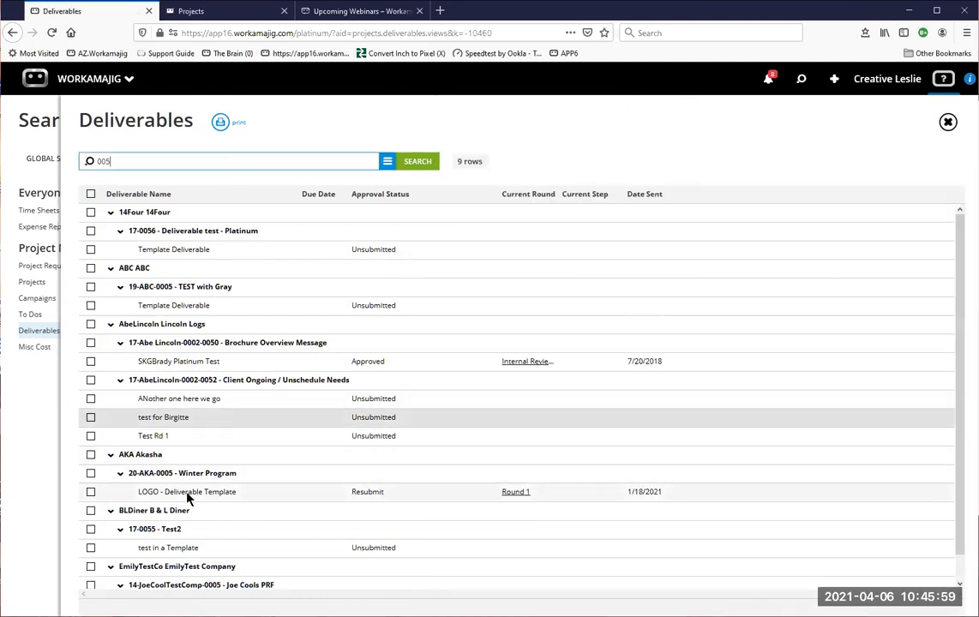
- Search the deliverables for "acomp" instead
{"action": "double_click", "coordinate": [96, 160]}
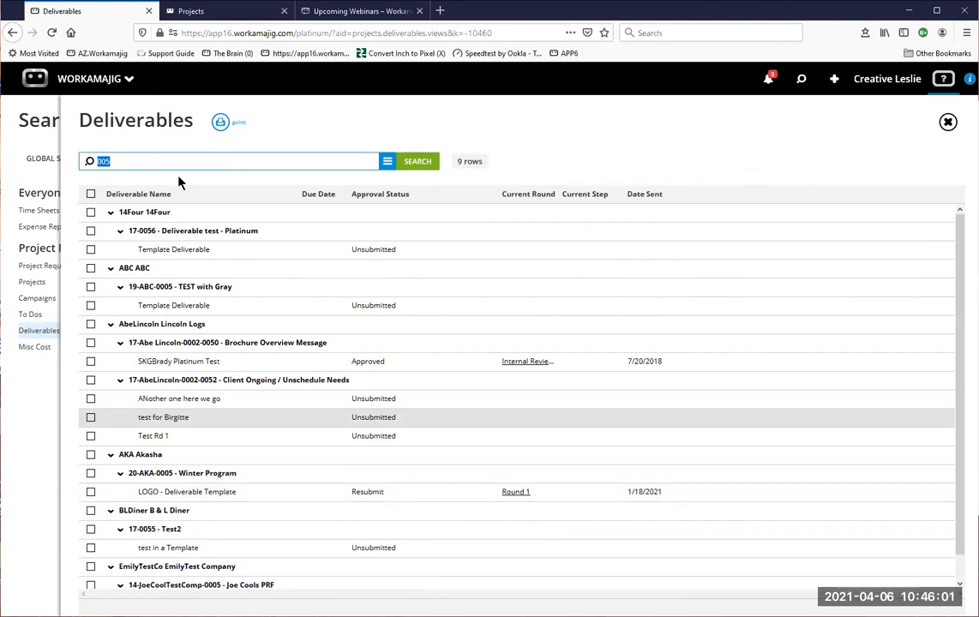
{"action": "type", "text": "acomp"}
{"action": "left_click", "coordinate": [419, 162]}
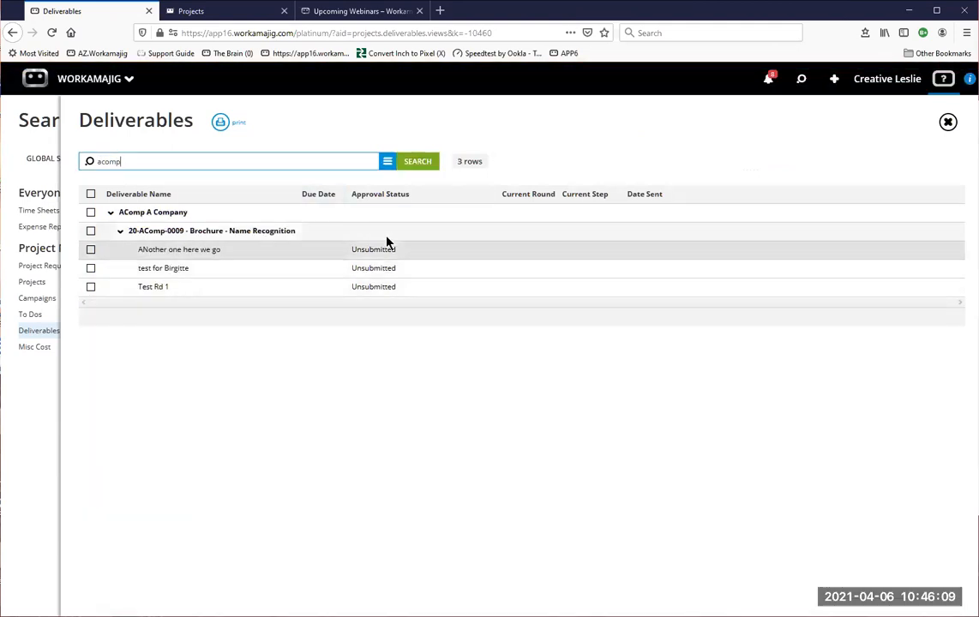
- View each deliverable of the 20-AComp-0009 Brochure - Name Recognition project in turn, and return to the Today page
{"action": "left_click", "coordinate": [175, 249]}
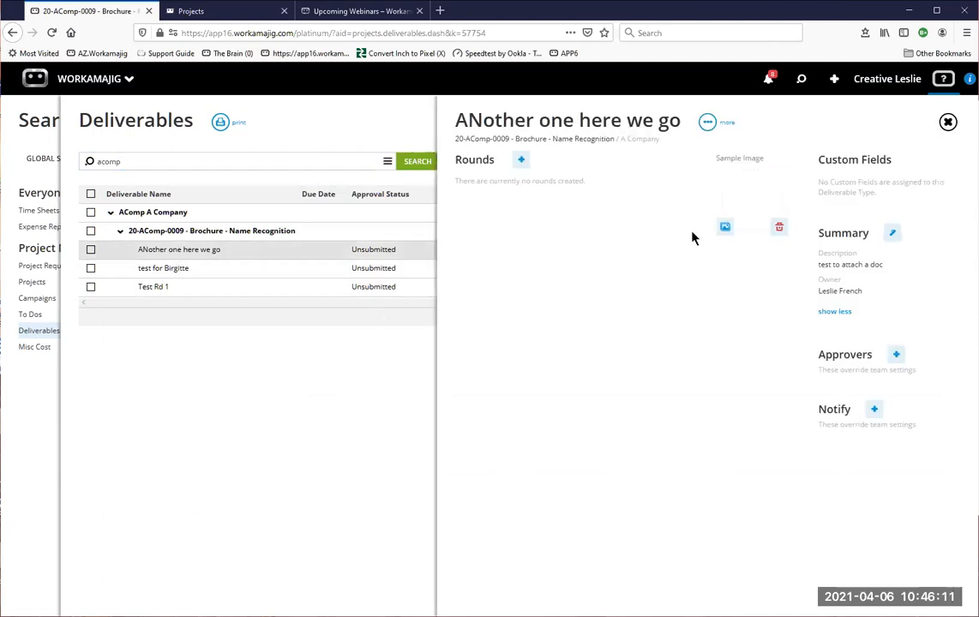
{"action": "left_click", "coordinate": [948, 123]}
{"action": "left_click", "coordinate": [221, 275]}
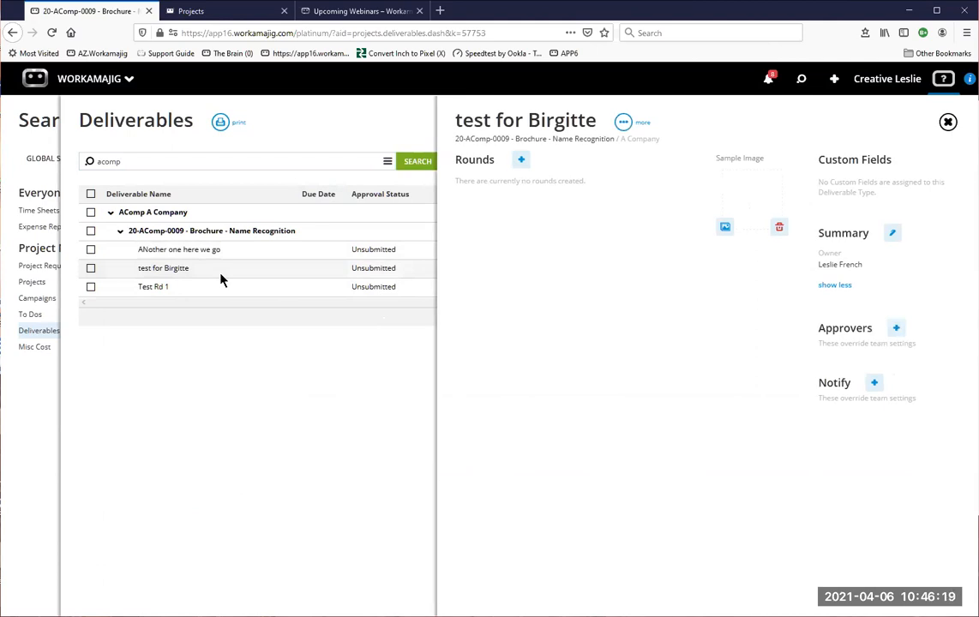
{"action": "left_click", "coordinate": [948, 122]}
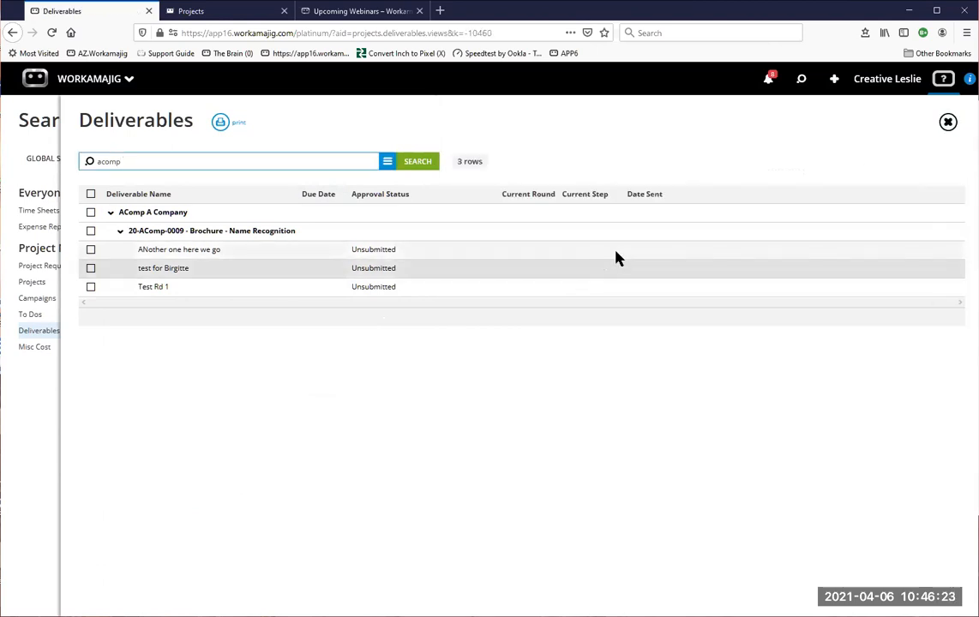
{"action": "left_click", "coordinate": [201, 289]}
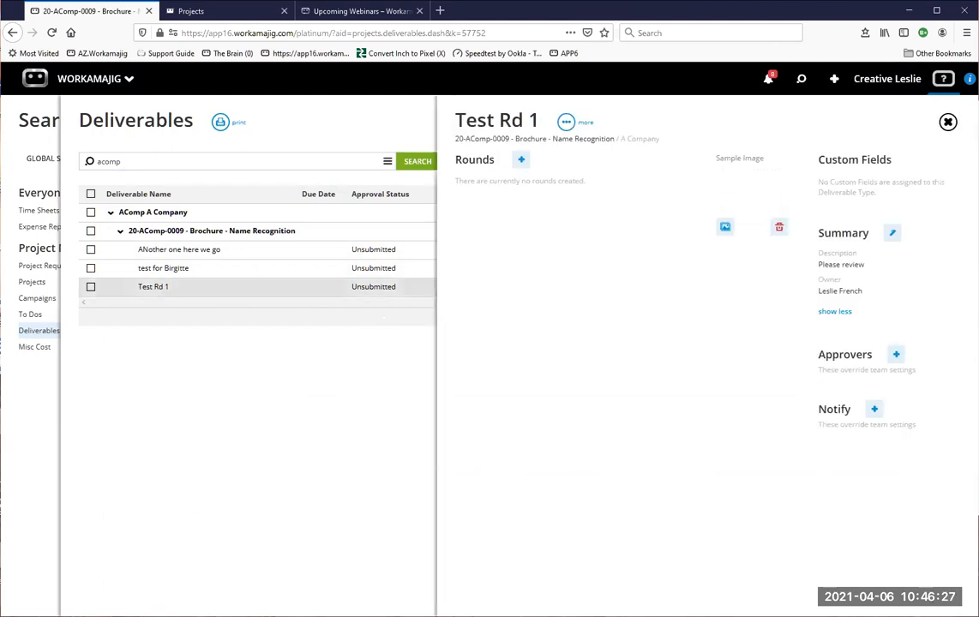
{"action": "left_click", "coordinate": [949, 123]}
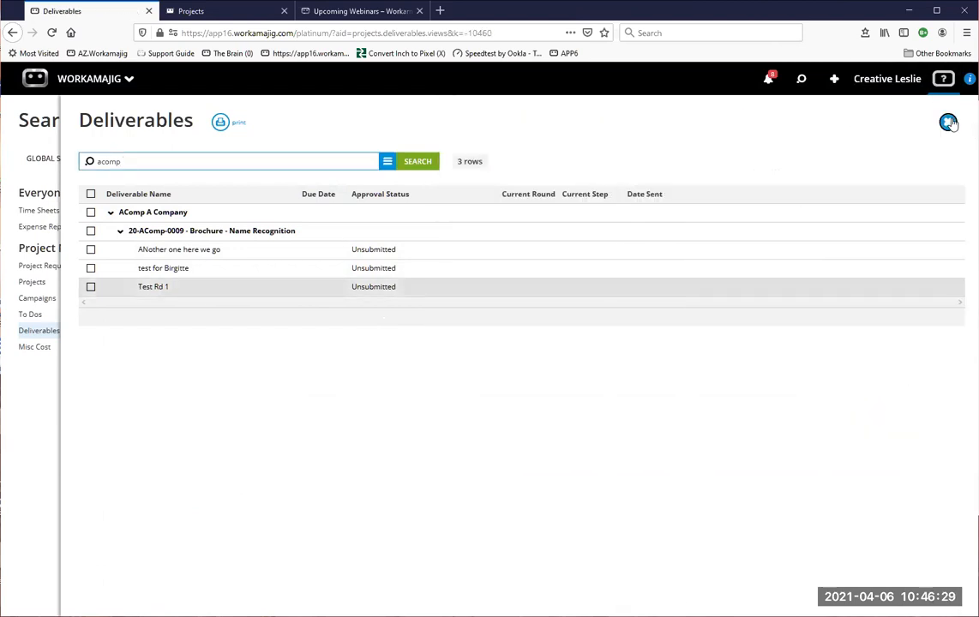
{"action": "left_click", "coordinate": [950, 121]}
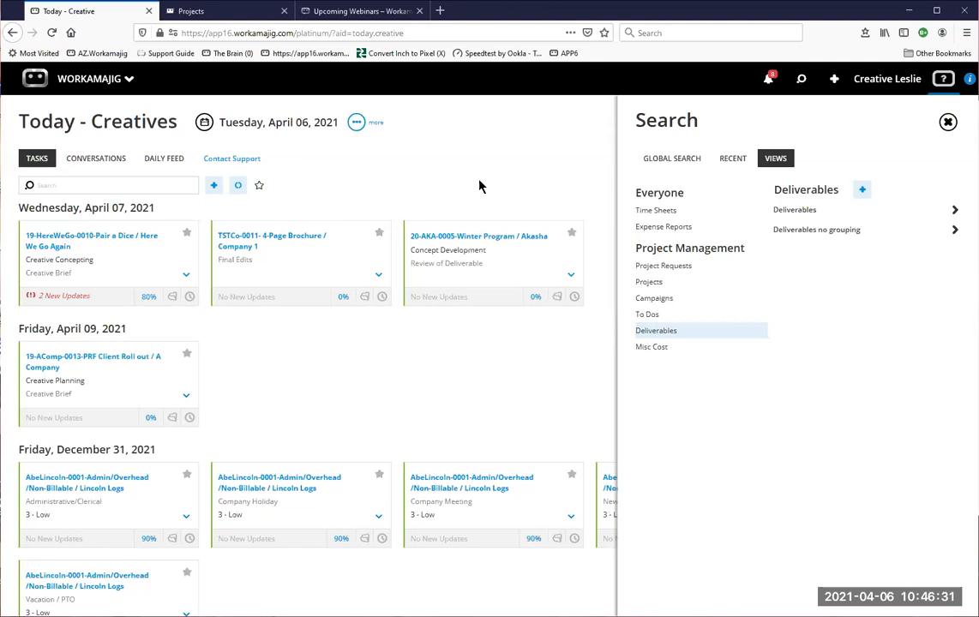
{"action": "left_click", "coordinate": [948, 123]}
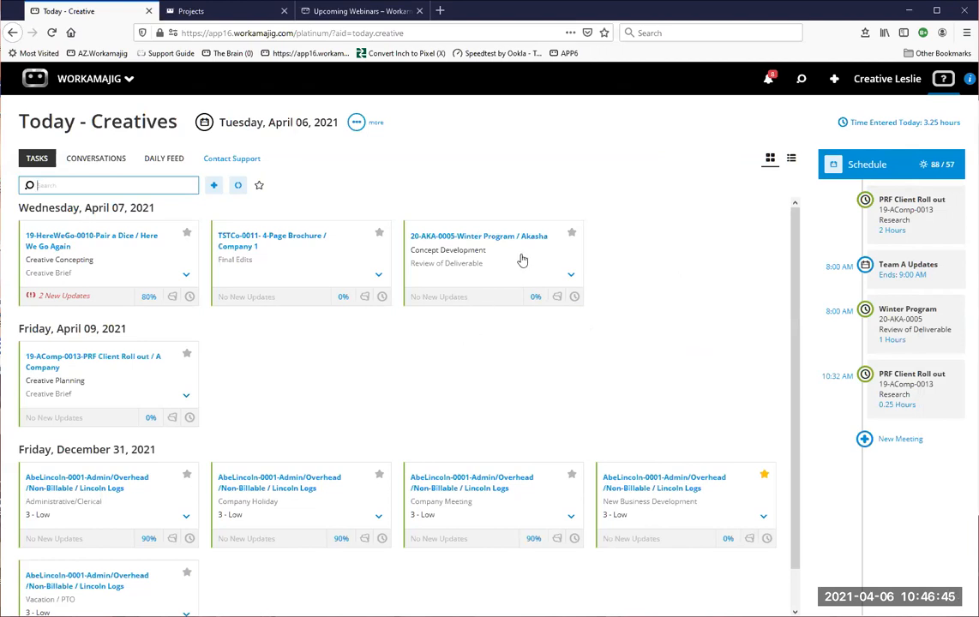
- From the Winter Program Review of Deliverable task, view the project's files and the Christmas program PDF's details, and close the task
{"action": "left_click", "coordinate": [540, 275]}
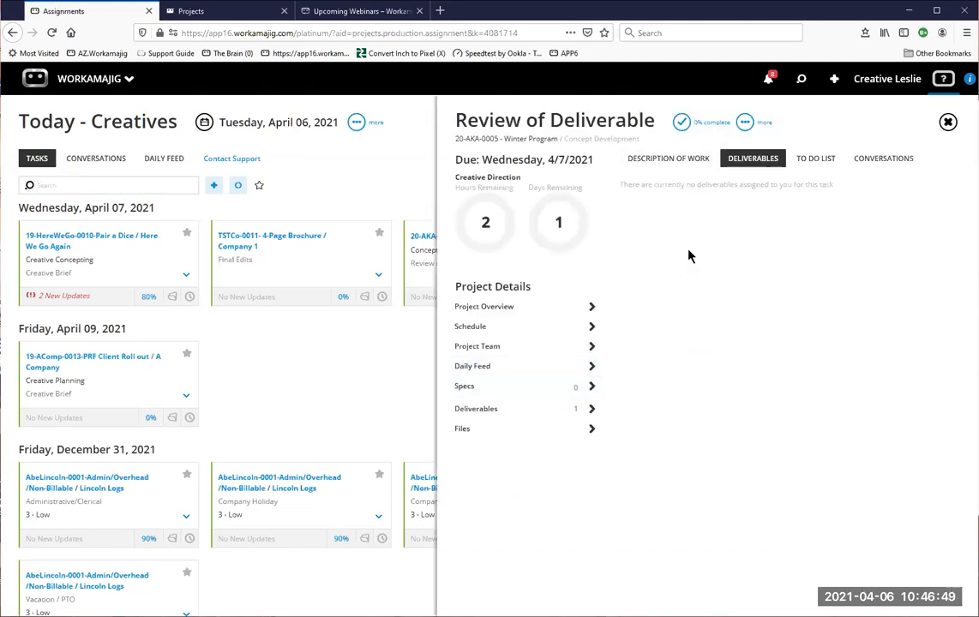
{"action": "left_click", "coordinate": [473, 432]}
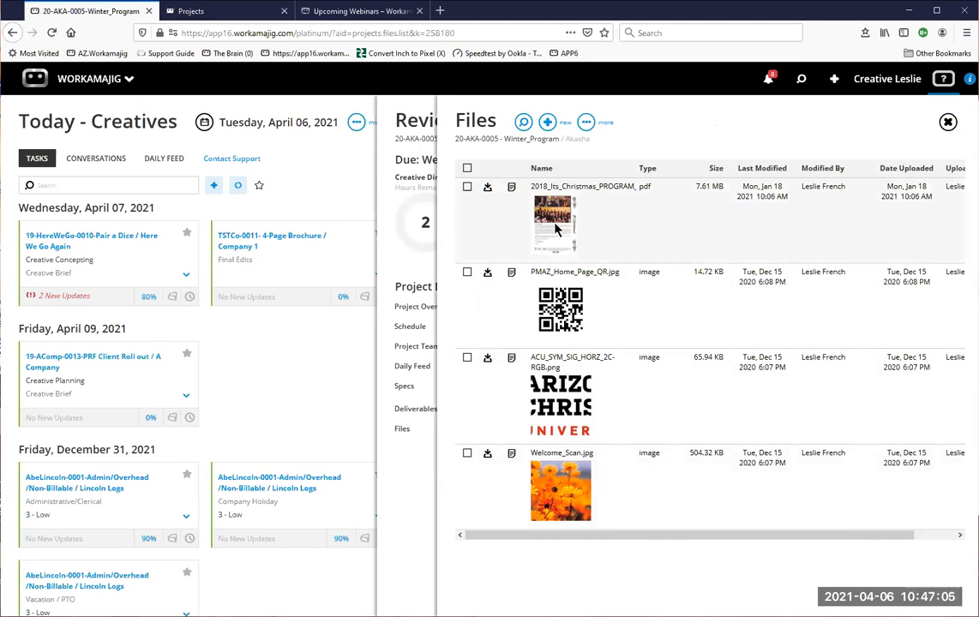
{"action": "left_click", "coordinate": [555, 229]}
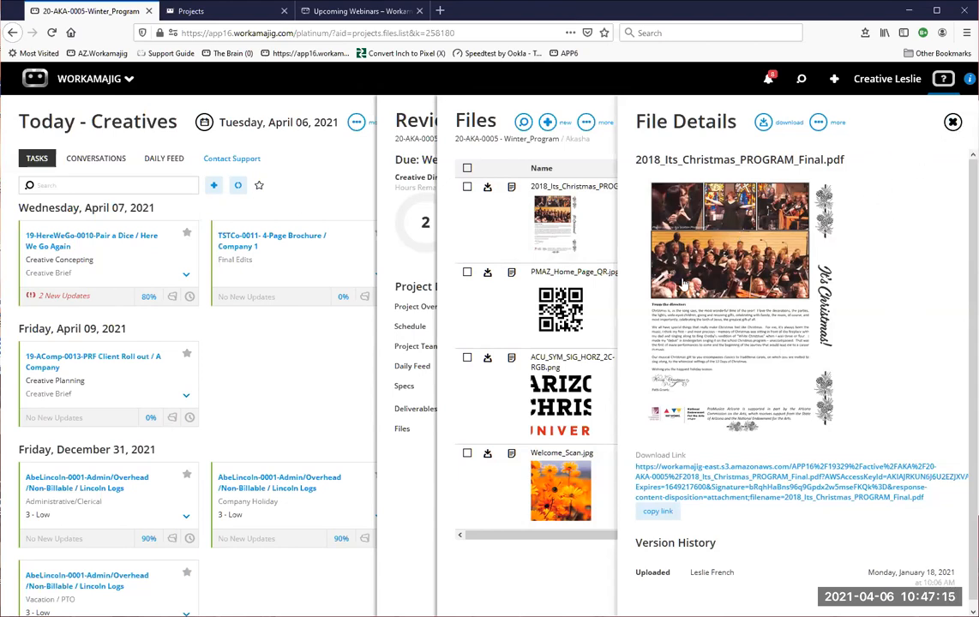
{"action": "left_click", "coordinate": [952, 123]}
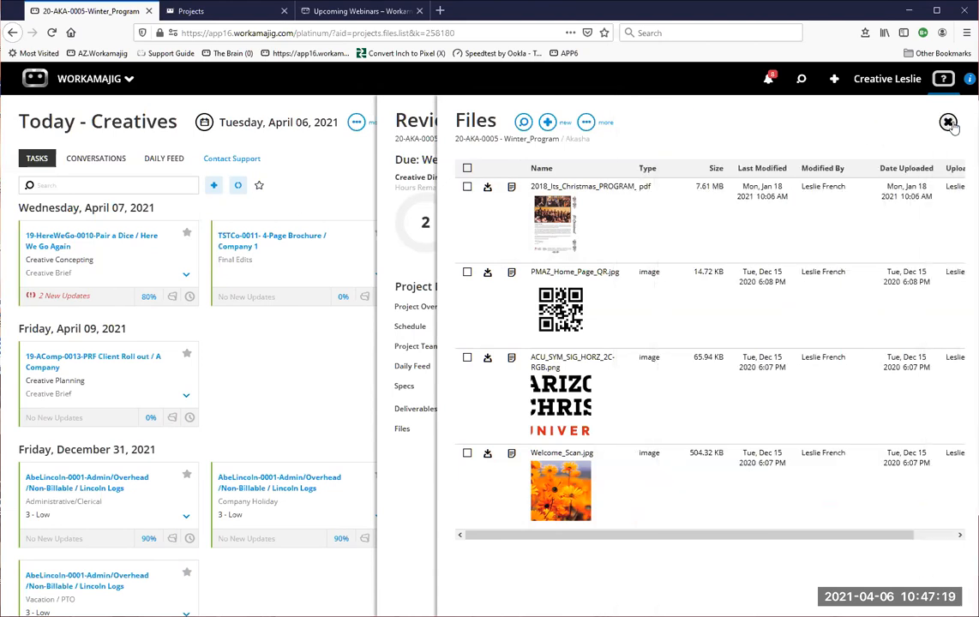
{"action": "left_click", "coordinate": [948, 123]}
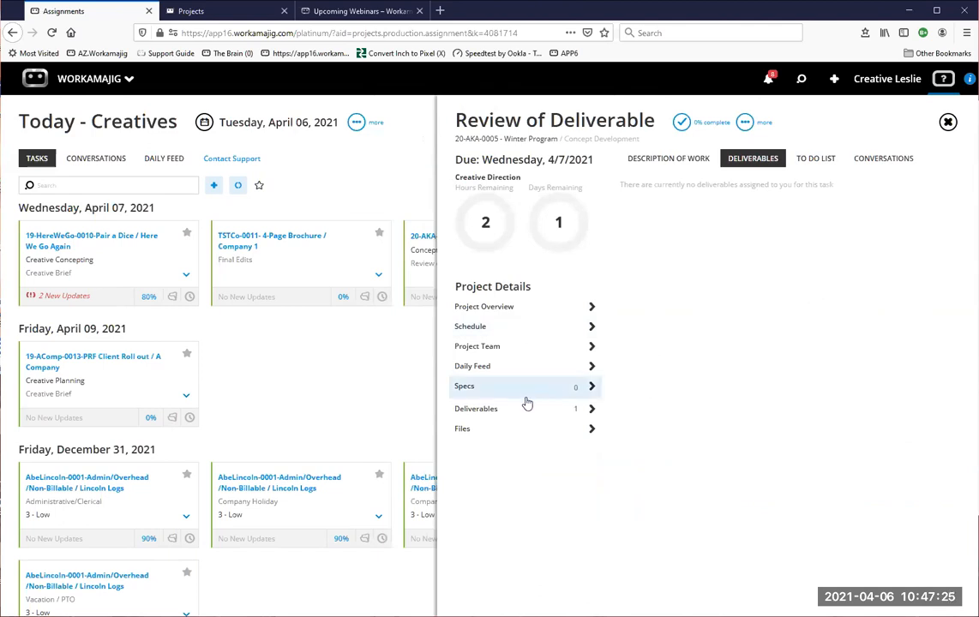
{"action": "left_click", "coordinate": [948, 122]}
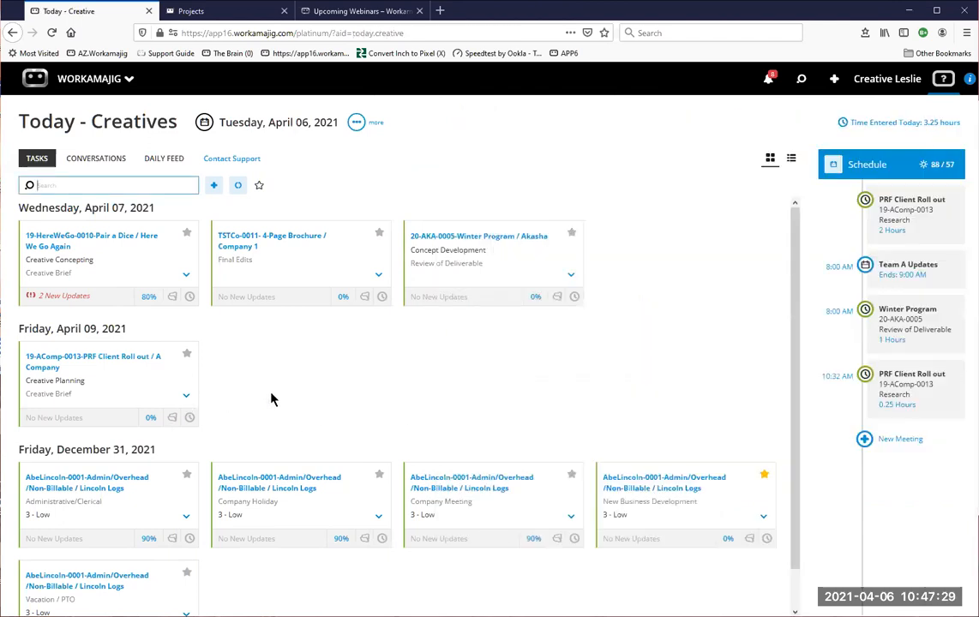
- Try to log 1 hour on the Winter Program Review of Deliverable task as done, and decline to continue with open to-dos
{"action": "left_click", "coordinate": [574, 297]}
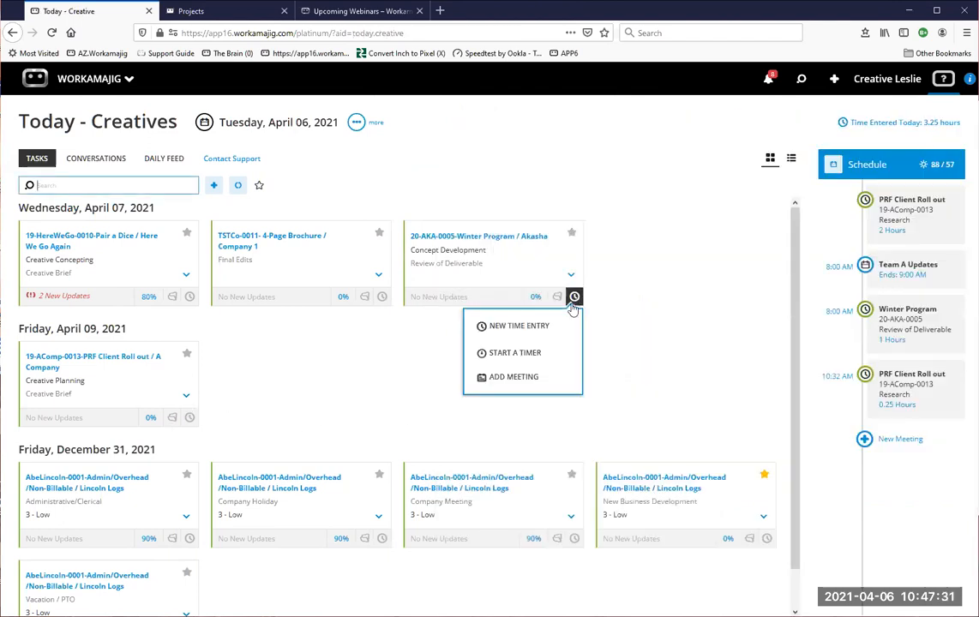
{"action": "left_click", "coordinate": [512, 327]}
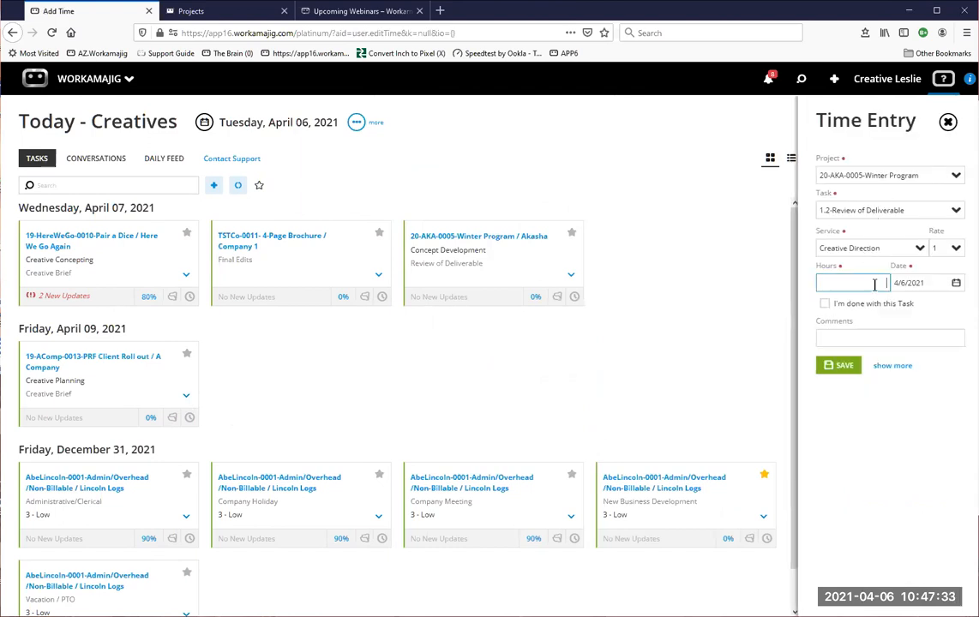
{"action": "type", "text": "1"}
{"action": "left_click", "coordinate": [826, 304]}
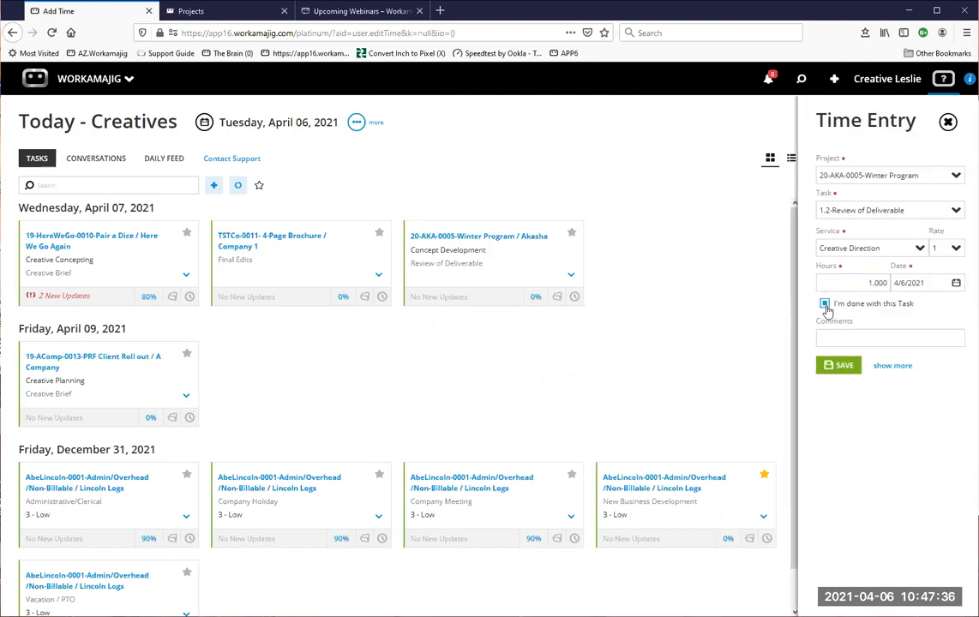
{"action": "left_click", "coordinate": [844, 367]}
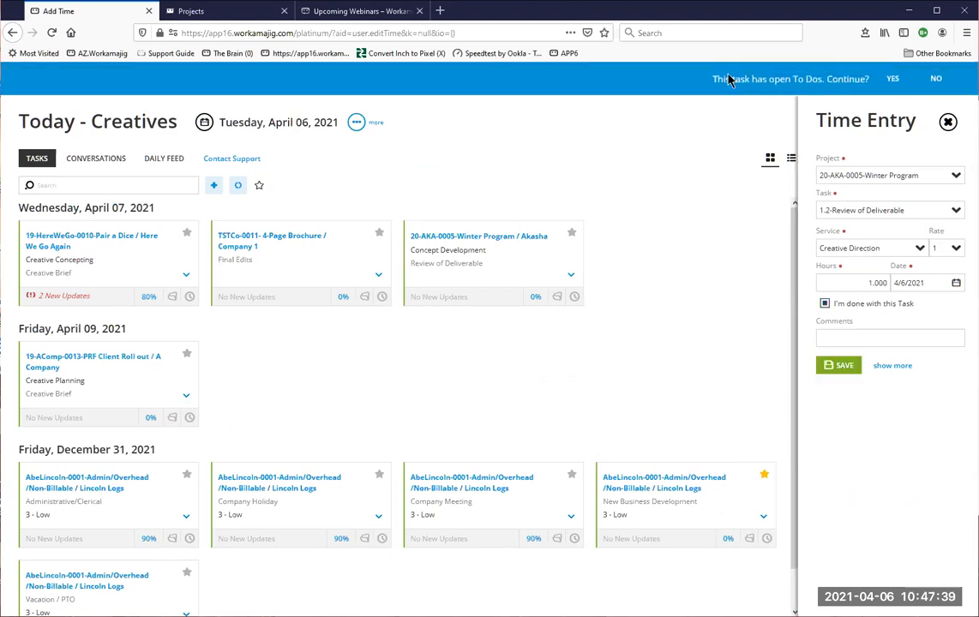
{"action": "left_click", "coordinate": [941, 83]}
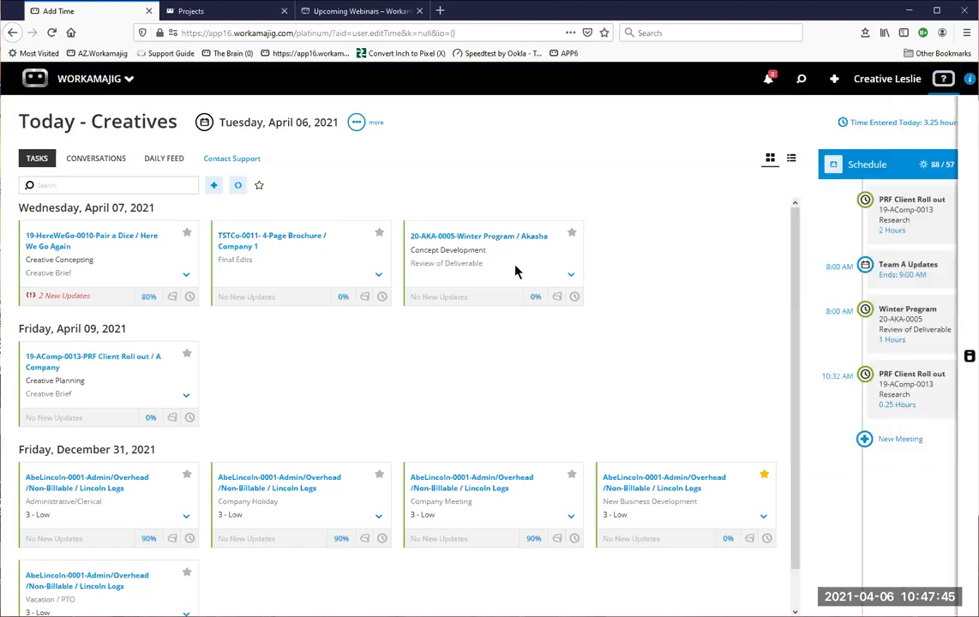
- Check the Review of Deliverable task's to-do list, reopen the task once more, and close it
{"action": "left_click", "coordinate": [516, 272]}
{"action": "left_click", "coordinate": [815, 160]}
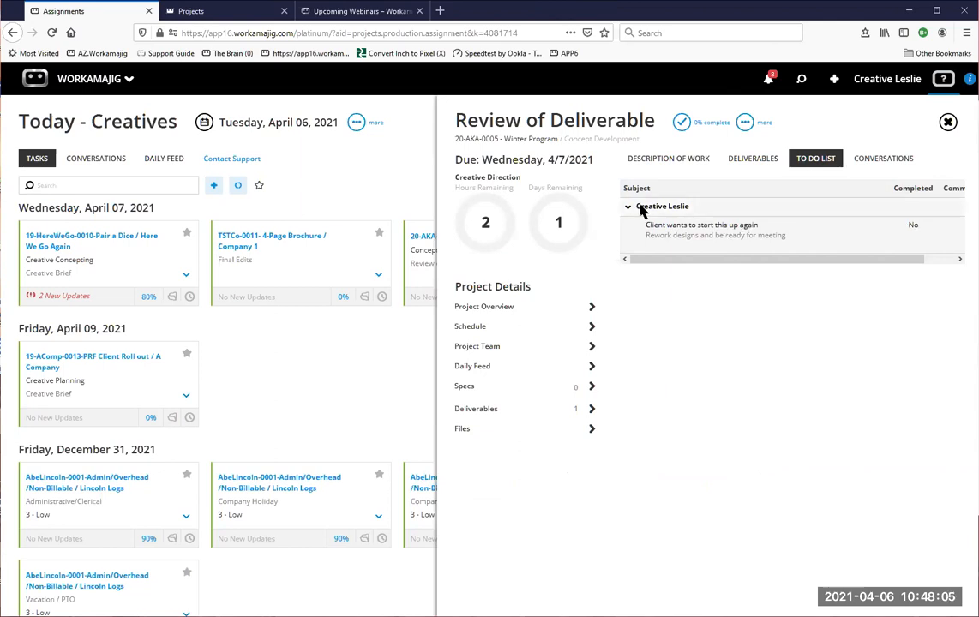
{"action": "left_click_drag", "start_coordinate": [863, 259], "coordinate": [724, 263]}
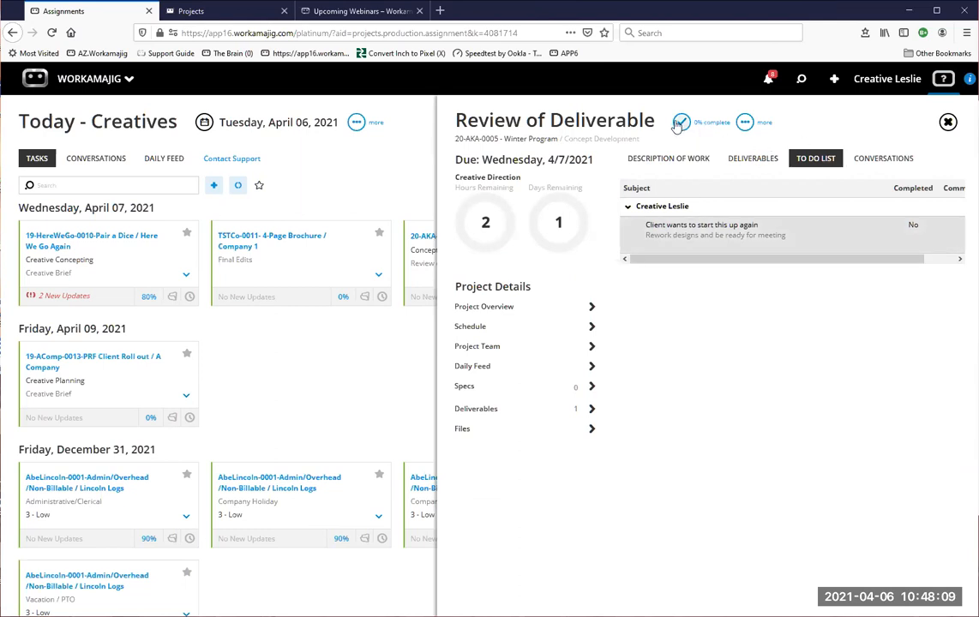
{"action": "left_click", "coordinate": [947, 124]}
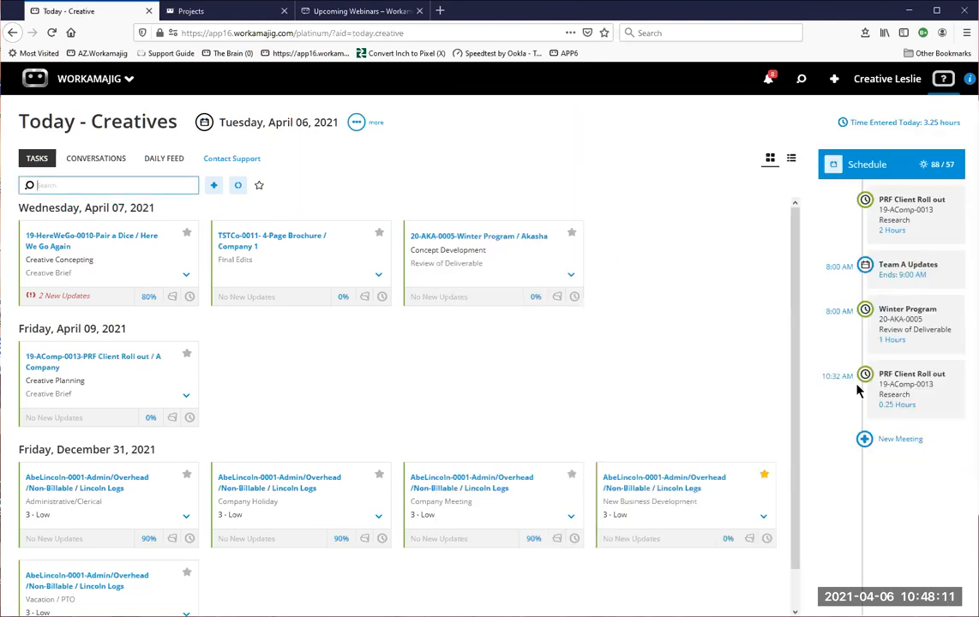
{"action": "left_click", "coordinate": [566, 263]}
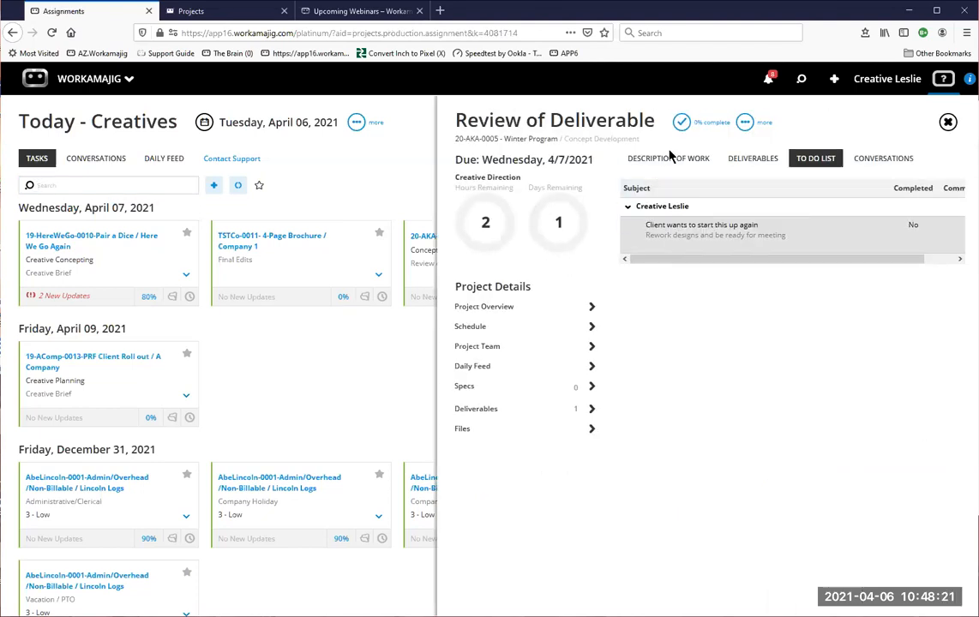
{"action": "left_click", "coordinate": [948, 122]}
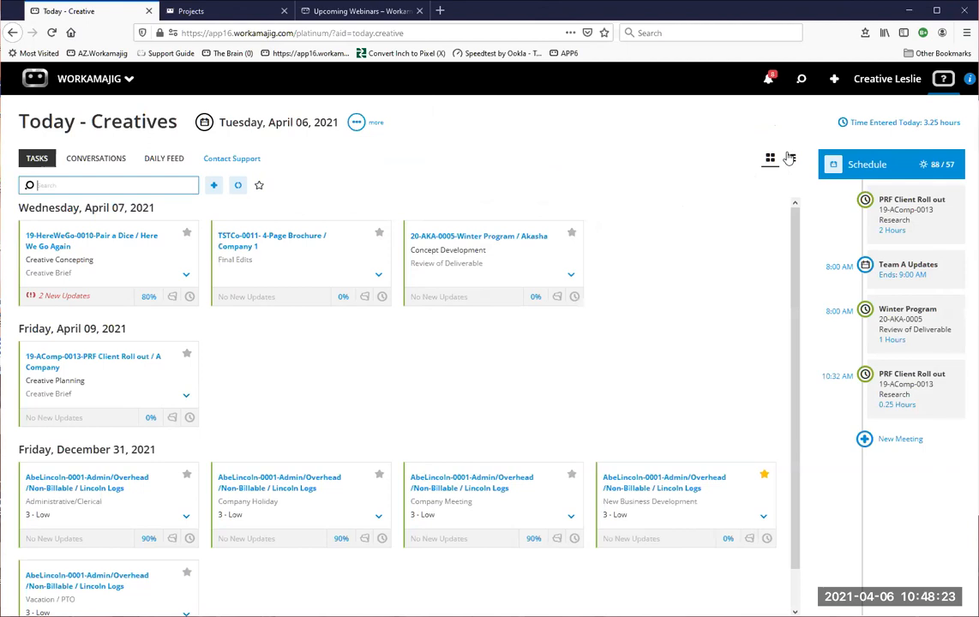
- Log 1 hour on the Winter Program Review of Deliverable task, mark the task as done, and continue despite its open to-dos
{"action": "left_click", "coordinate": [574, 296]}
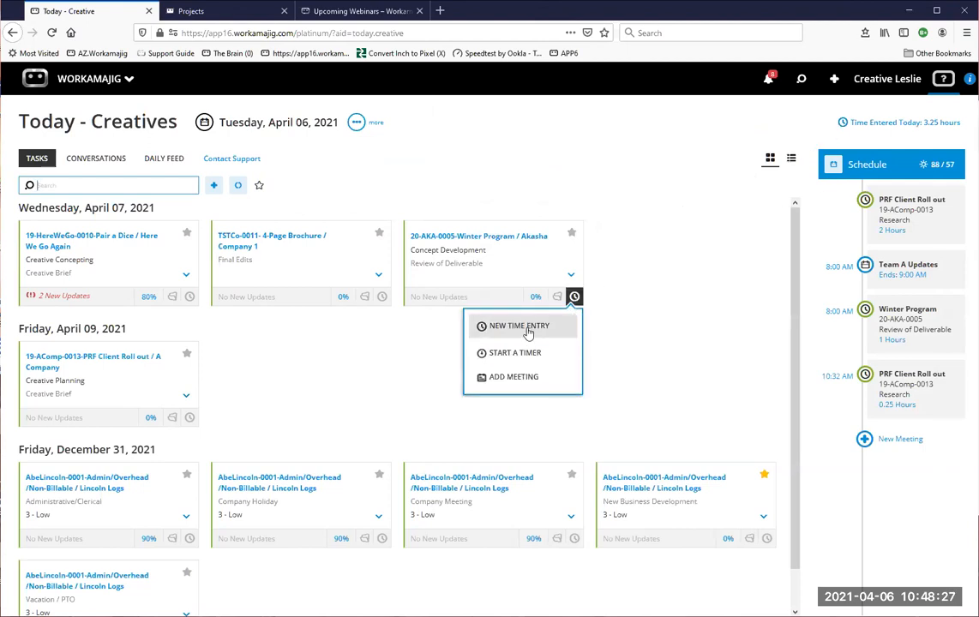
{"action": "left_click", "coordinate": [524, 327]}
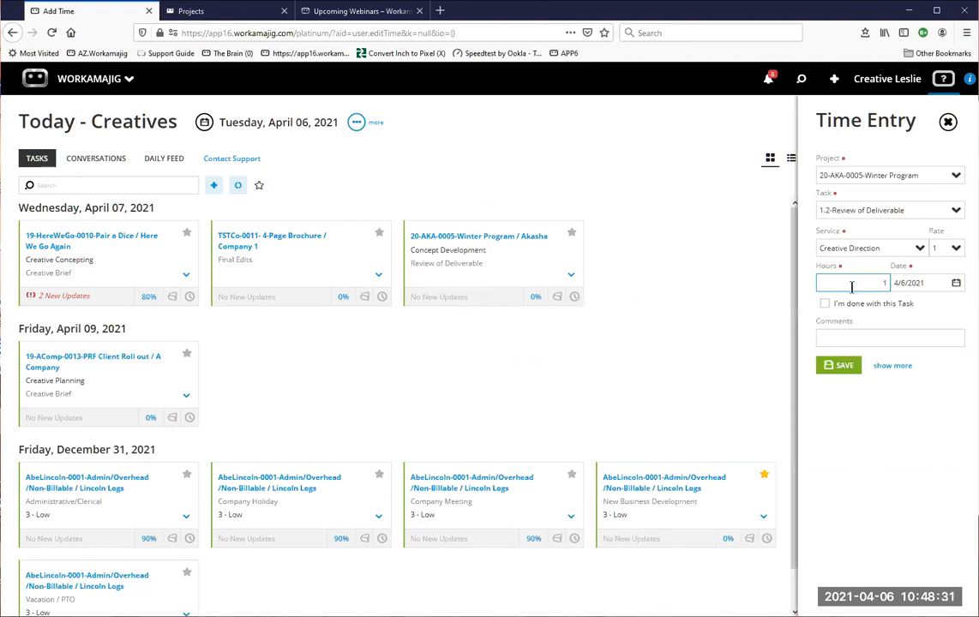
{"action": "left_click", "coordinate": [833, 338]}
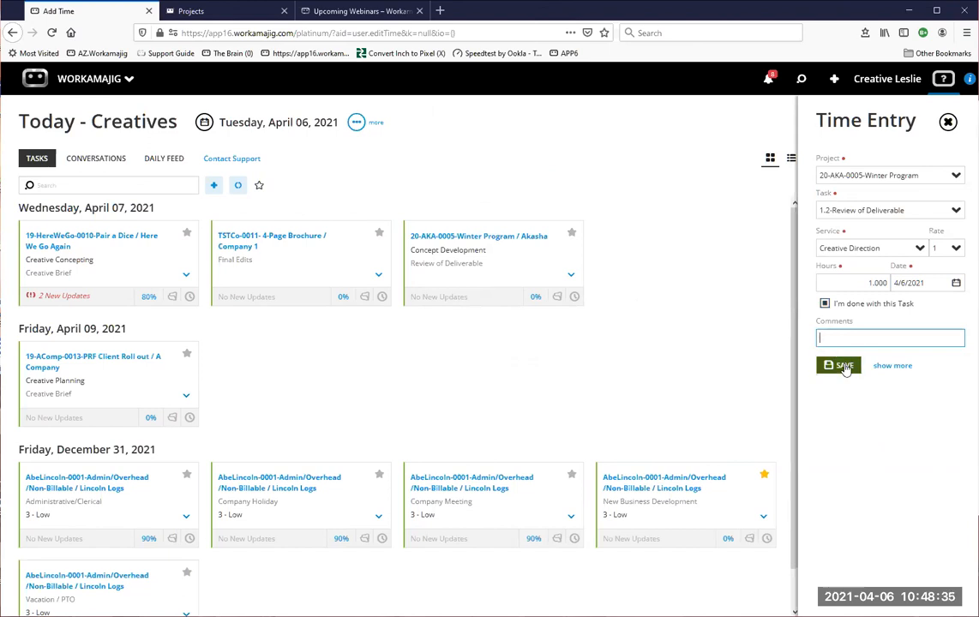
{"action": "left_click", "coordinate": [845, 366]}
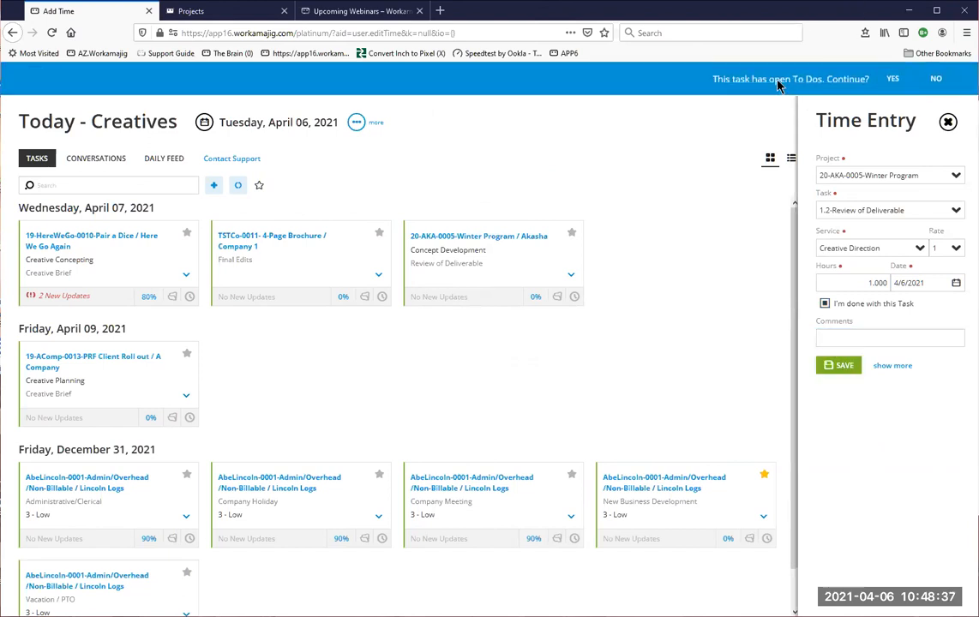
{"action": "left_click", "coordinate": [893, 79]}
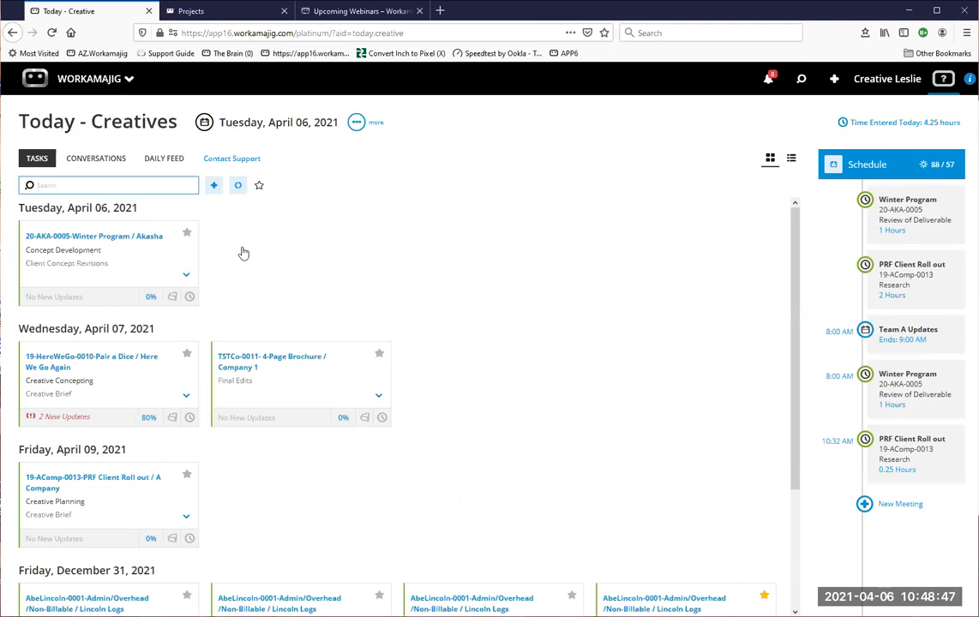
- Mark the Winter Program Client Concept Revisions and Pair a Dice Creative Brief tasks as favorites, and show only favorite tasks
{"action": "left_click", "coordinate": [187, 234]}
{"action": "left_click", "coordinate": [186, 353]}
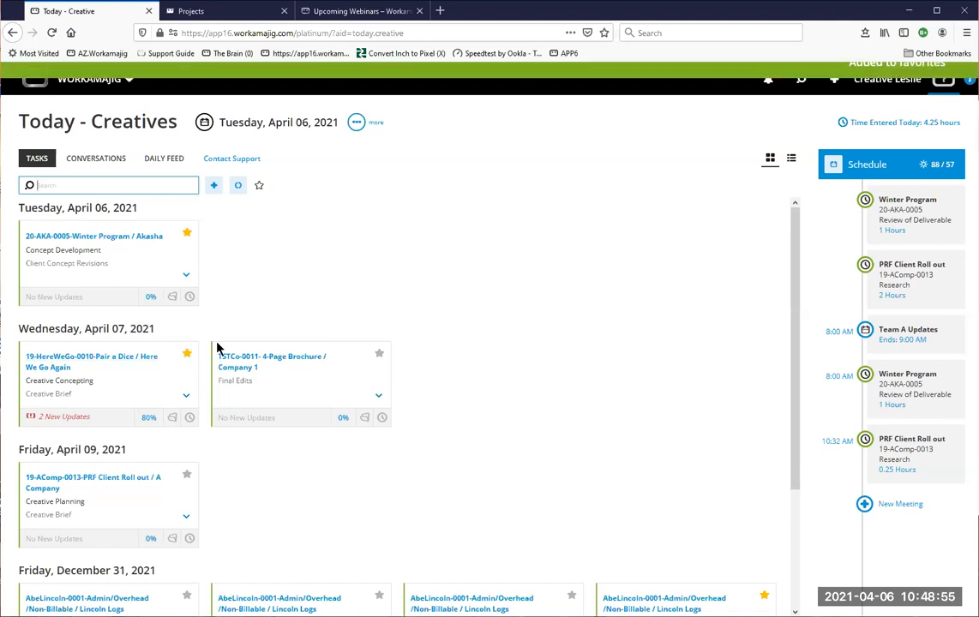
{"action": "left_click", "coordinate": [259, 185]}
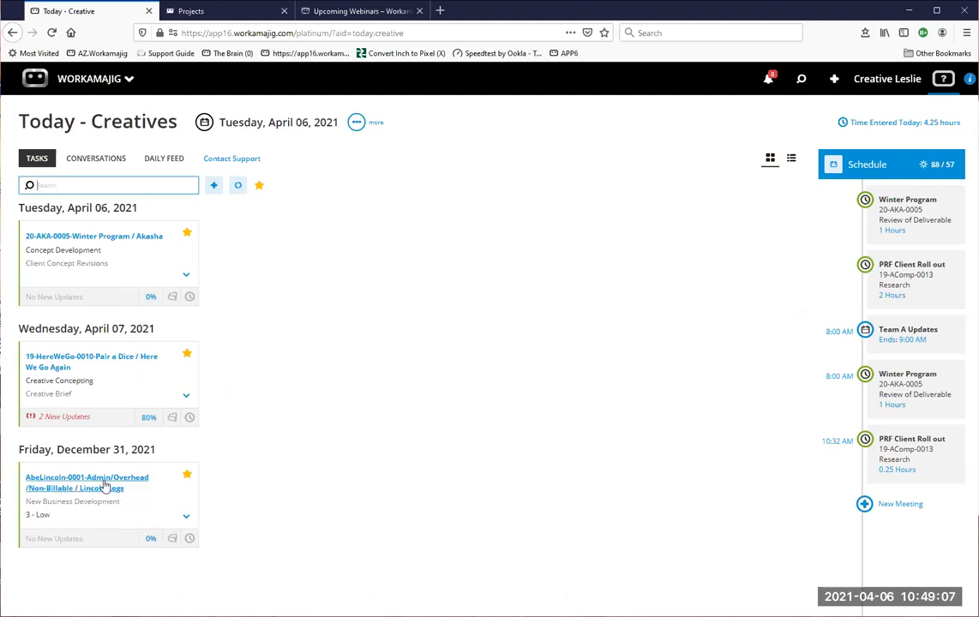
- Log 1 hour on the Admin/Overhead/Non-Billable project under the 4-Vacation / PTO task with the comment "dr appt"
{"action": "left_click", "coordinate": [191, 542]}
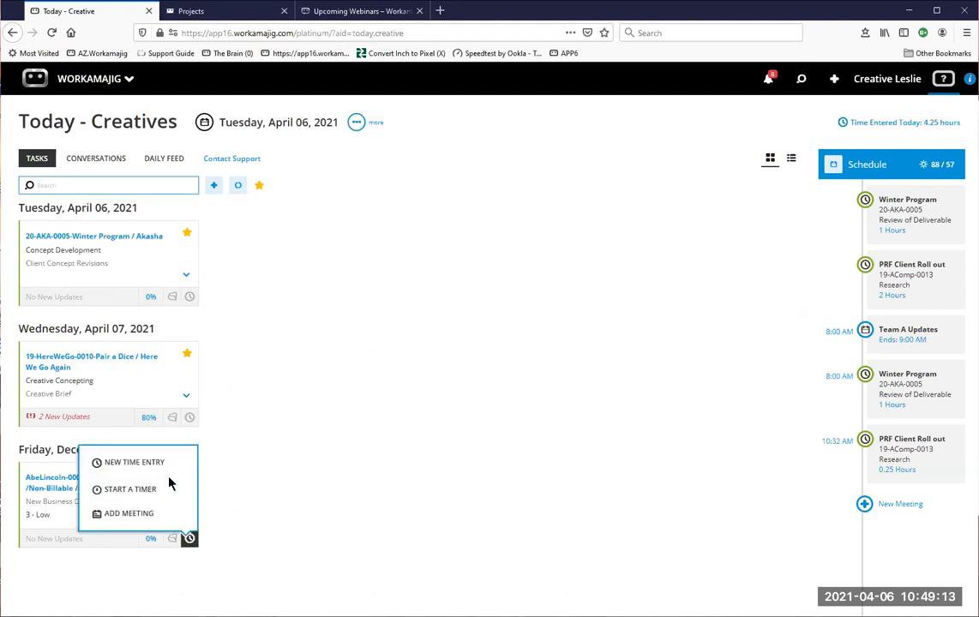
{"action": "left_click", "coordinate": [151, 463]}
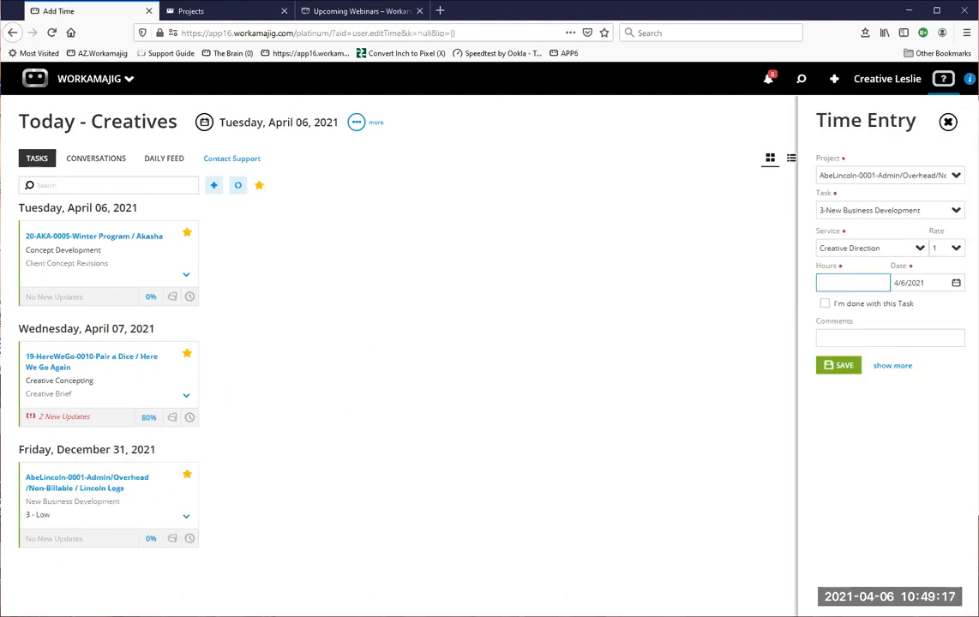
{"action": "left_click", "coordinate": [955, 215]}
{"action": "type", "text": "3"}
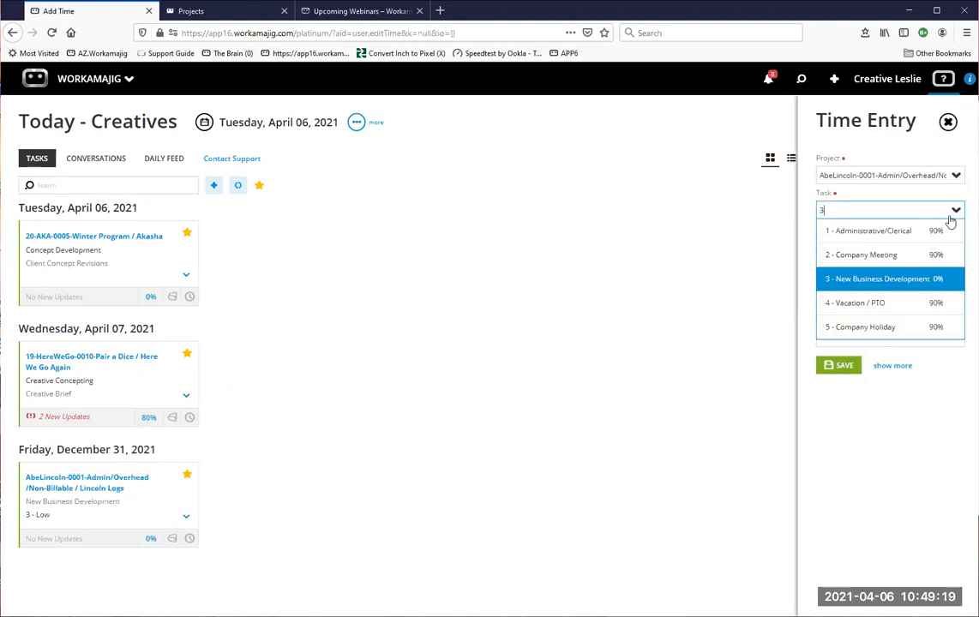
{"action": "left_click", "coordinate": [853, 304]}
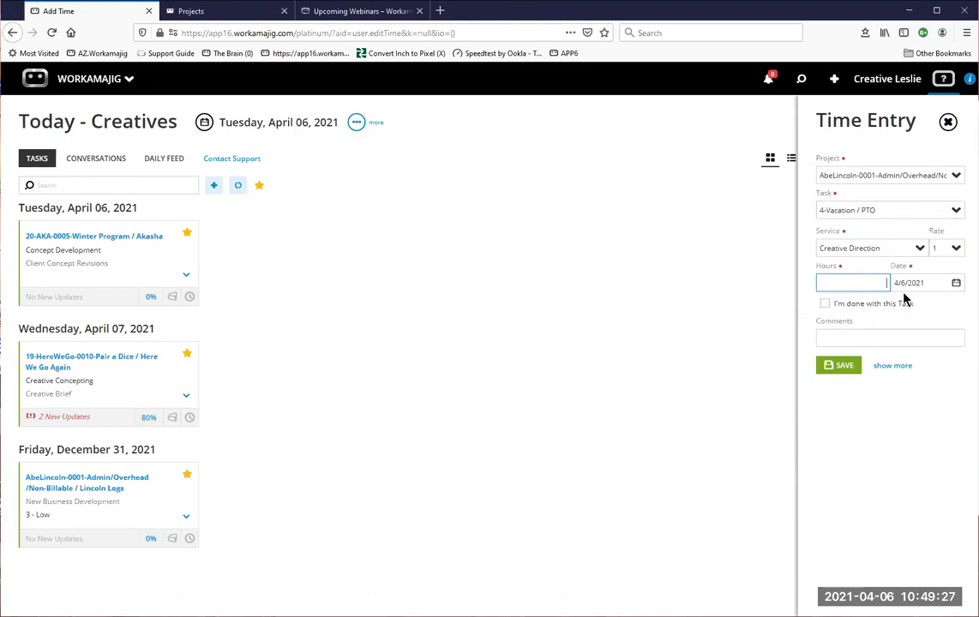
{"action": "left_click", "coordinate": [876, 338]}
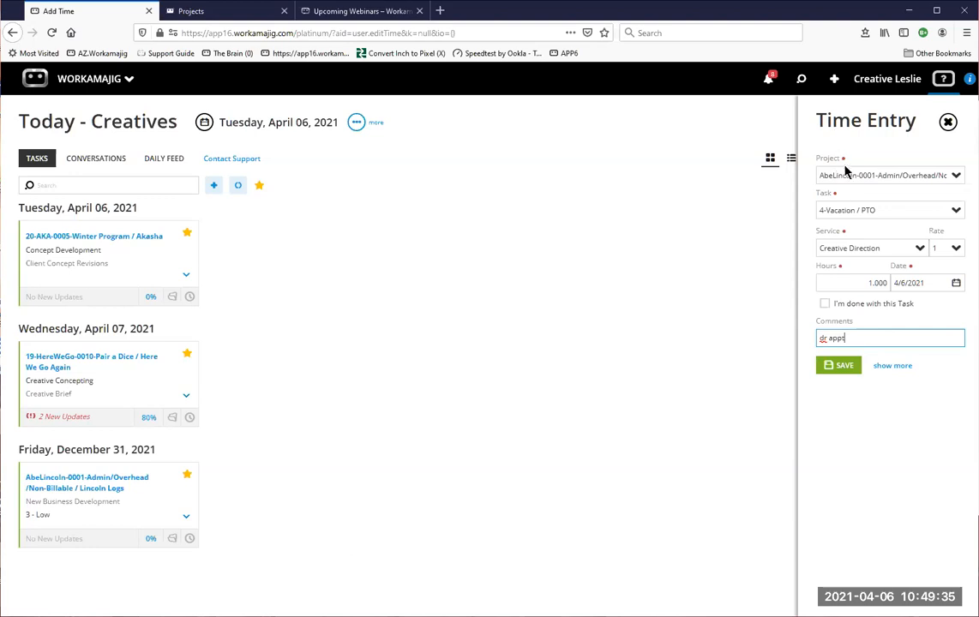
{"action": "left_click", "coordinate": [839, 367]}
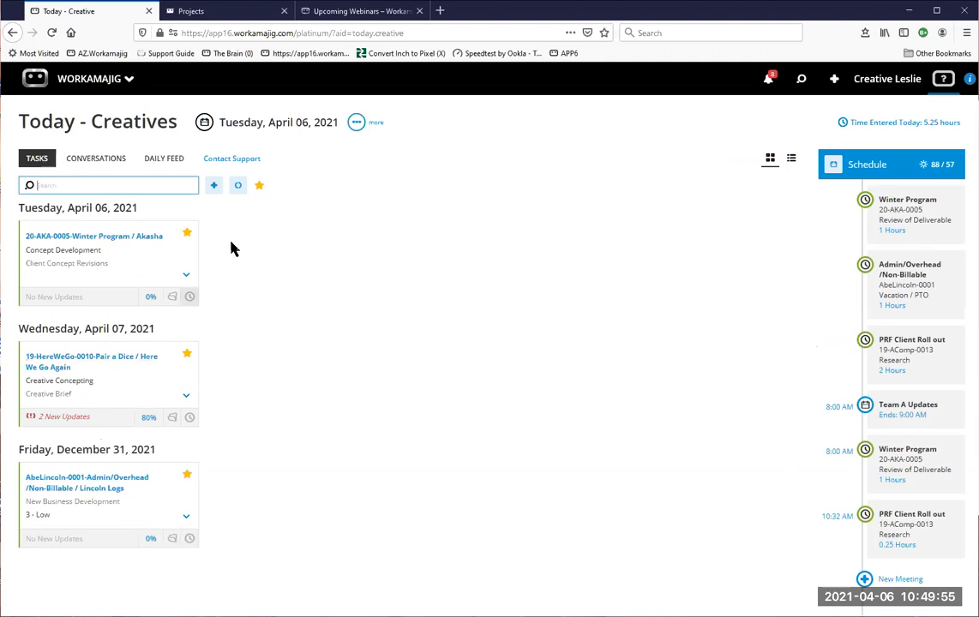
- View the Winter Program Client Concept Revisions task's details and return to the Today page
{"action": "left_click", "coordinate": [258, 186]}
{"action": "left_click", "coordinate": [155, 267]}
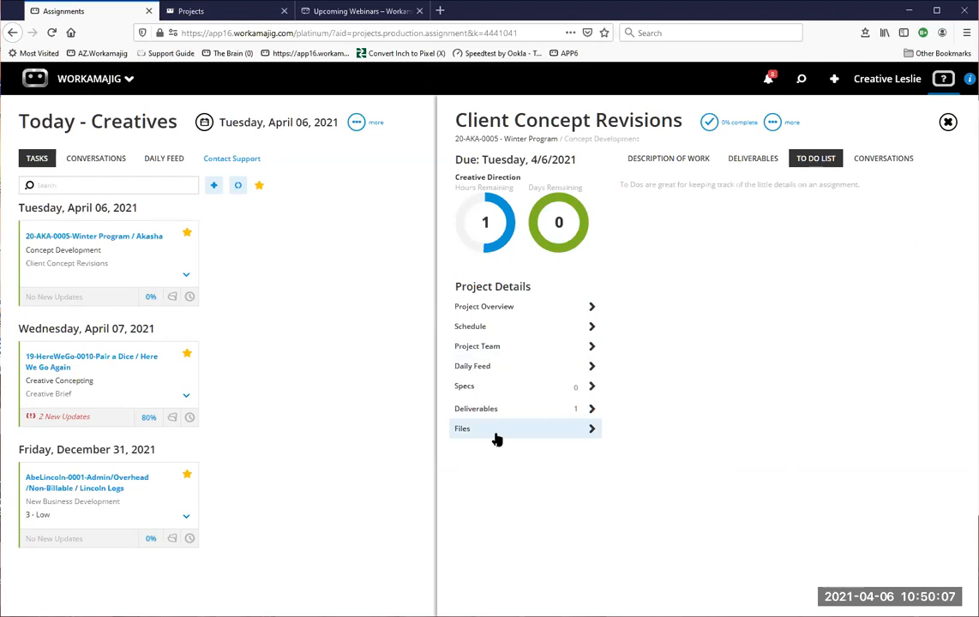
{"action": "left_click", "coordinate": [293, 391]}
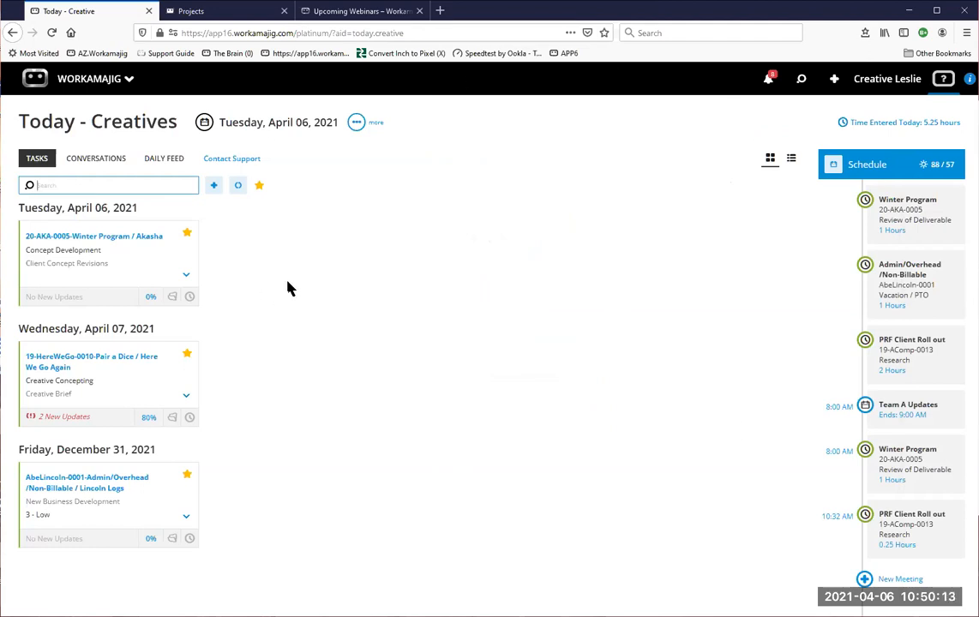
- Read the Pair a Dice conversation about moving the client meeting from the notifications, and clear all remaining messages
{"action": "left_click", "coordinate": [770, 81]}
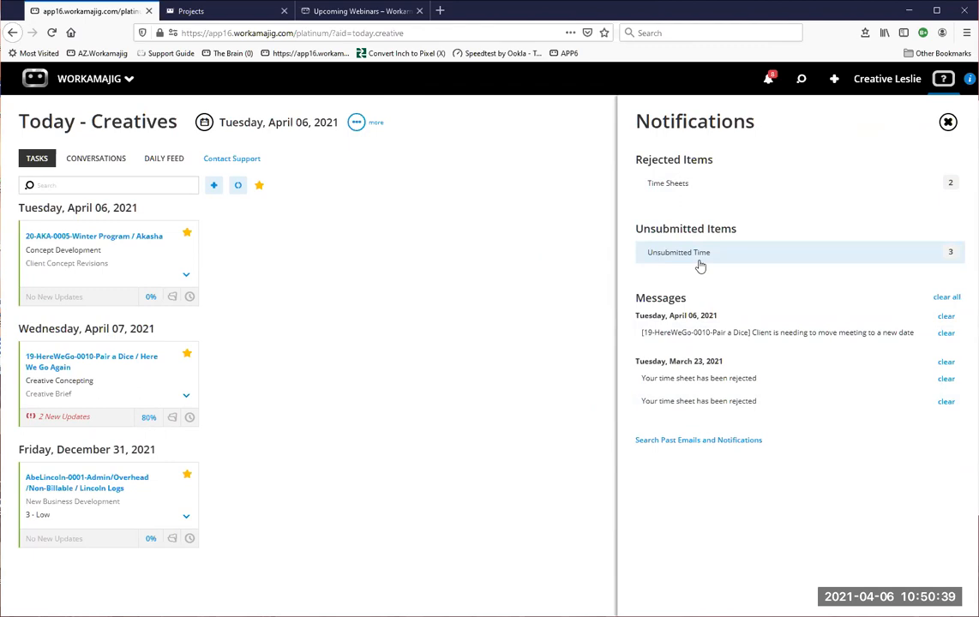
{"action": "left_click", "coordinate": [703, 343]}
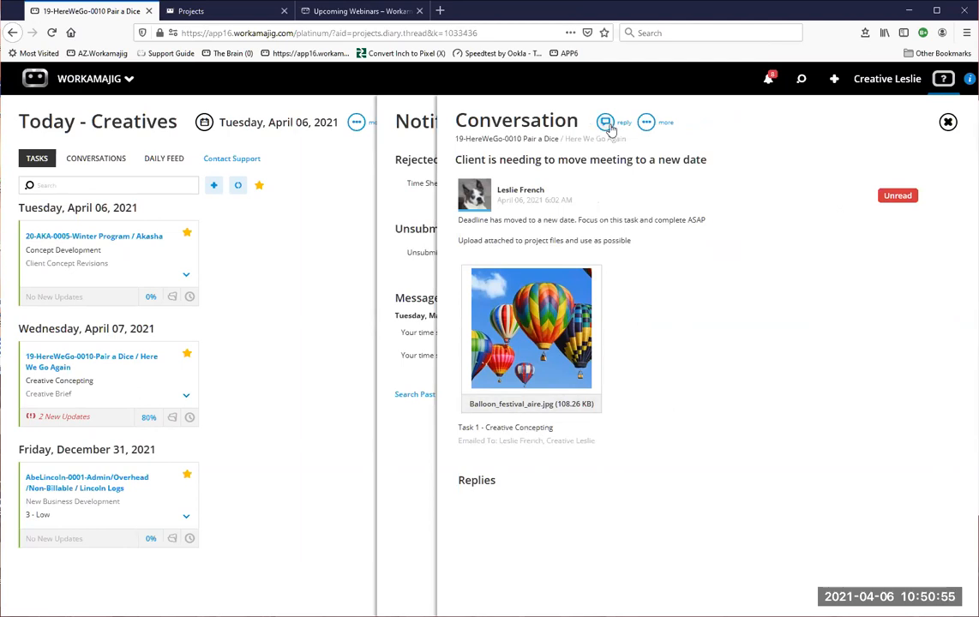
{"action": "left_click", "coordinate": [949, 122]}
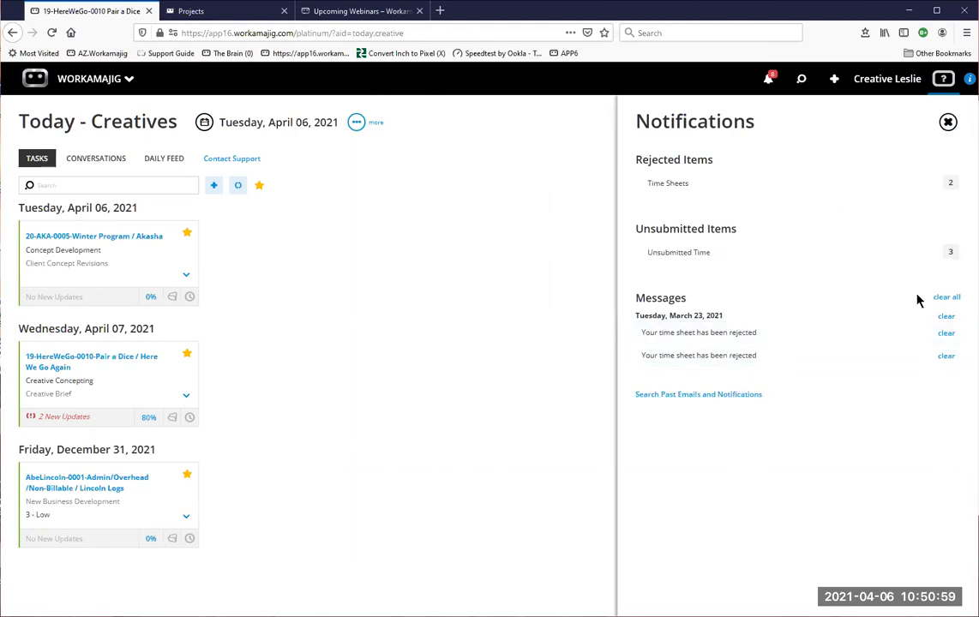
{"action": "left_click", "coordinate": [947, 297]}
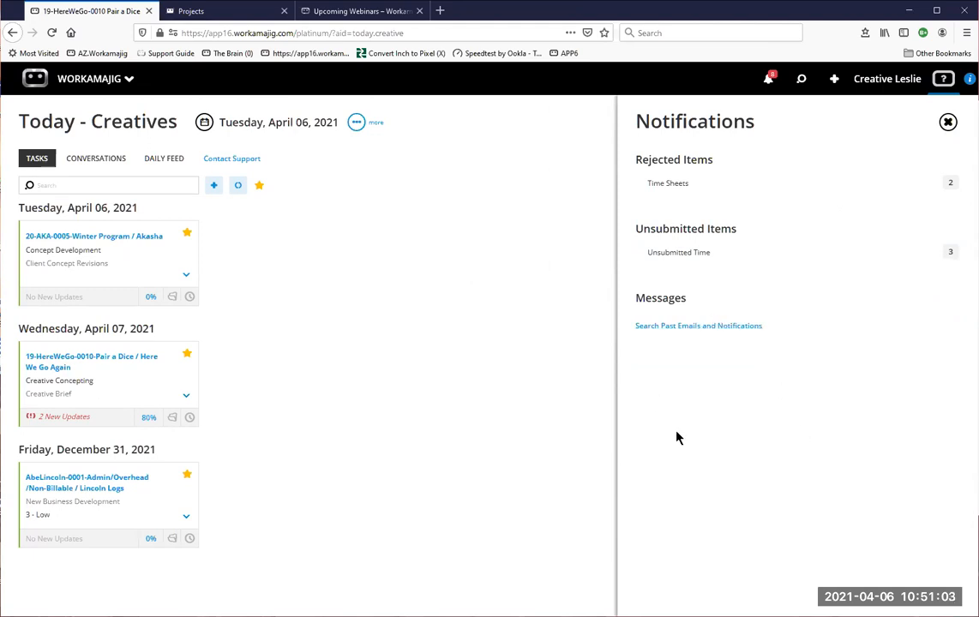
- Search the past emails and notifications for This Week, and close the history
{"action": "left_click", "coordinate": [700, 333]}
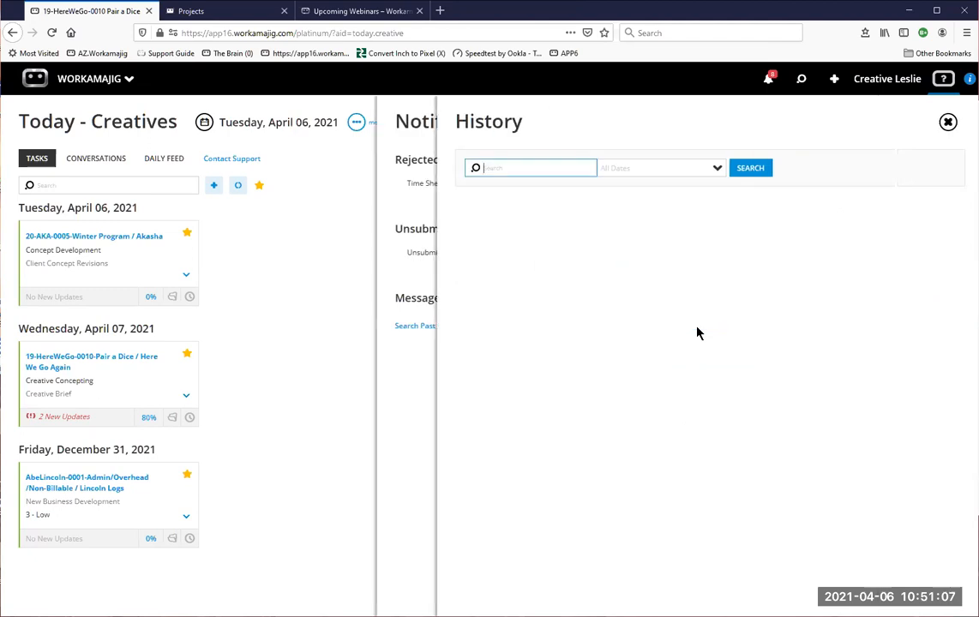
{"action": "left_click", "coordinate": [710, 170]}
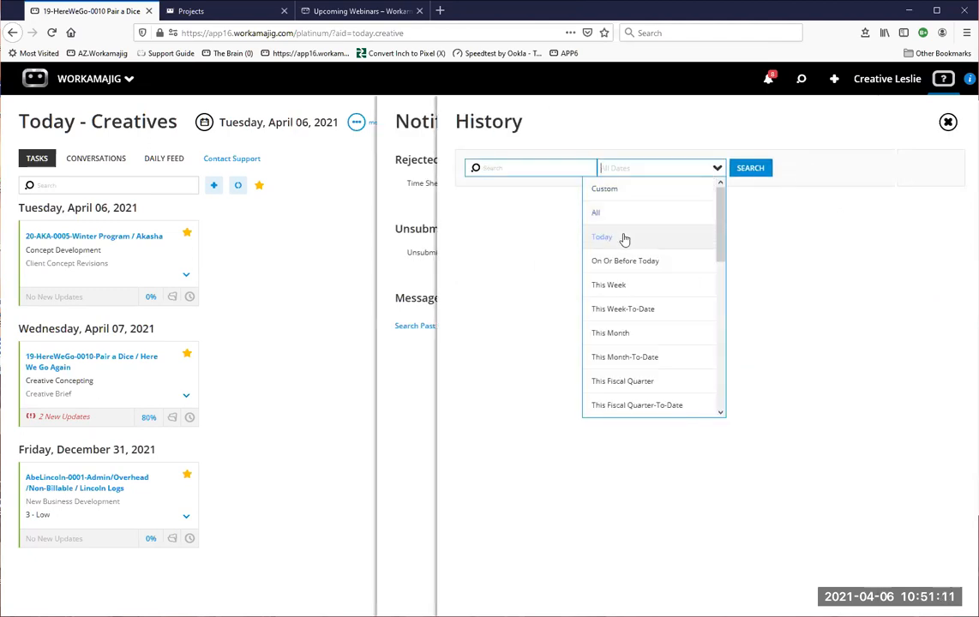
{"action": "left_click", "coordinate": [617, 288]}
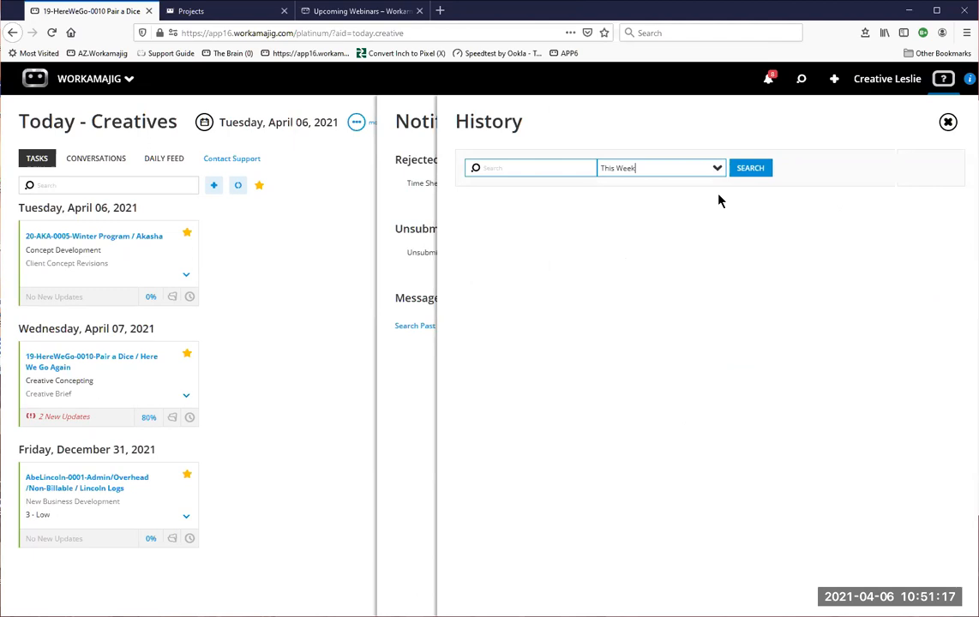
{"action": "left_click", "coordinate": [758, 171]}
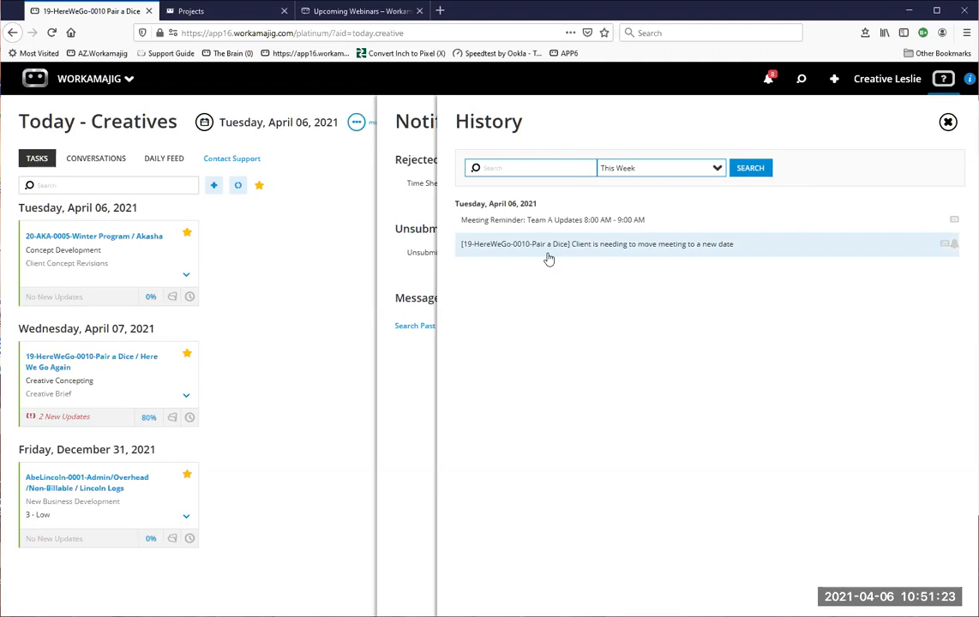
{"action": "left_click", "coordinate": [949, 122]}
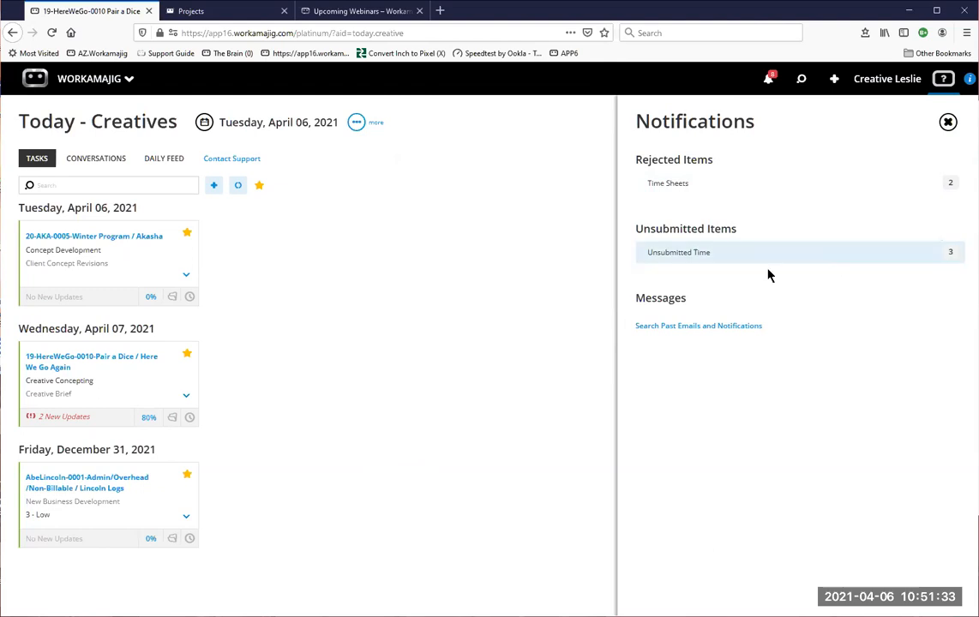
- Submit only the 12/16/2020 time sheet from the unsubmitted time, and close the notifications
{"action": "left_click", "coordinate": [670, 254]}
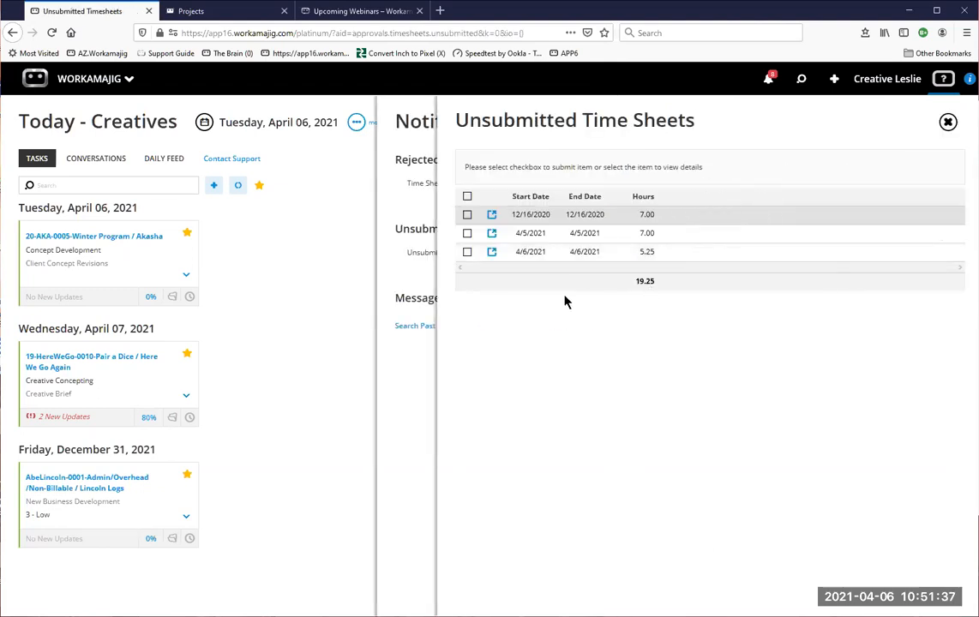
{"action": "left_click", "coordinate": [467, 199]}
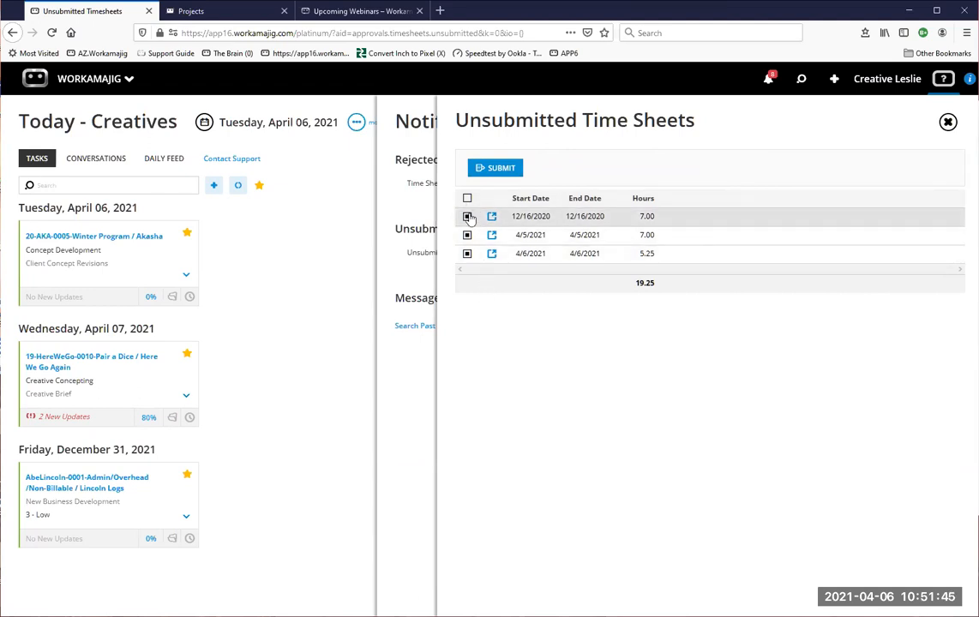
{"action": "left_click", "coordinate": [468, 253]}
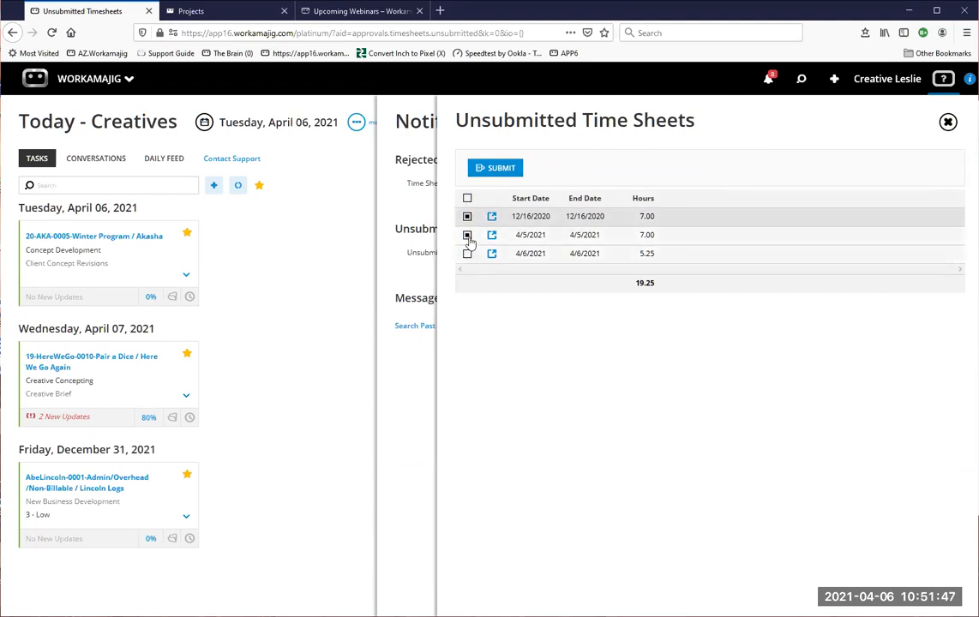
{"action": "left_click", "coordinate": [467, 234]}
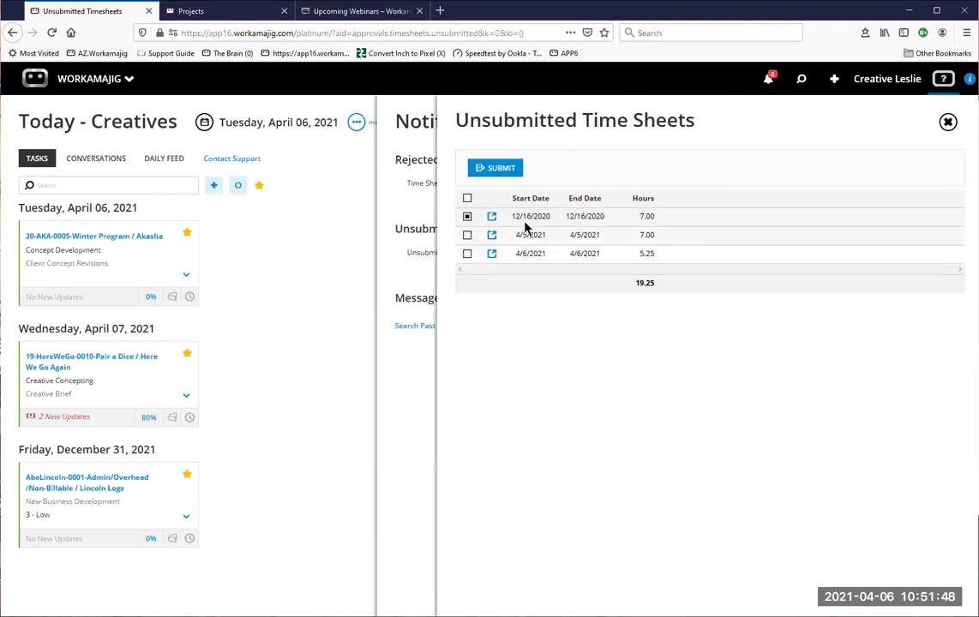
{"action": "left_click", "coordinate": [493, 169]}
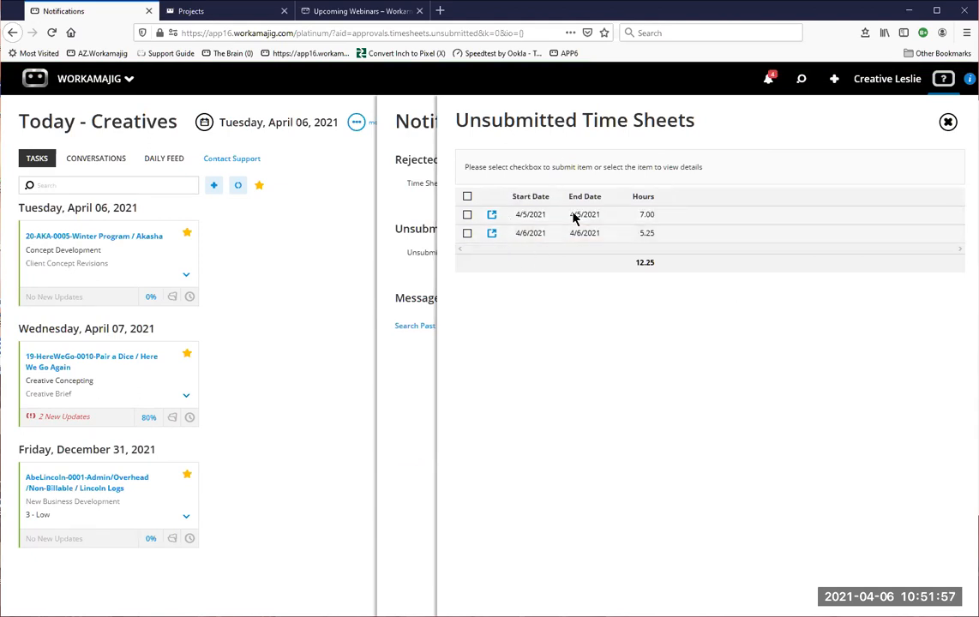
{"action": "left_click", "coordinate": [949, 124]}
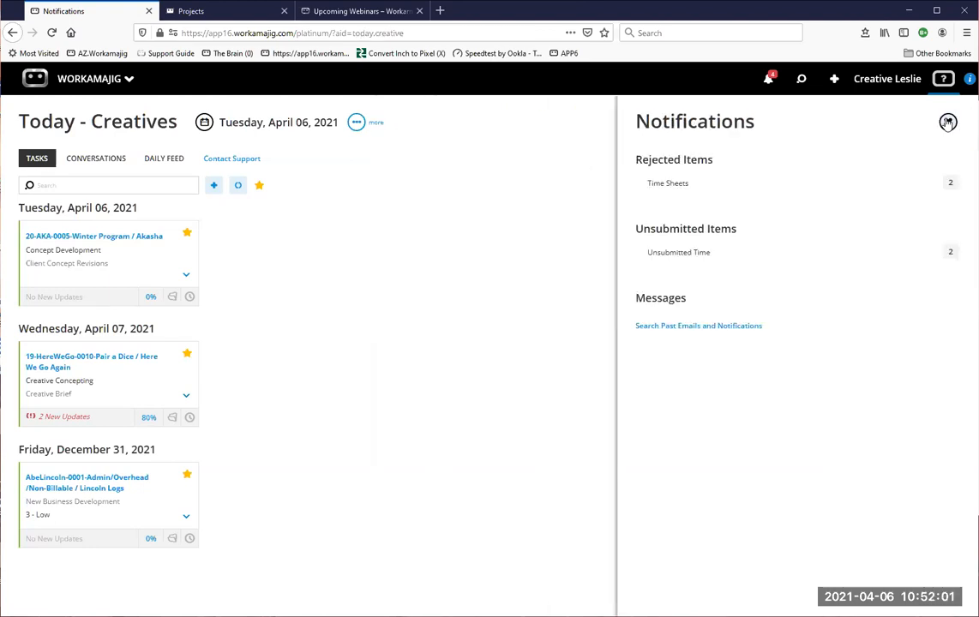
{"action": "left_click", "coordinate": [949, 122]}
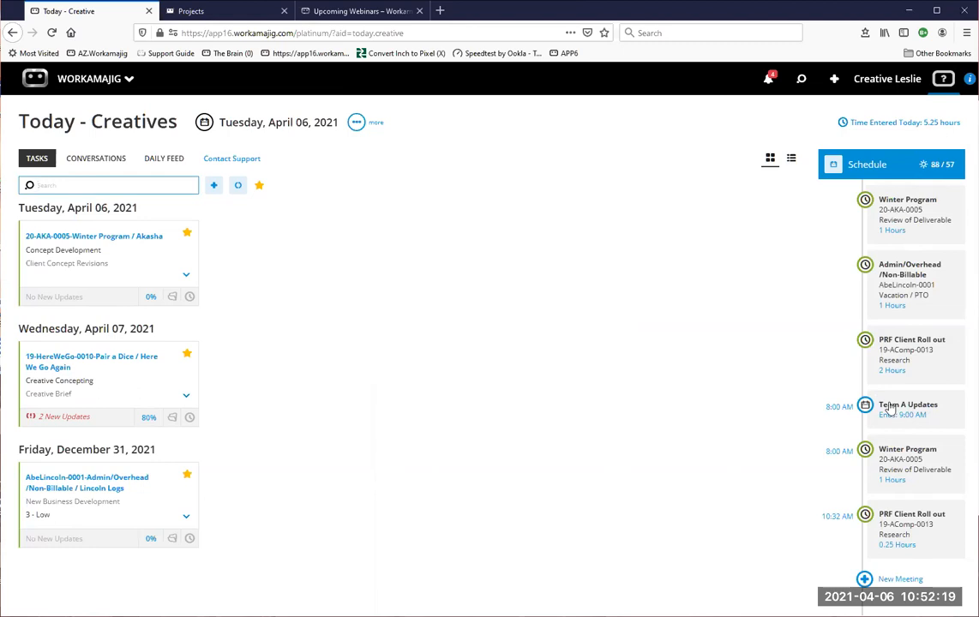
- View the 8:00 AM Winter Program time entry from today's schedule, and close it without saving
{"action": "left_click", "coordinate": [888, 462]}
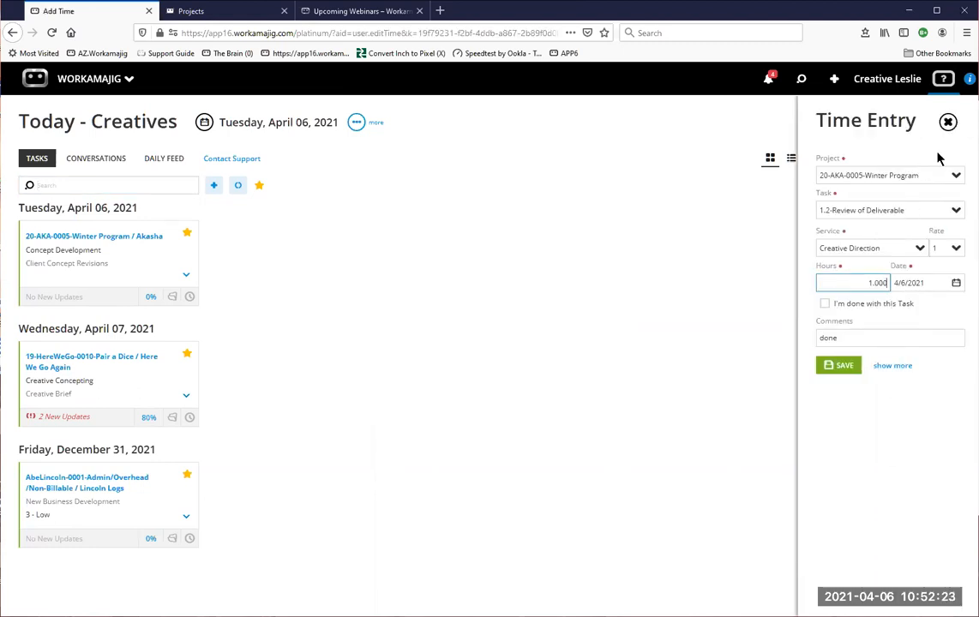
{"action": "left_click", "coordinate": [949, 120]}
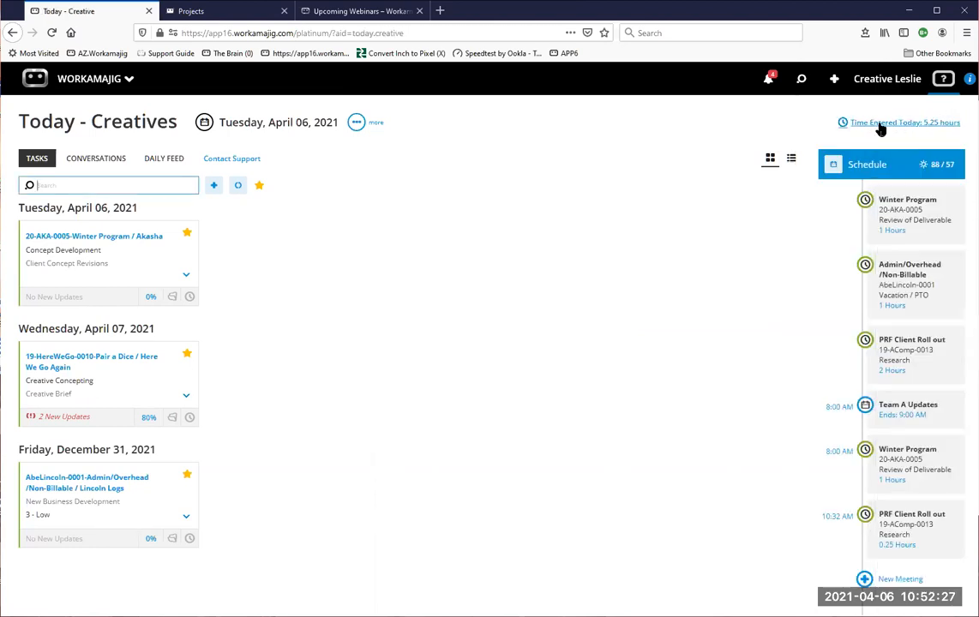
- Start a new timer without assigning it to a project
{"action": "left_click", "coordinate": [833, 79]}
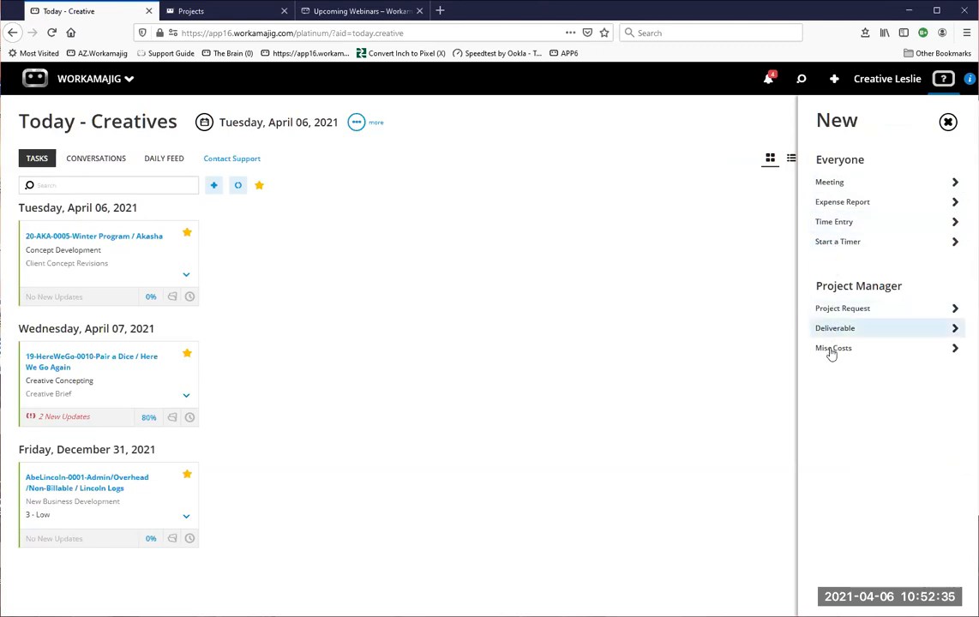
{"action": "left_click", "coordinate": [844, 241]}
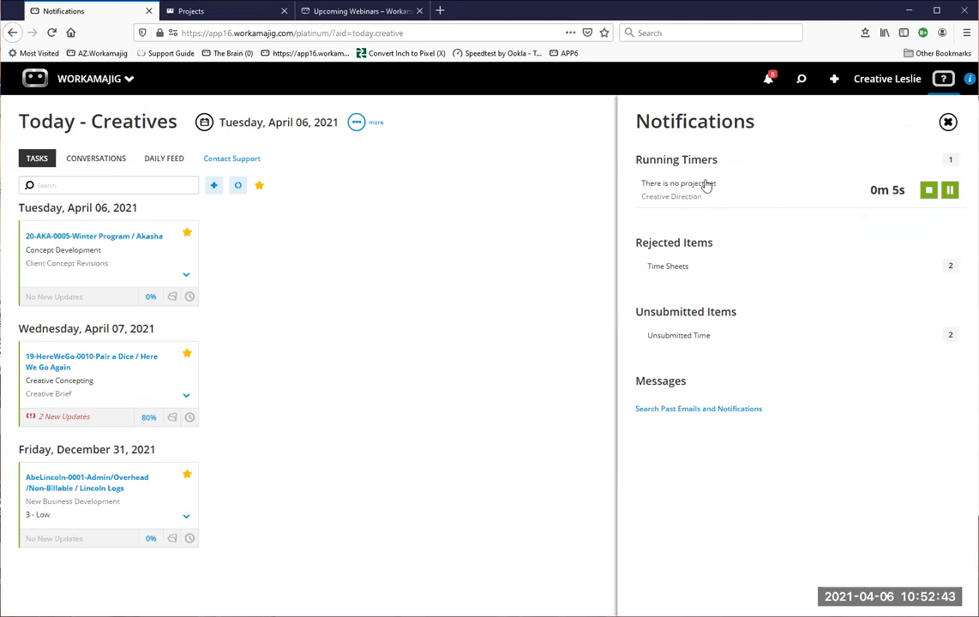
- Stop the running timer that has no project, and discard the resulting time entry
{"action": "left_click", "coordinate": [929, 190]}
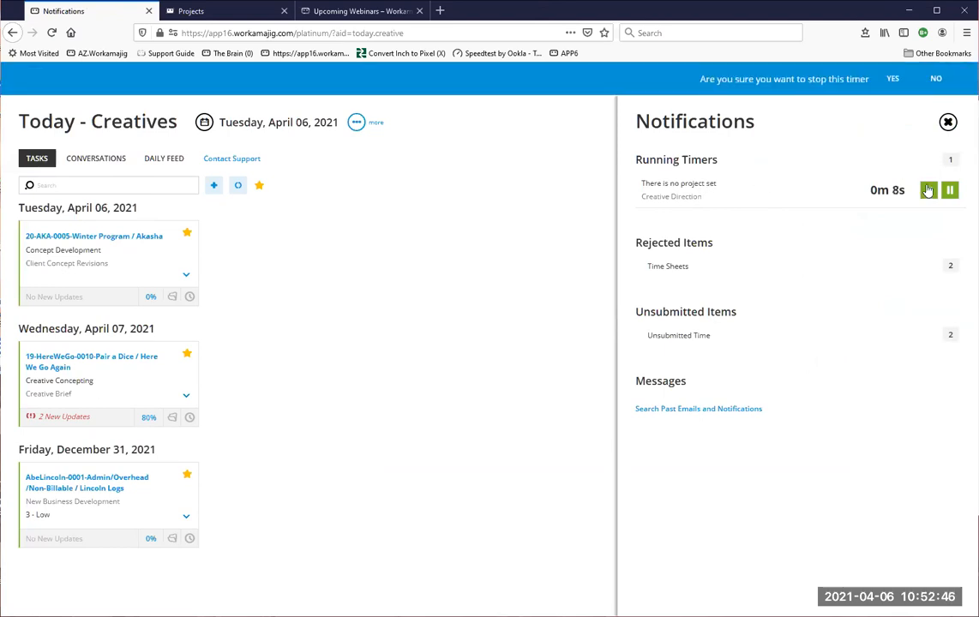
{"action": "left_click", "coordinate": [893, 78]}
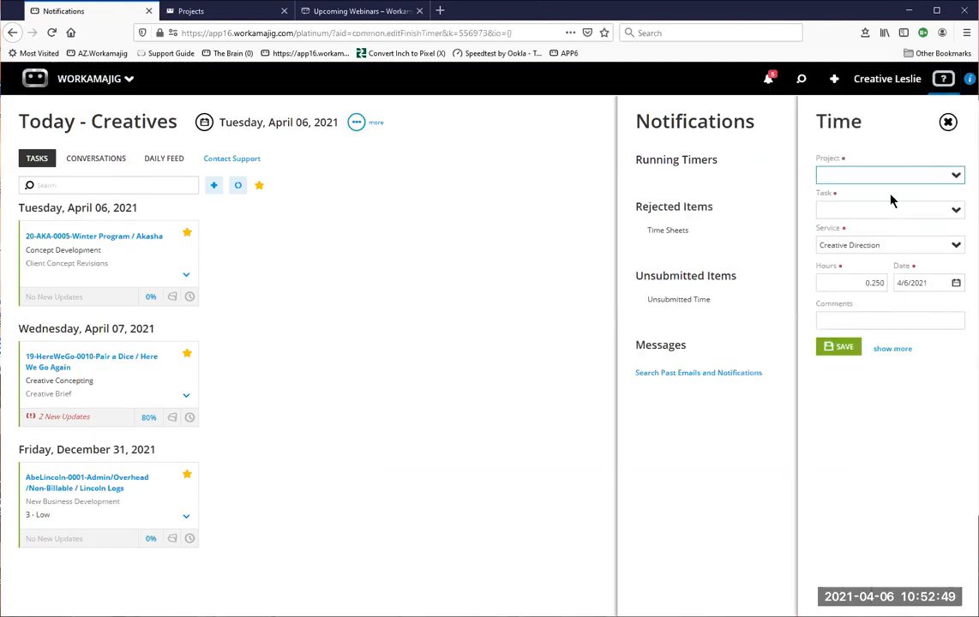
{"action": "left_click", "coordinate": [948, 122]}
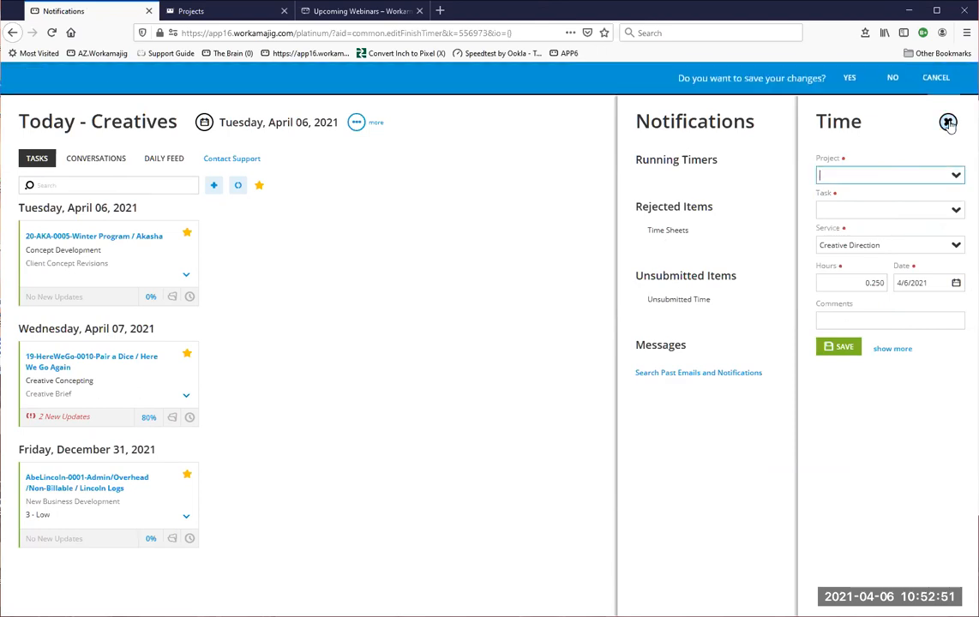
{"action": "left_click", "coordinate": [893, 78]}
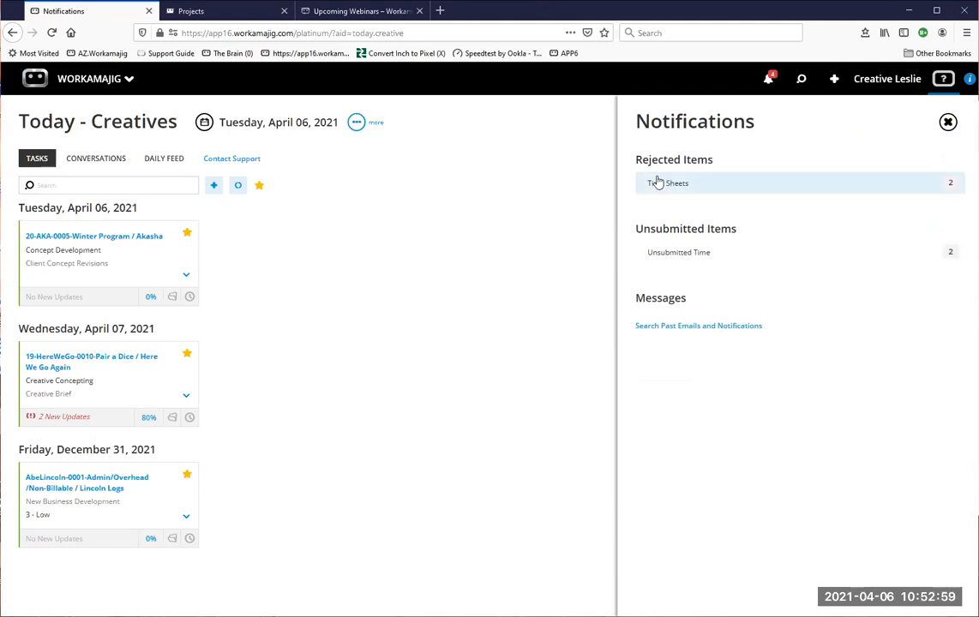
- View the kinds of new items that can be created, and close both the list and the notifications
{"action": "left_click", "coordinate": [834, 78]}
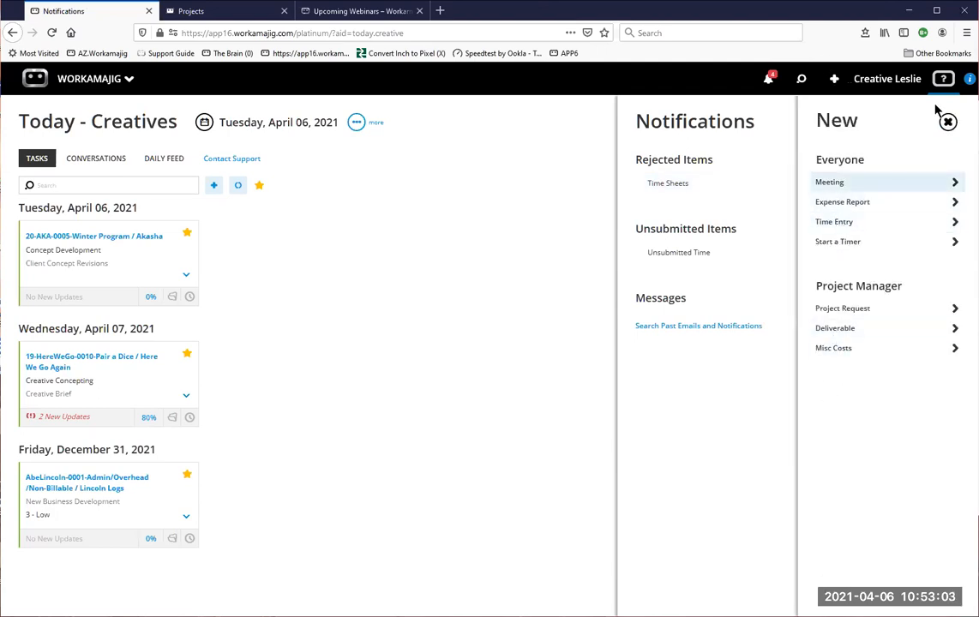
{"action": "left_click", "coordinate": [948, 125]}
{"action": "left_click", "coordinate": [947, 124]}
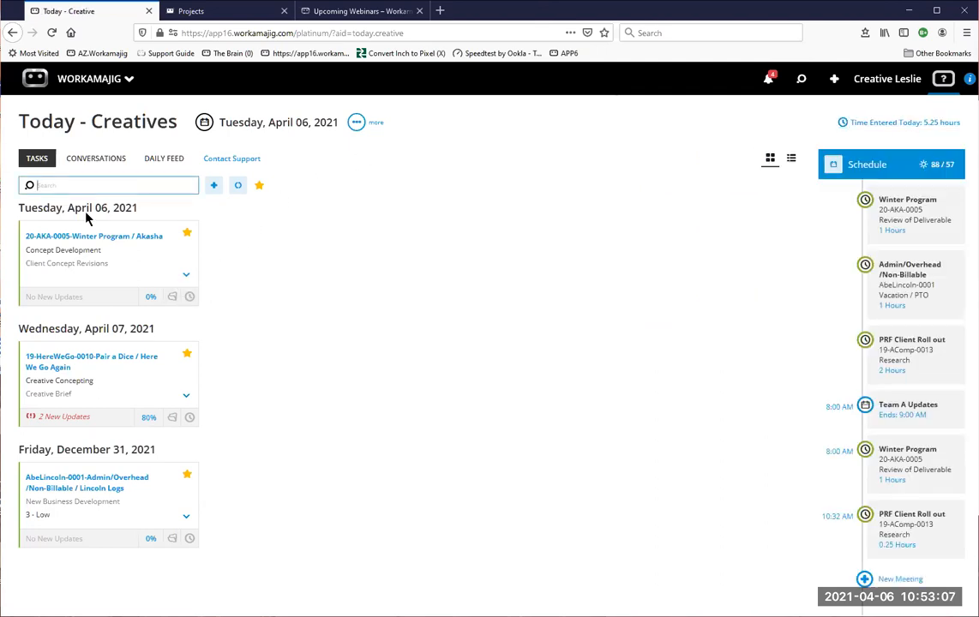
- Start handing off the Client Concept Revisions task of 20-AKA-0005 to a colleague, with all remaining hours included
{"action": "left_click", "coordinate": [172, 271]}
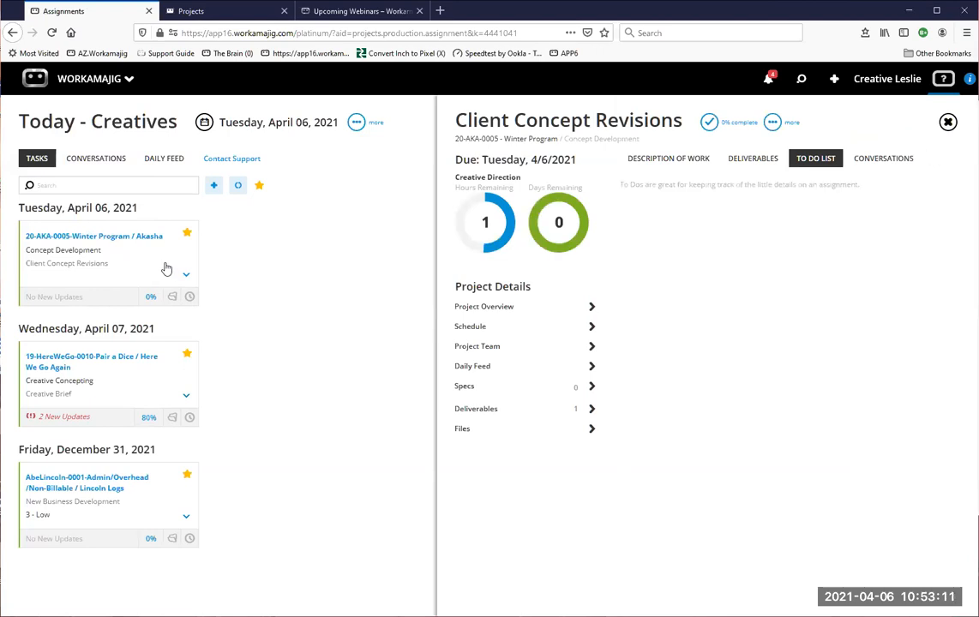
{"action": "left_click", "coordinate": [772, 123]}
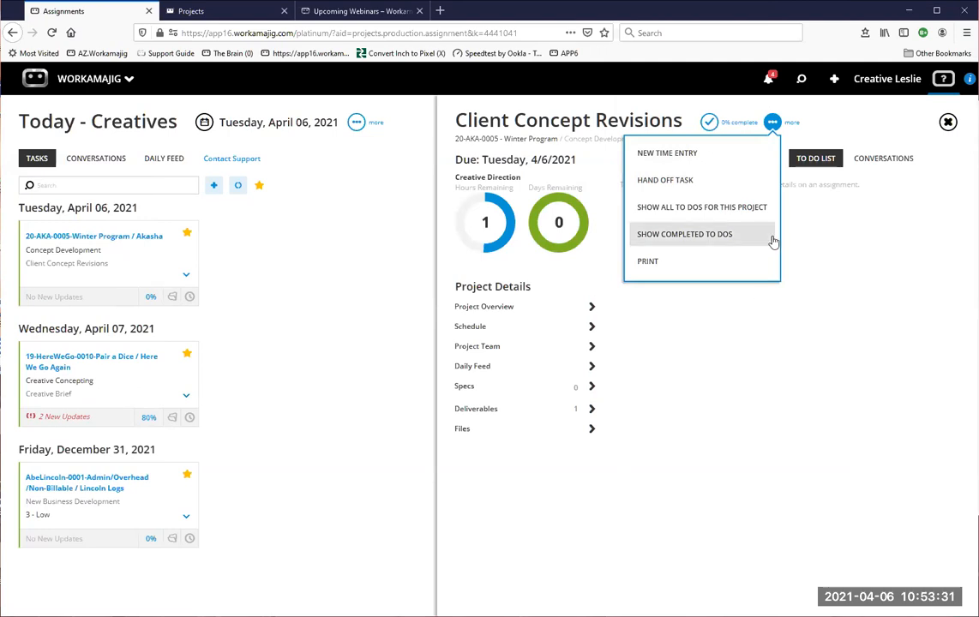
{"action": "left_click", "coordinate": [665, 181]}
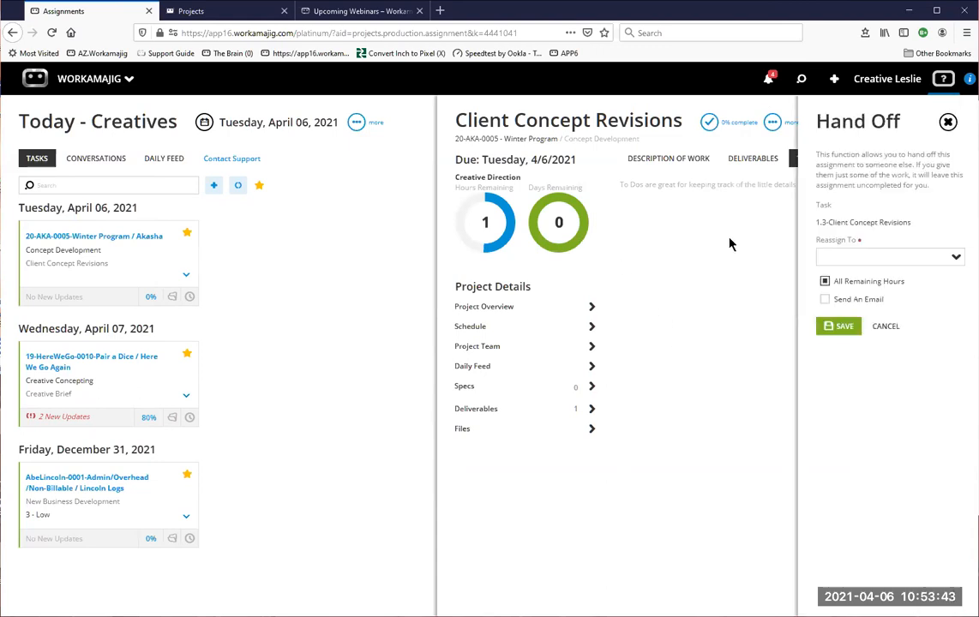
{"action": "left_click", "coordinate": [955, 257]}
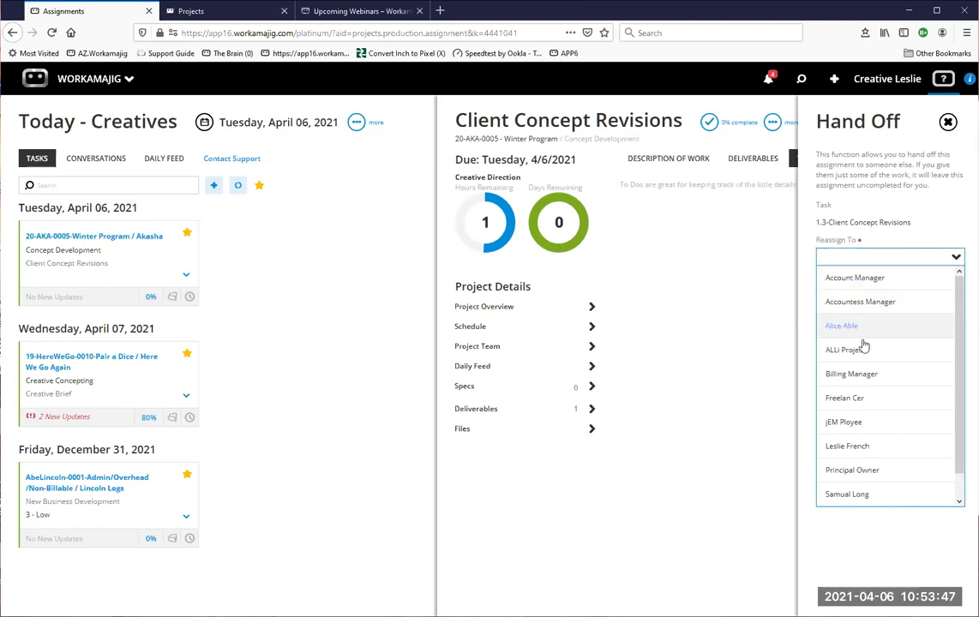
{"action": "left_click", "coordinate": [864, 455]}
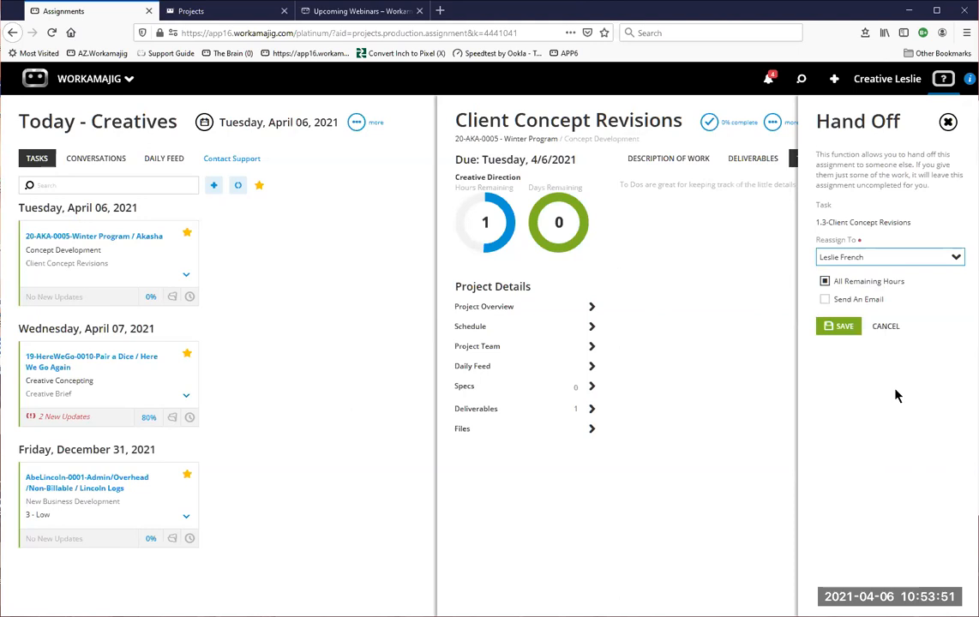
- Include an email with the message "had to go to the DR" and save the task hand-off
{"action": "left_click", "coordinate": [837, 302]}
{"action": "left_click", "coordinate": [835, 342]}
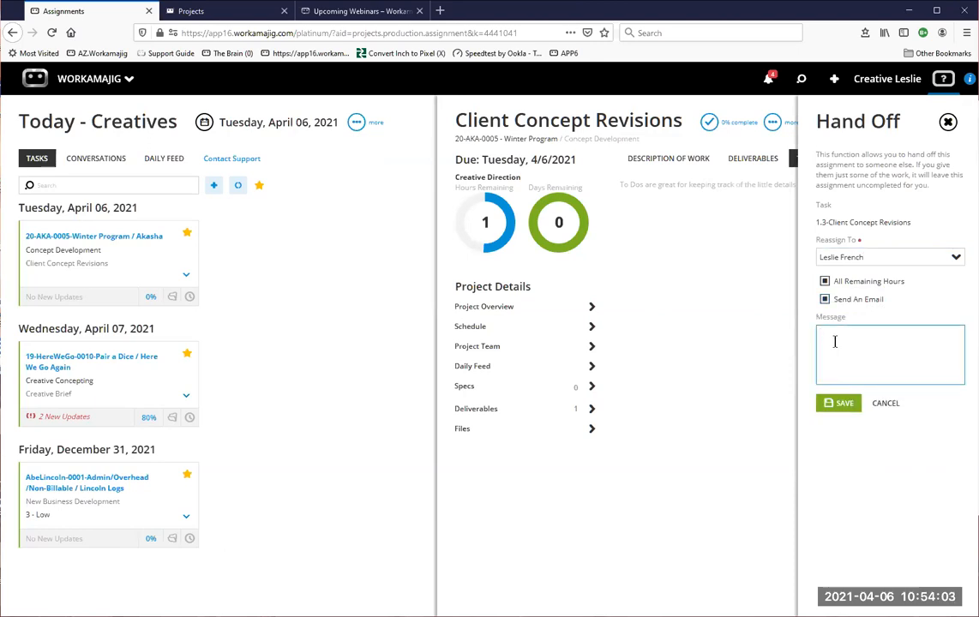
{"action": "type", "text": "had to go to the DR"}
{"action": "left_click", "coordinate": [844, 405]}
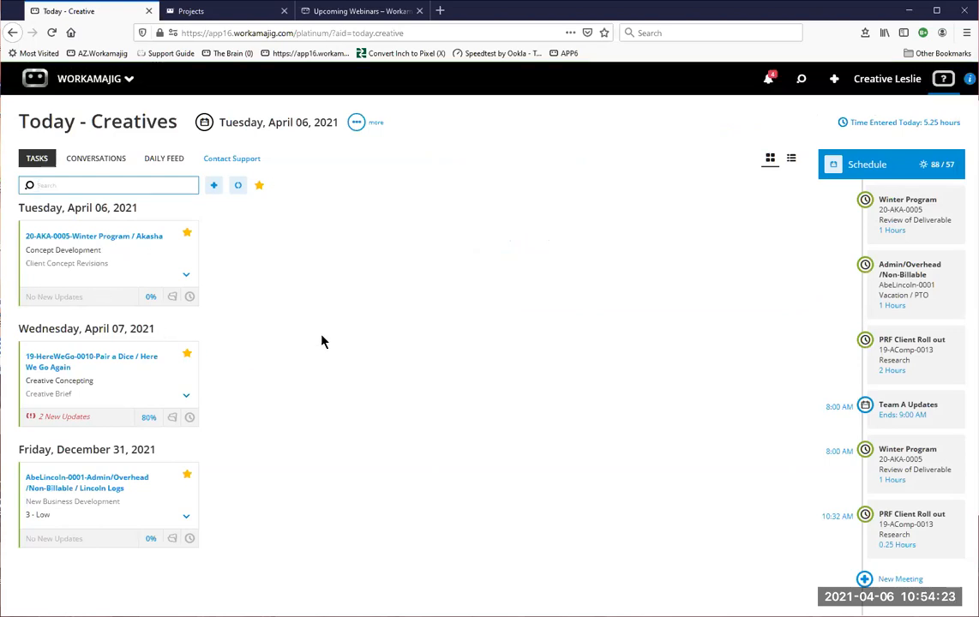
- Reload the Today page to refresh the task list, and check the notifications
{"action": "left_click", "coordinate": [51, 33]}
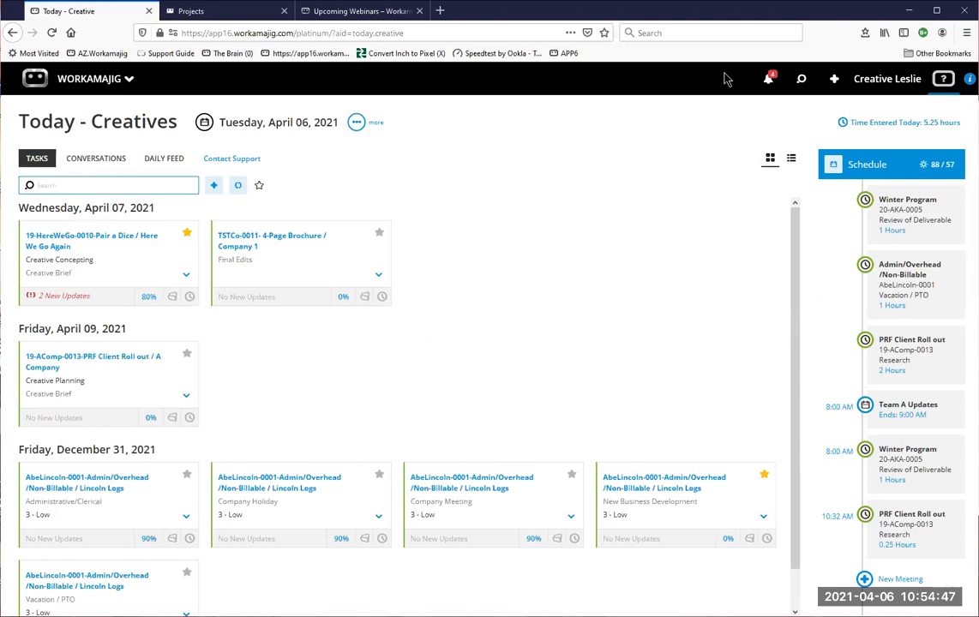
{"action": "left_click", "coordinate": [769, 81]}
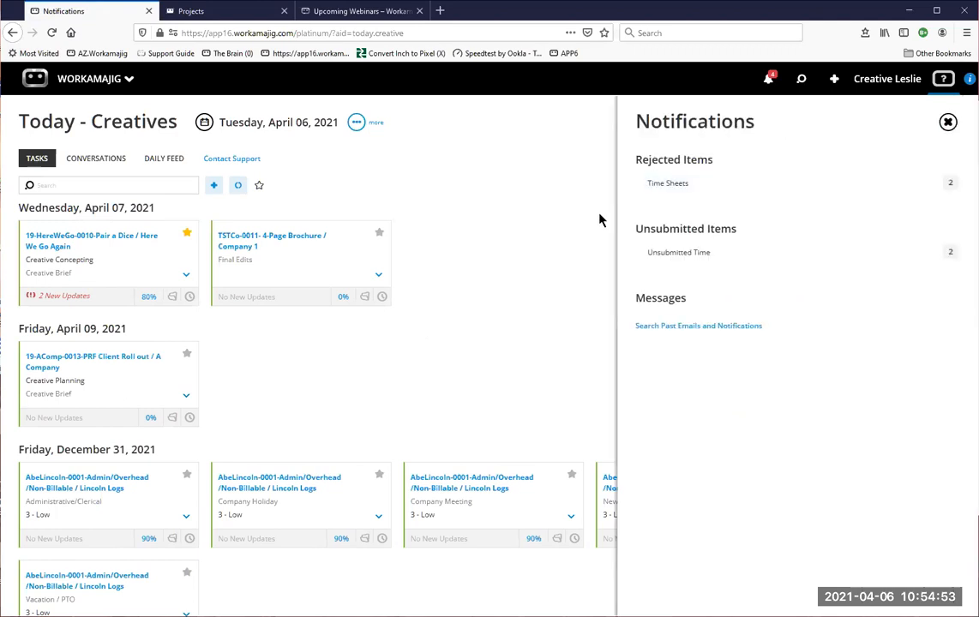
{"action": "left_click", "coordinate": [571, 223]}
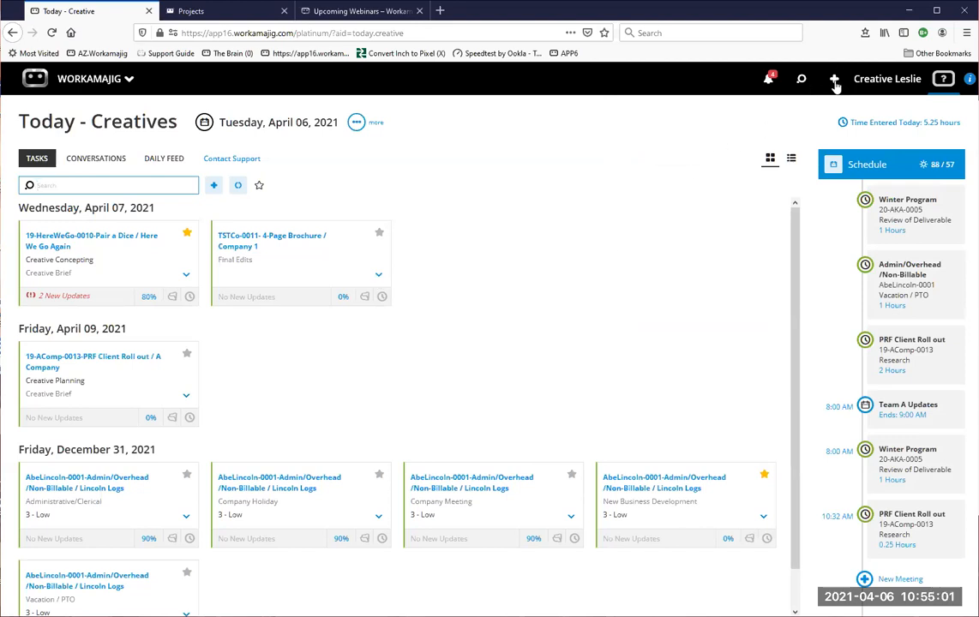
- Look through the global search and recent items, view the recent project 19-HereWeGo-0010 - Pair a Dice, and close it
{"action": "left_click", "coordinate": [800, 81]}
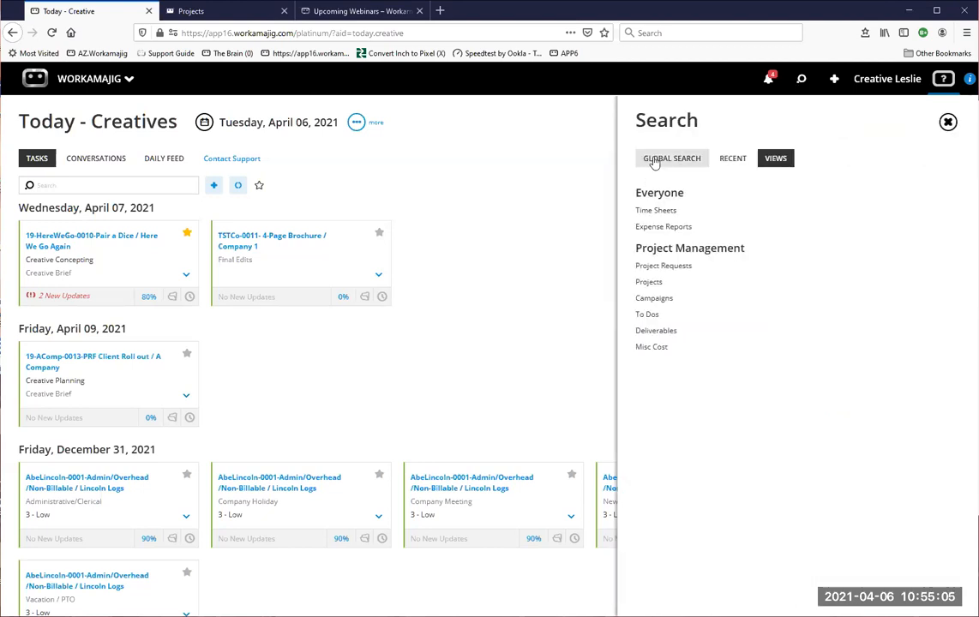
{"action": "left_click", "coordinate": [655, 161]}
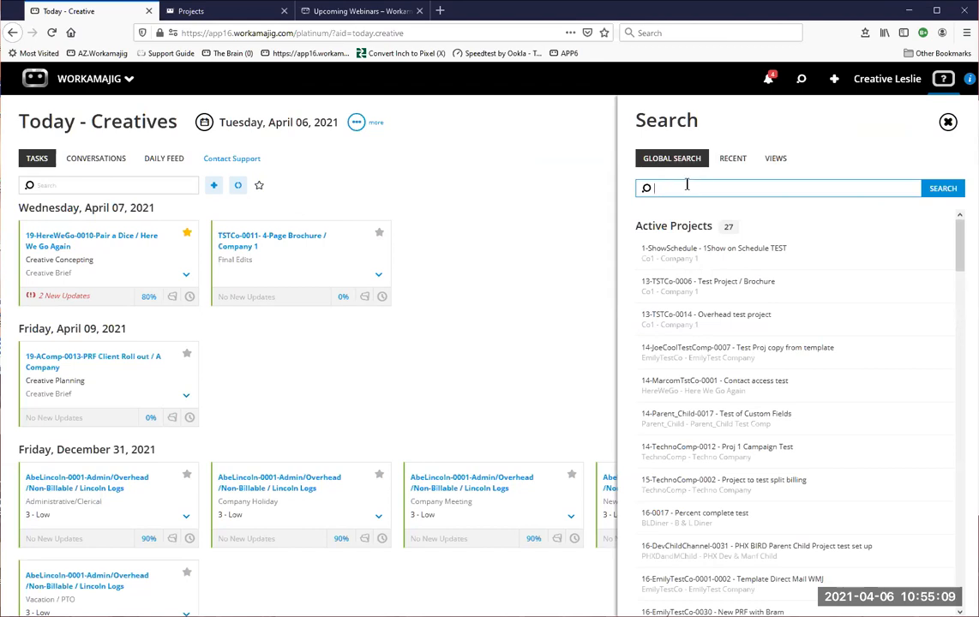
{"action": "left_click", "coordinate": [733, 159]}
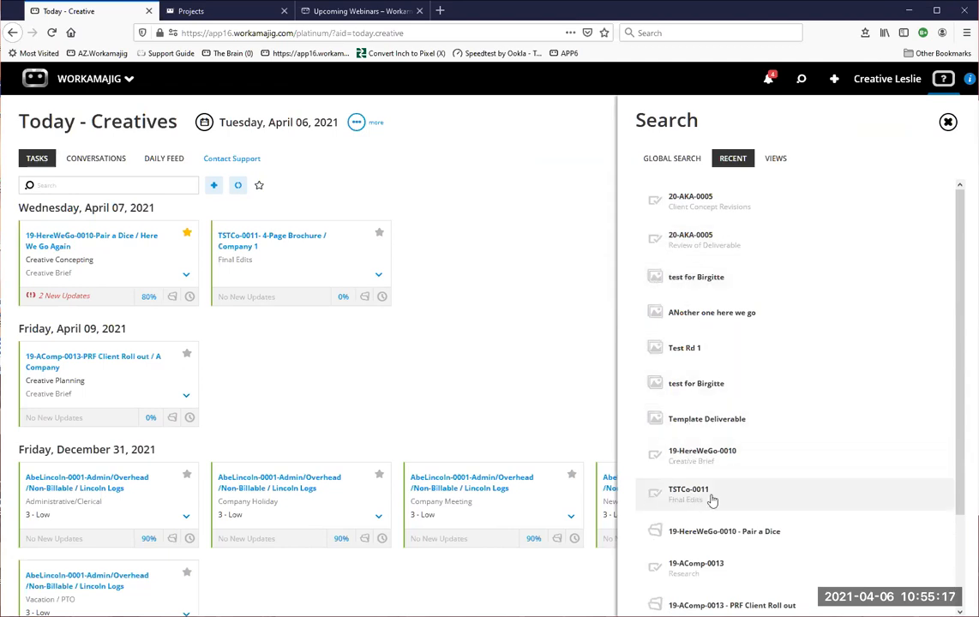
{"action": "left_click", "coordinate": [683, 534]}
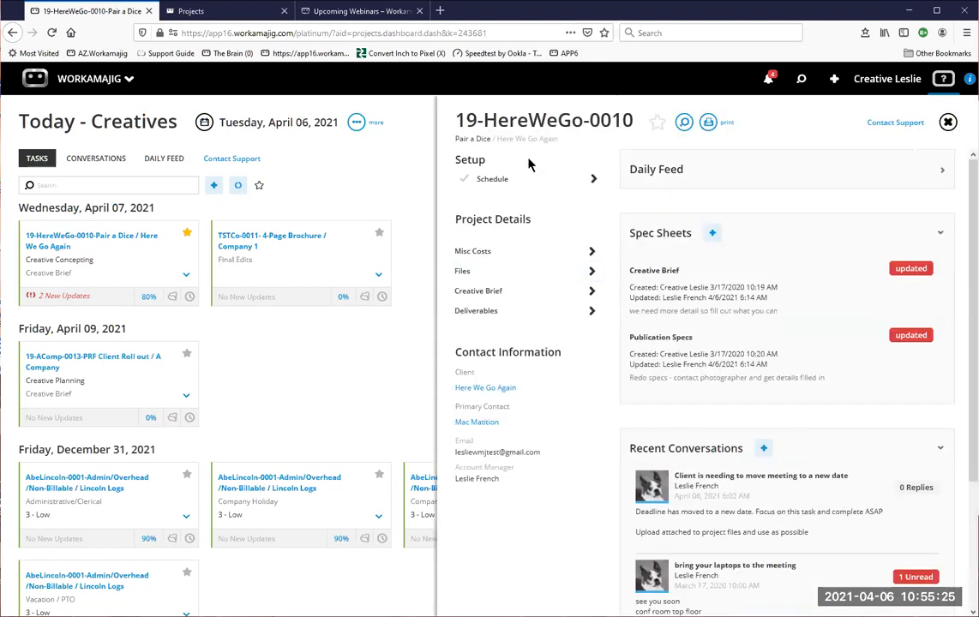
{"action": "left_click", "coordinate": [948, 124]}
- Review the saved views available for Projects in the application's search, and close the search
{"action": "left_click", "coordinate": [801, 80]}
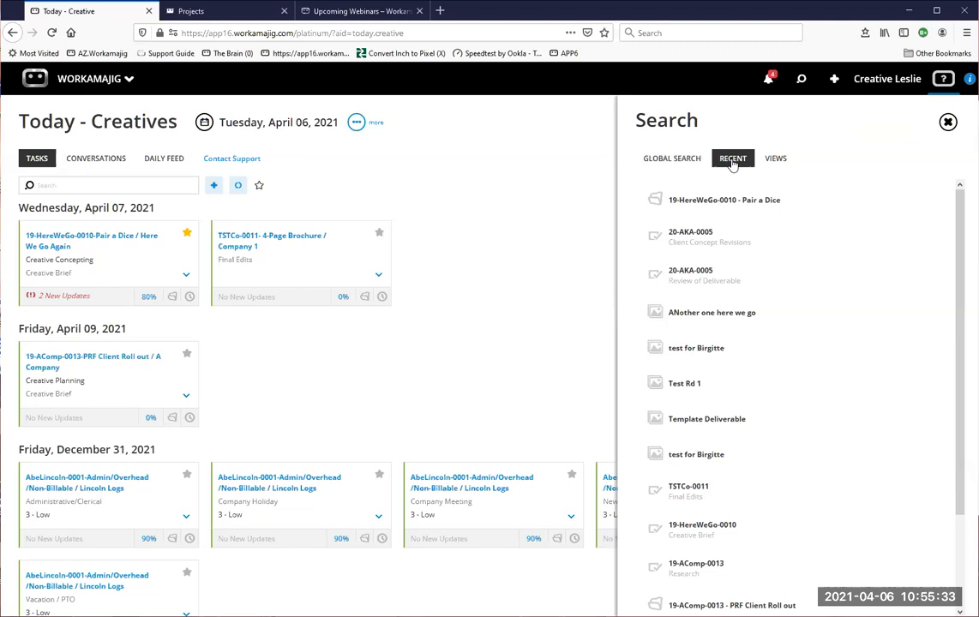
{"action": "left_click", "coordinate": [777, 160]}
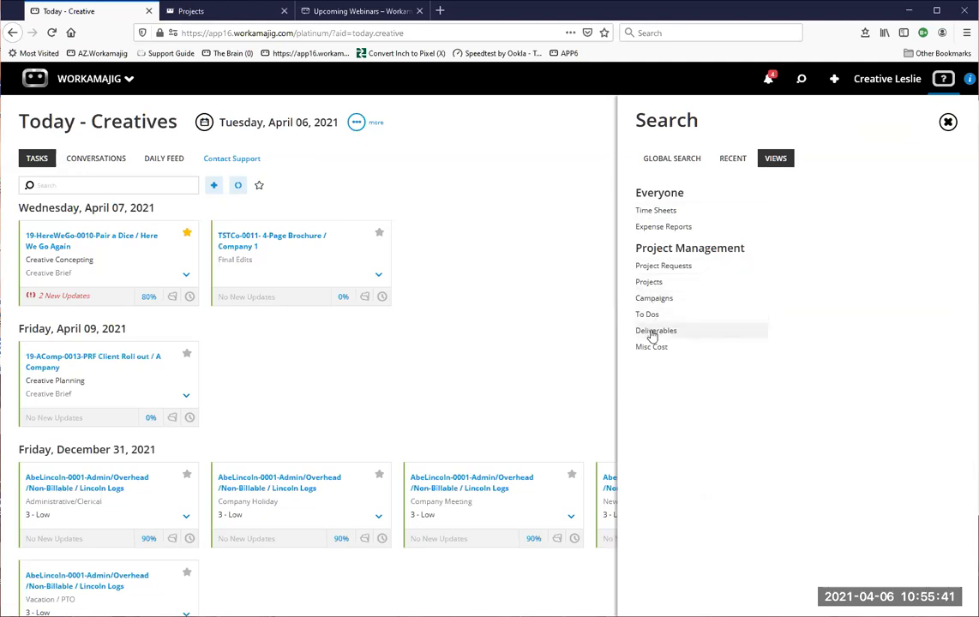
{"action": "left_click", "coordinate": [666, 285]}
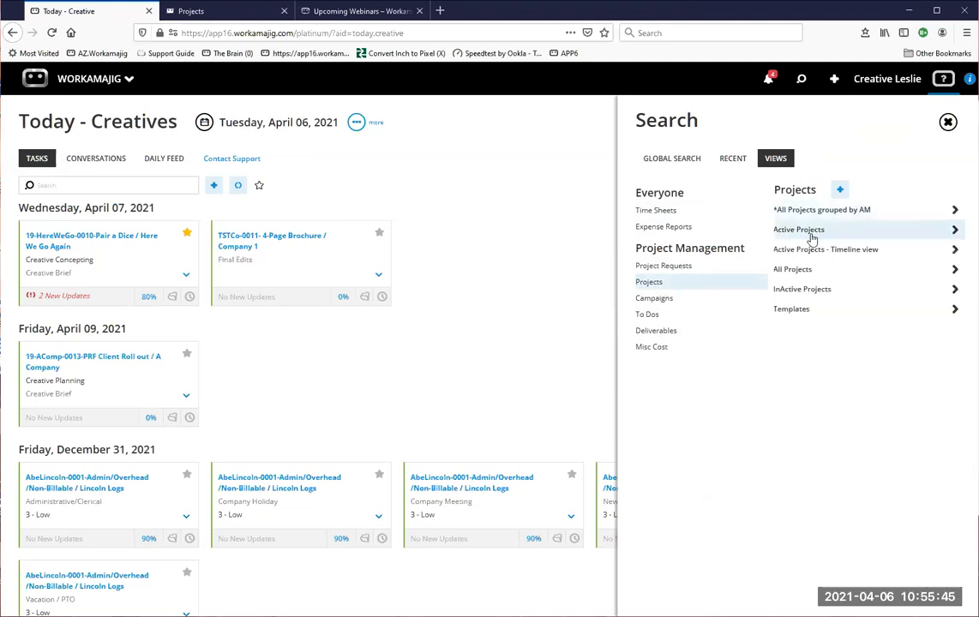
{"action": "left_click", "coordinate": [948, 121]}
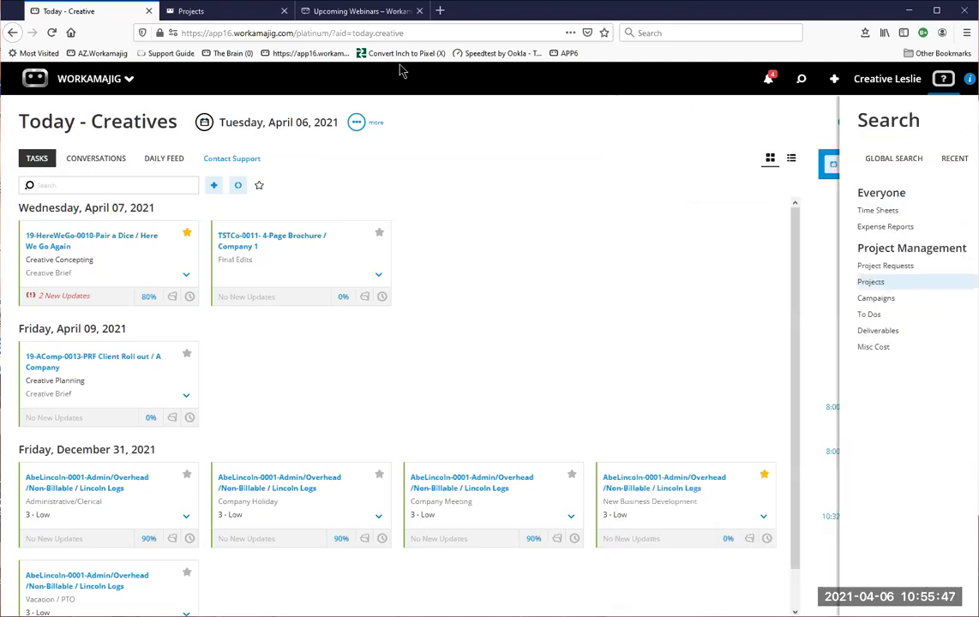
- Switch to the Projects browser tab and examine the project list's columns, keeping the Creatives layout
{"action": "left_click", "coordinate": [194, 12]}
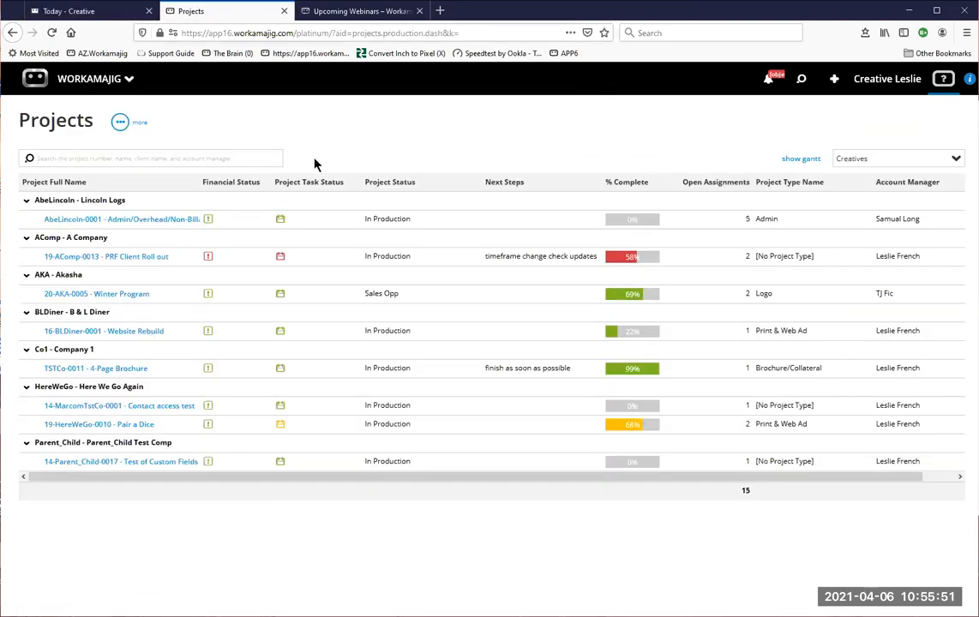
{"action": "left_click_drag", "start_coordinate": [883, 476], "coordinate": [667, 474]}
{"action": "left_click", "coordinate": [858, 158]}
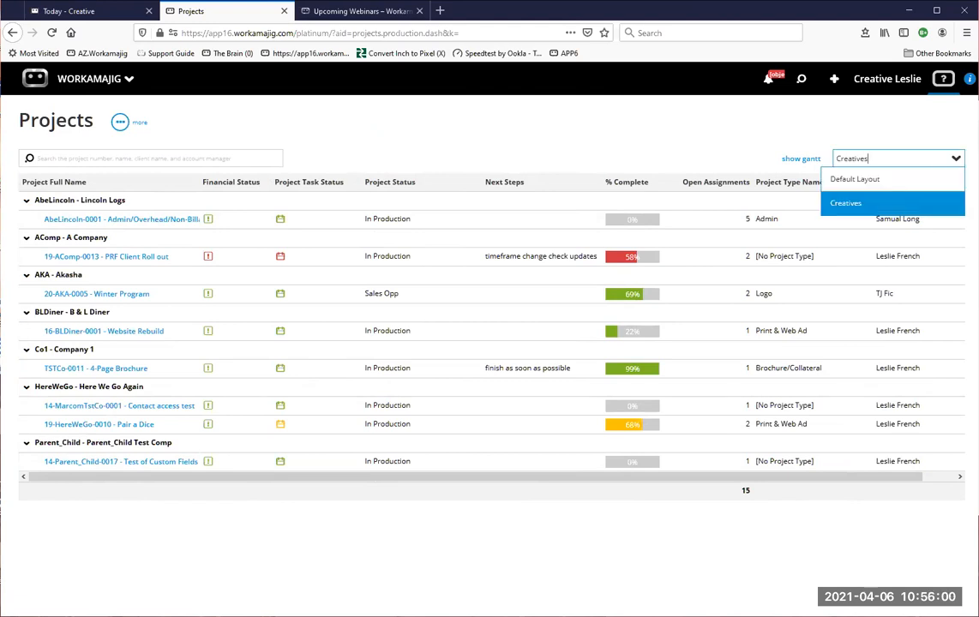
{"action": "left_click", "coordinate": [850, 212]}
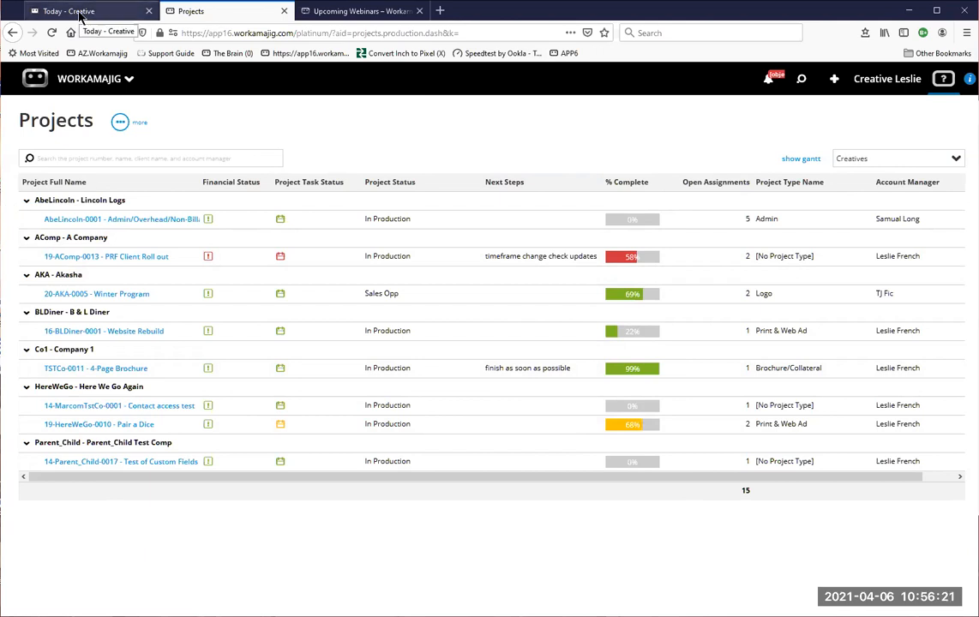
- Compare the project list in Default Layout, return it to the Creatives layout, and look across its columns
{"action": "left_click", "coordinate": [955, 163]}
{"action": "left_click", "coordinate": [849, 180]}
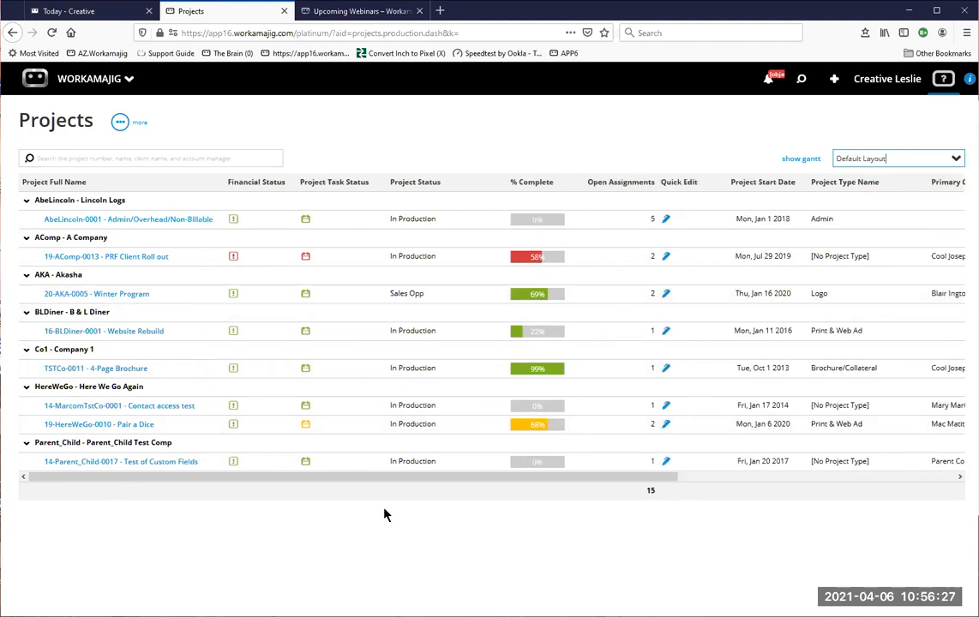
{"action": "left_click", "coordinate": [956, 158]}
{"action": "left_click", "coordinate": [861, 210]}
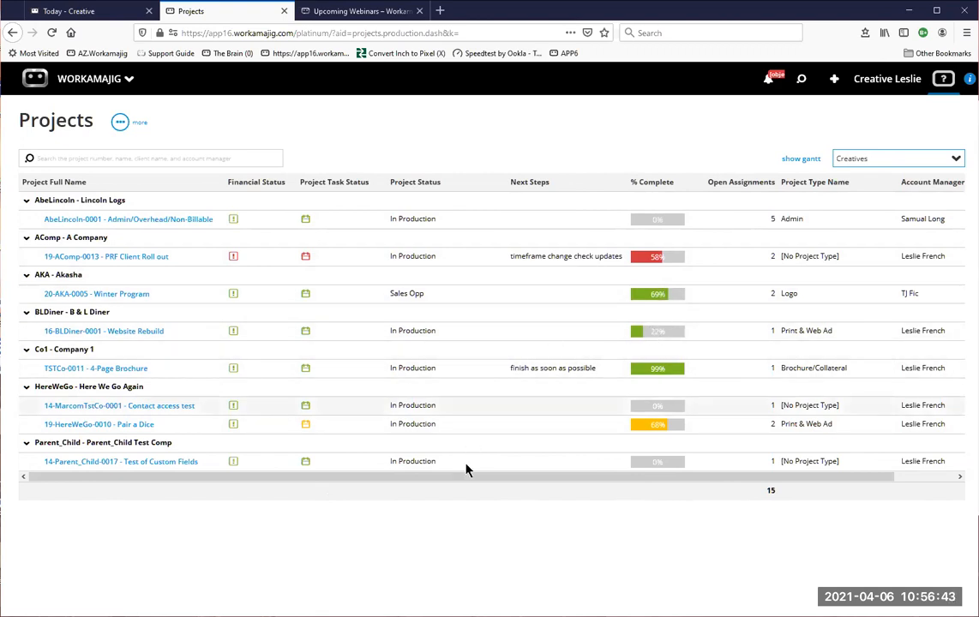
{"action": "left_click_drag", "start_coordinate": [481, 477], "coordinate": [761, 483]}
{"action": "left_click_drag", "start_coordinate": [531, 479], "coordinate": [470, 481]}
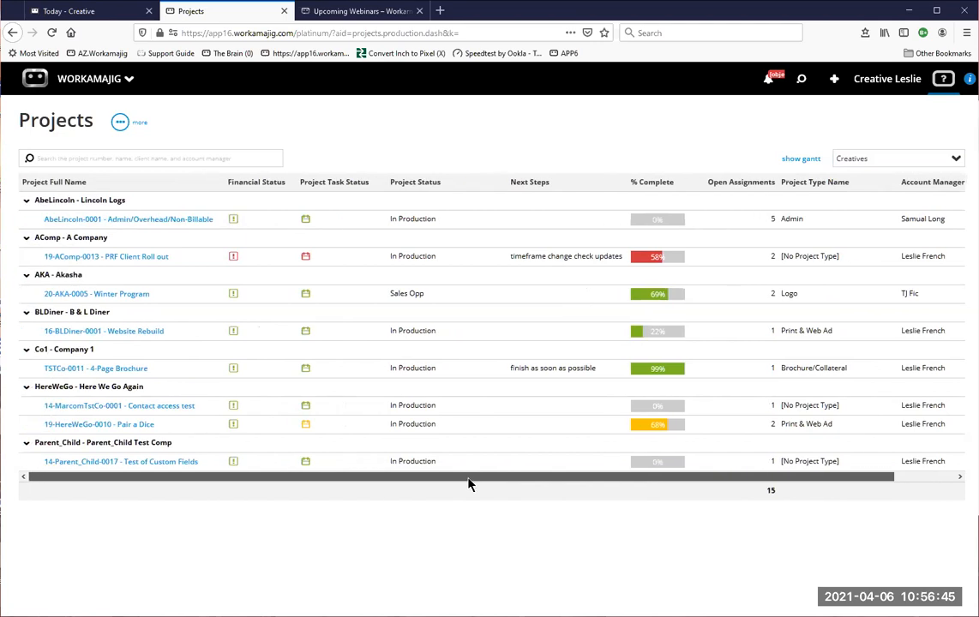
- View the dashboard of project 19-AComp-0013 - PRF Client Roll out from the project list, and close it
{"action": "left_click", "coordinate": [76, 257]}
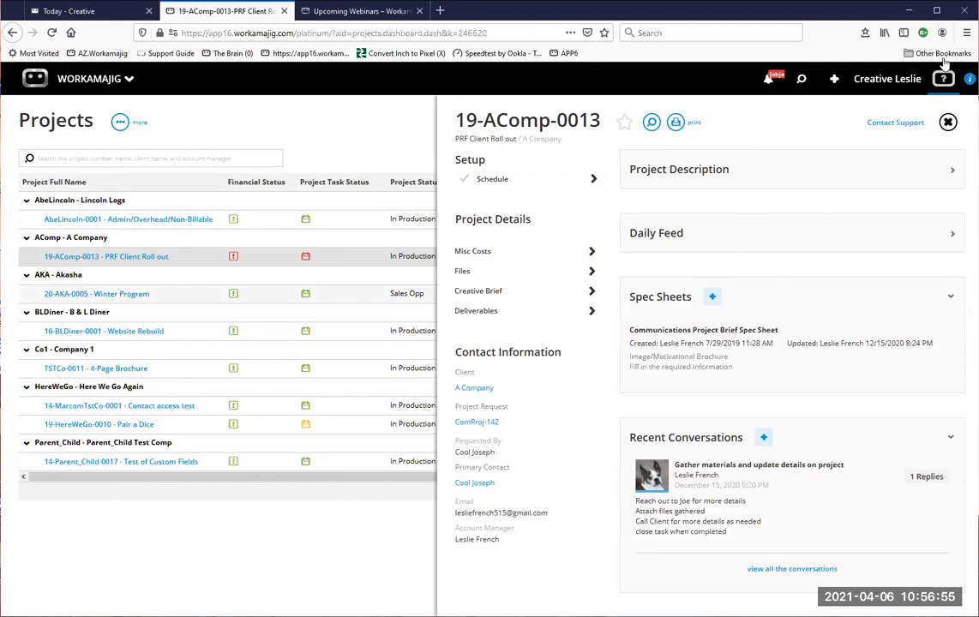
{"action": "left_click", "coordinate": [947, 122]}
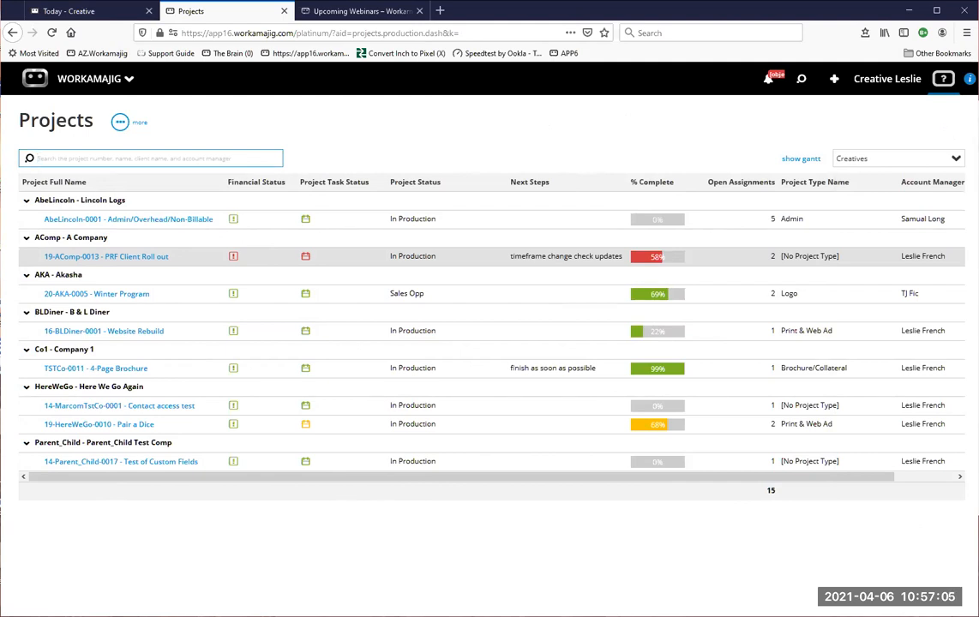
{"action": "left_click", "coordinate": [685, 135]}
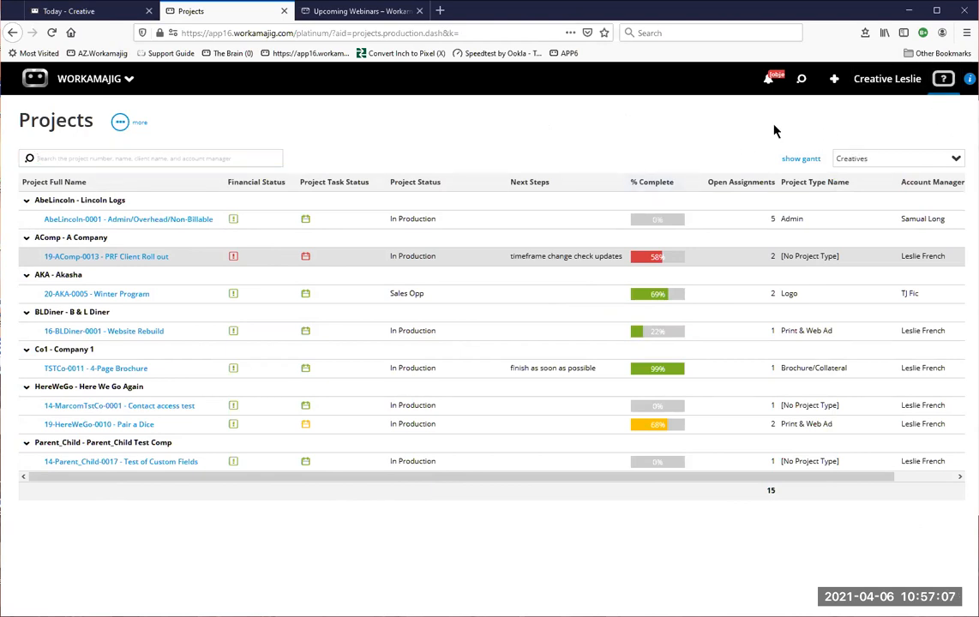
- Show the Gantt chart beside the Creatives project list, view the project timelines, and hide the chart
{"action": "left_click", "coordinate": [802, 159]}
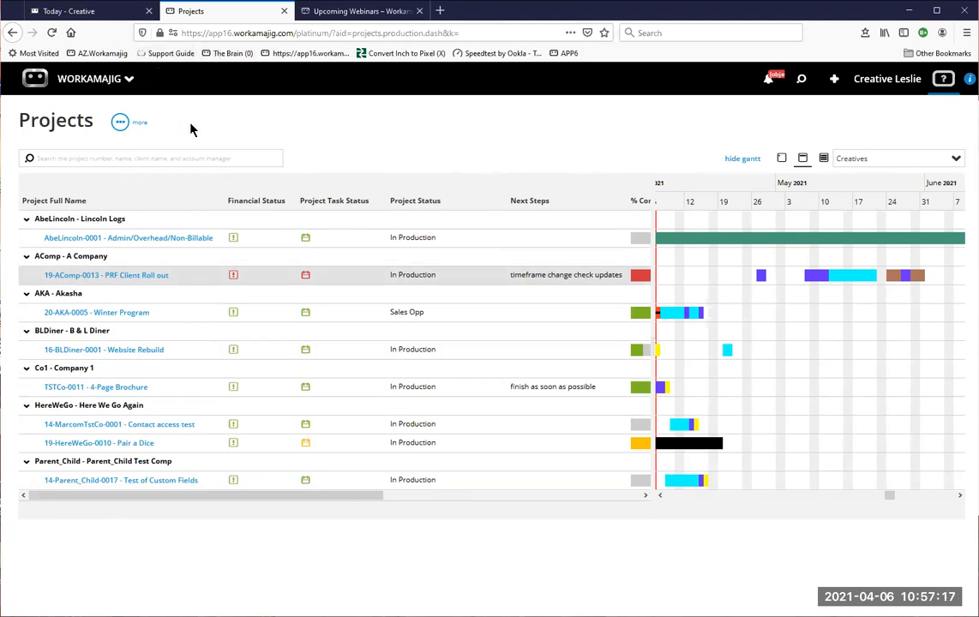
{"action": "left_click", "coordinate": [120, 123]}
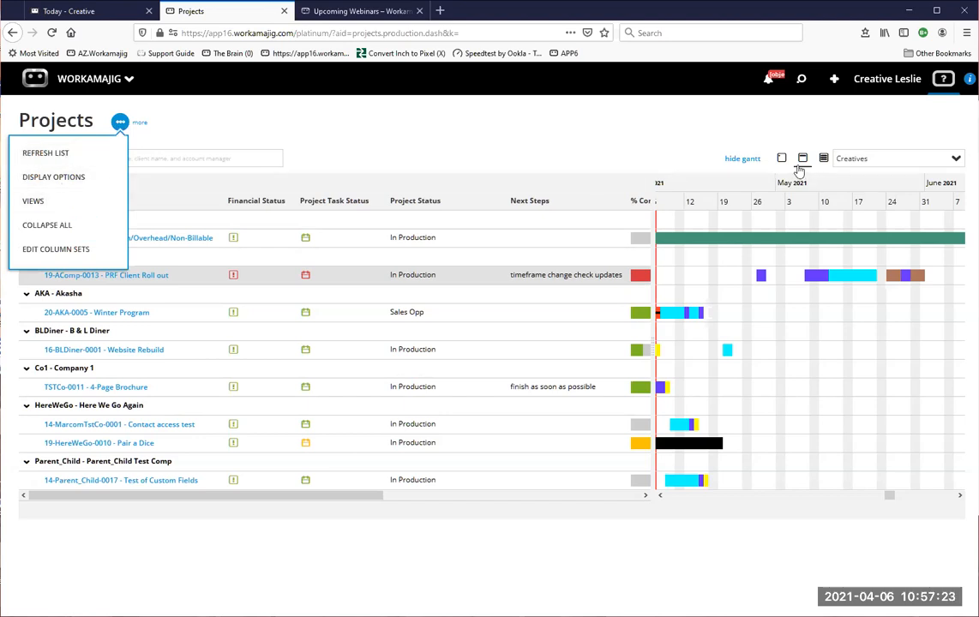
{"action": "left_click", "coordinate": [743, 159]}
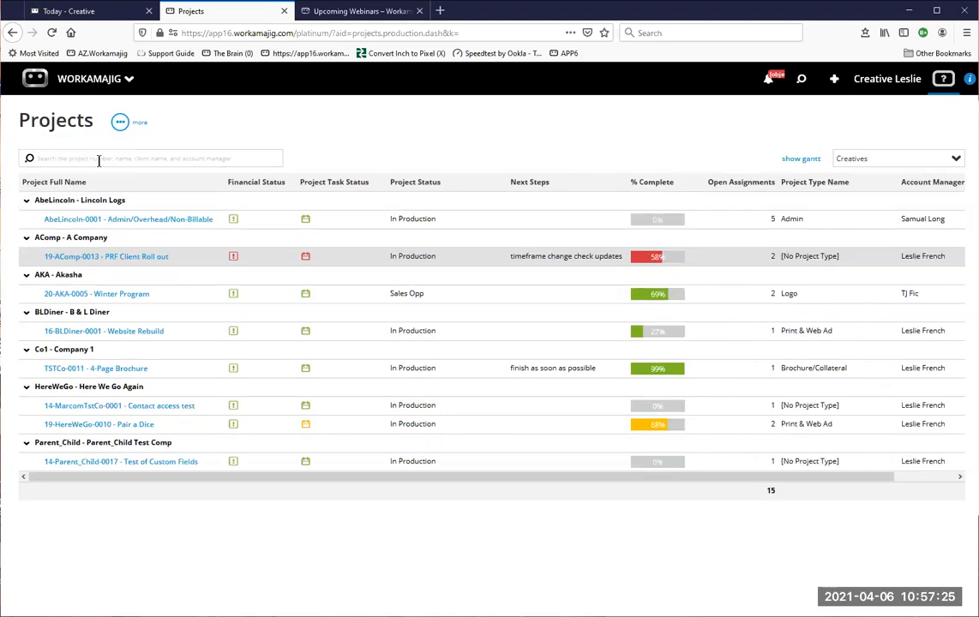
- Turn off all three open-assignment and team-membership filters in the project list's display options, and apply the change
{"action": "left_click", "coordinate": [119, 123]}
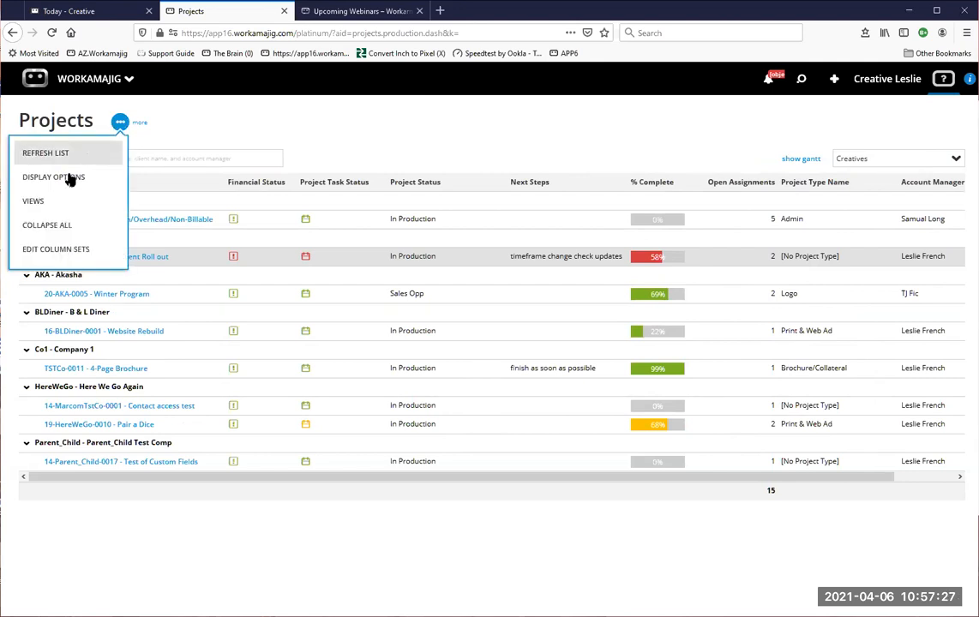
{"action": "left_click", "coordinate": [68, 177]}
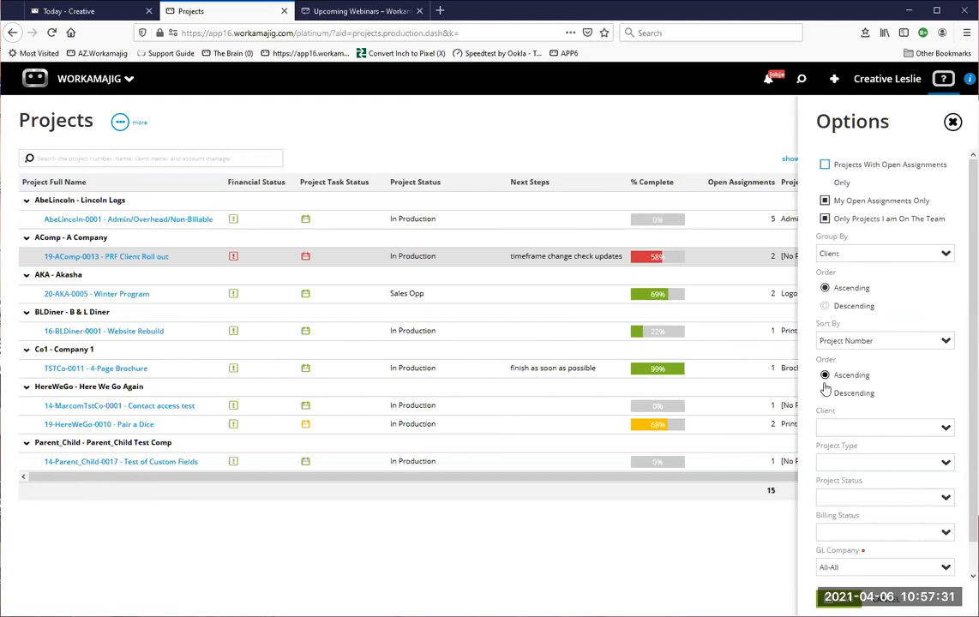
{"action": "scroll", "coordinate": [850, 480], "scroll_direction": "down", "scroll_amount": 1}
{"action": "scroll", "coordinate": [858, 455], "scroll_direction": "up", "scroll_amount": 1}
{"action": "left_click", "coordinate": [840, 164]}
{"action": "scroll", "coordinate": [836, 167], "scroll_direction": "down", "scroll_amount": 1}
{"action": "scroll", "coordinate": [834, 188], "scroll_direction": "up", "scroll_amount": 1}
{"action": "left_click", "coordinate": [824, 220]}
{"action": "left_click", "coordinate": [825, 172]}
{"action": "scroll", "coordinate": [896, 233], "scroll_direction": "up", "scroll_amount": 1}
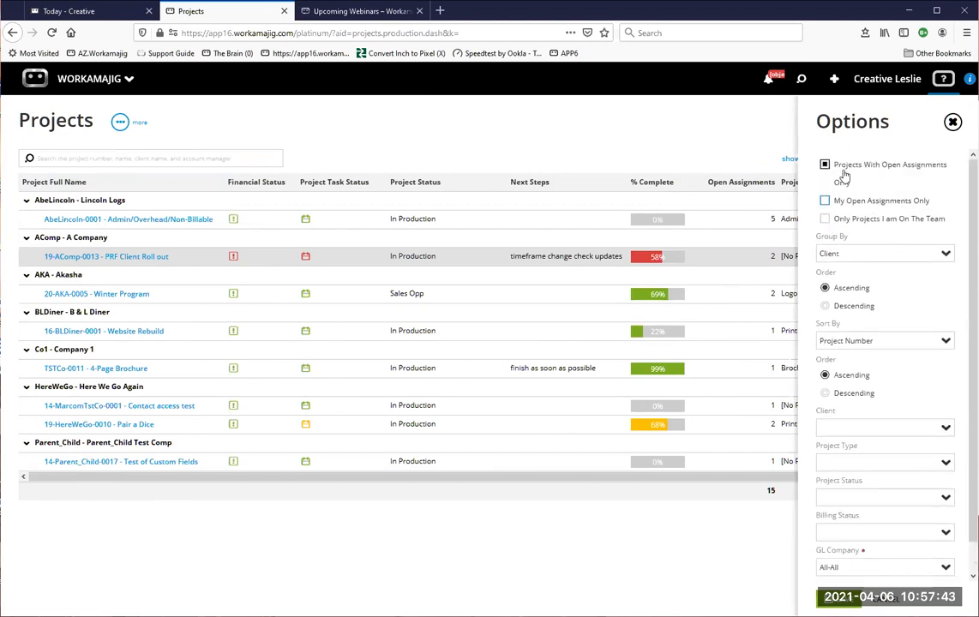
{"action": "scroll", "coordinate": [843, 197], "scroll_direction": "down", "scroll_amount": 1}
{"action": "scroll", "coordinate": [819, 261], "scroll_direction": "up", "scroll_amount": 1}
{"action": "scroll", "coordinate": [830, 173], "scroll_direction": "down", "scroll_amount": 1}
{"action": "left_click", "coordinate": [841, 599]}
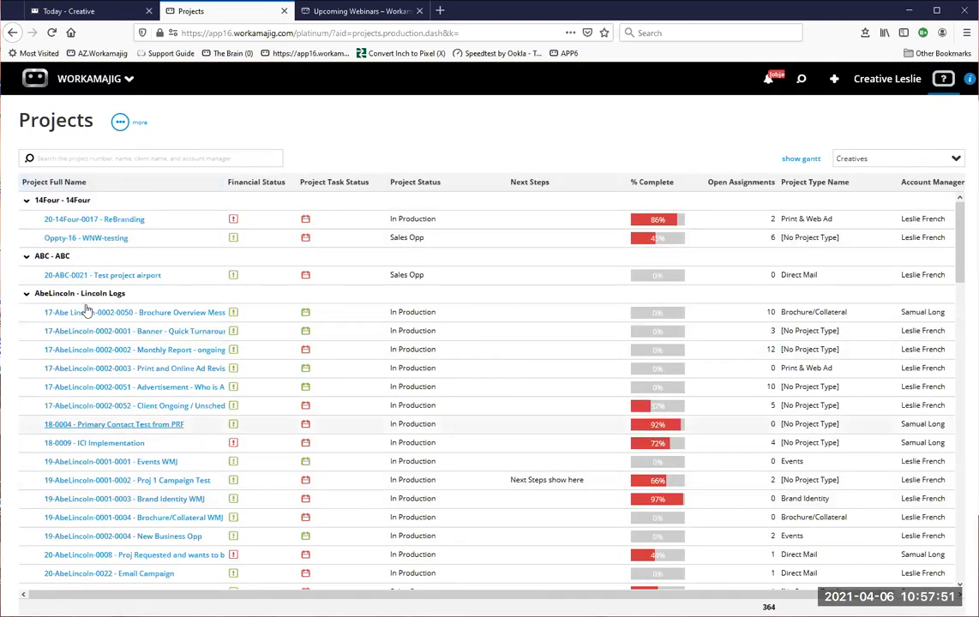
- Limit the project list to My Open Assignments Only in the display options, reviewing the Group By and Project Status choices before applying
{"action": "left_click", "coordinate": [120, 122]}
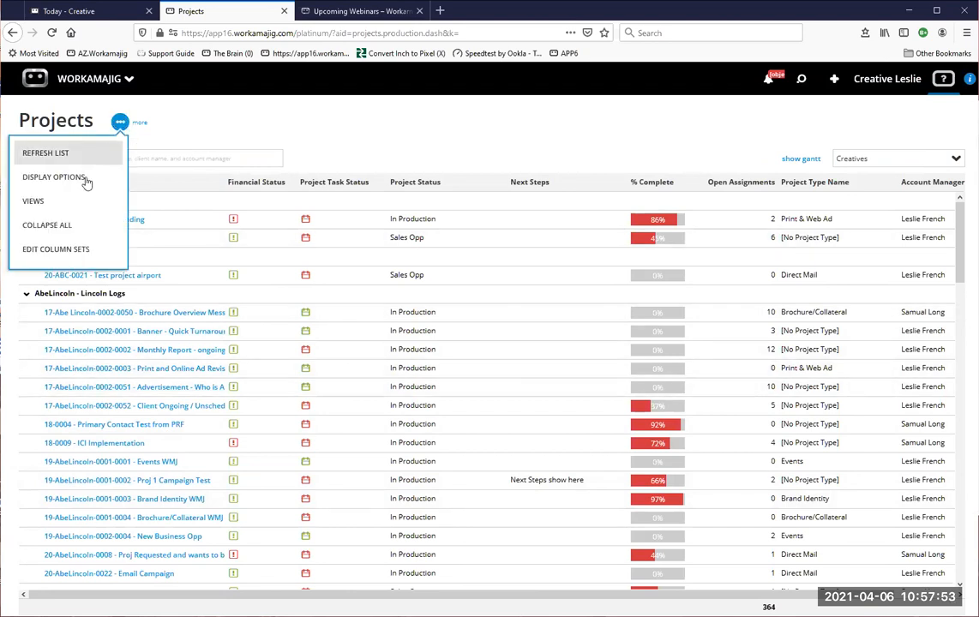
{"action": "left_click", "coordinate": [76, 177]}
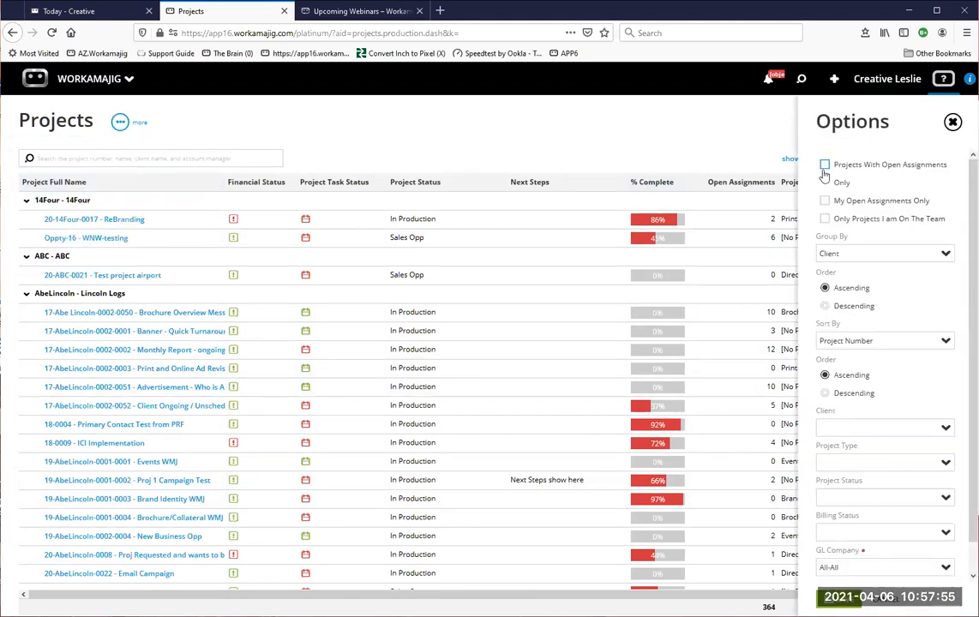
{"action": "left_click", "coordinate": [825, 201]}
{"action": "scroll", "coordinate": [829, 211], "scroll_direction": "down", "scroll_amount": 1}
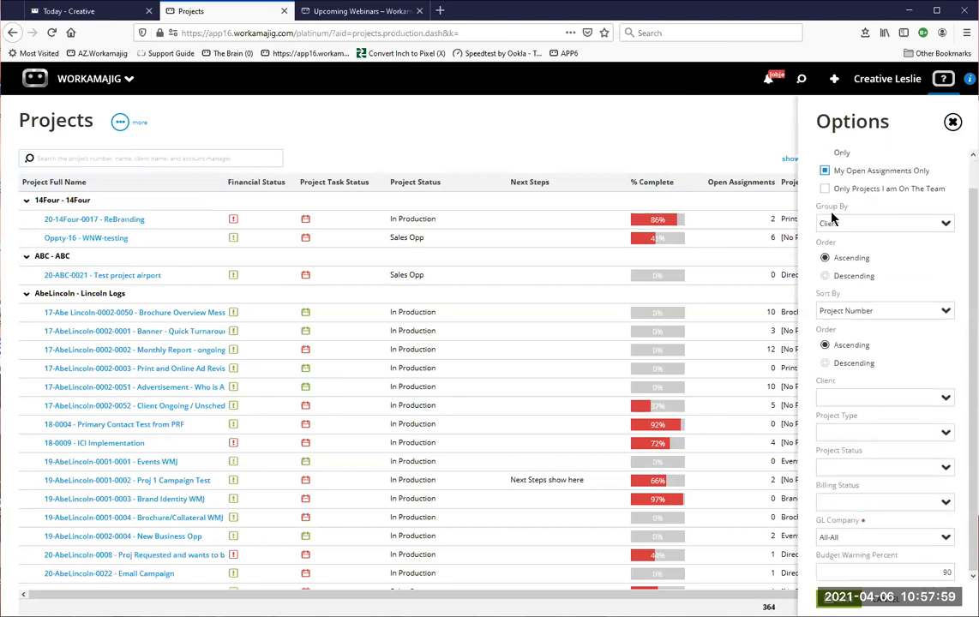
{"action": "left_click", "coordinate": [944, 223]}
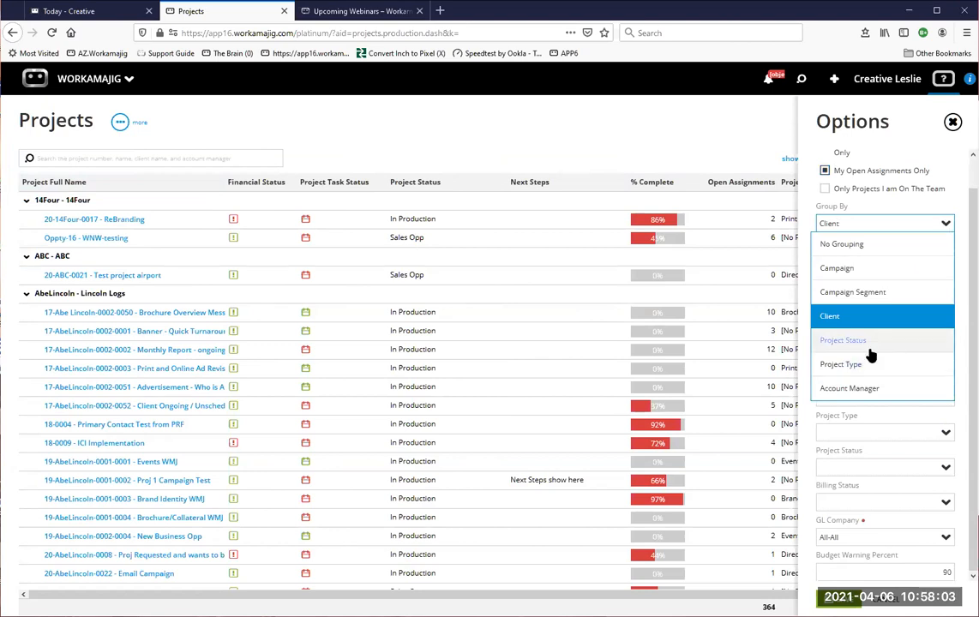
{"action": "left_click", "coordinate": [831, 146]}
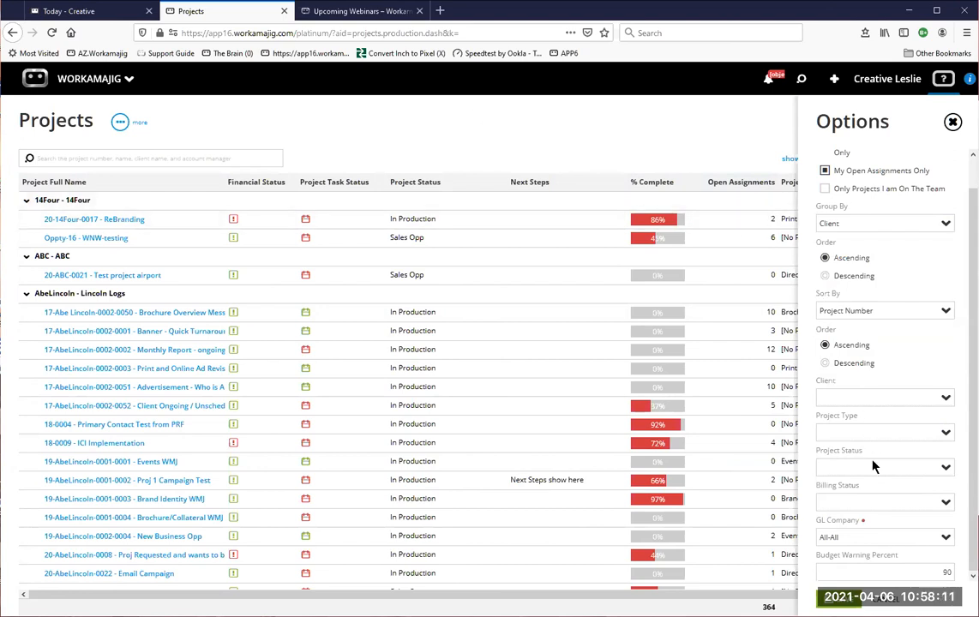
{"action": "left_click", "coordinate": [947, 469]}
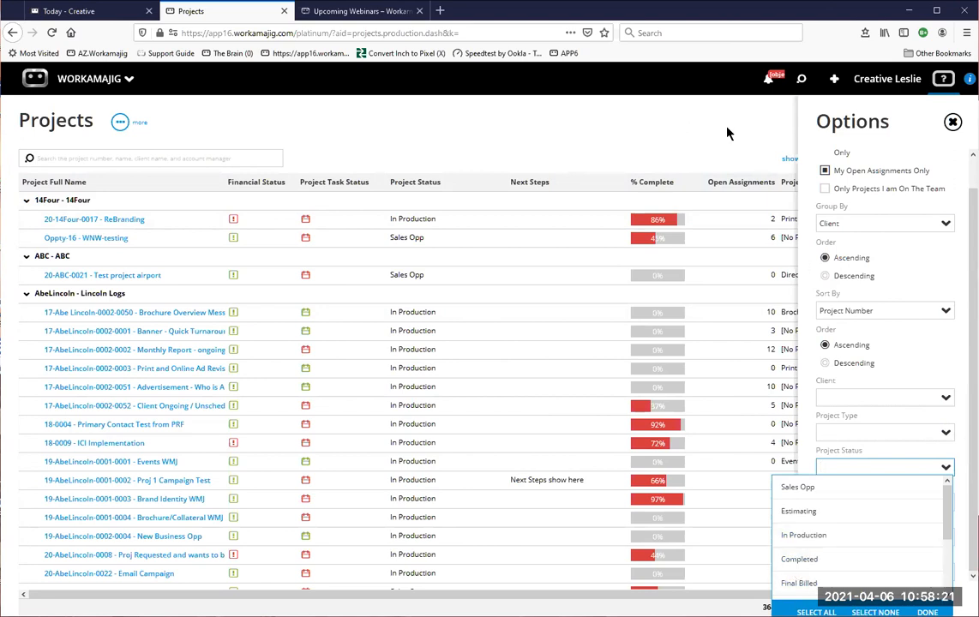
{"action": "left_click", "coordinate": [953, 121]}
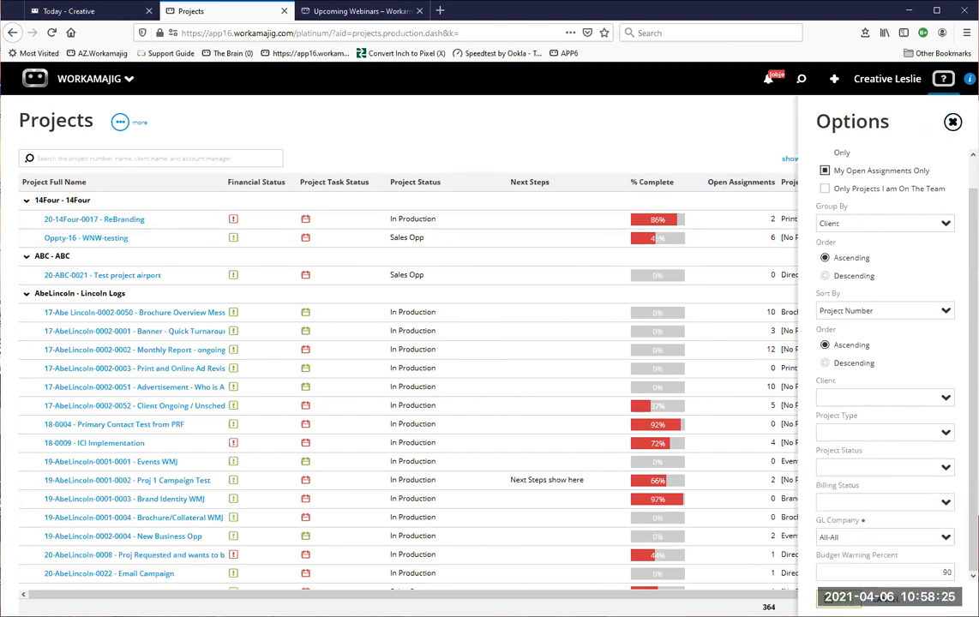
{"action": "left_click", "coordinate": [839, 599]}
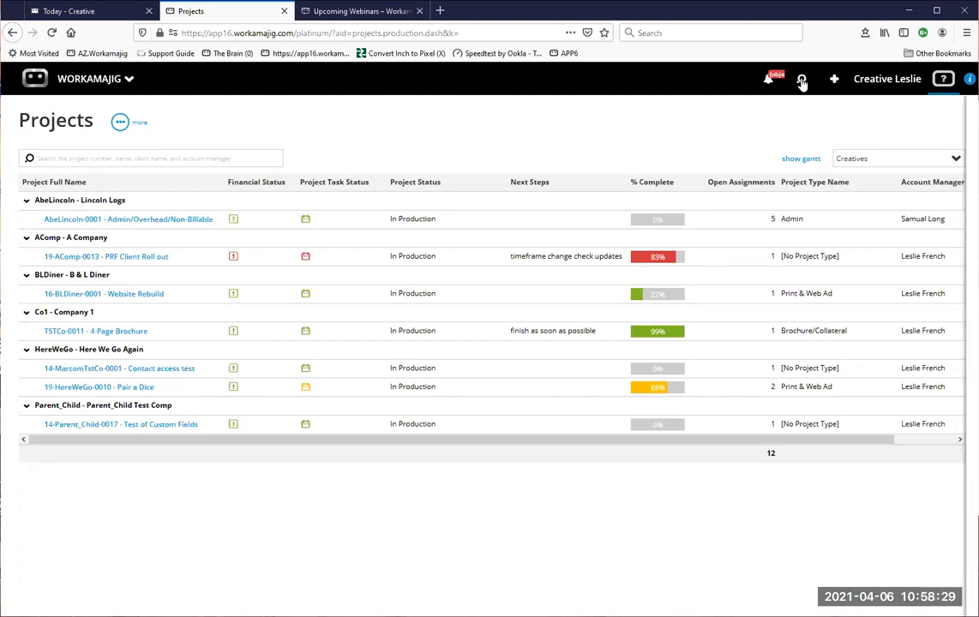
- Run the InActive Projects view from the application's search without criteria, look through the listed projects, and close the search
{"action": "left_click", "coordinate": [800, 81]}
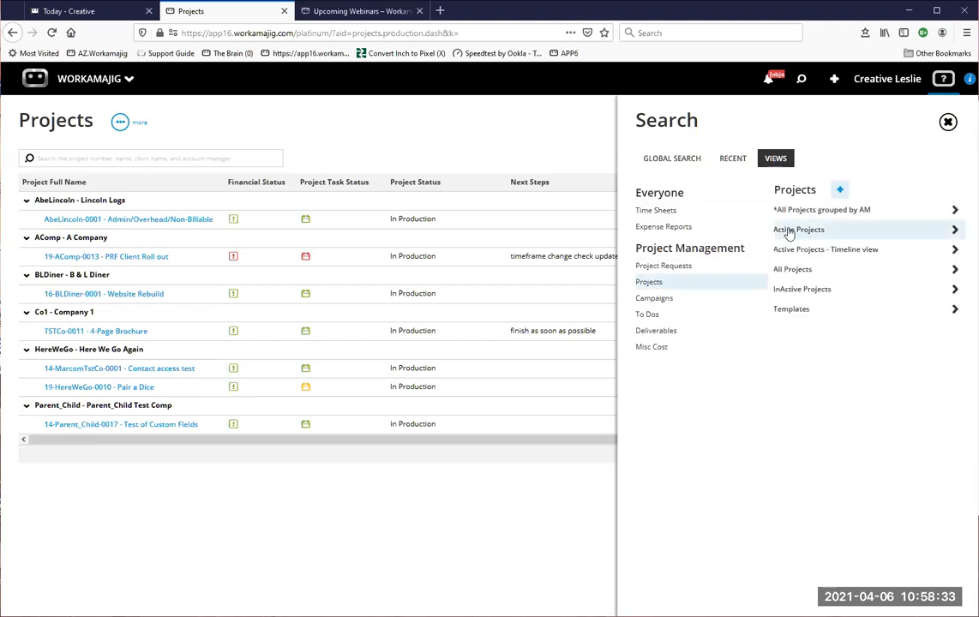
{"action": "left_click", "coordinate": [791, 292]}
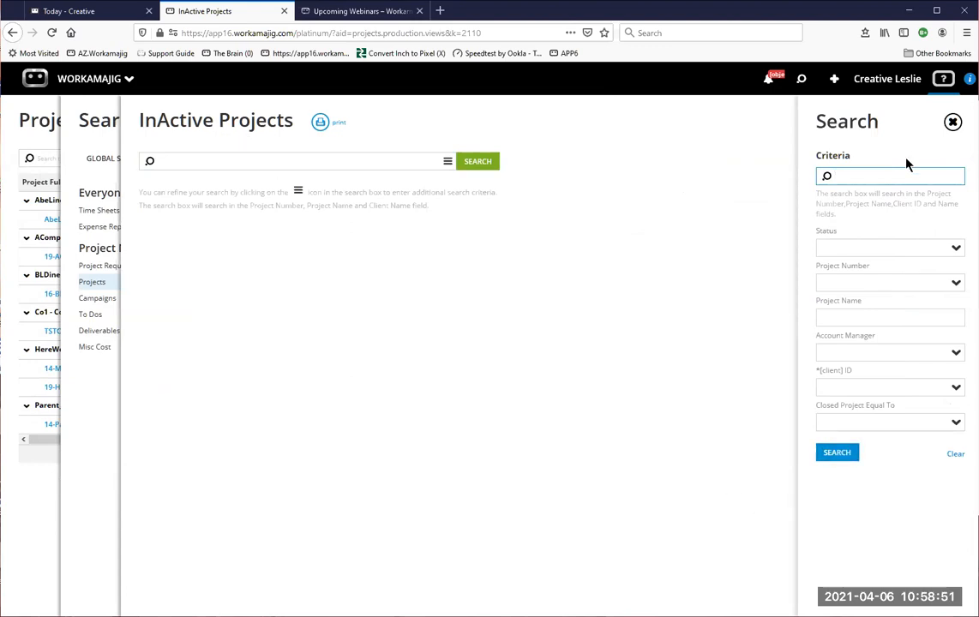
{"action": "left_click", "coordinate": [847, 456]}
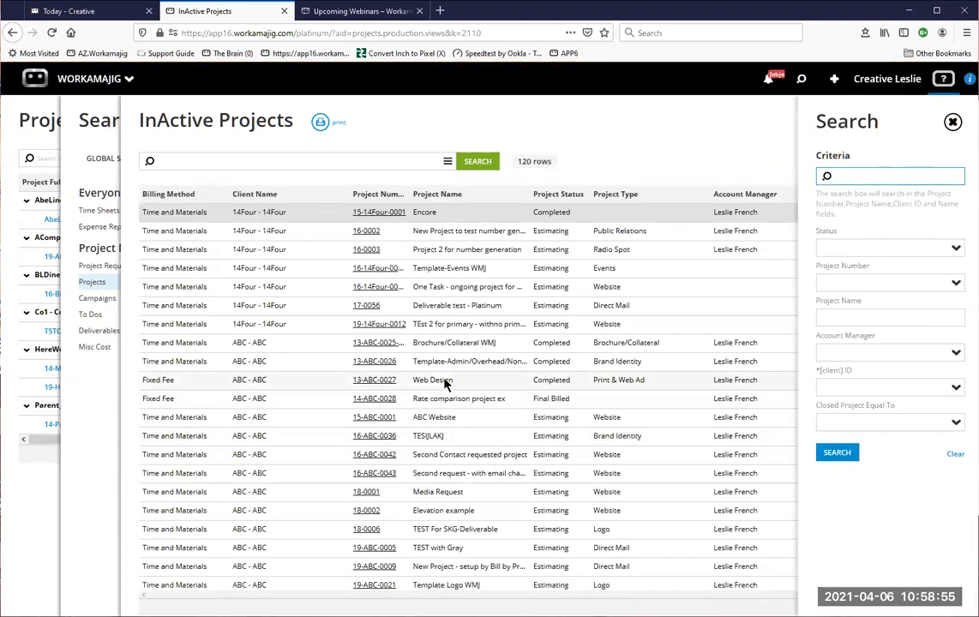
{"action": "scroll", "coordinate": [445, 385], "scroll_direction": "down", "scroll_amount": 5}
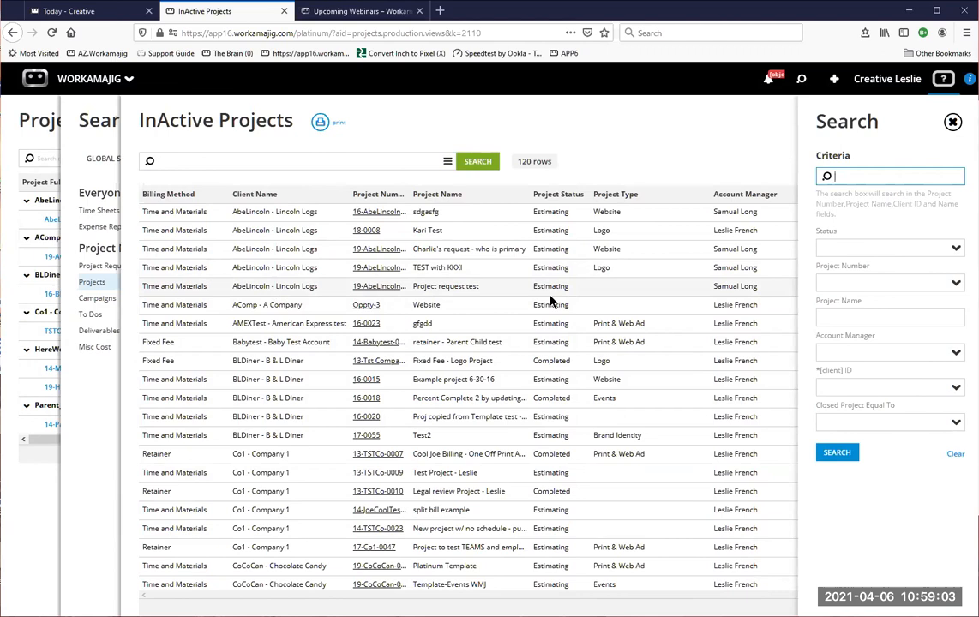
{"action": "left_click", "coordinate": [954, 124]}
{"action": "left_click", "coordinate": [947, 124]}
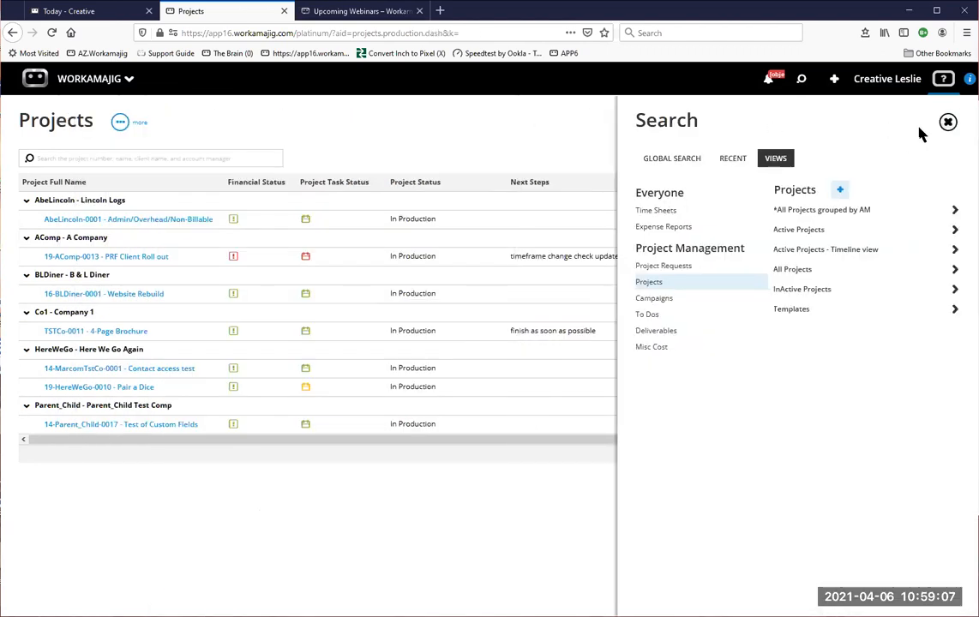
{"action": "left_click", "coordinate": [948, 122]}
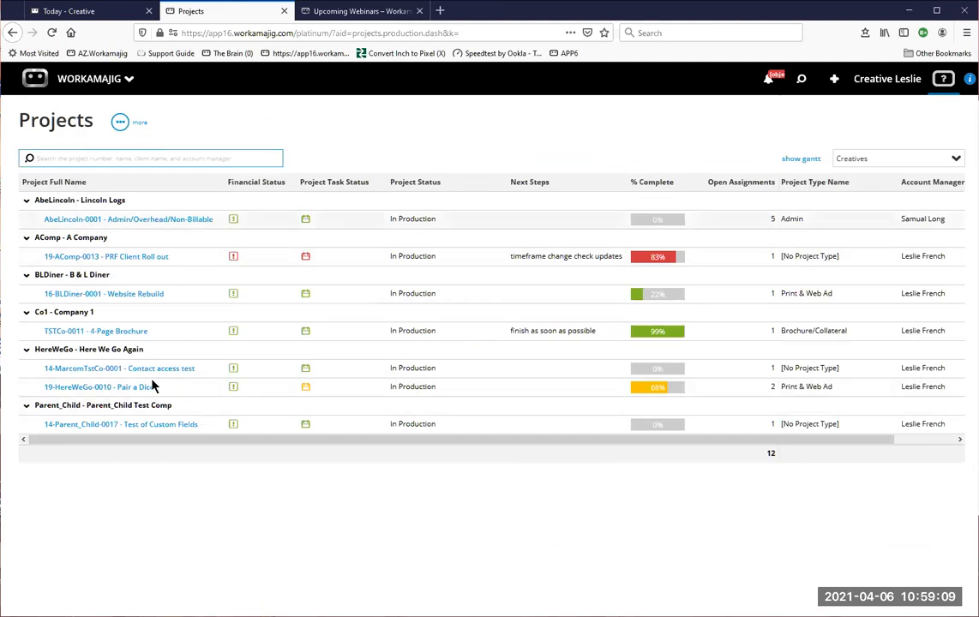
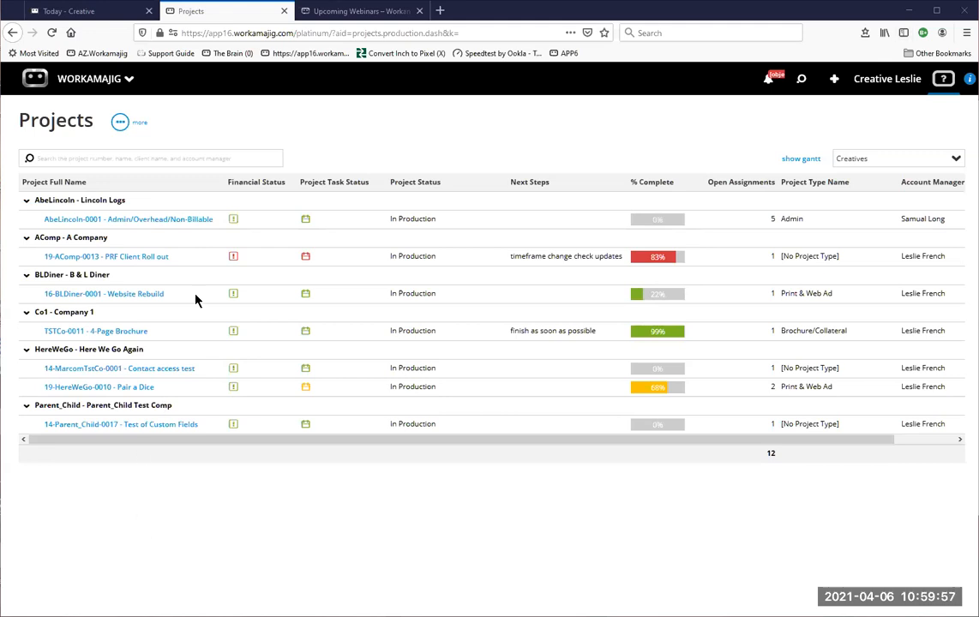
- Mark project AbeLincoln-0001 as a favorite on its dashboard, and return to the project list
{"action": "left_click", "coordinate": [135, 224]}
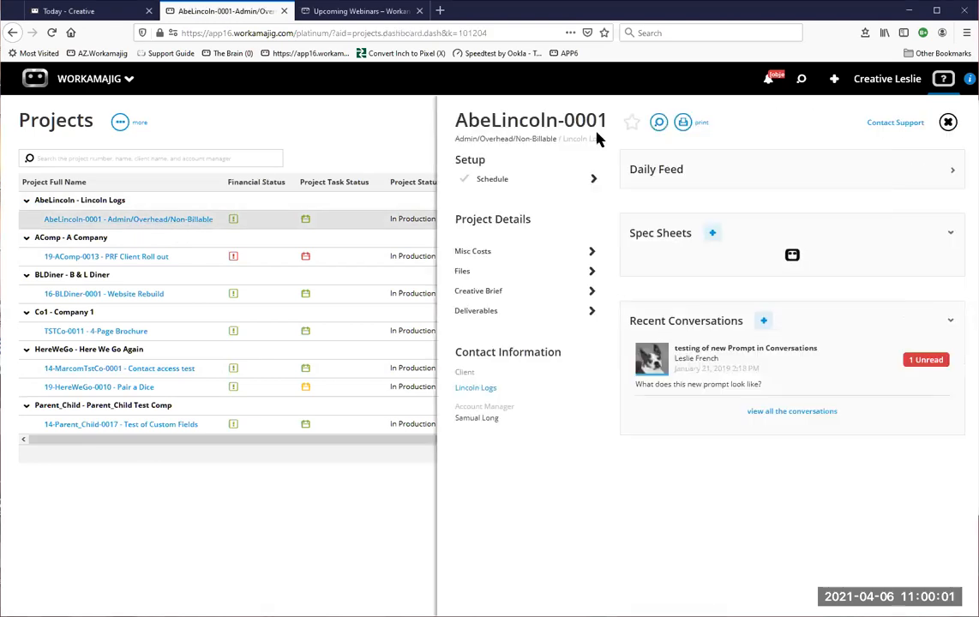
{"action": "left_click", "coordinate": [632, 123]}
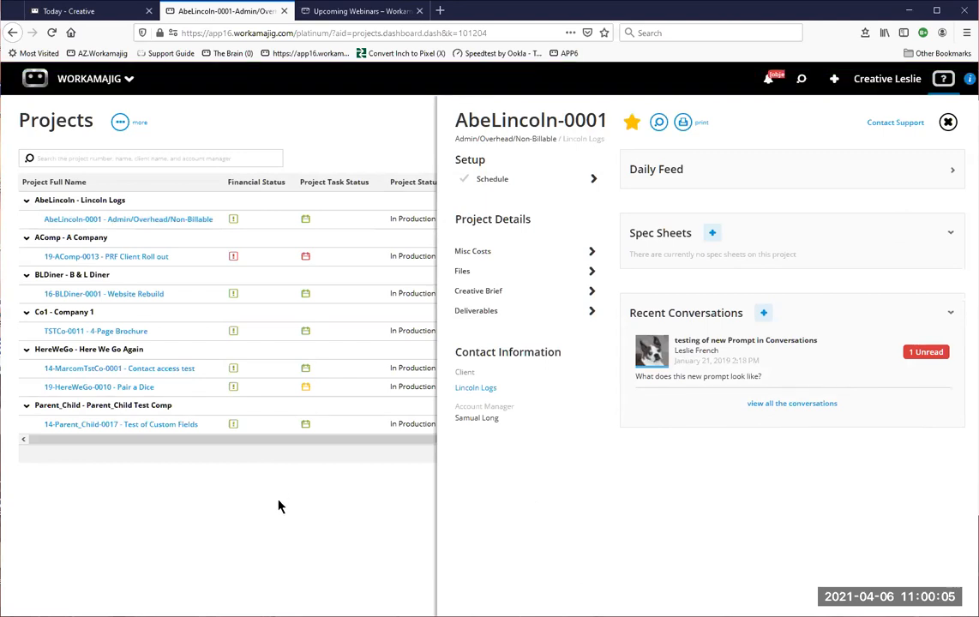
{"action": "left_click", "coordinate": [278, 507]}
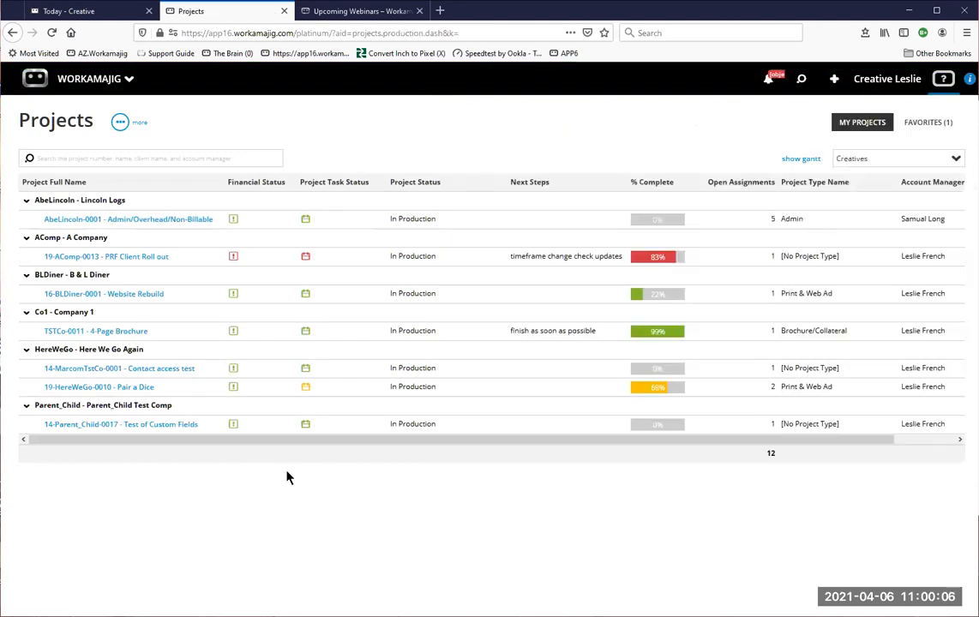
- View the favorite projects, look at the AbeLincoln-0001 dashboard from its card, and return to My Projects
{"action": "left_click", "coordinate": [924, 123]}
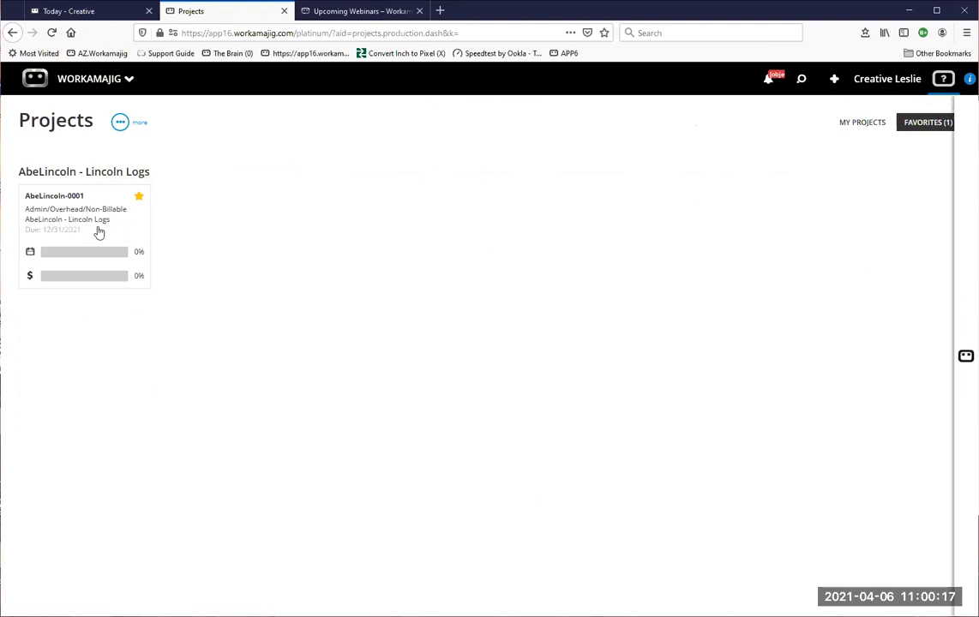
{"action": "left_click", "coordinate": [98, 228]}
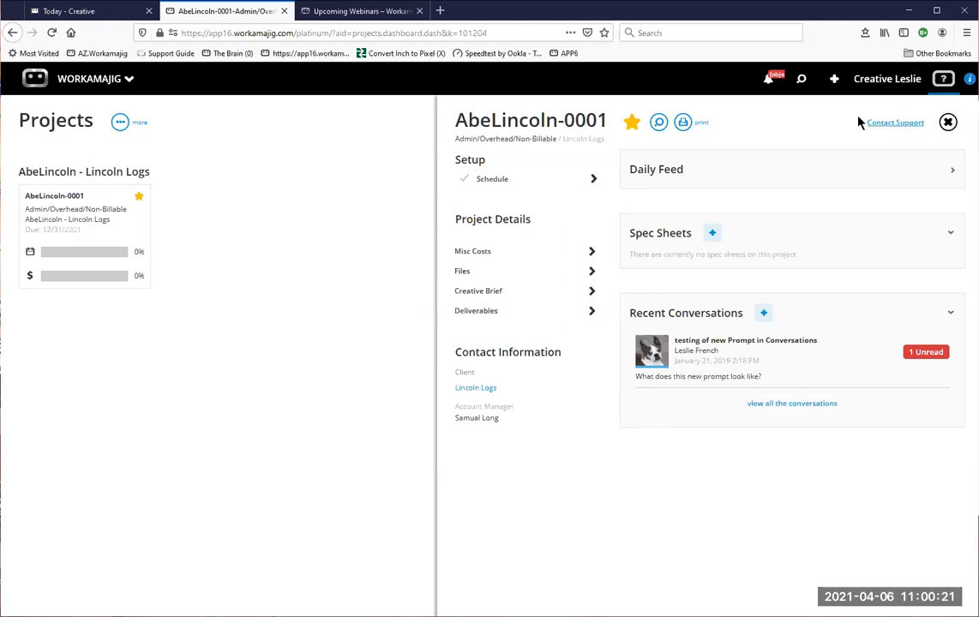
{"action": "left_click", "coordinate": [367, 179]}
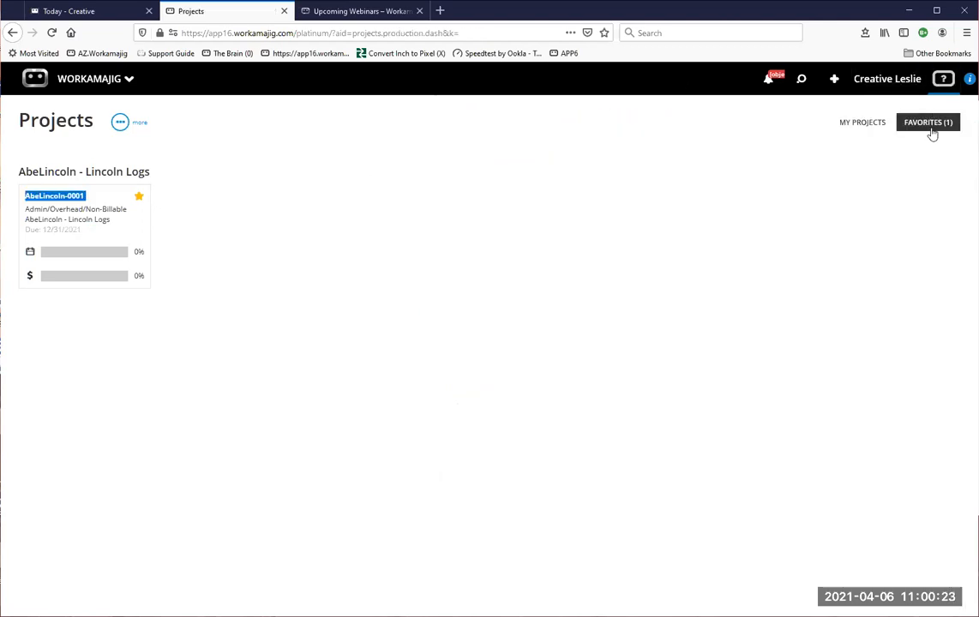
{"action": "left_click", "coordinate": [879, 127]}
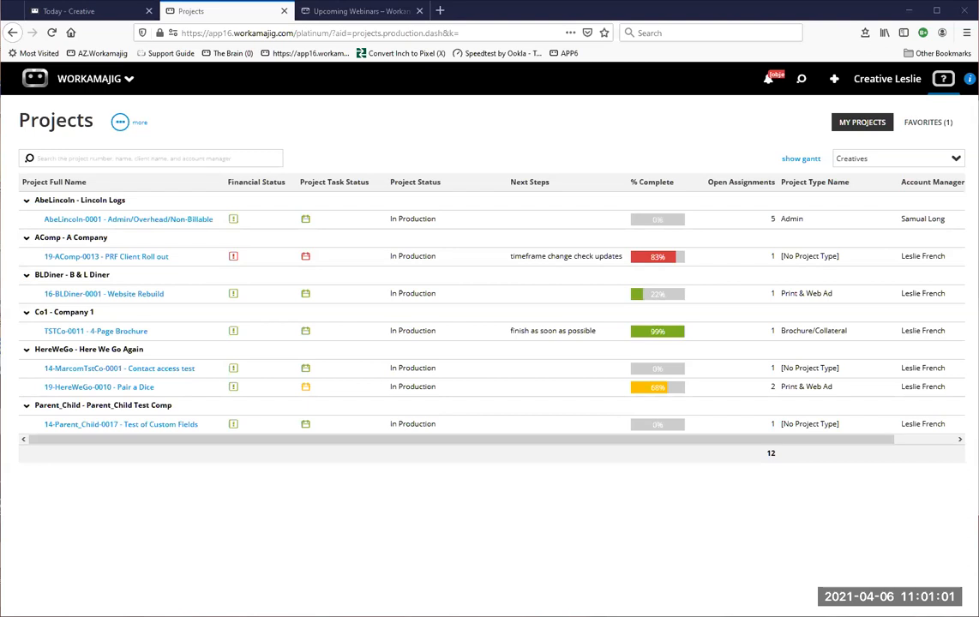
- Switch to the Workamajig support site's browser tab, open the Past Webinars article, and look through the 2021 recordings
{"action": "left_click", "coordinate": [79, 12]}
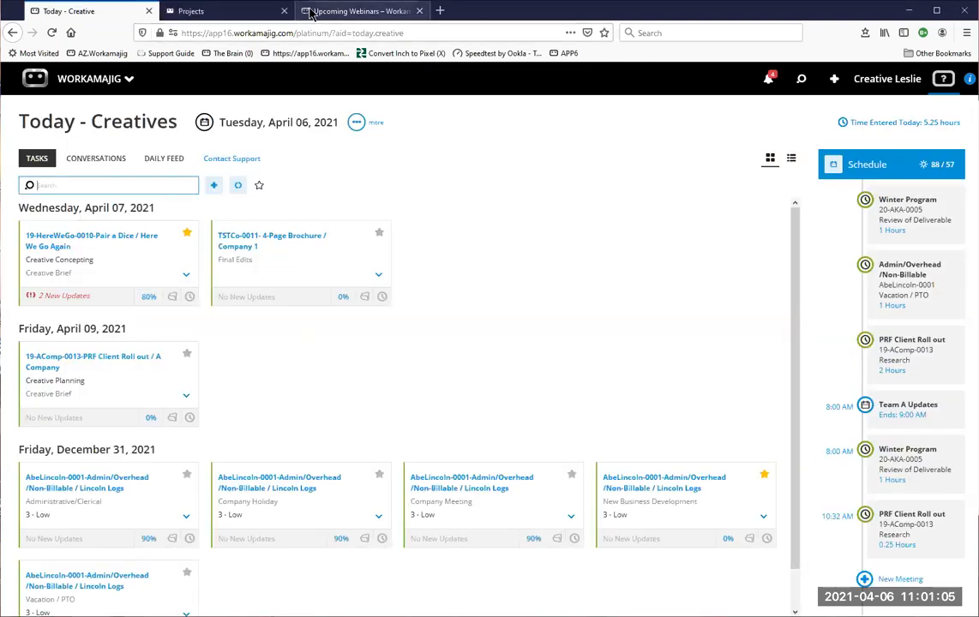
{"action": "left_click", "coordinate": [312, 12]}
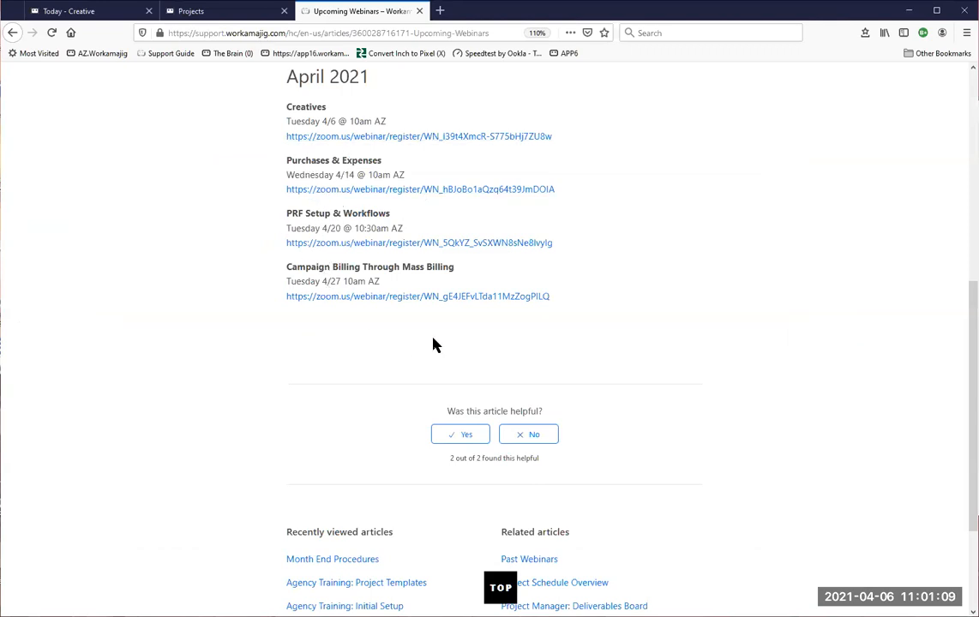
{"action": "scroll", "coordinate": [433, 343], "scroll_direction": "up", "scroll_amount": 5}
{"action": "left_click", "coordinate": [759, 311]}
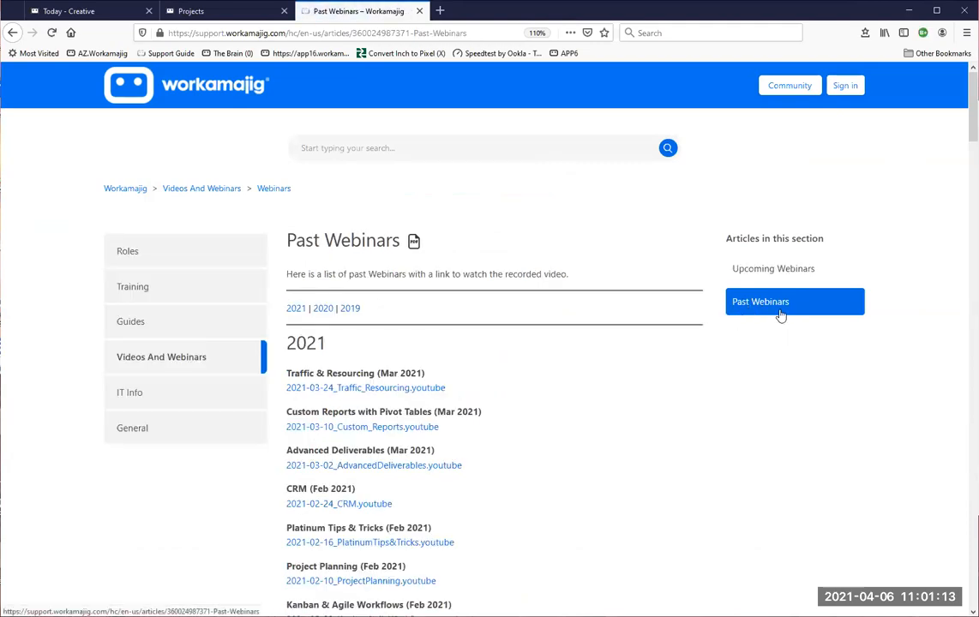
{"action": "scroll", "coordinate": [501, 384], "scroll_direction": "down", "scroll_amount": 1}
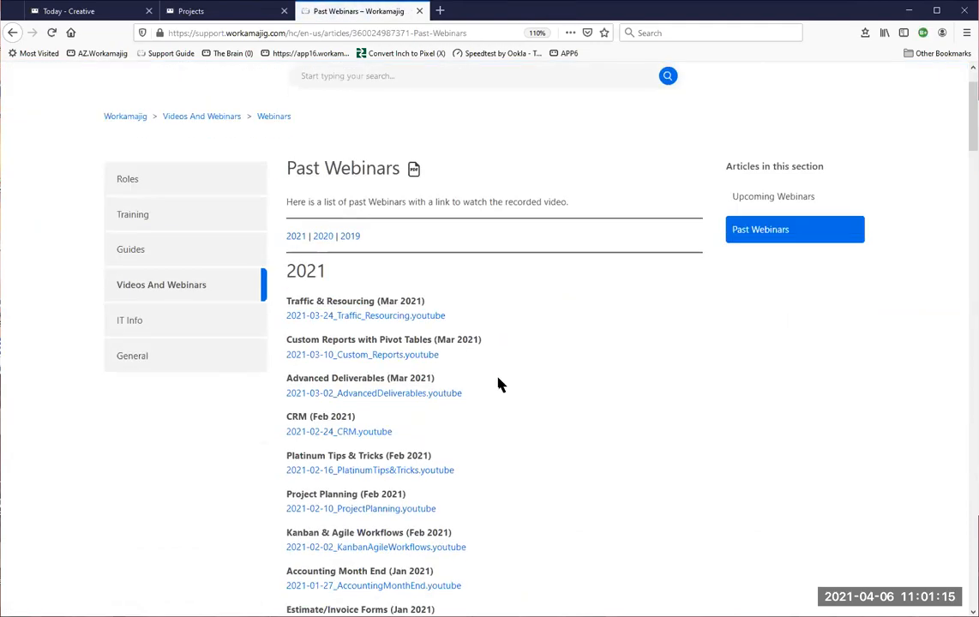
{"action": "scroll", "coordinate": [489, 385], "scroll_direction": "down", "scroll_amount": 1}
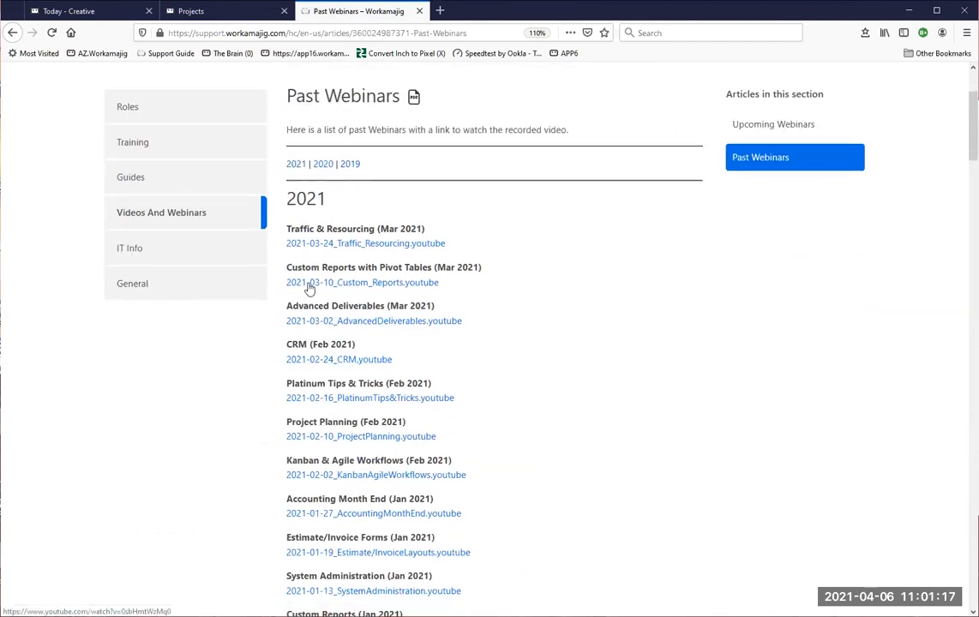
{"action": "scroll", "coordinate": [352, 341], "scroll_direction": "down", "scroll_amount": 1}
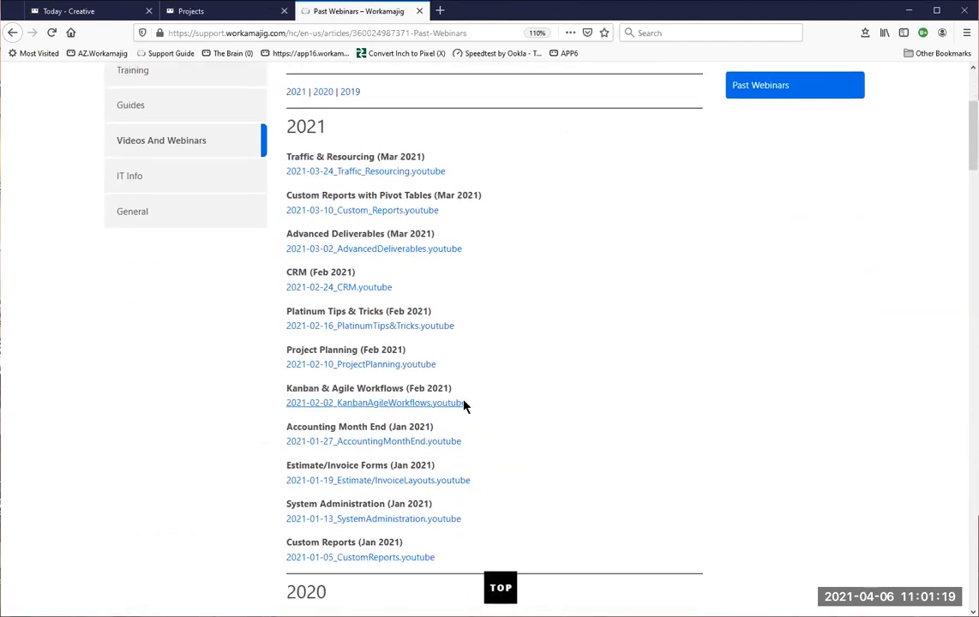
- Look through the 2020 recordings in the Past Webinars article, from Revenue Forecasting down to Project Workflow
{"action": "scroll", "coordinate": [468, 410], "scroll_direction": "down", "scroll_amount": 2}
{"action": "scroll", "coordinate": [467, 411], "scroll_direction": "down", "scroll_amount": 2}
{"action": "scroll", "coordinate": [343, 348], "scroll_direction": "down", "scroll_amount": 1}
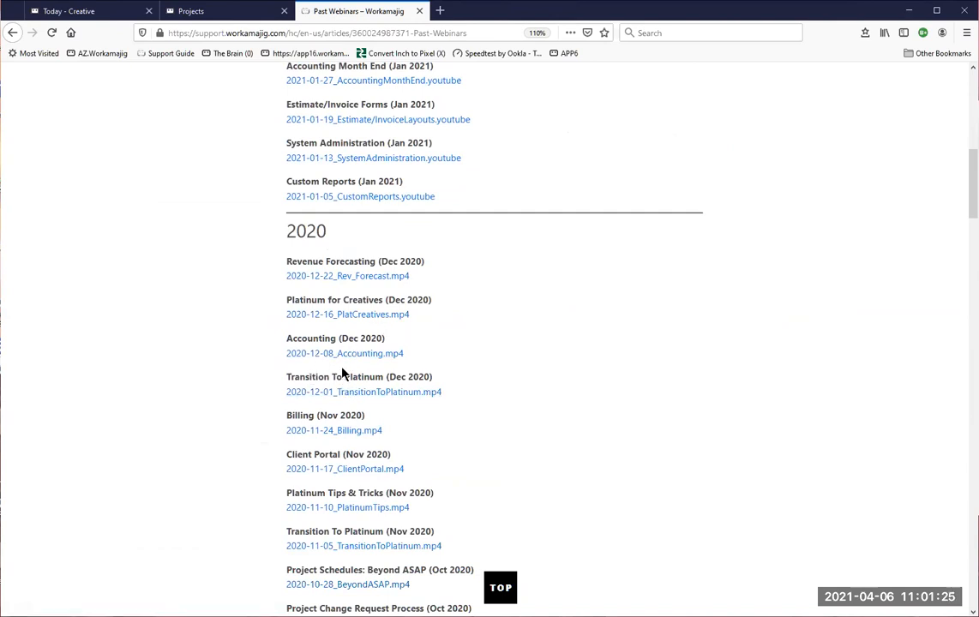
{"action": "scroll", "coordinate": [429, 415], "scroll_direction": "down", "scroll_amount": 1}
{"action": "scroll", "coordinate": [449, 422], "scroll_direction": "down", "scroll_amount": 1}
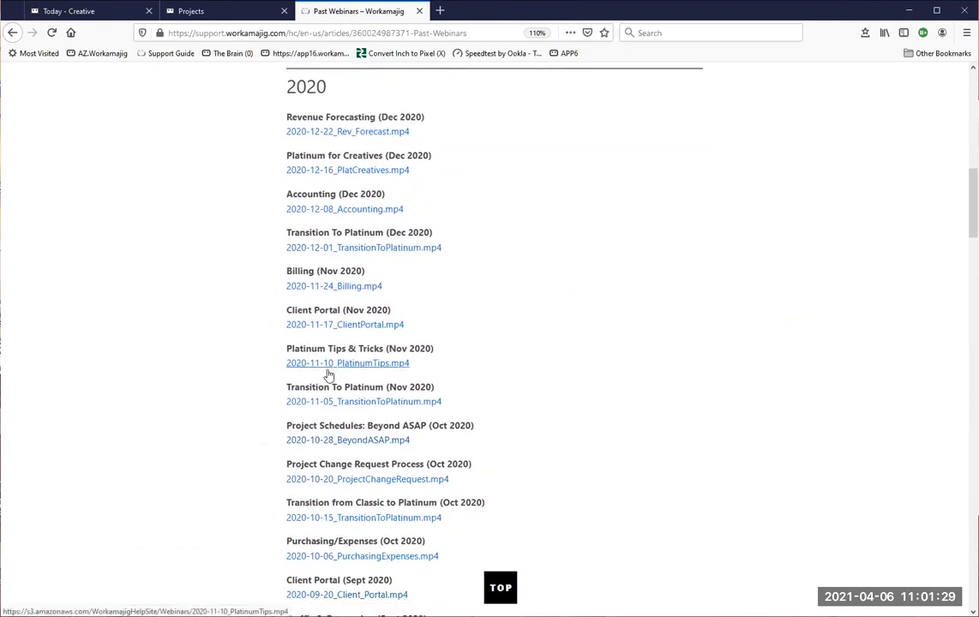
{"action": "scroll", "coordinate": [293, 462], "scroll_direction": "down", "scroll_amount": 1}
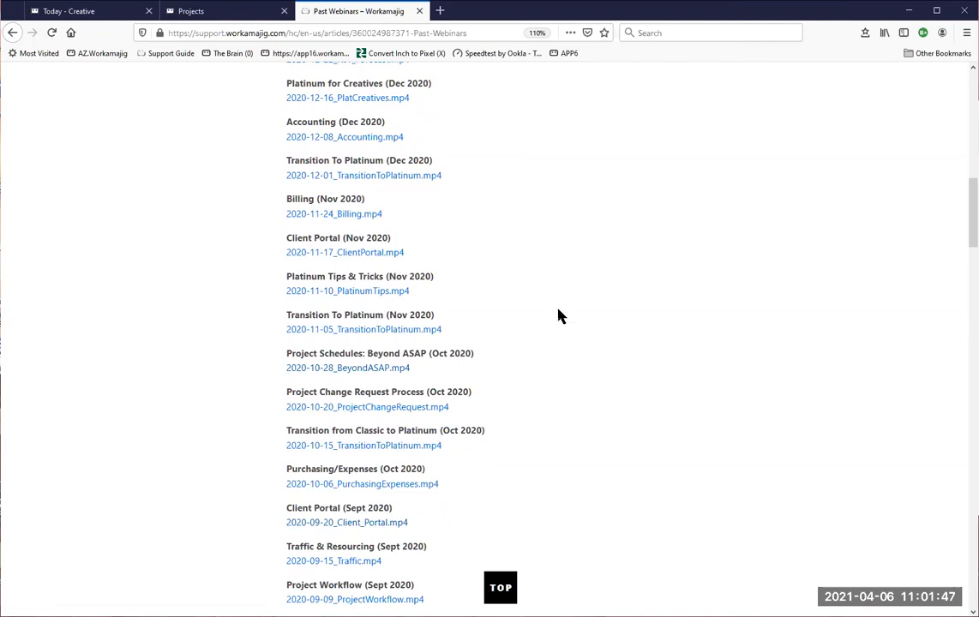
- Return to the Today page, search the tasks for "deli" and clear the search, and open the new updates on 19-HereWeGo-0010's Creative Brief
{"action": "left_click", "coordinate": [221, 12]}
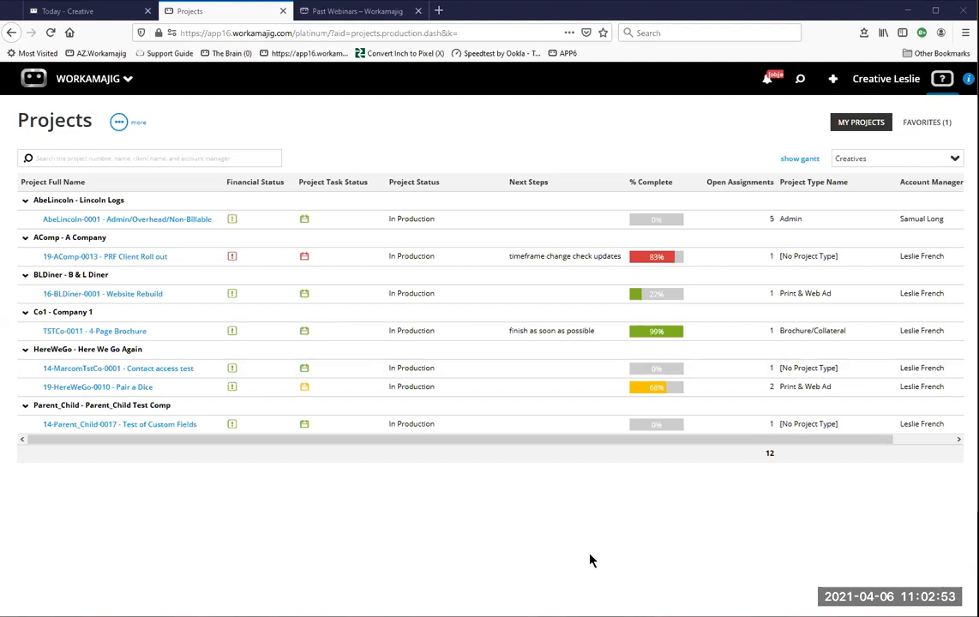
{"action": "left_click", "coordinate": [72, 11]}
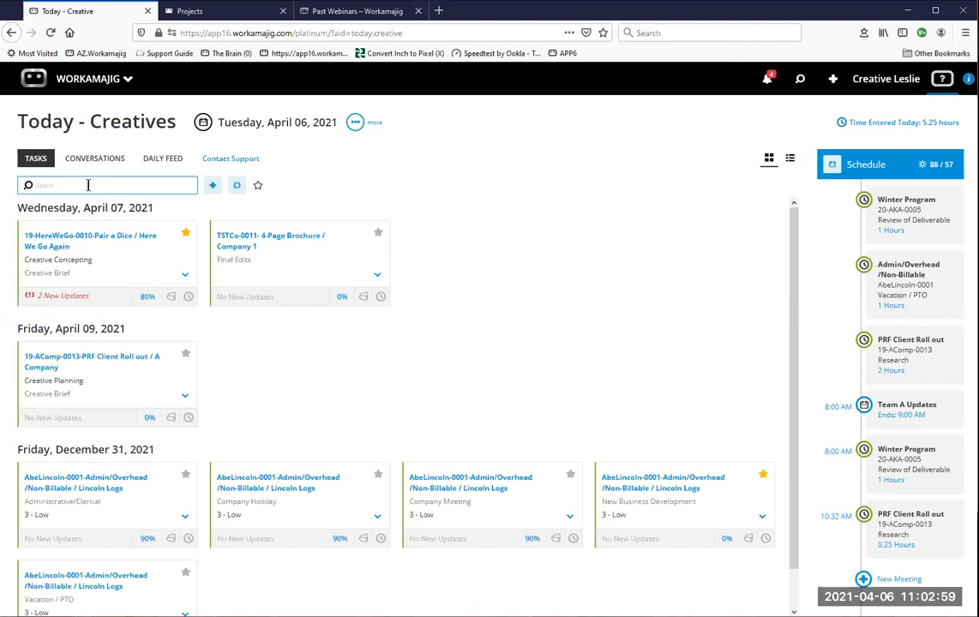
{"action": "type", "text": "deli"}
{"action": "key", "text": "BackSpace"}
{"action": "key", "text": "BackSpace"}
{"action": "key", "text": "BackSpace"}
{"action": "key", "text": "BackSpace"}
{"action": "left_click", "coordinate": [63, 298]}
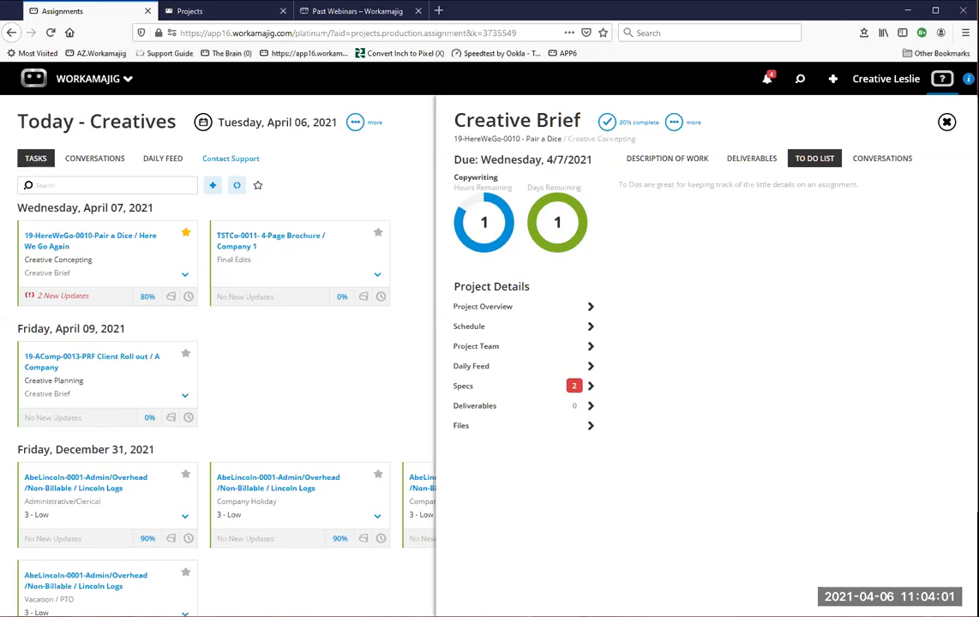
- Switch back to the support site's Past Webinars article, look through the list down to the 2019 recordings, and return to its beginning
{"action": "left_click", "coordinate": [308, 12]}
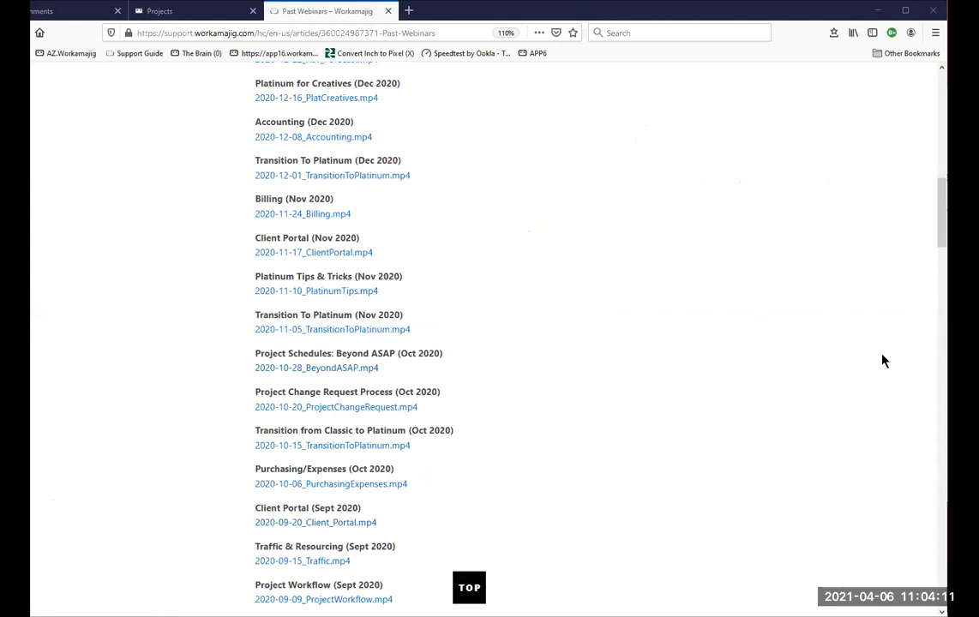
{"action": "scroll", "coordinate": [883, 541], "scroll_direction": "down", "scroll_amount": 8}
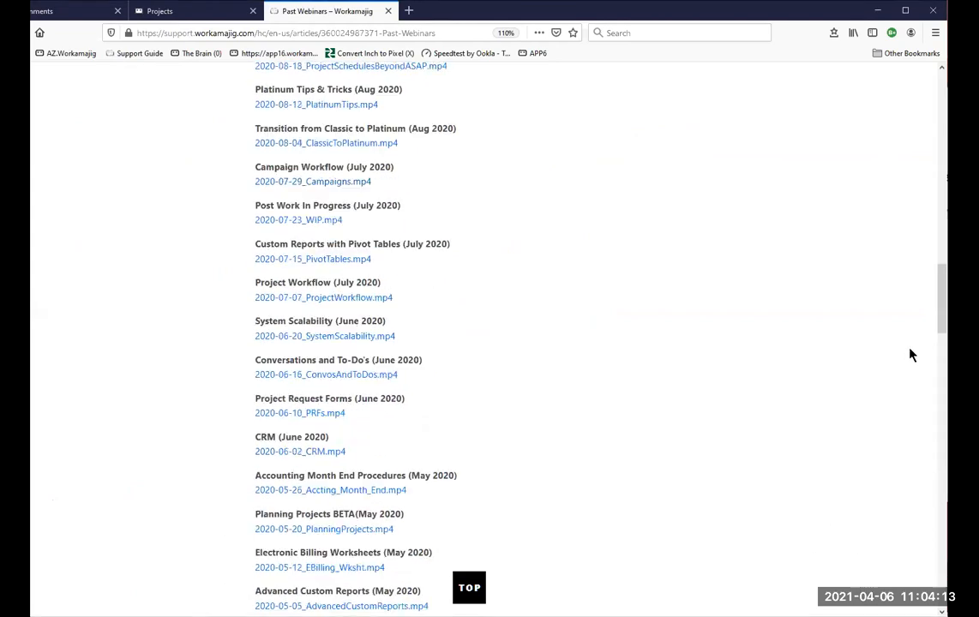
{"action": "left_click_drag", "start_coordinate": [944, 319], "coordinate": [936, 529]}
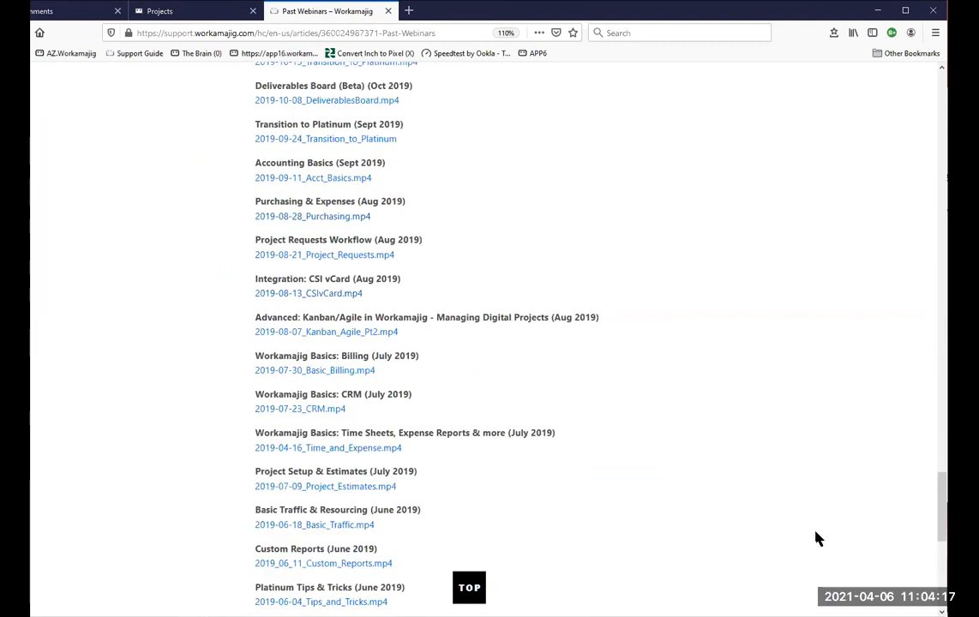
{"action": "left_click_drag", "start_coordinate": [940, 518], "coordinate": [941, 105]}
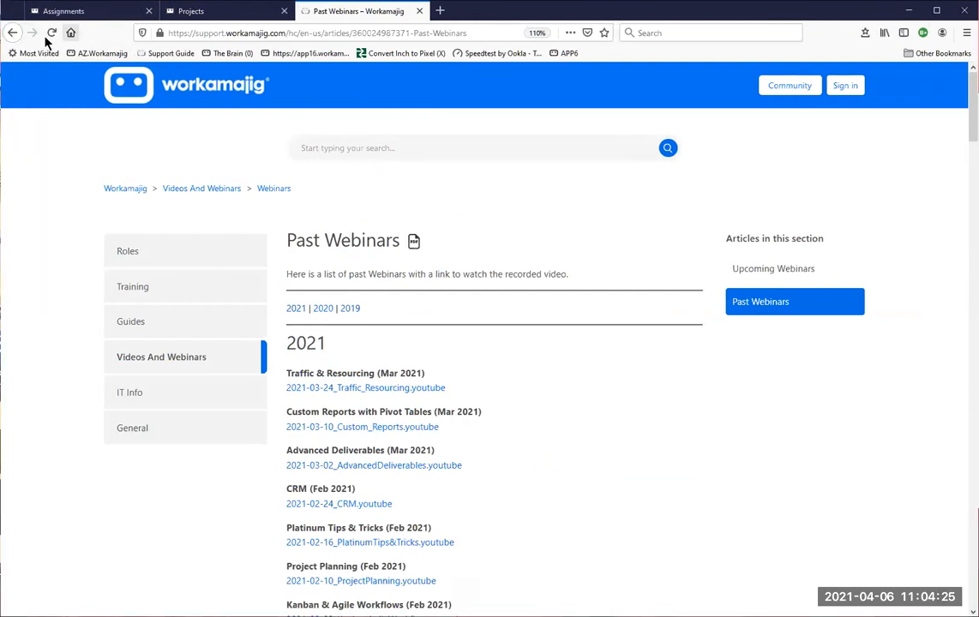
{"action": "left_click", "coordinate": [19, 35]}
{"action": "scroll", "coordinate": [820, 497], "scroll_direction": "down", "scroll_amount": 5}
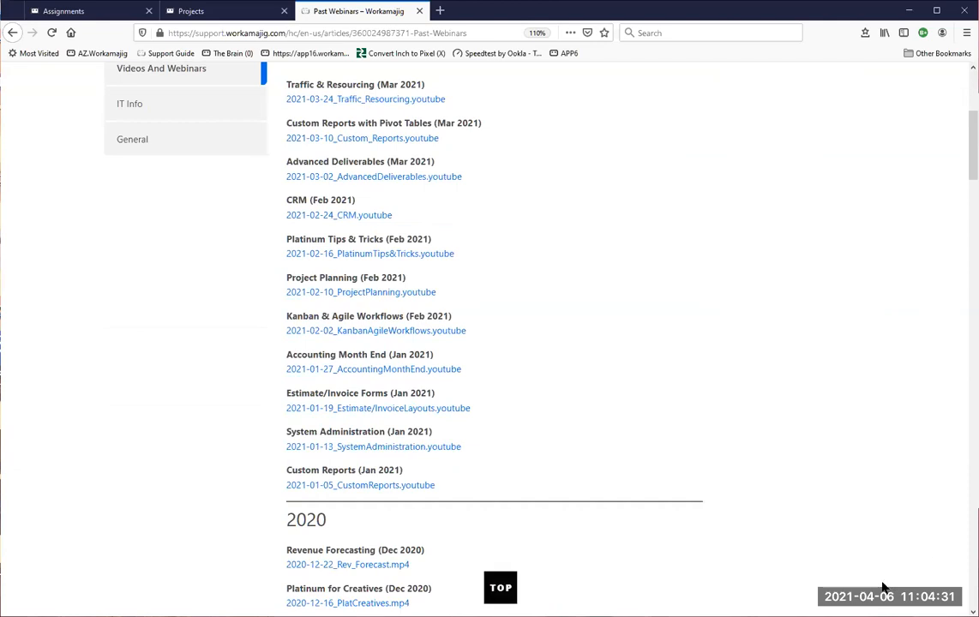
{"action": "scroll", "coordinate": [835, 551], "scroll_direction": "down", "scroll_amount": 1}
{"action": "scroll", "coordinate": [835, 551], "scroll_direction": "up", "scroll_amount": 6}
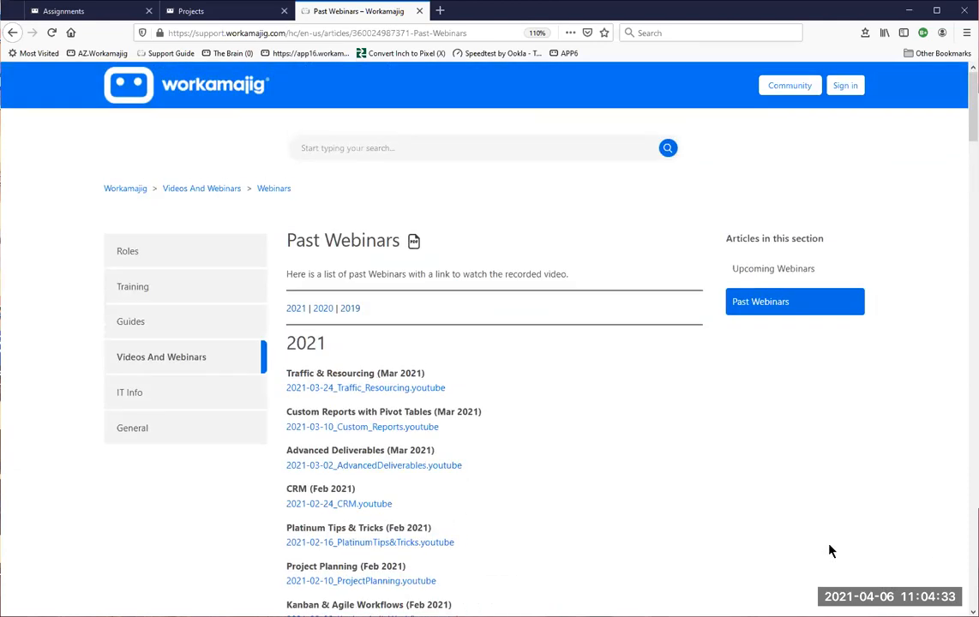